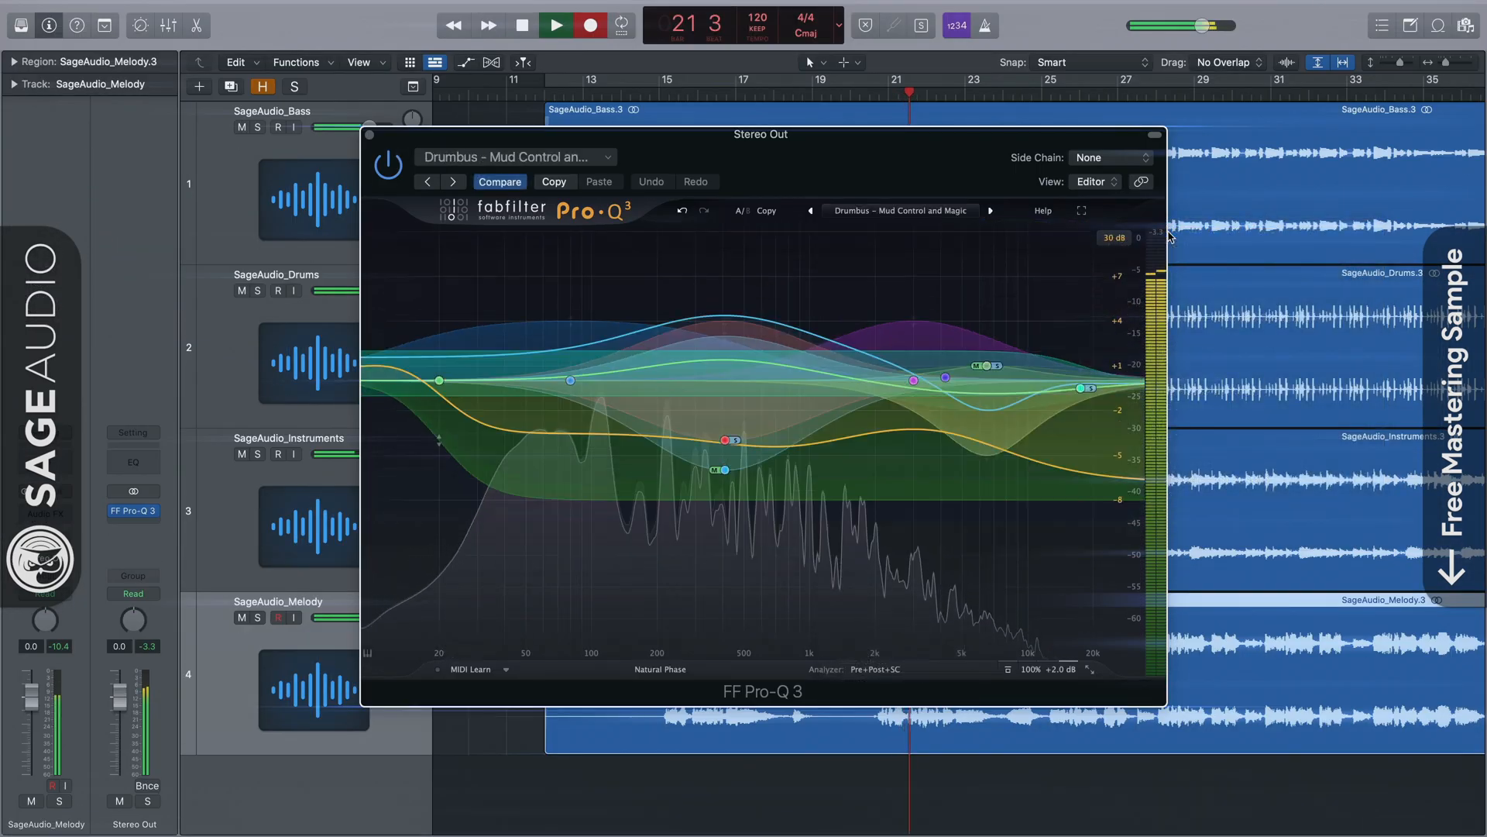
# Set the Pro-Q 3 display range to 30 dB and select the Drums track.
pyautogui.click(1113, 238)
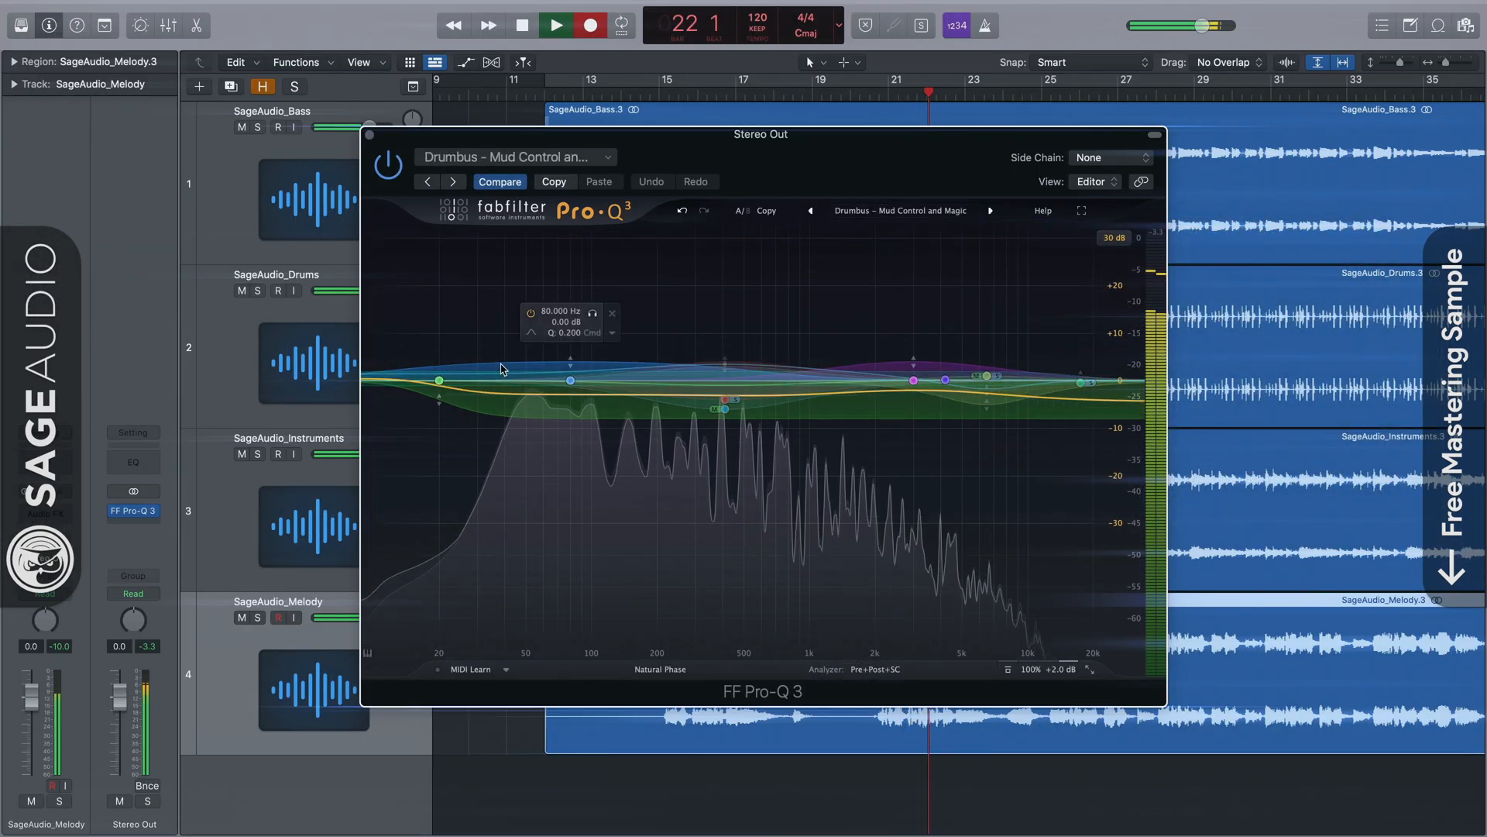
pyautogui.click(316, 341)
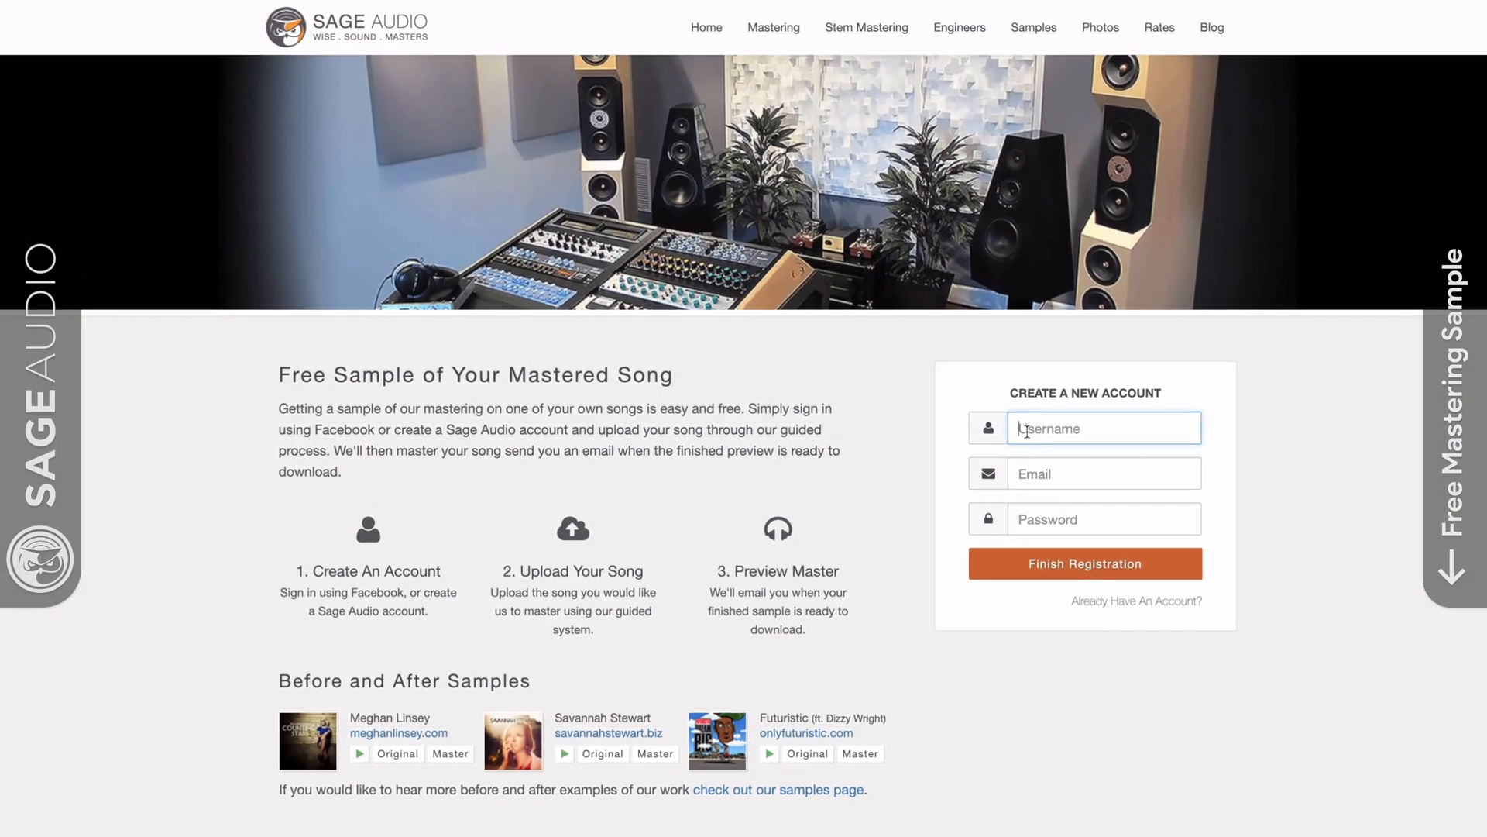
# Enter a username in the Create a New Account form's Username field.
pyautogui.click(1115, 435)
pyautogui.write('NewArtis')
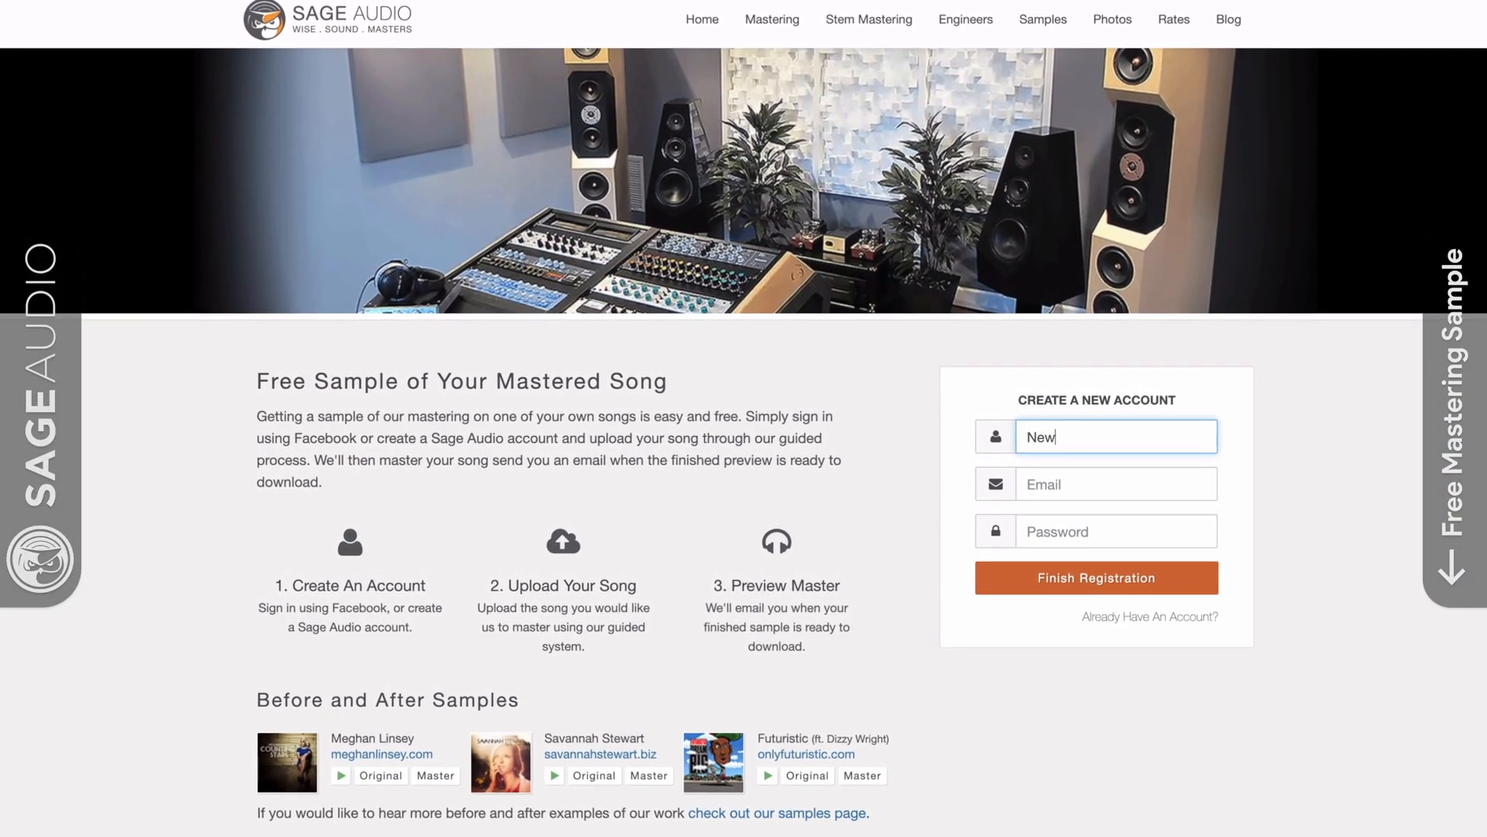
pyautogui.write('t')
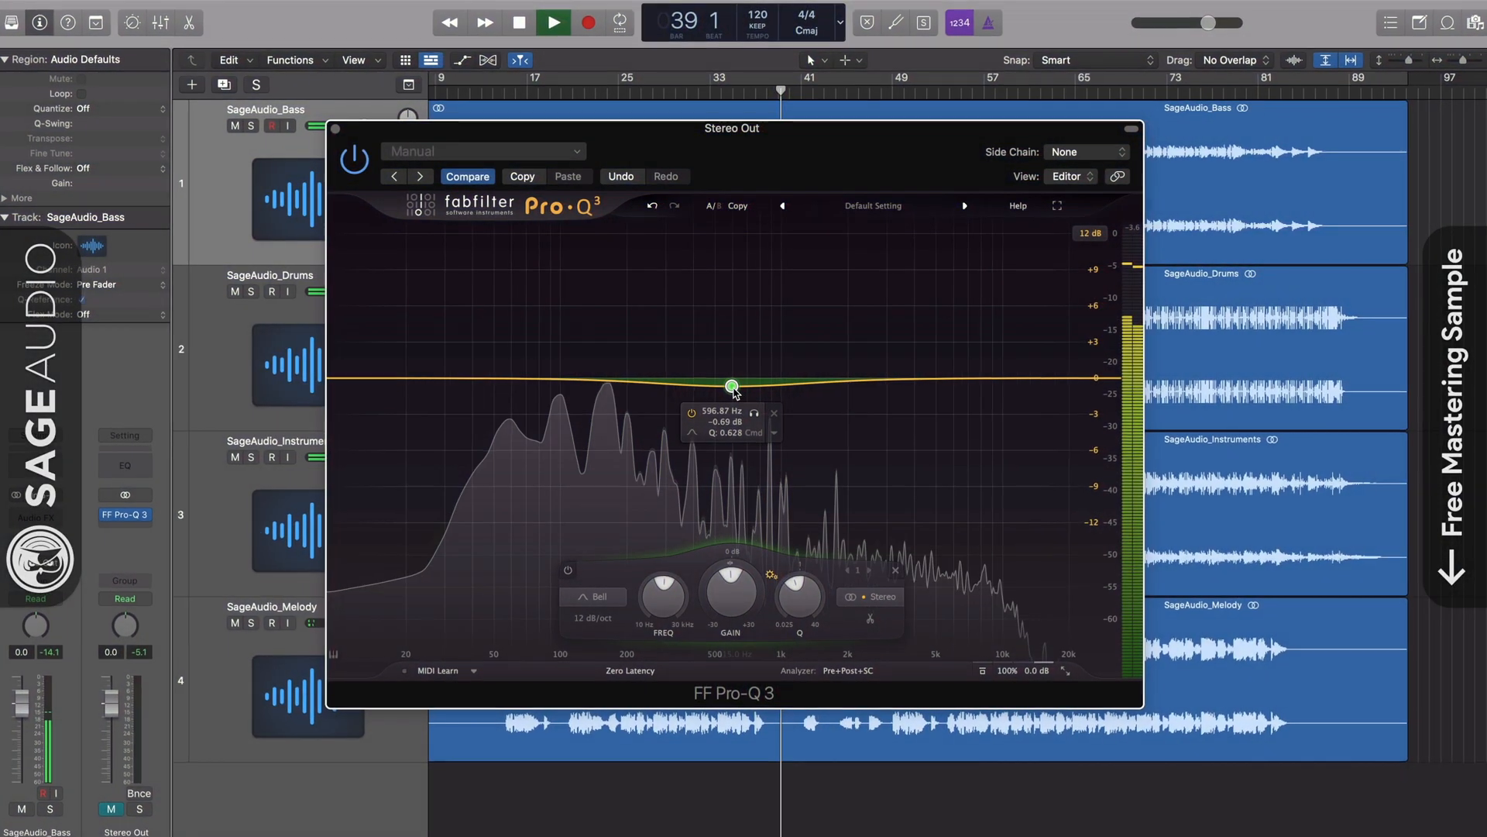
# Return the band to 0 dB, then add a +3.9 dB bell at 294 Hz with Q about 4.1.
pyautogui.moveTo(732, 387); pyautogui.dragTo(677, 361)
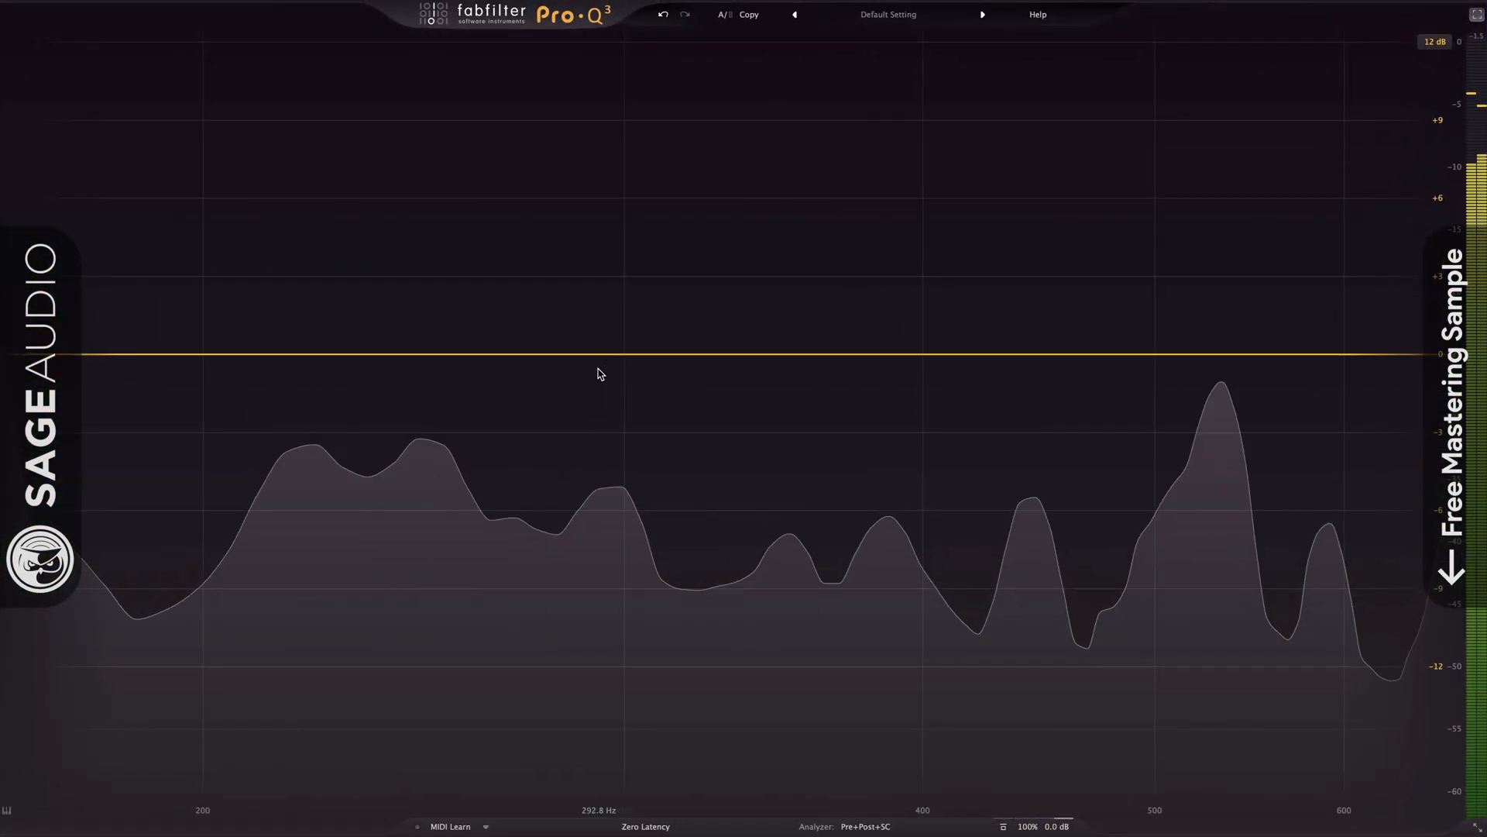
pyautogui.moveTo(610, 353); pyautogui.dragTo(603, 252)
pyautogui.moveTo(680, 732); pyautogui.dragTo(725, 715)
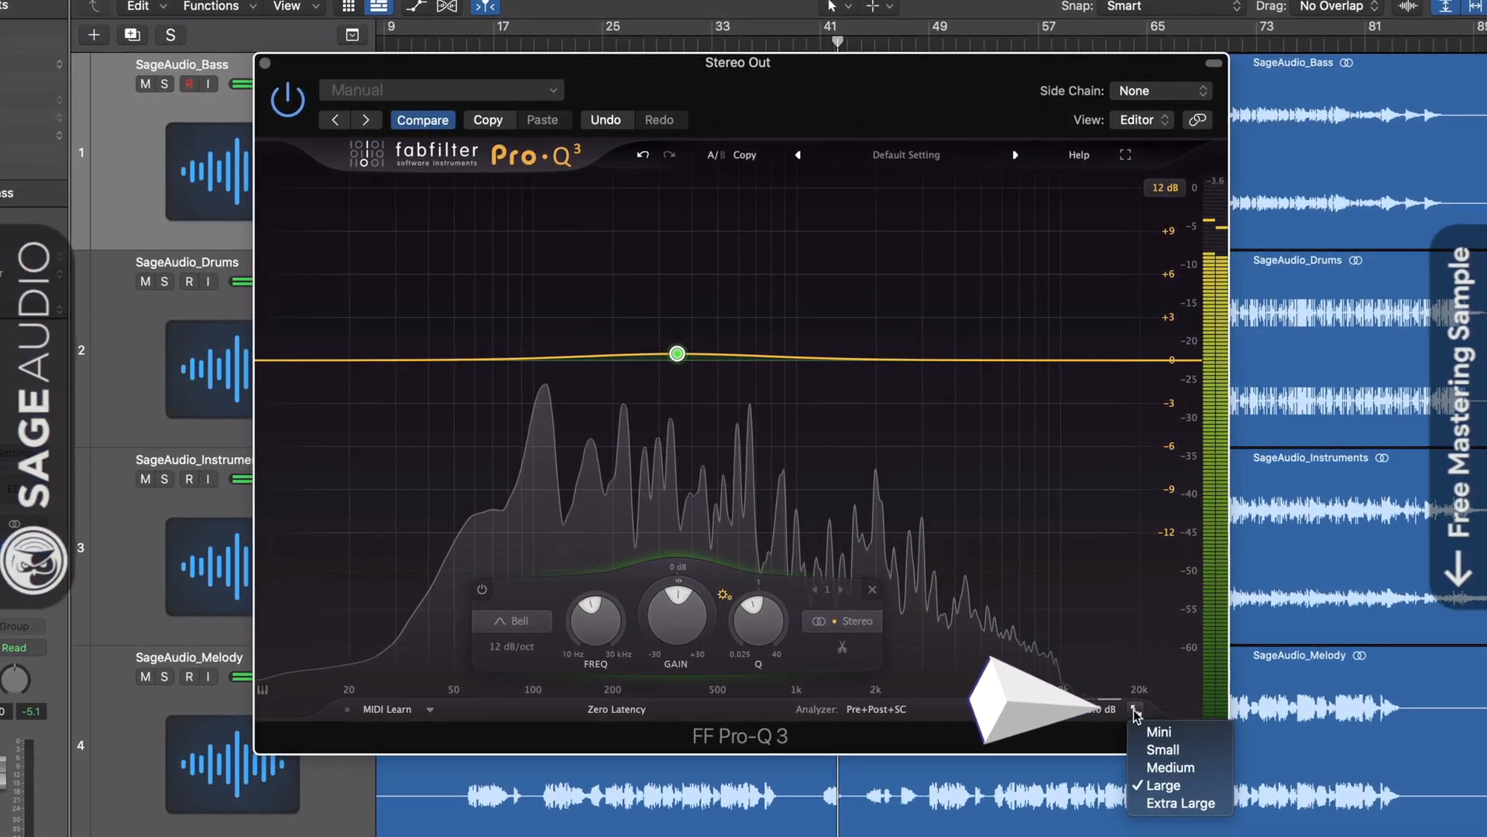
# Resize the equalizer window to Small, then Large, then full screen.
pyautogui.click(1162, 750)
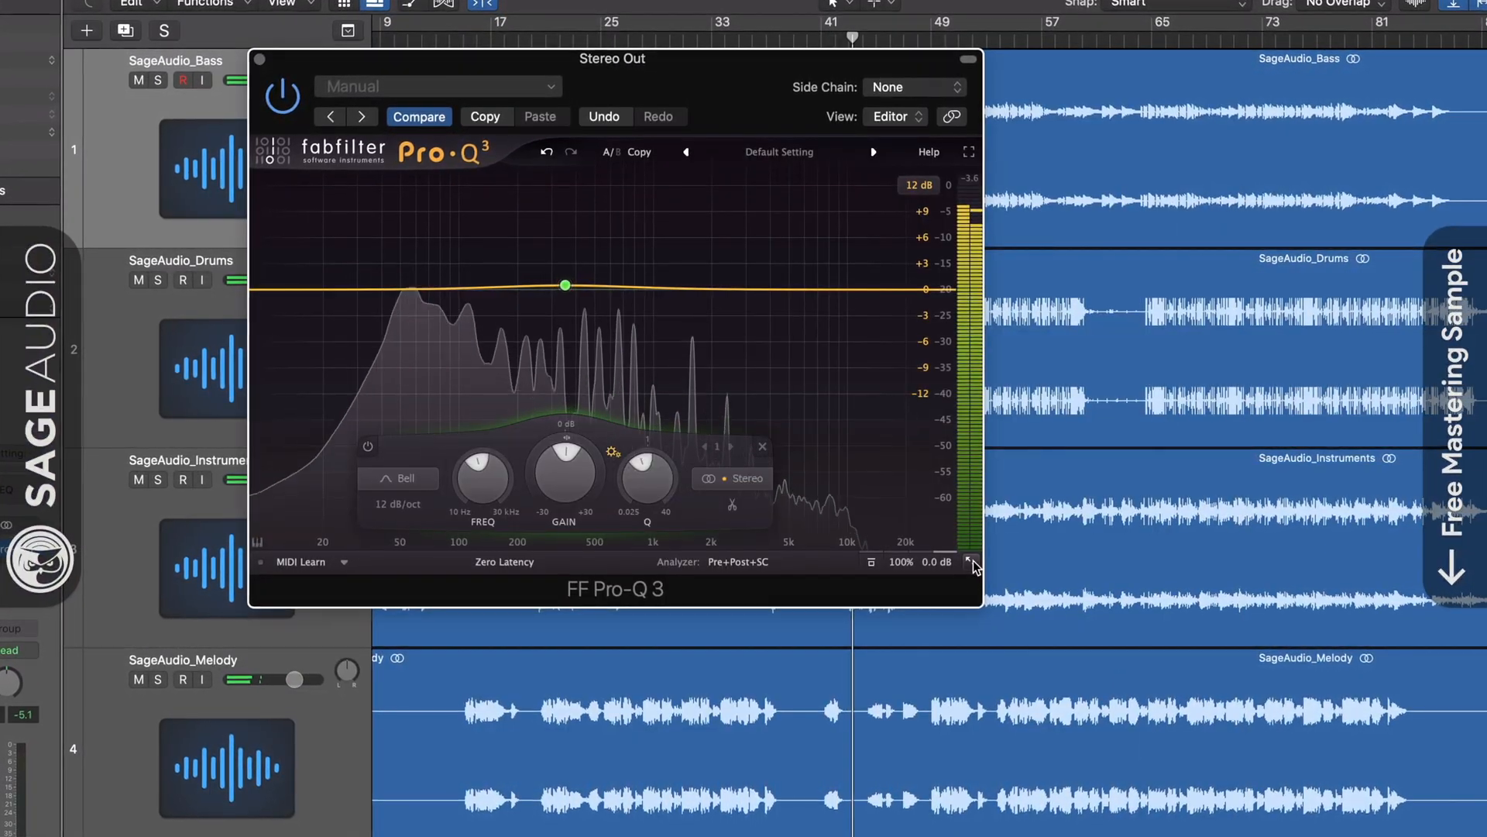
pyautogui.click(1011, 640)
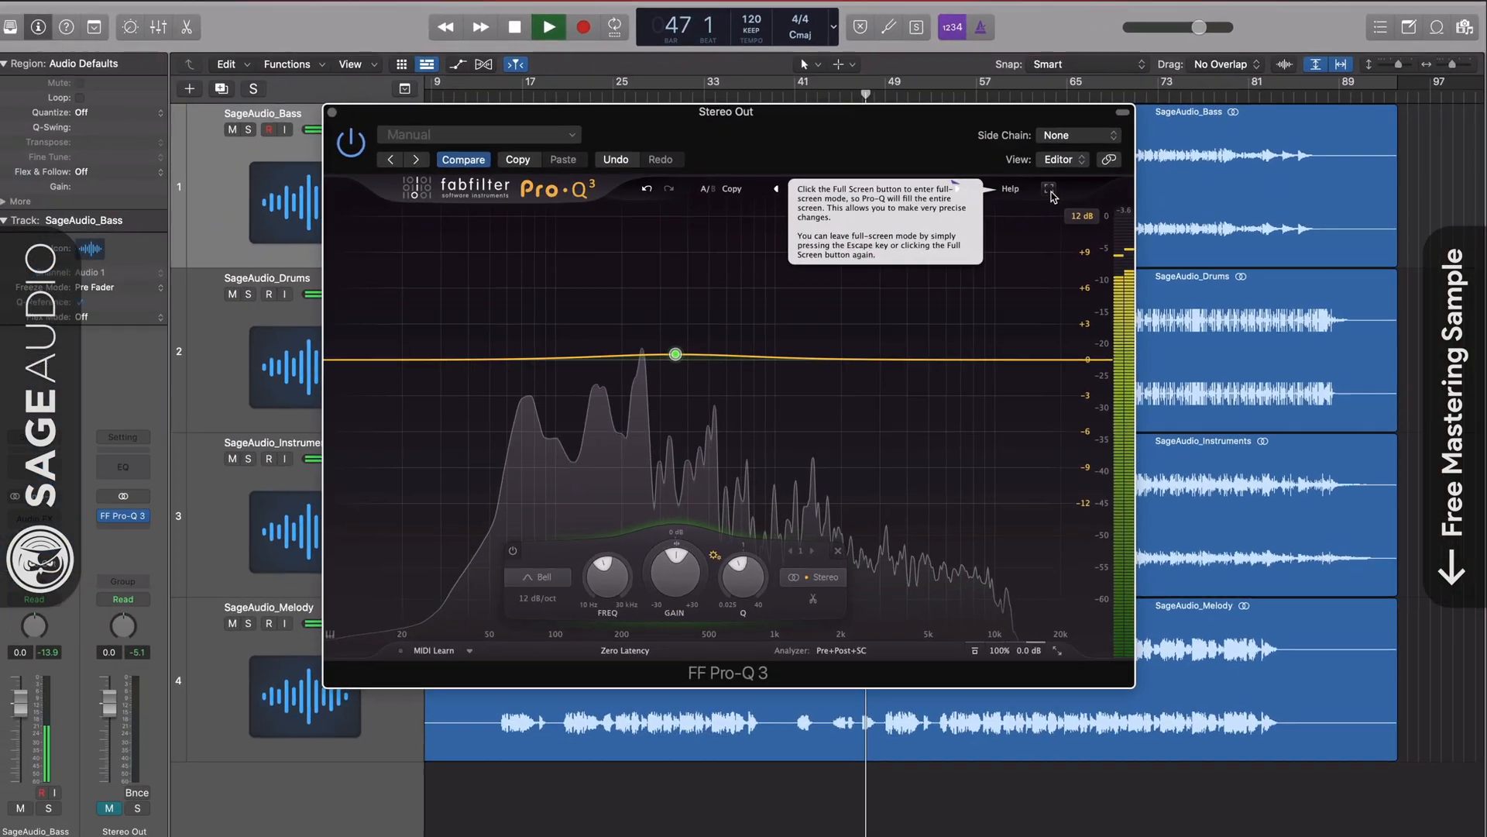
pyautogui.click(756, 400)
# Reposition the bell until it sits near 508 Hz at about +1.3 dB.
pyautogui.moveTo(653, 341); pyautogui.dragTo(654, 376)
pyautogui.moveTo(851, 376); pyautogui.dragTo(901, 299)
pyautogui.moveTo(910, 248); pyautogui.dragTo(713, 351)
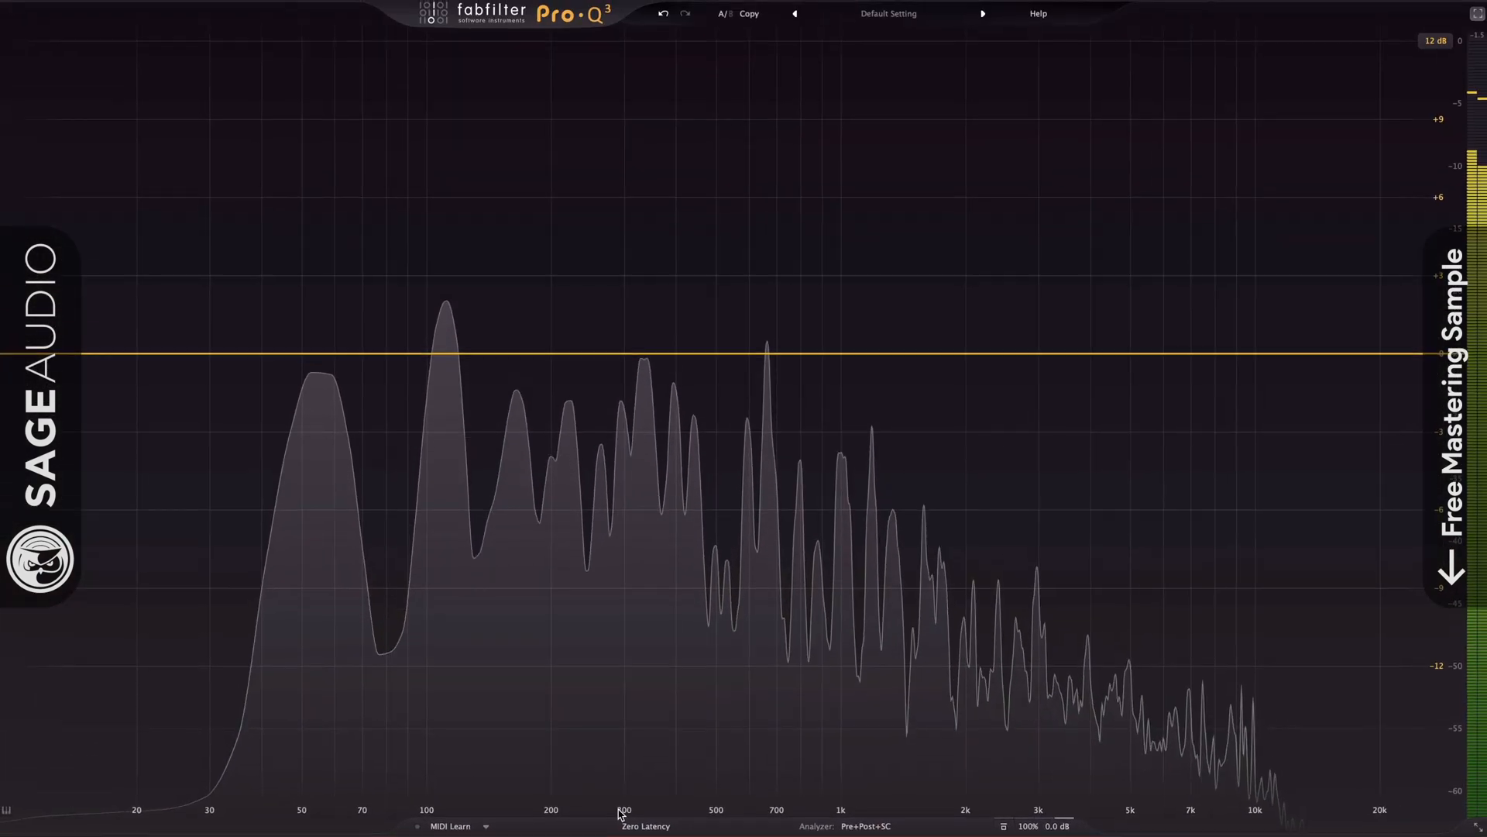
# Zoom around 300 Hz and add bells at 294 Hz (+3.59 dB, Q 4.133) and 353.73 Hz (+2.86 dB).
pyautogui.moveTo(619, 810); pyautogui.dragTo(617, 596)
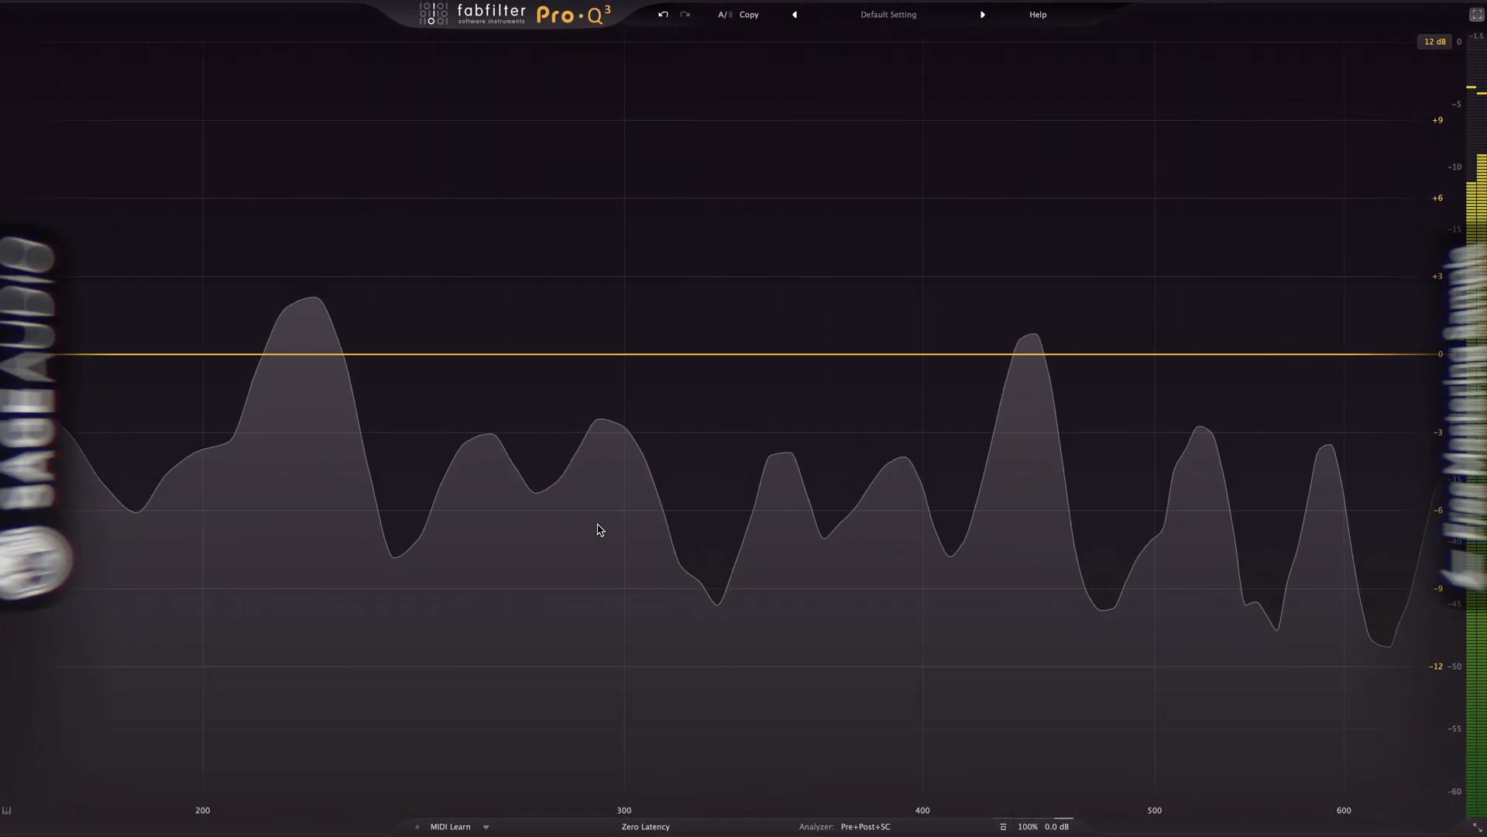
pyautogui.moveTo(603, 355); pyautogui.dragTo(602, 264)
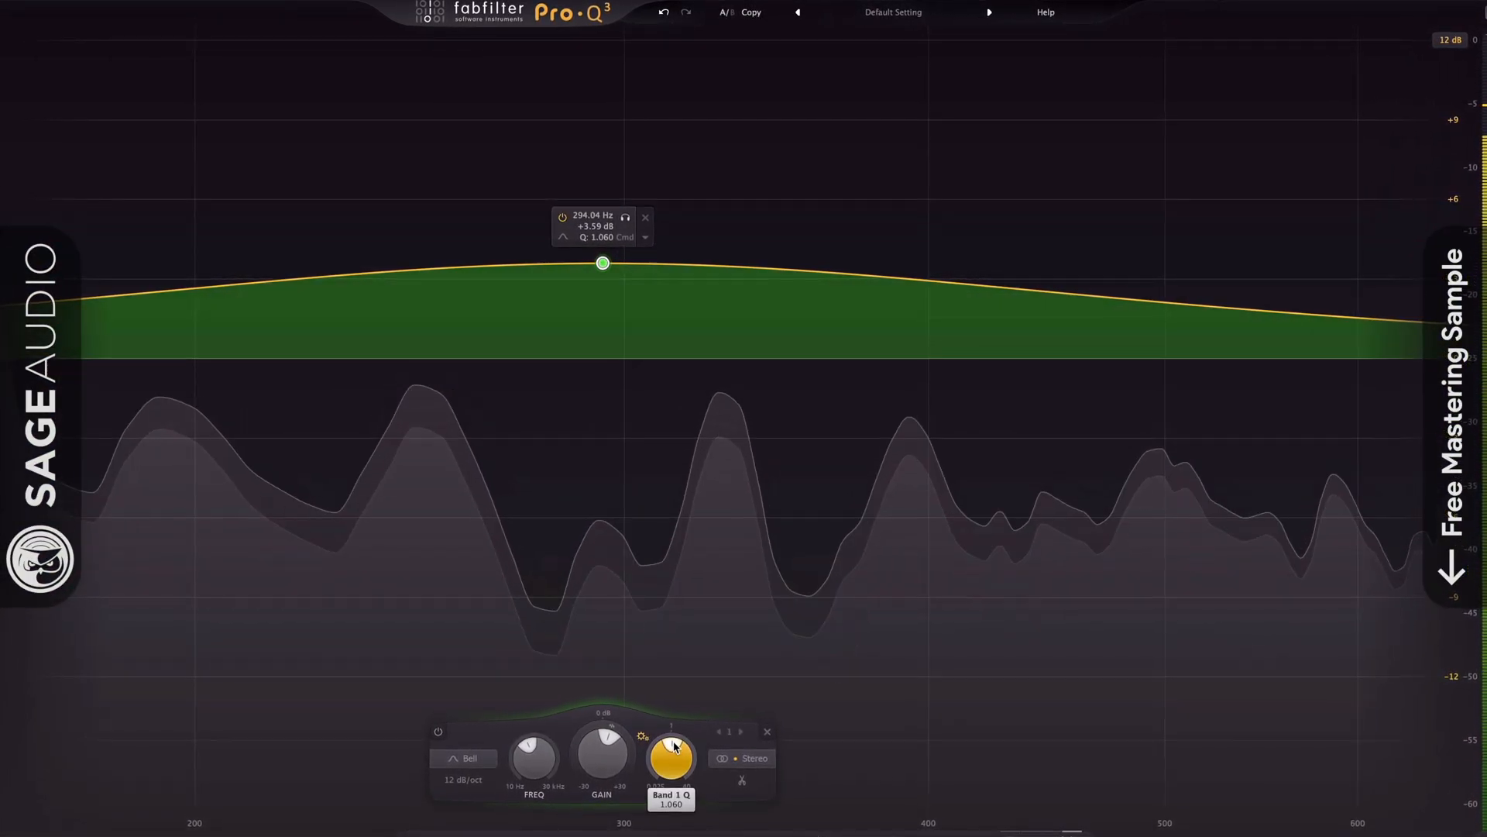
pyautogui.moveTo(674, 746); pyautogui.dragTo(737, 514)
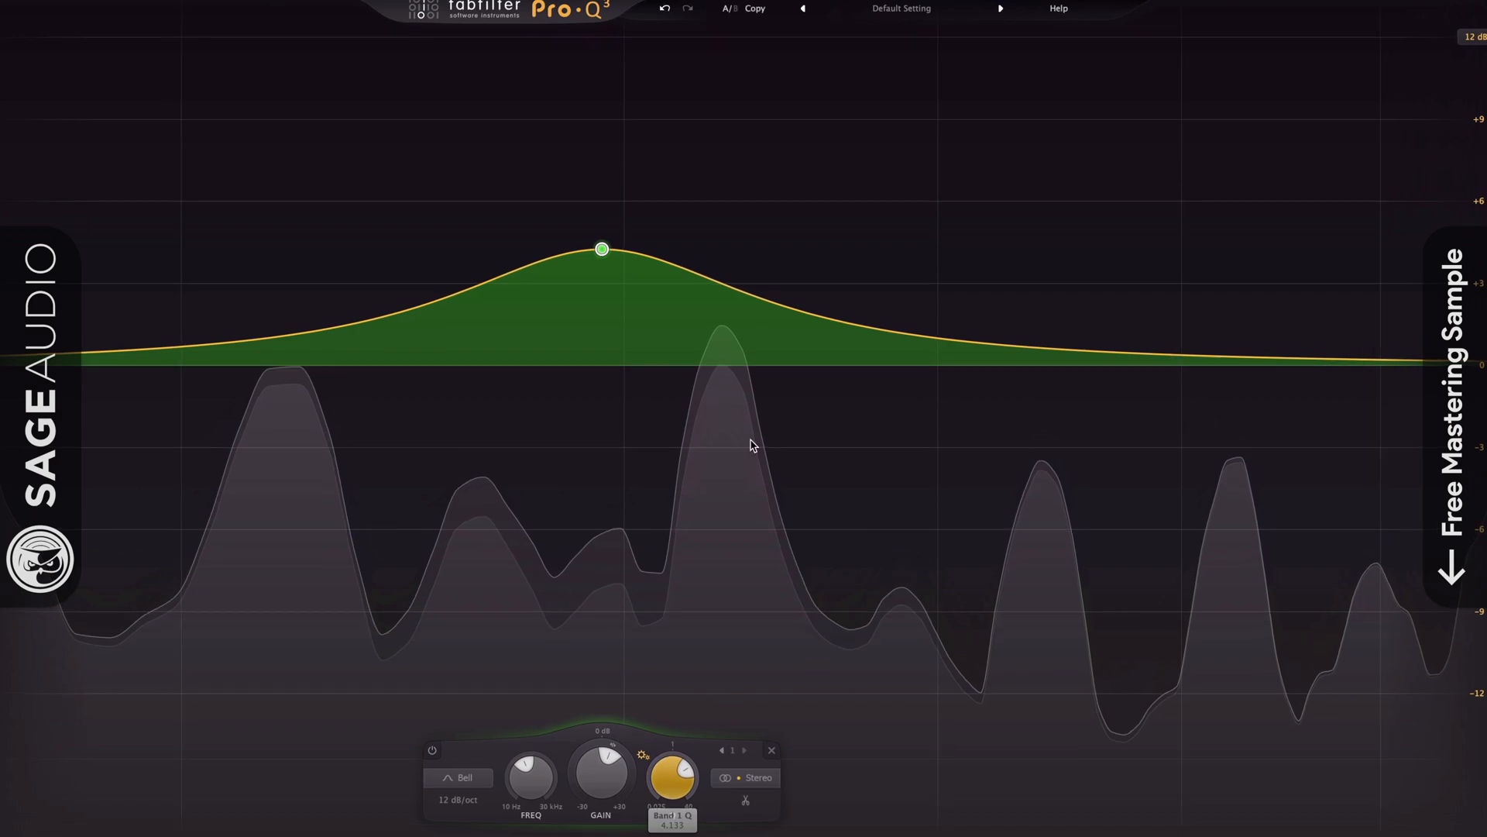
pyautogui.moveTo(780, 309); pyautogui.dragTo(838, 271)
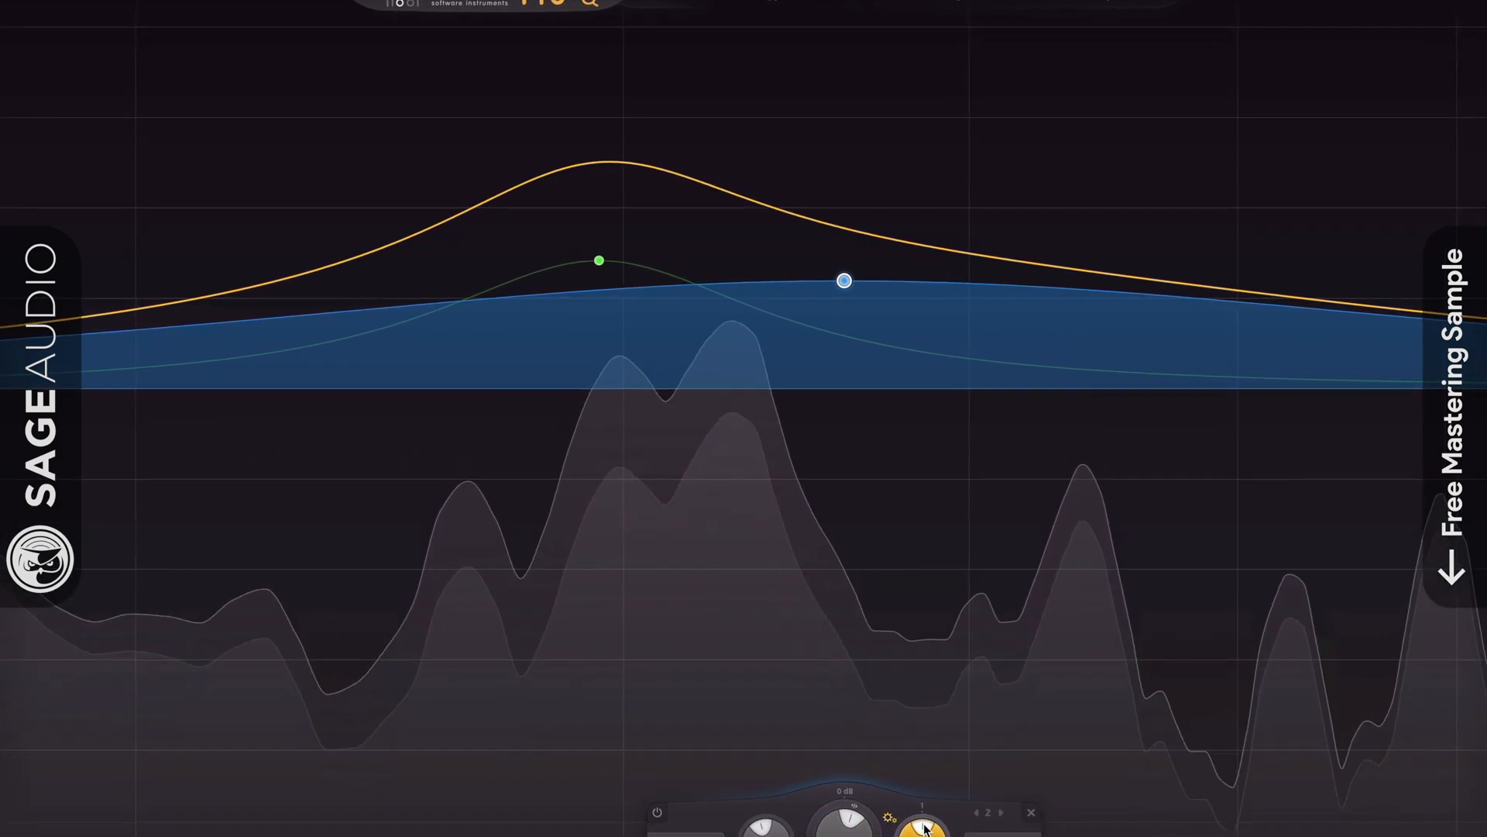
pyautogui.moveTo(923, 829); pyautogui.dragTo(914, 649)
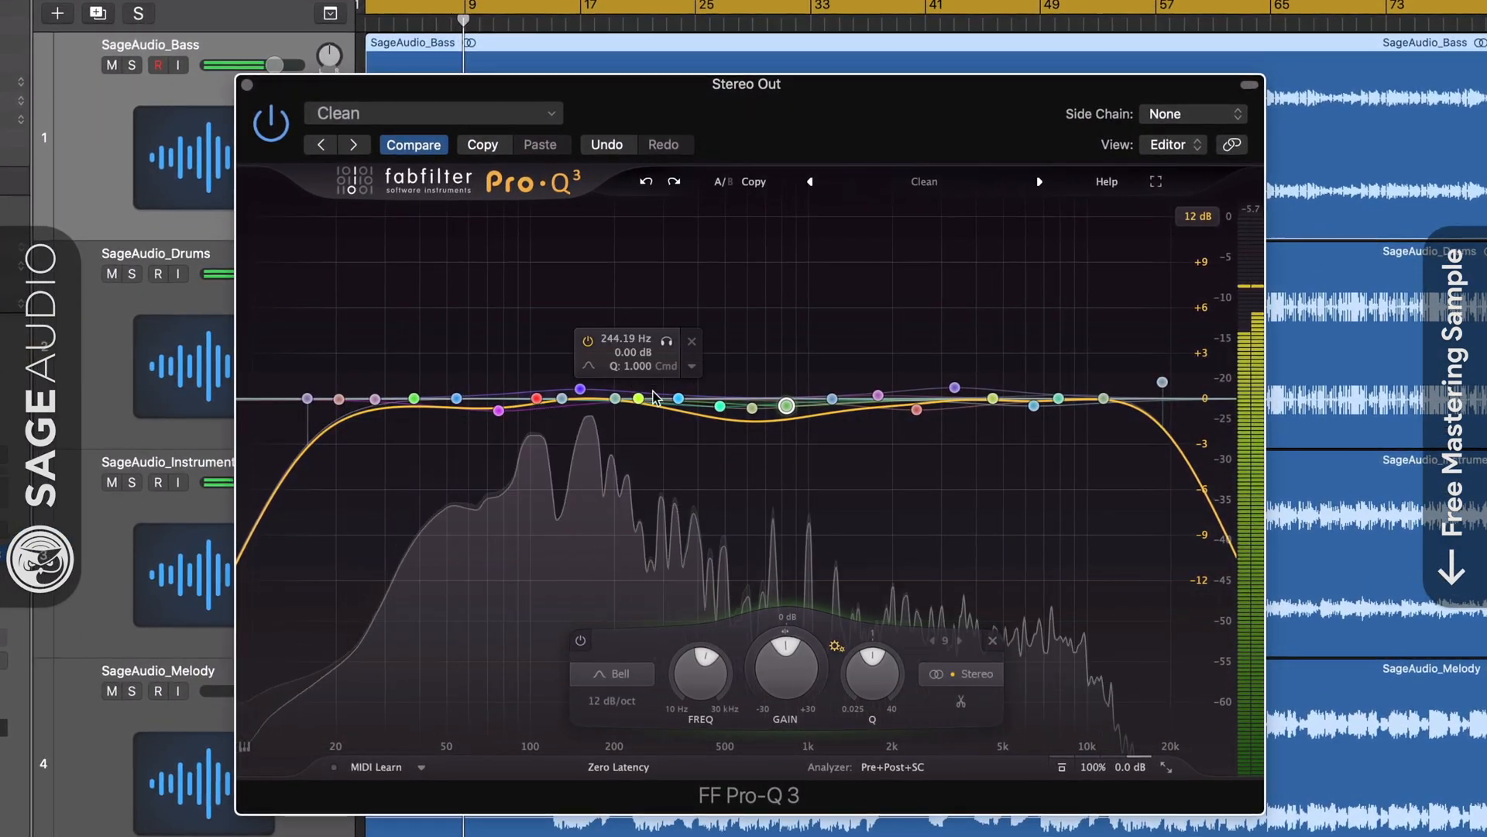
# Nudge the purple and green bands, then select and delete all bands.
pyautogui.moveTo(955, 387)
pyautogui.mouseDown()
pyautogui.moveTo(757, 343)
pyautogui.moveTo(729, 357)
pyautogui.mouseUp()
pyautogui.moveTo(750, 416); pyautogui.dragTo(822, 371)
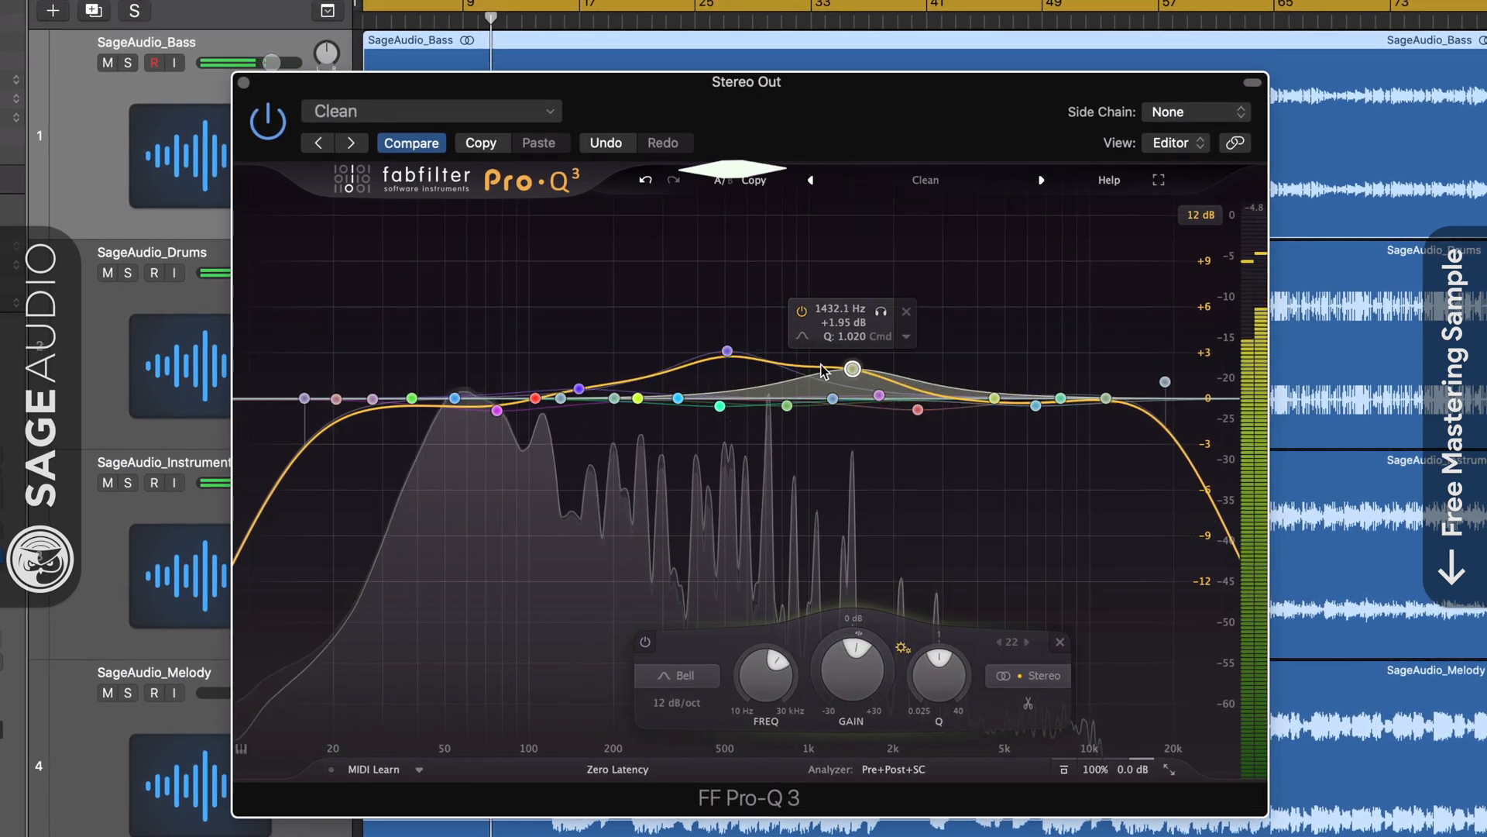
pyautogui.moveTo(279, 288); pyautogui.dragTo(1189, 518)
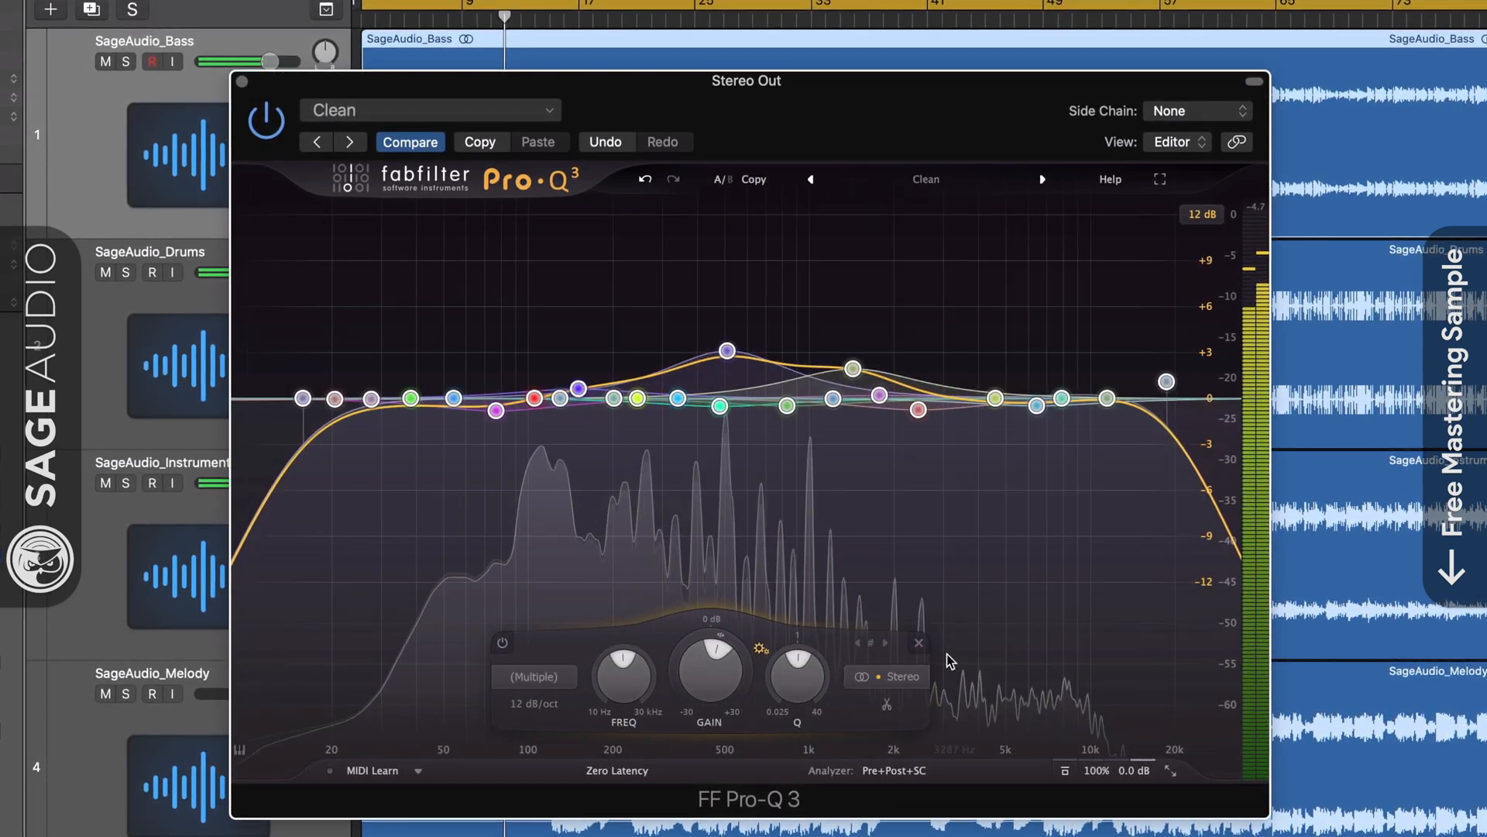
pyautogui.click(920, 642)
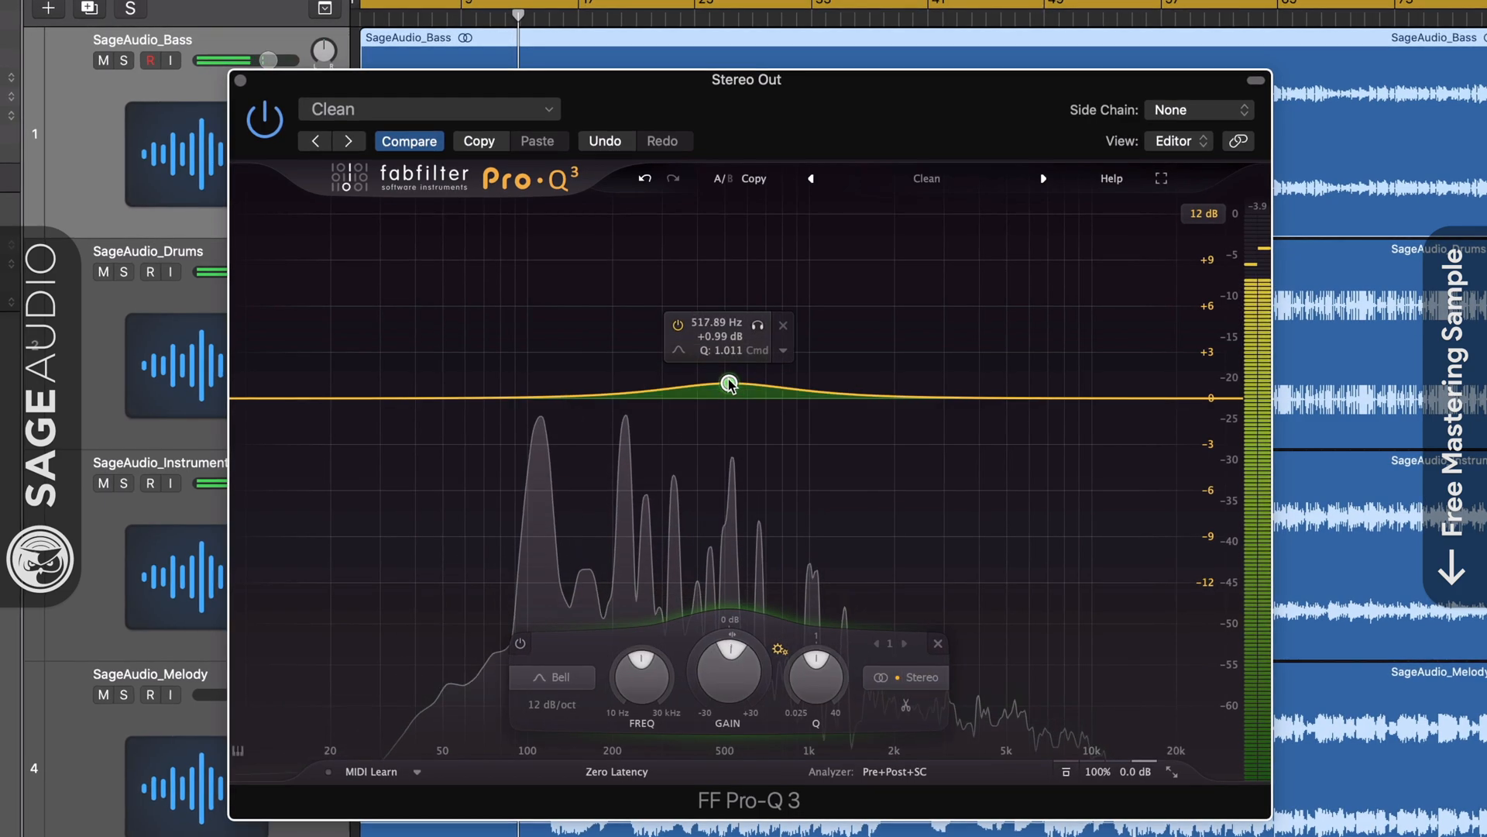
# Create a +1.84 dB bell and make it dynamic, keeping the threshold on automatic.
pyautogui.moveTo(729, 384); pyautogui.dragTo(730, 371)
pyautogui.rightClick(731, 371)
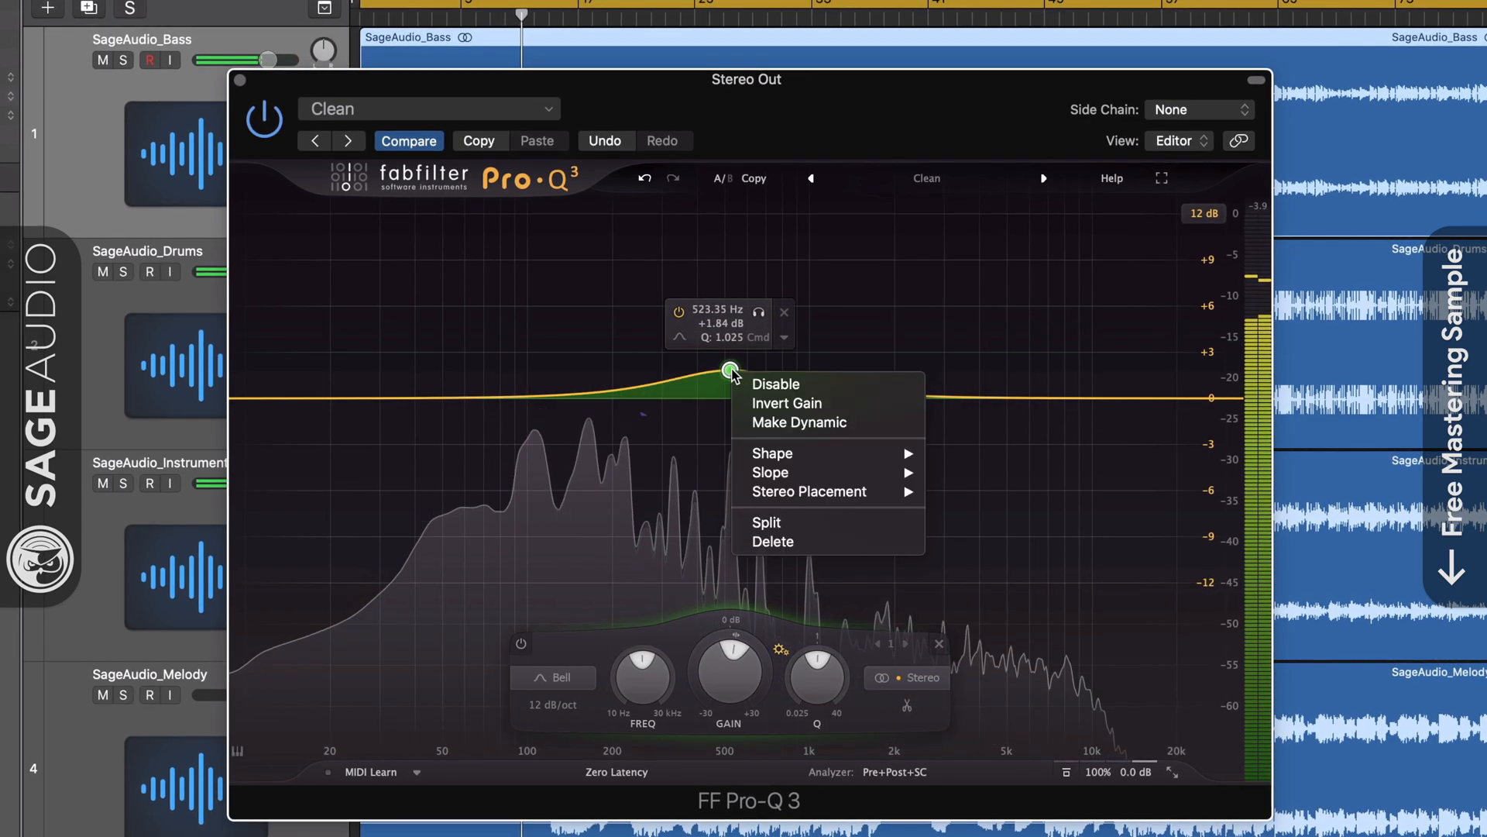
pyautogui.click(840, 423)
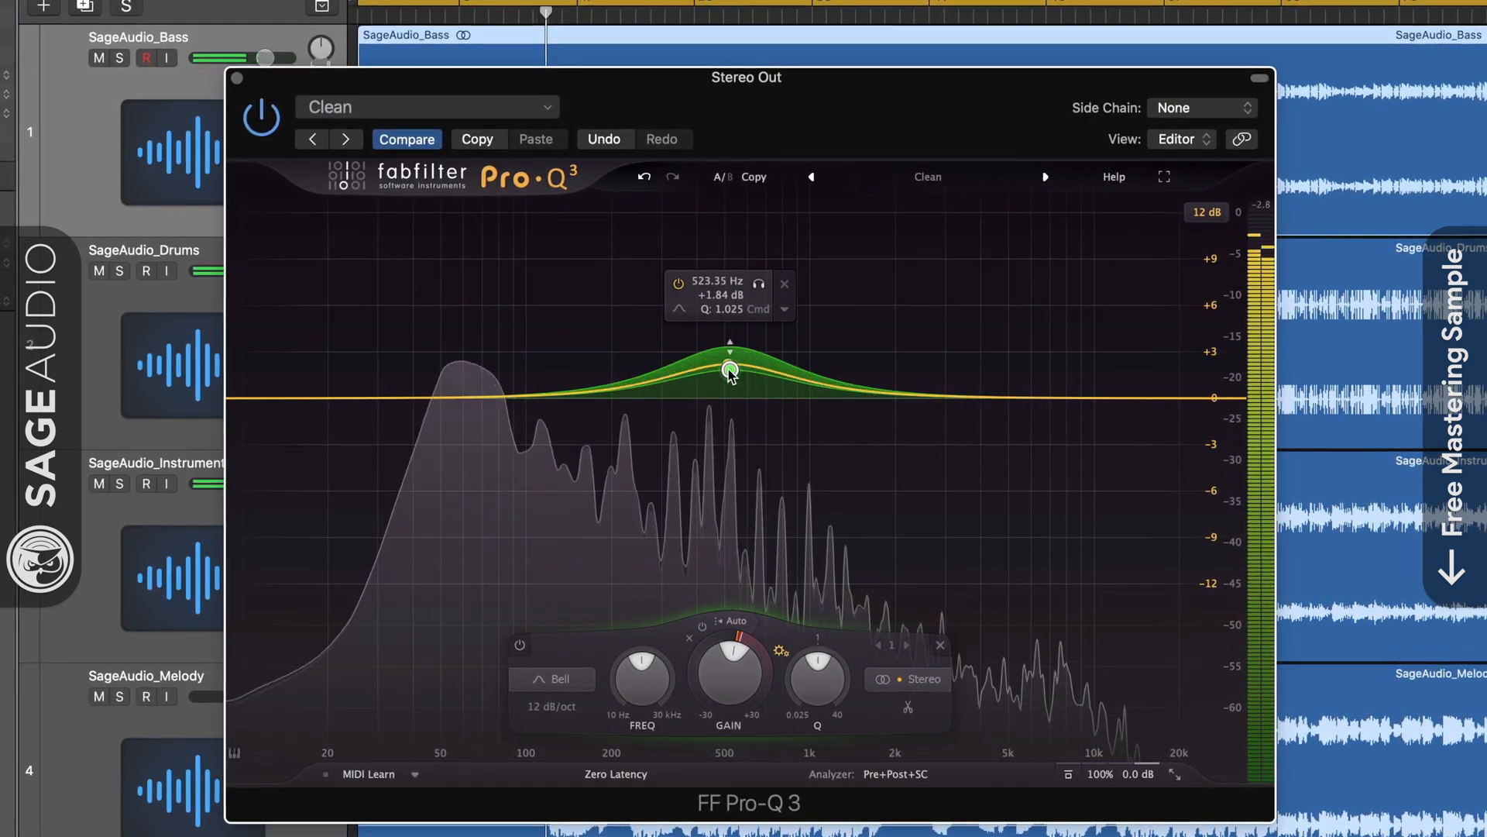
pyautogui.moveTo(729, 375)
pyautogui.mouseDown()
pyautogui.moveTo(730, 388)
pyautogui.moveTo(728, 374)
pyautogui.mouseUp()
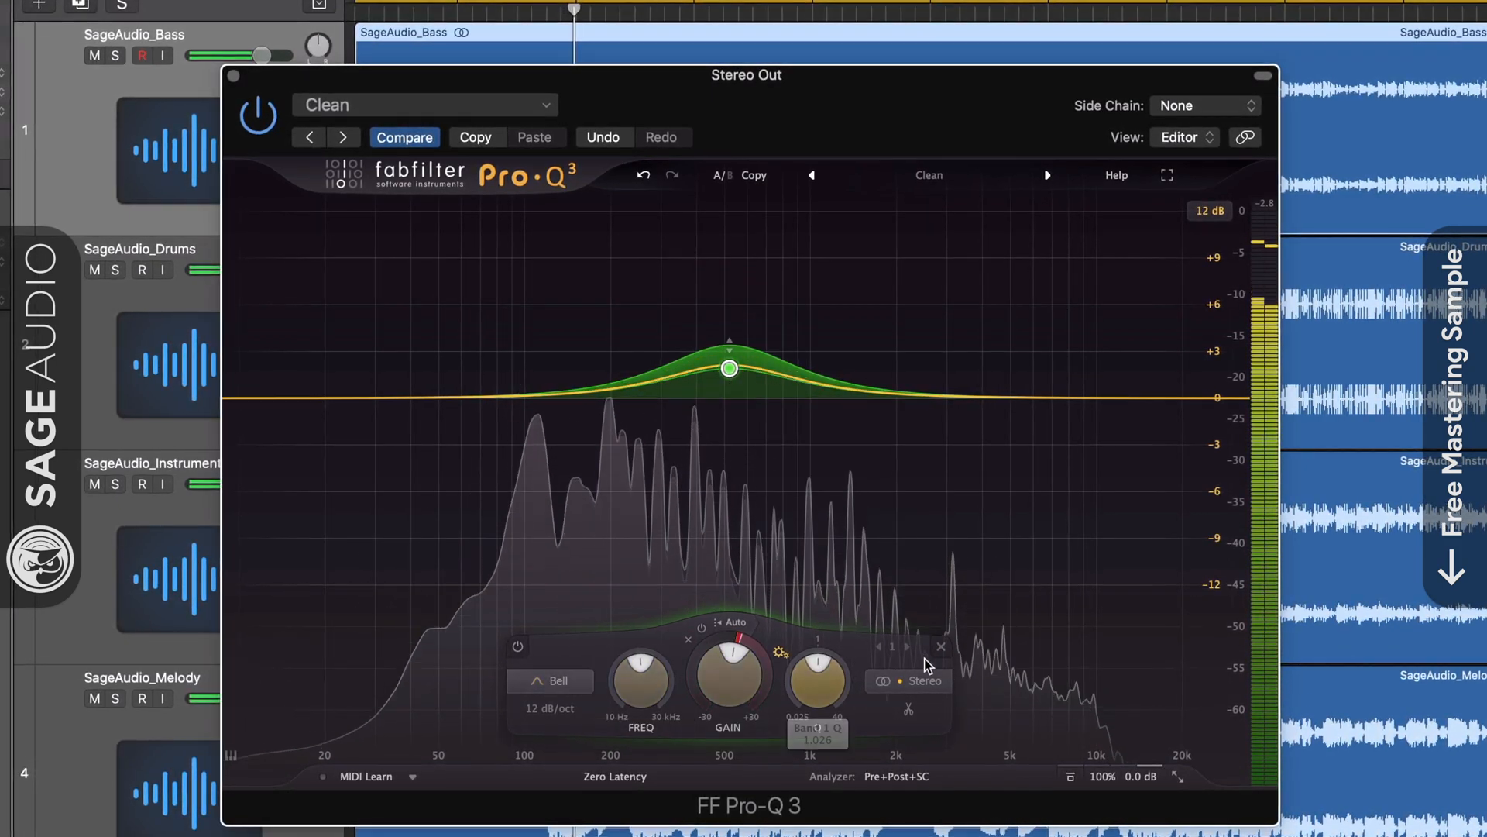
pyautogui.click(740, 624)
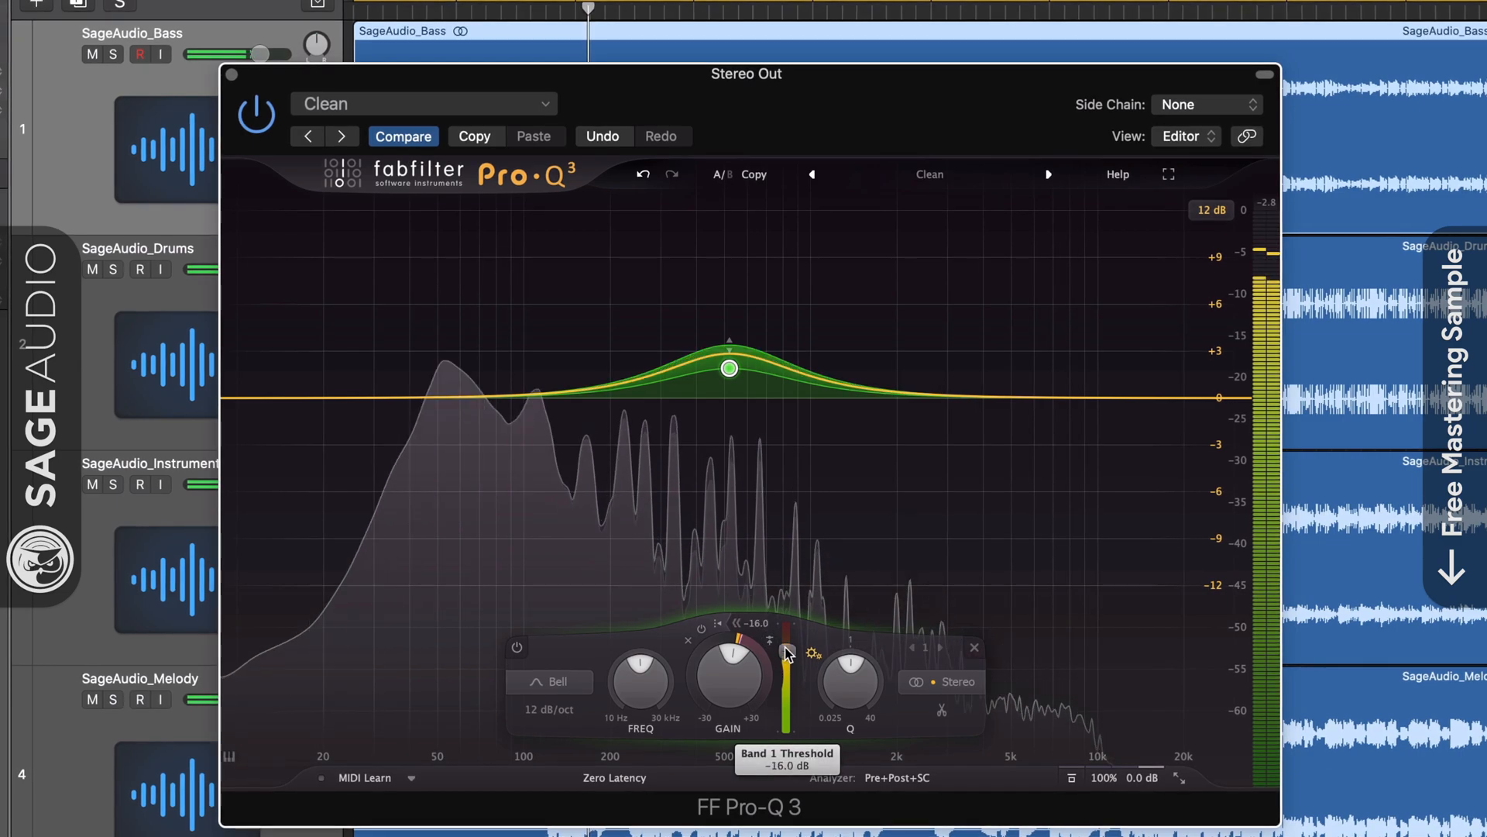
pyautogui.click(714, 627)
# Move the dynamic band to 390 Hz and set its dynamic range to cut.
pyautogui.moveTo(729, 367); pyautogui.dragTo(695, 381)
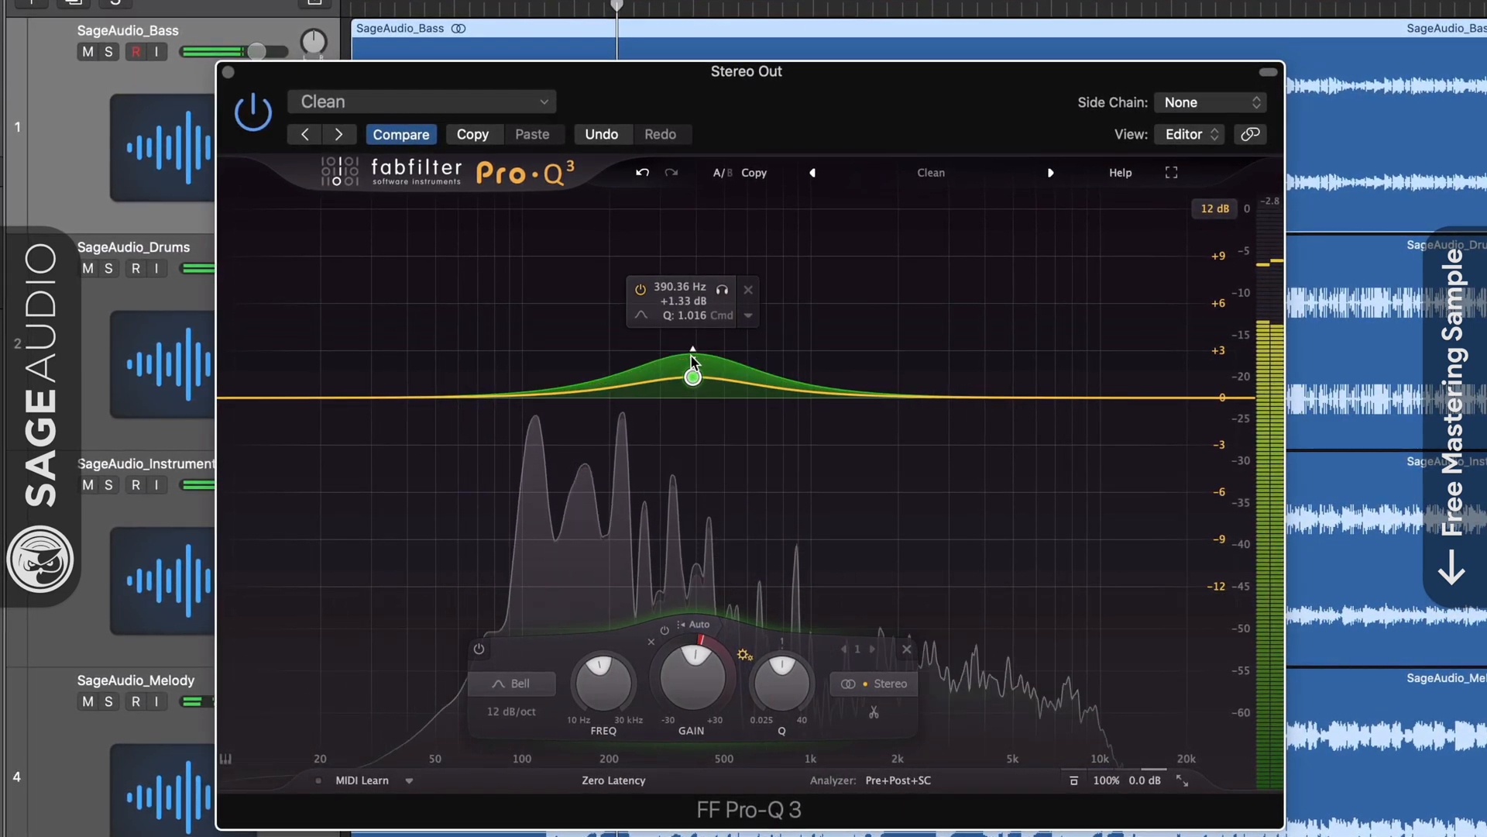
pyautogui.moveTo(699, 450); pyautogui.dragTo(756, 372)
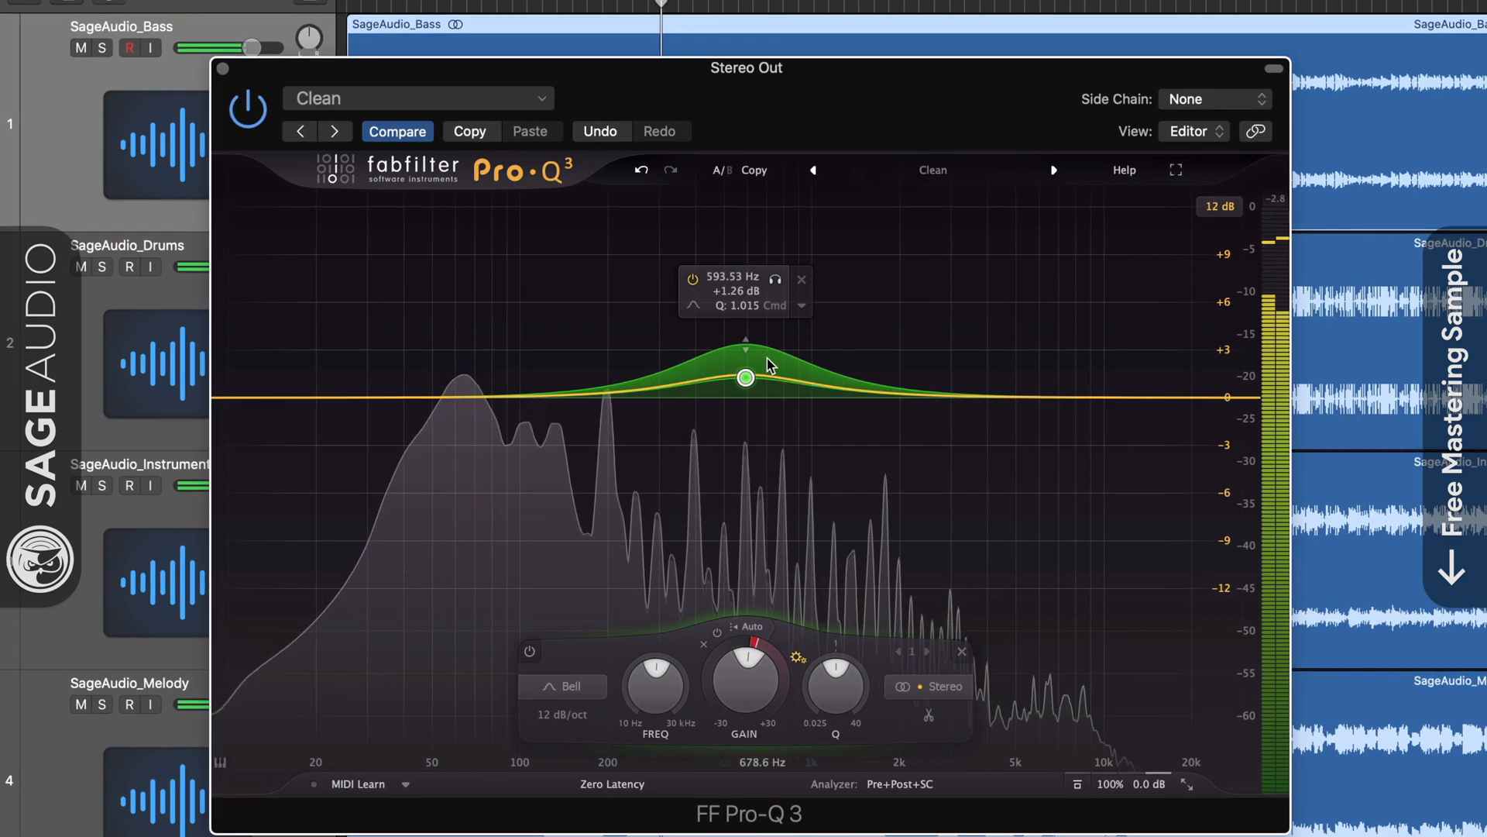
pyautogui.moveTo(748, 346); pyautogui.dragTo(743, 419)
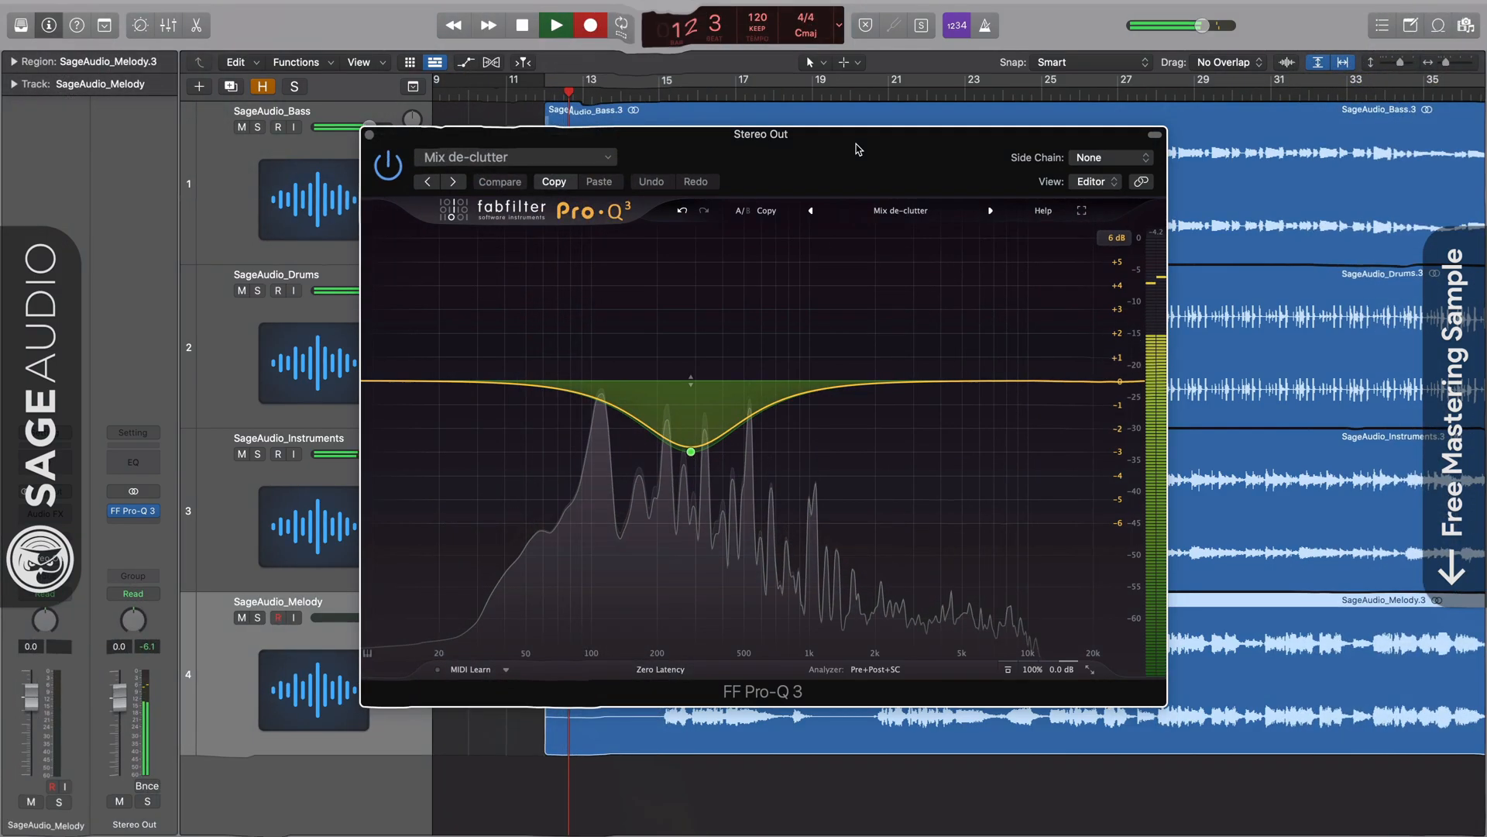
# Bypass and re-enable the equalizer twice to compare the sound.
pyautogui.click(386, 165)
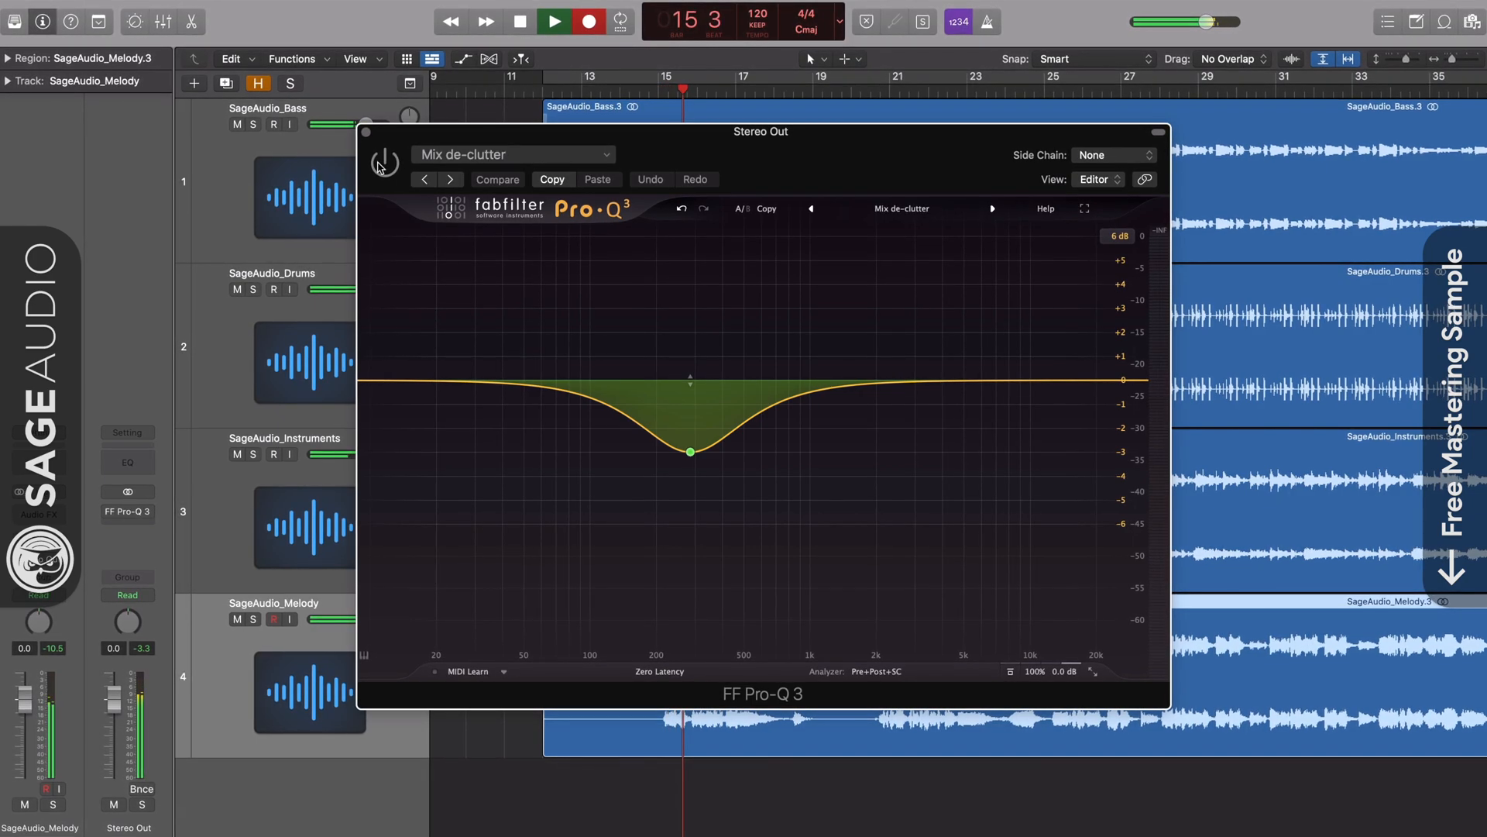
pyautogui.click(381, 165)
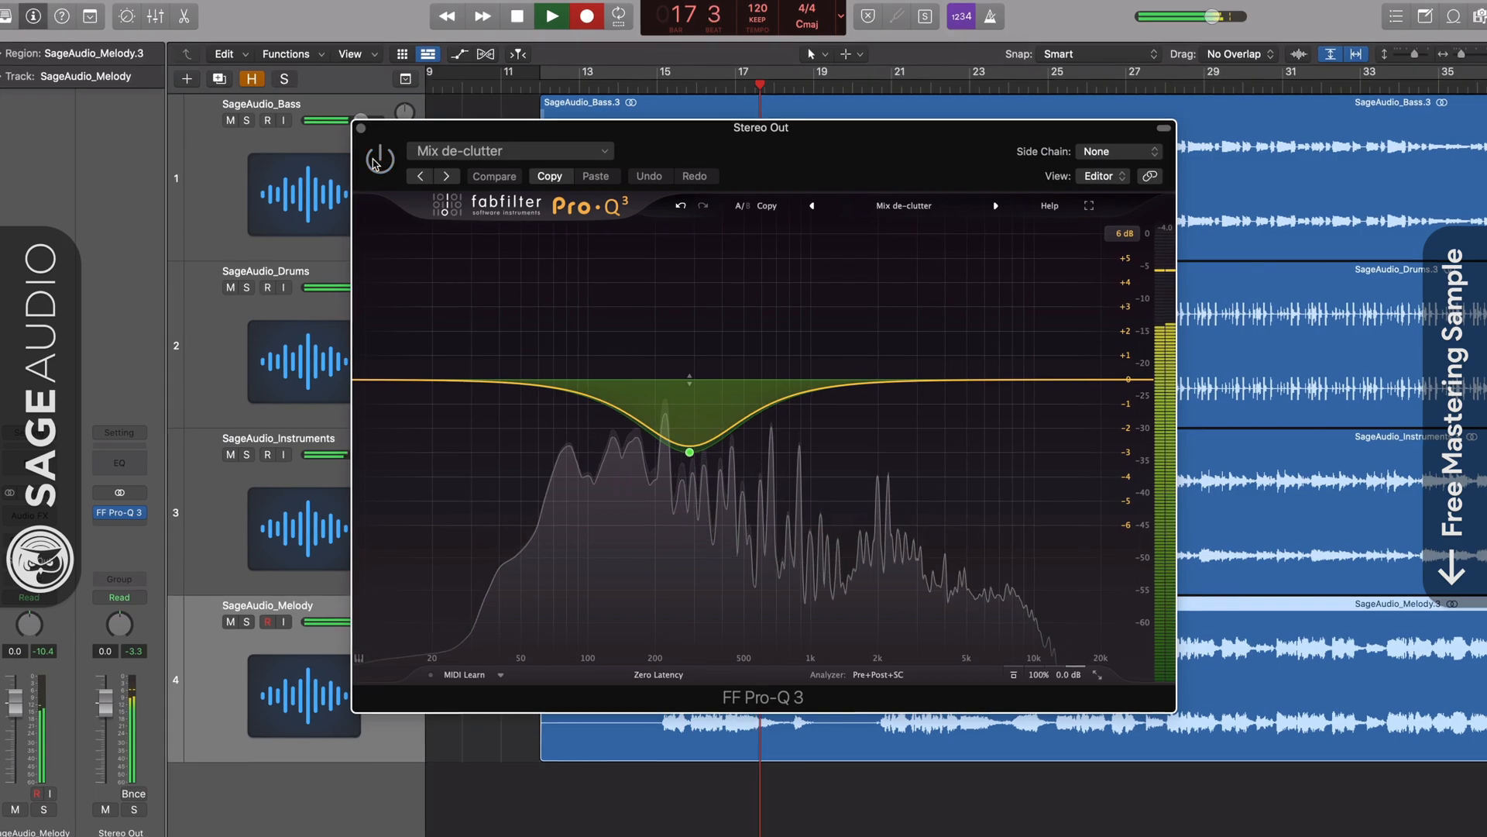
pyautogui.click(377, 160)
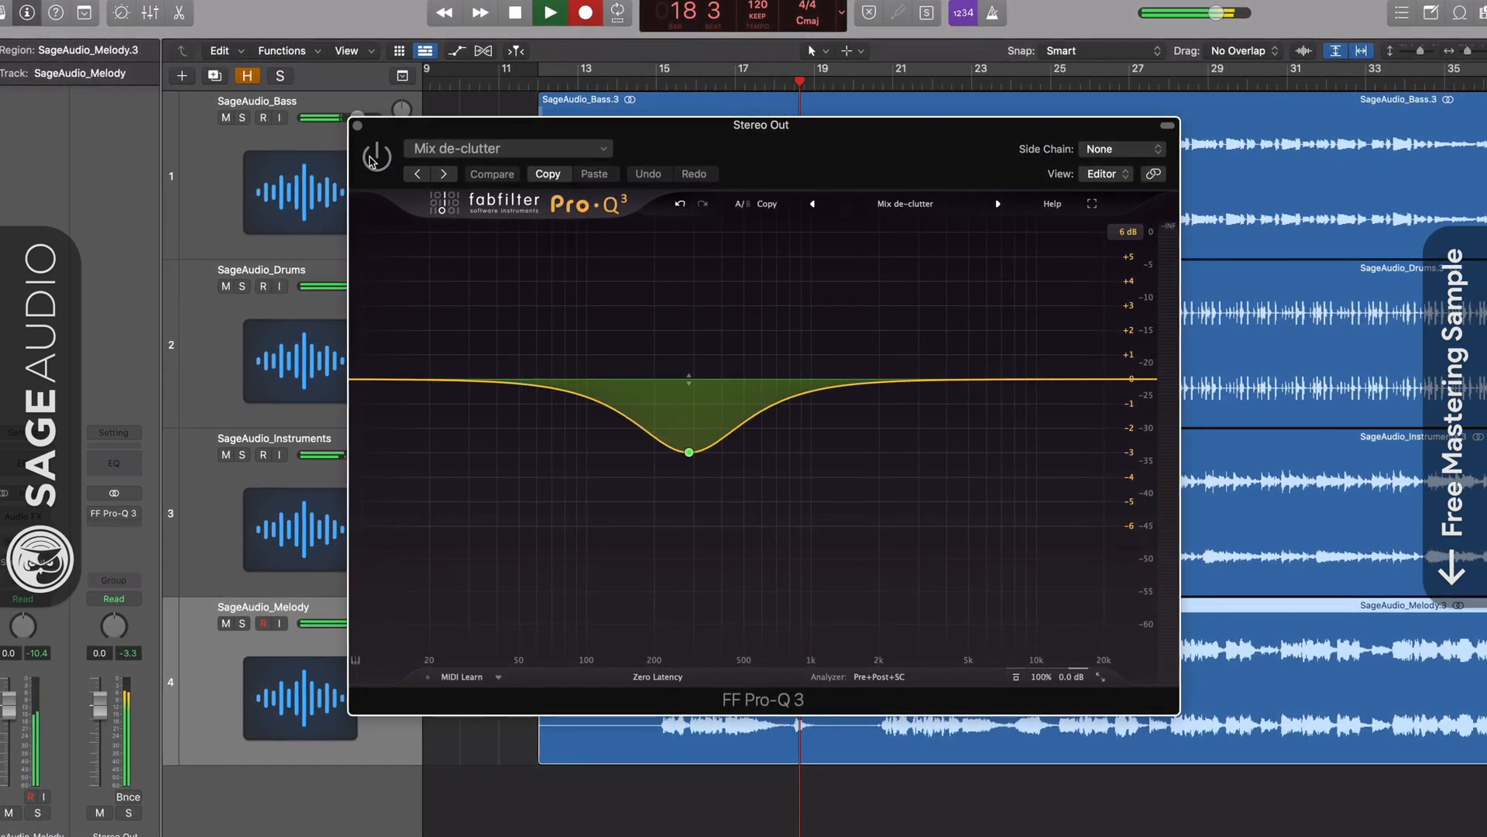
pyautogui.click(375, 158)
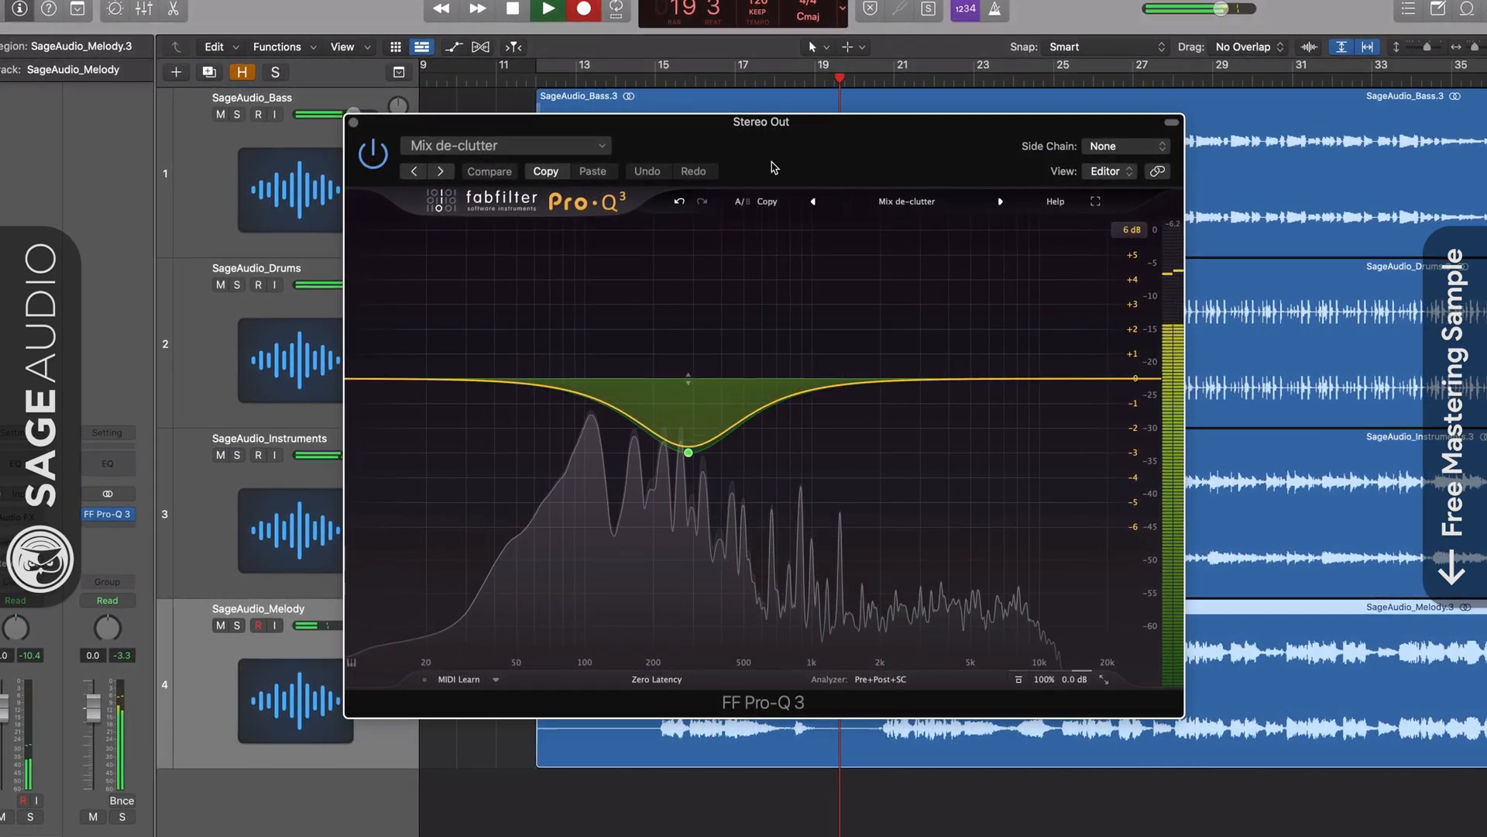
# Load the Drumbus - Mud Control and Magic preset.
pyautogui.click(907, 201)
pyautogui.moveTo(899, 219)
pyautogui.moveTo(1015, 223)
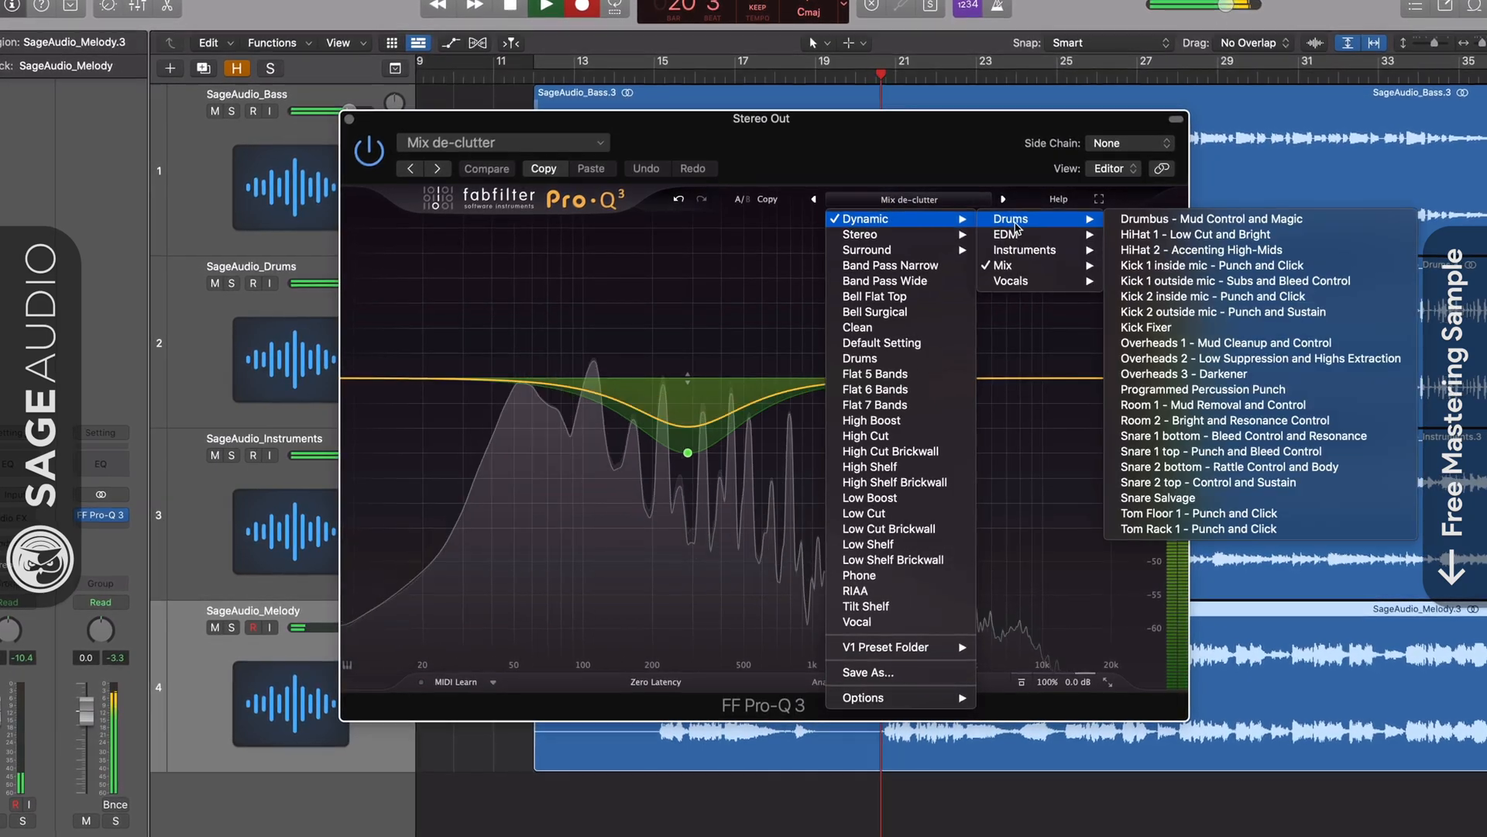
pyautogui.click(1193, 219)
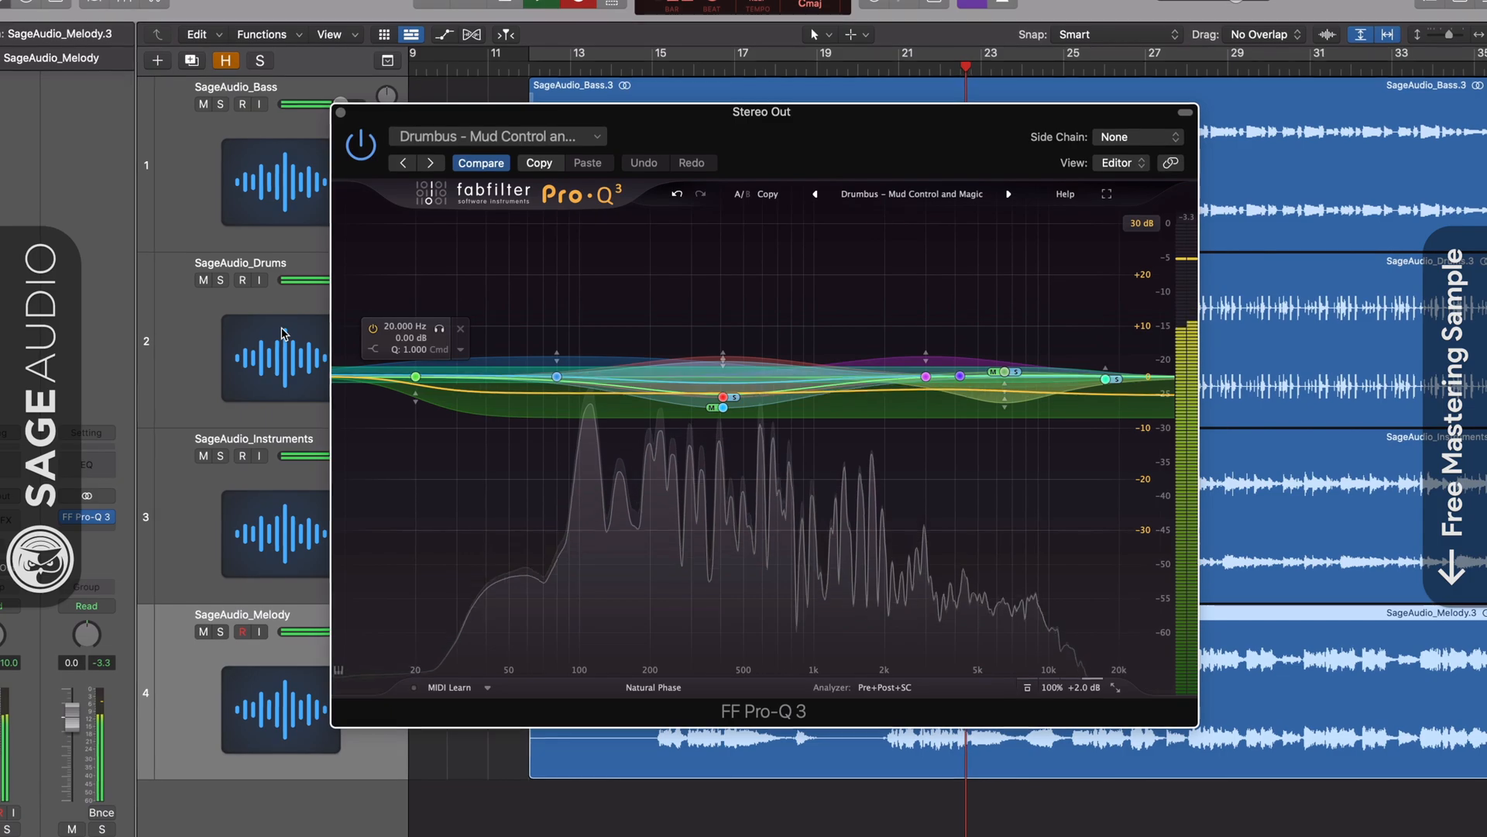
# Solo the Drums track, A/B the EQ with bypass, then unsolo it.
pyautogui.click(282, 333)
pyautogui.click(220, 280)
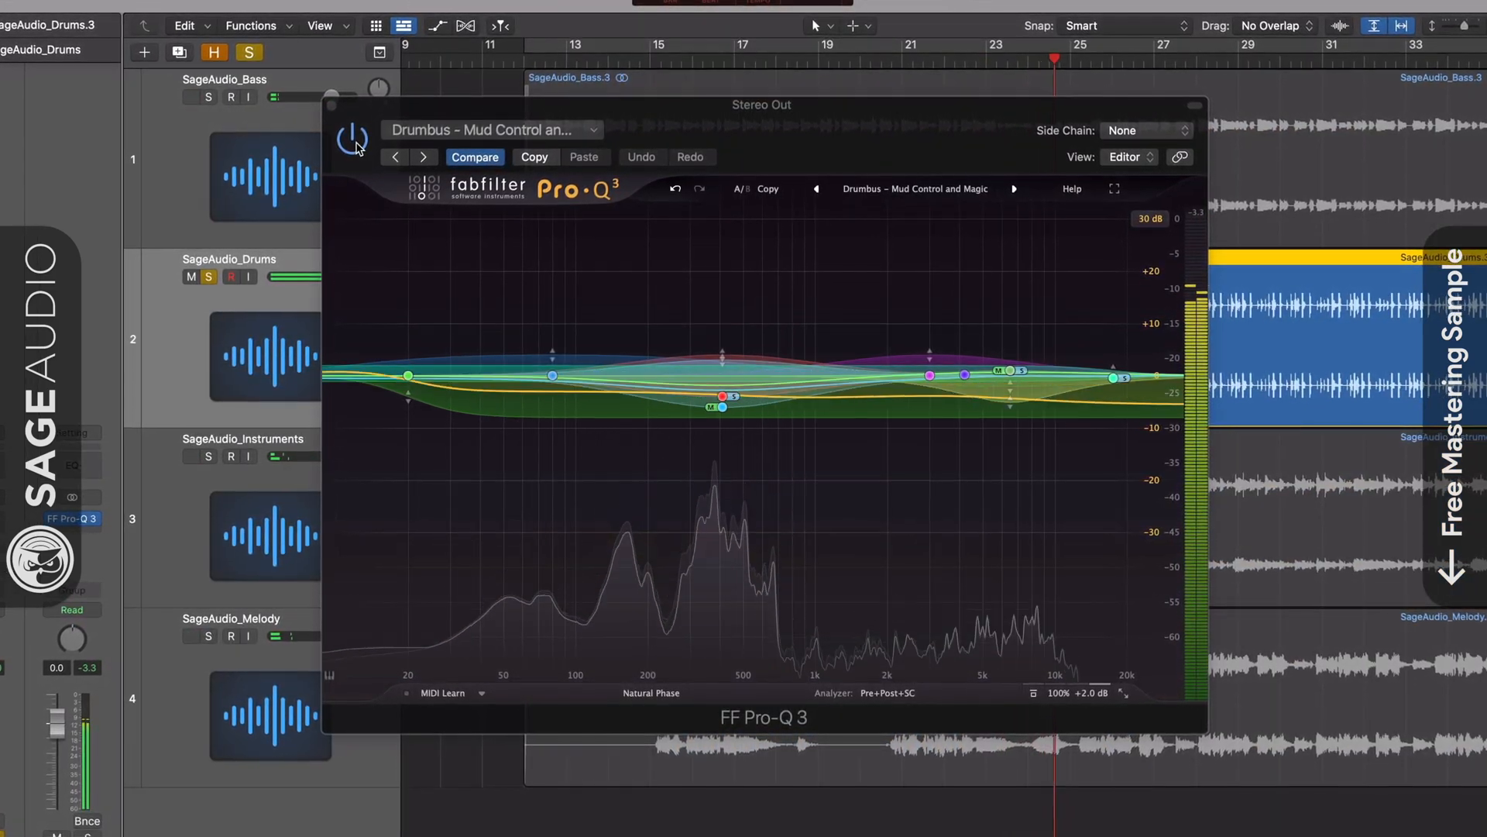
pyautogui.click(355, 140)
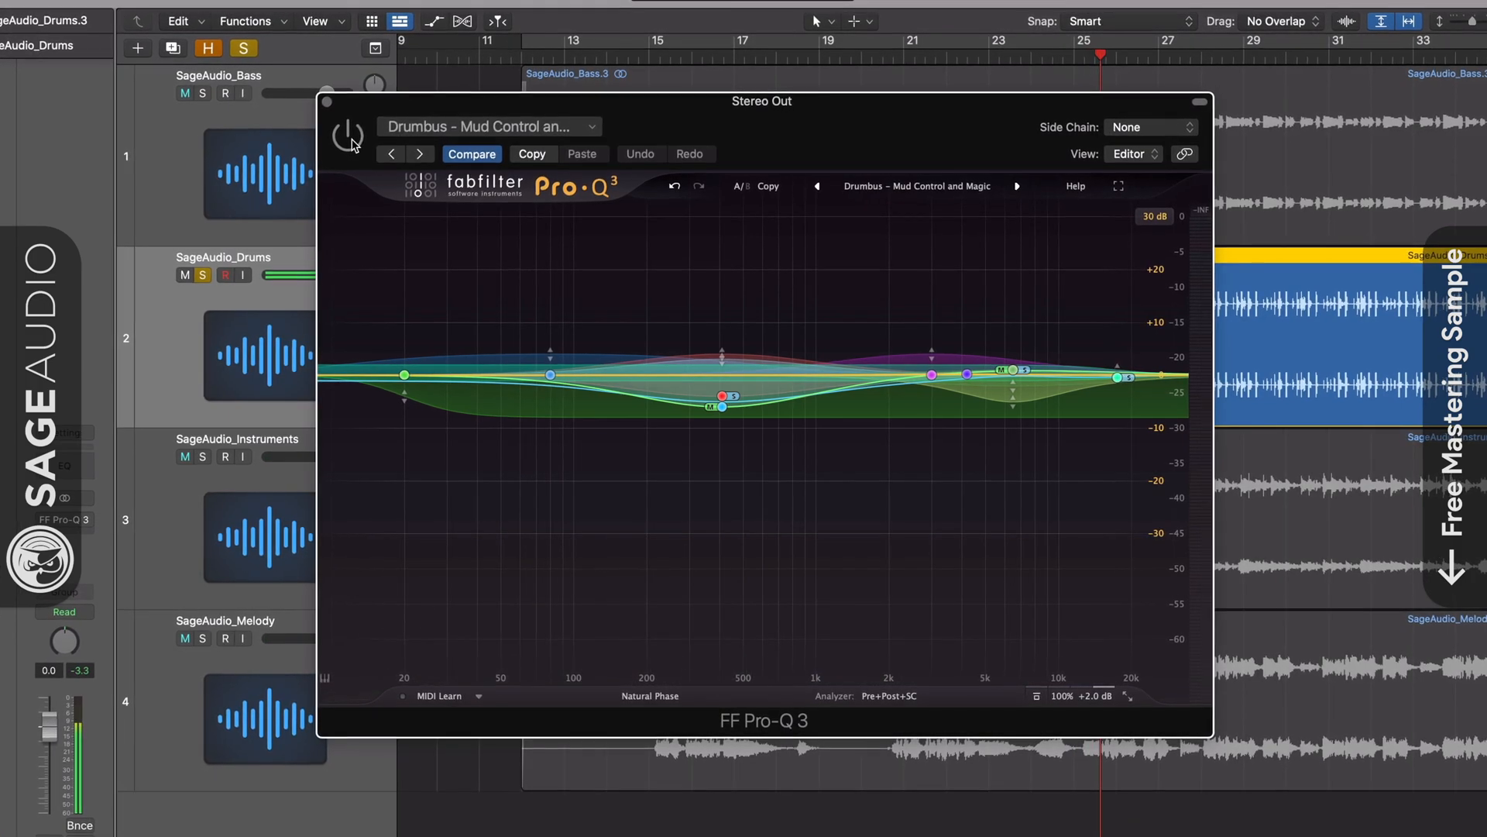
pyautogui.click(348, 138)
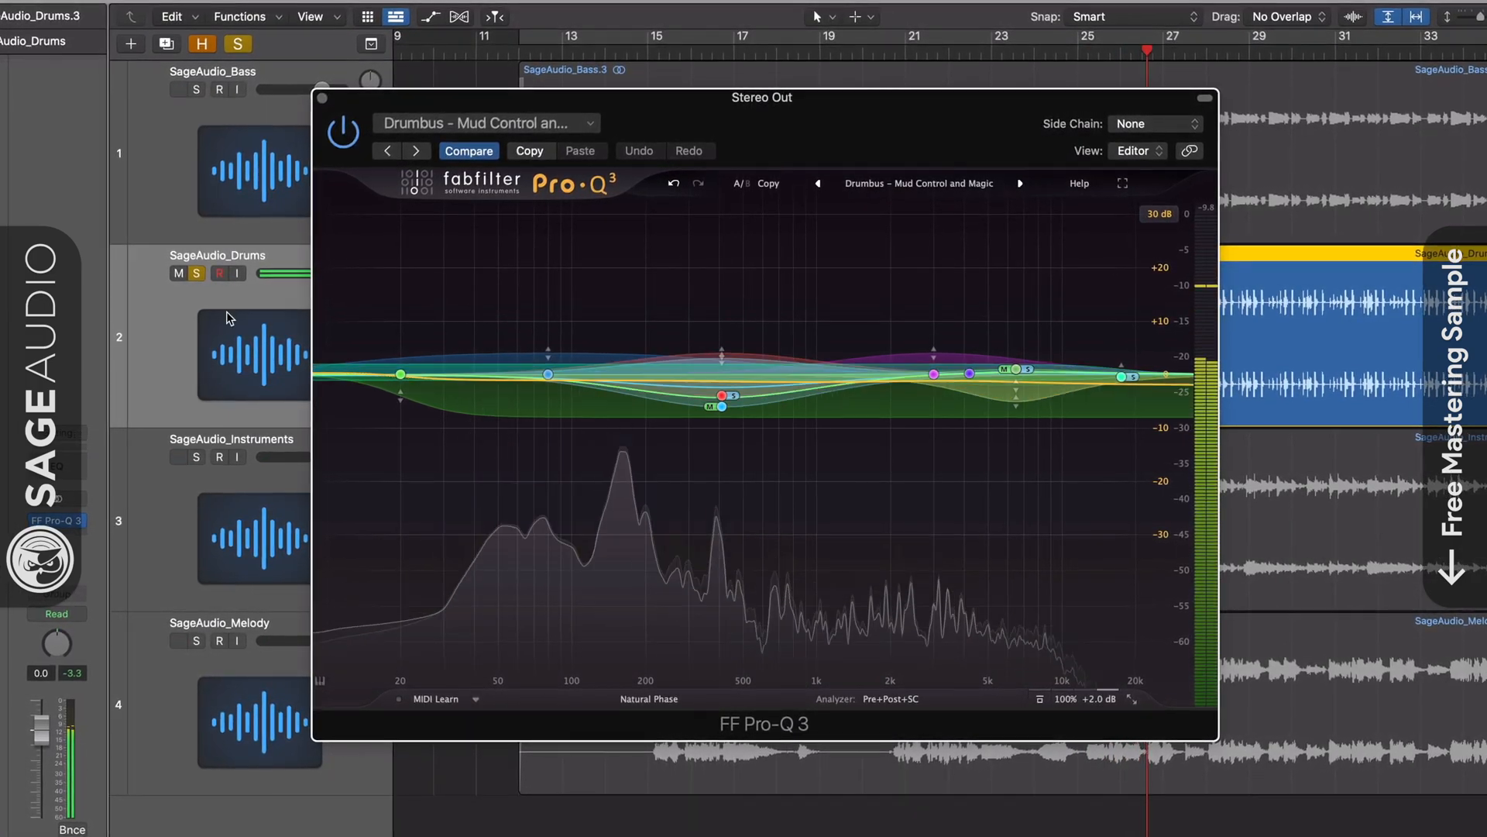
pyautogui.click(195, 273)
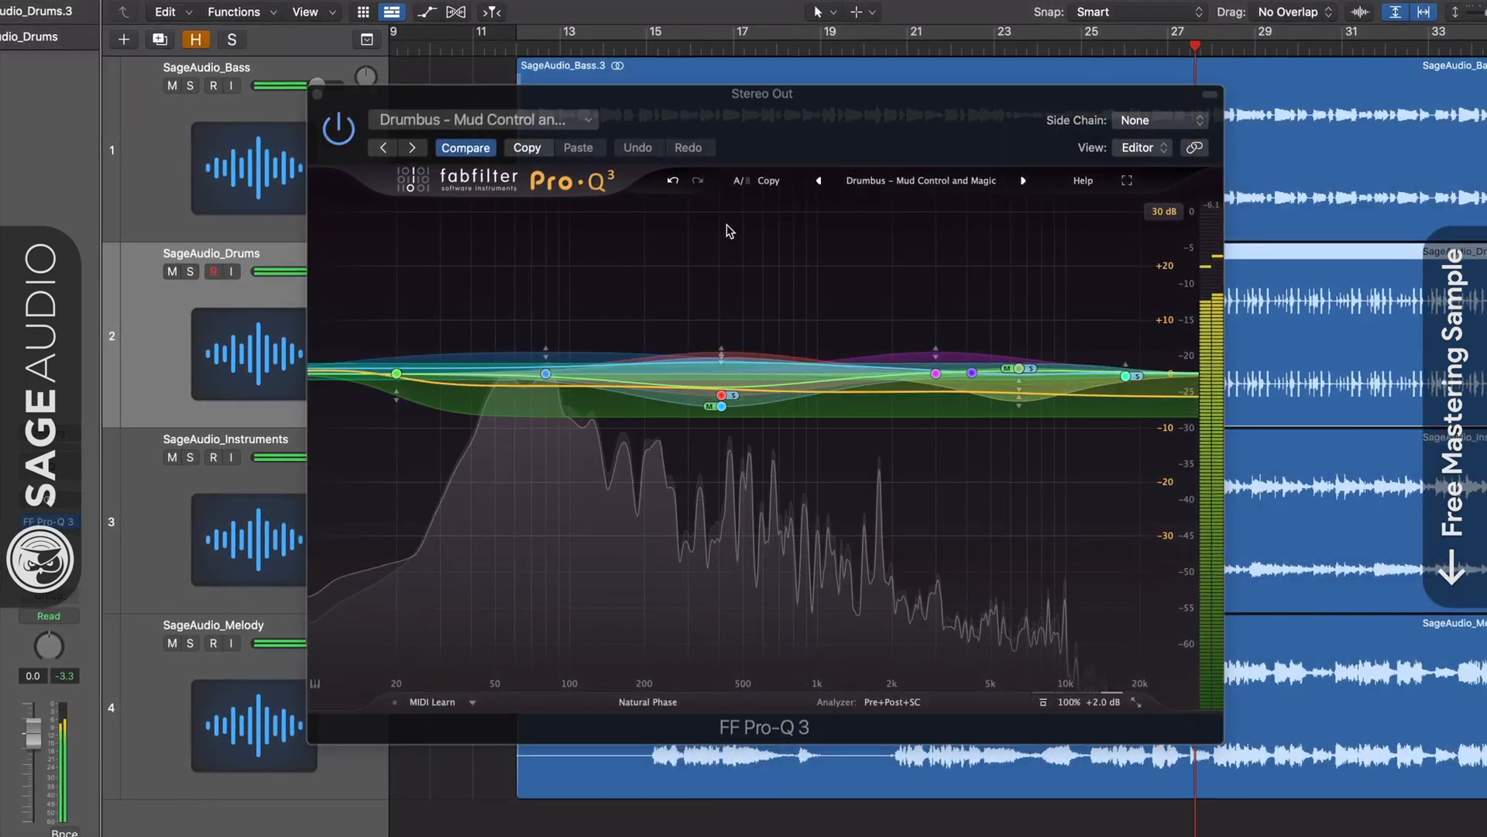
# Load the Dynamic > Instruments > Bass Balancer preset.
pyautogui.click(914, 180)
pyautogui.moveTo(930, 201)
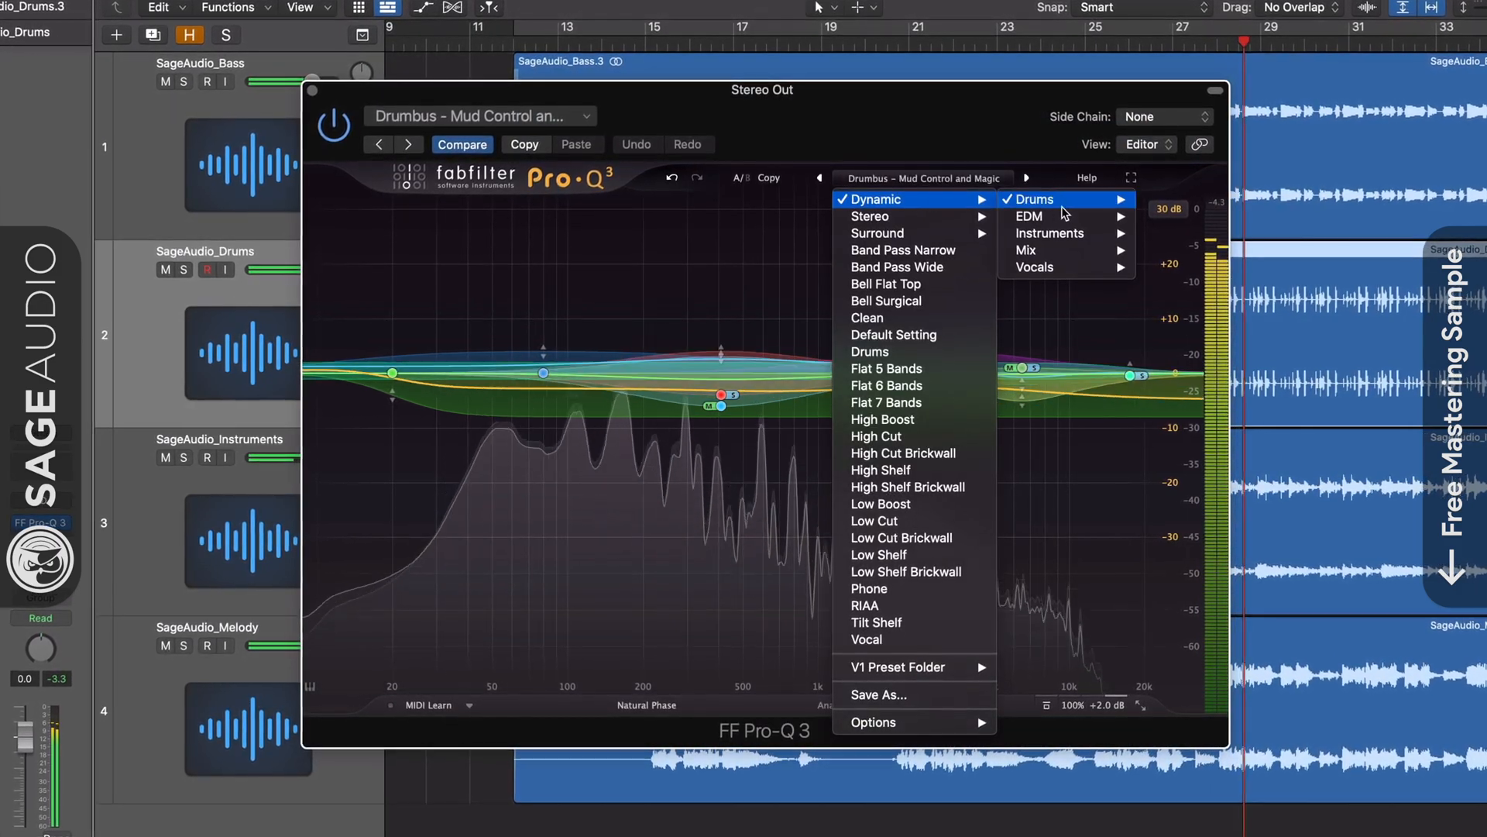
pyautogui.moveTo(1073, 234)
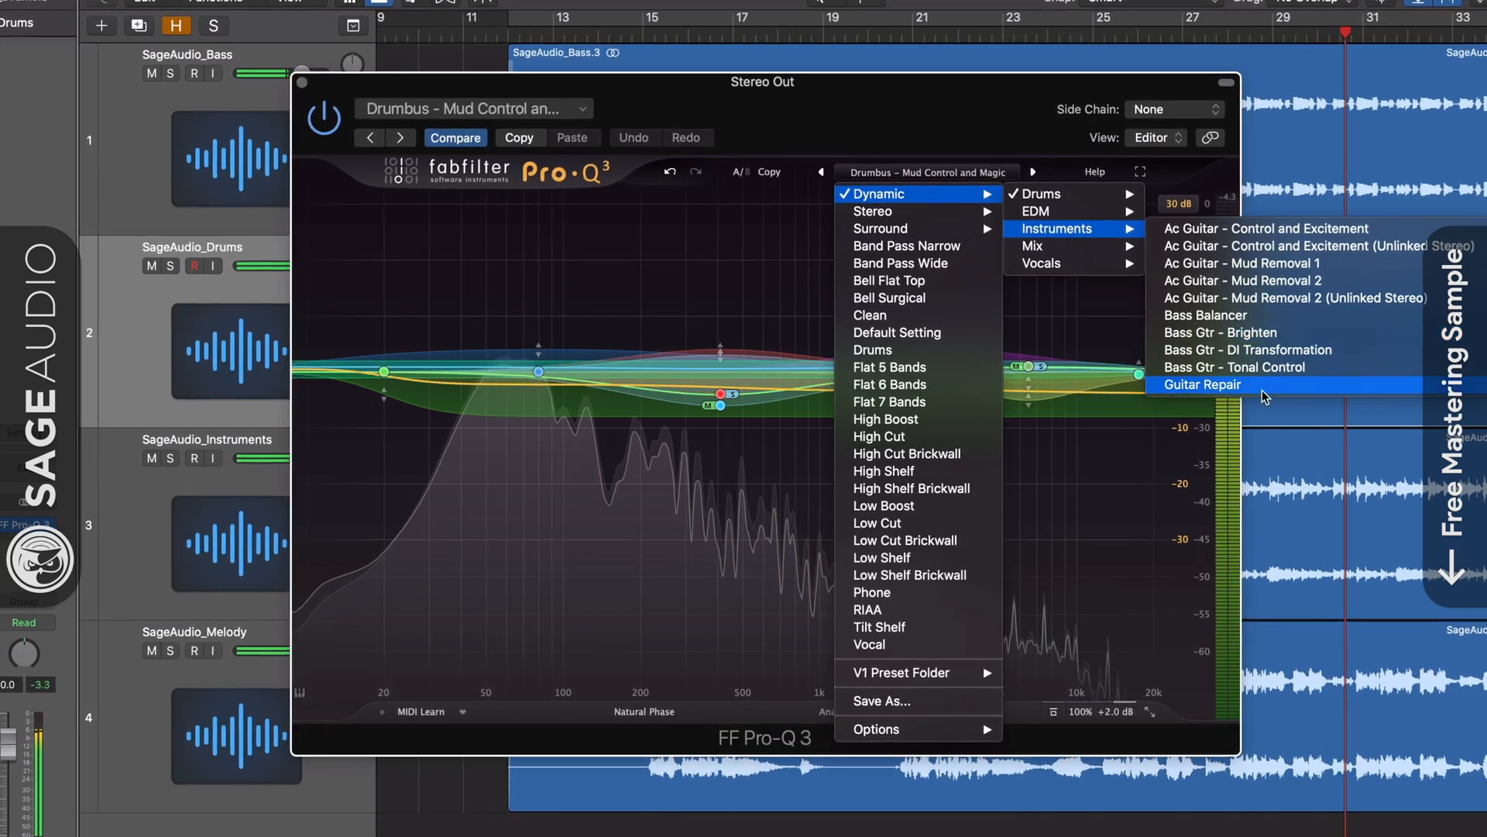
pyautogui.click(1271, 318)
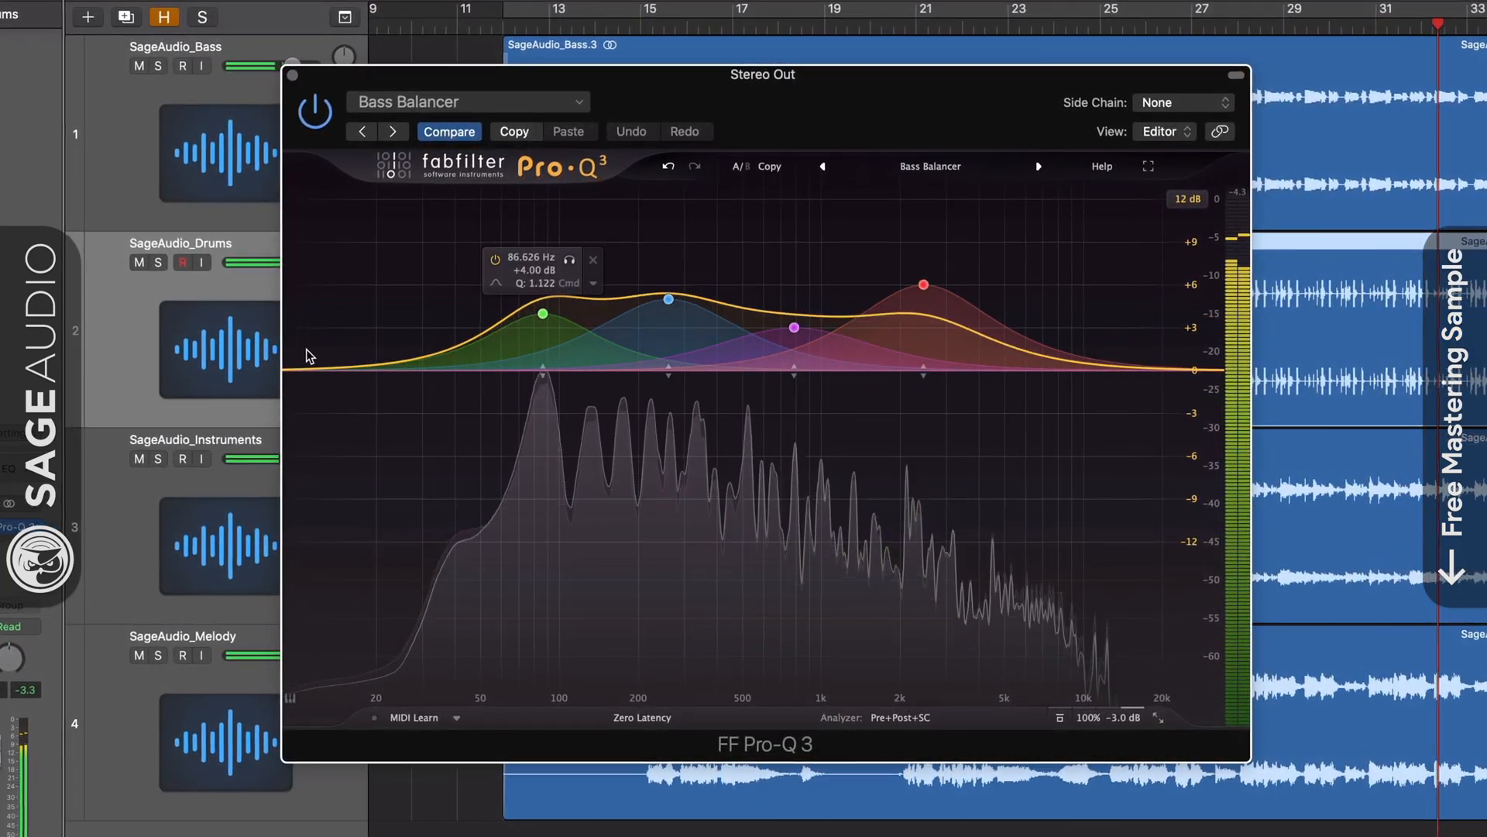
# Solo Instruments, load the Ac Guitar - Mud Removal 2 preset, then unsolo the track.
pyautogui.click(159, 460)
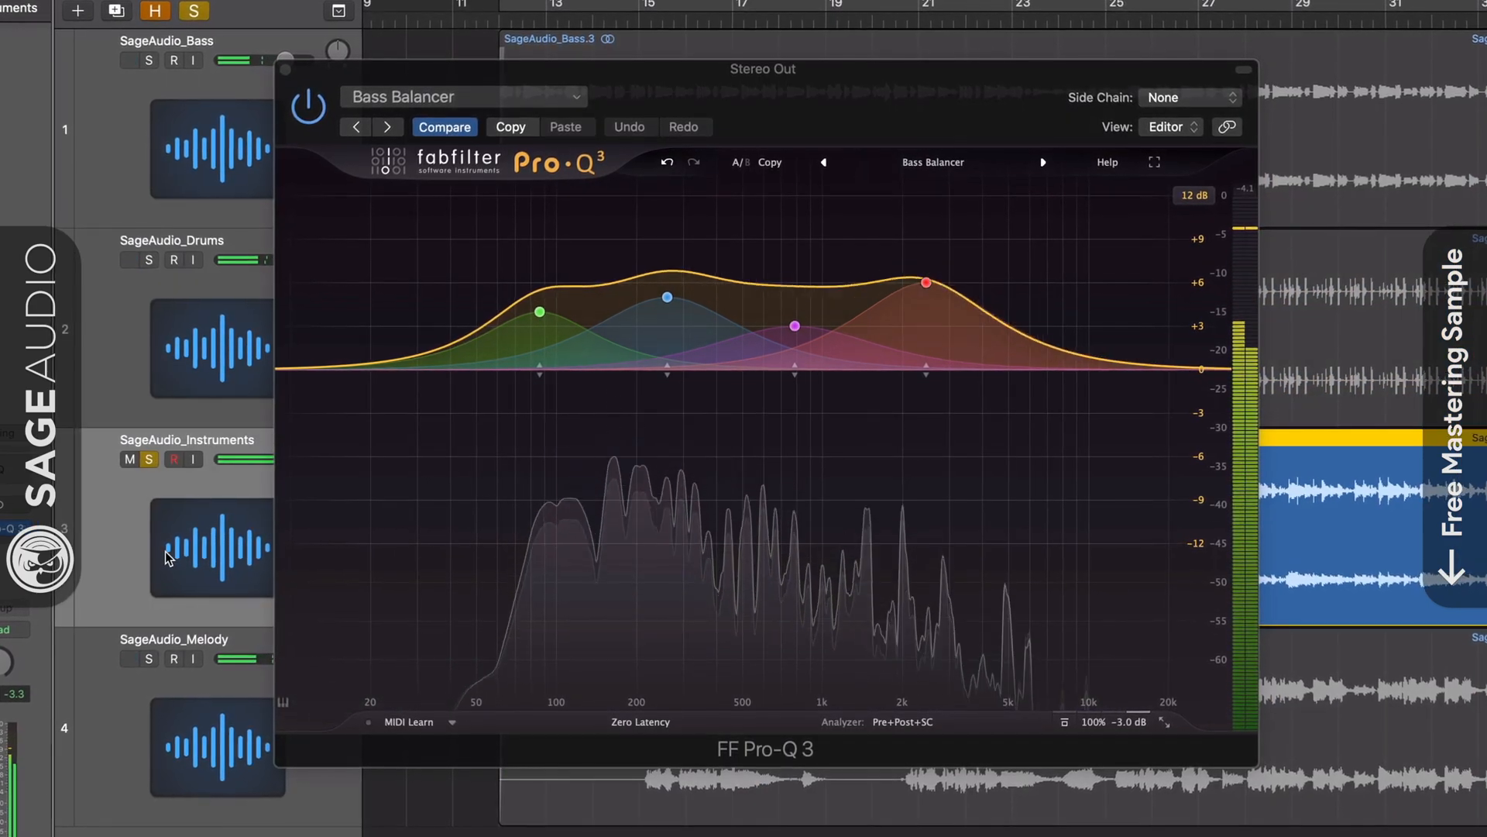
pyautogui.click(978, 169)
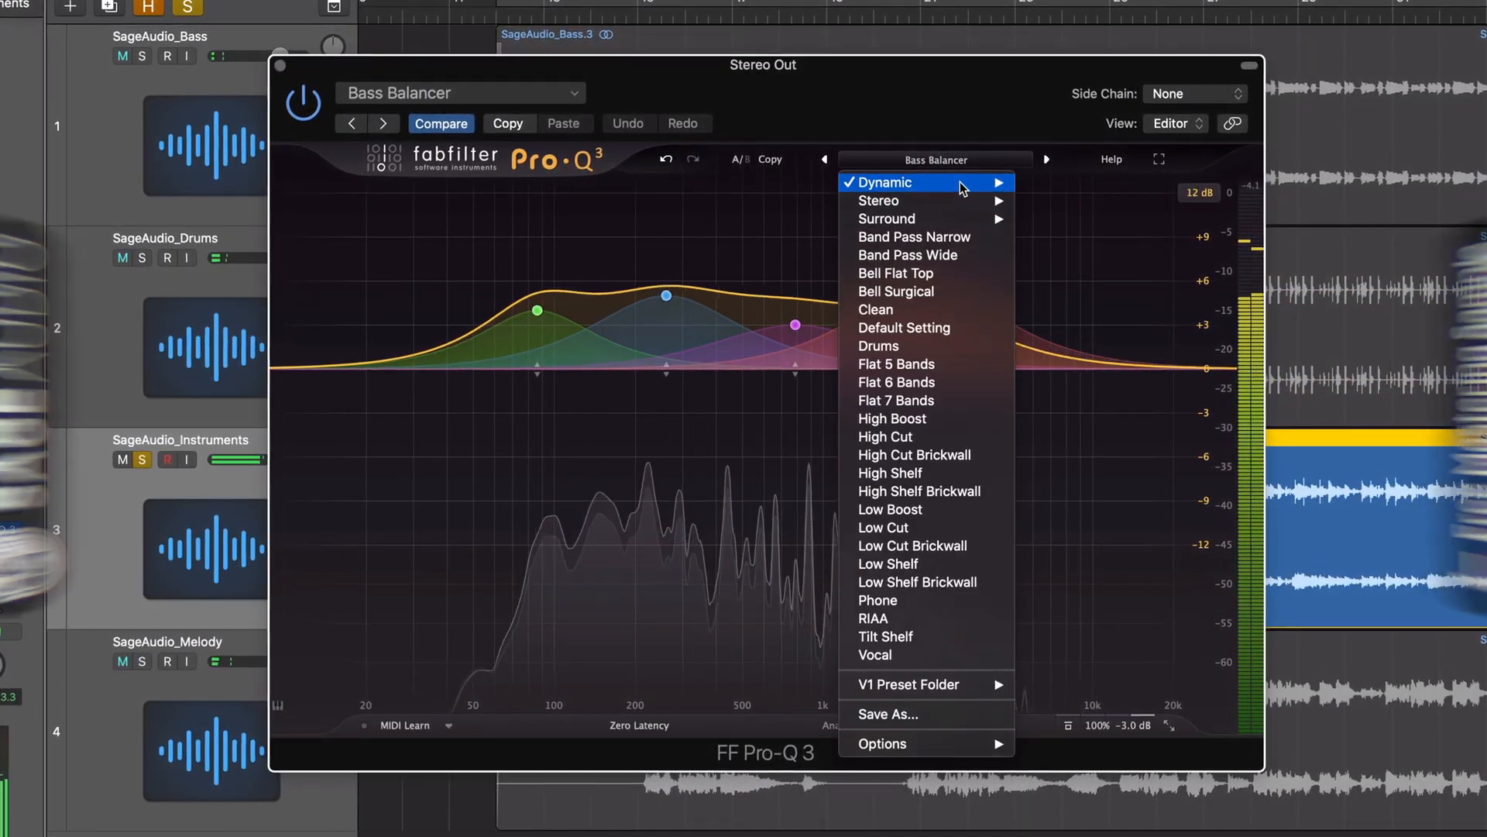
pyautogui.moveTo(960, 181)
pyautogui.moveTo(1096, 223)
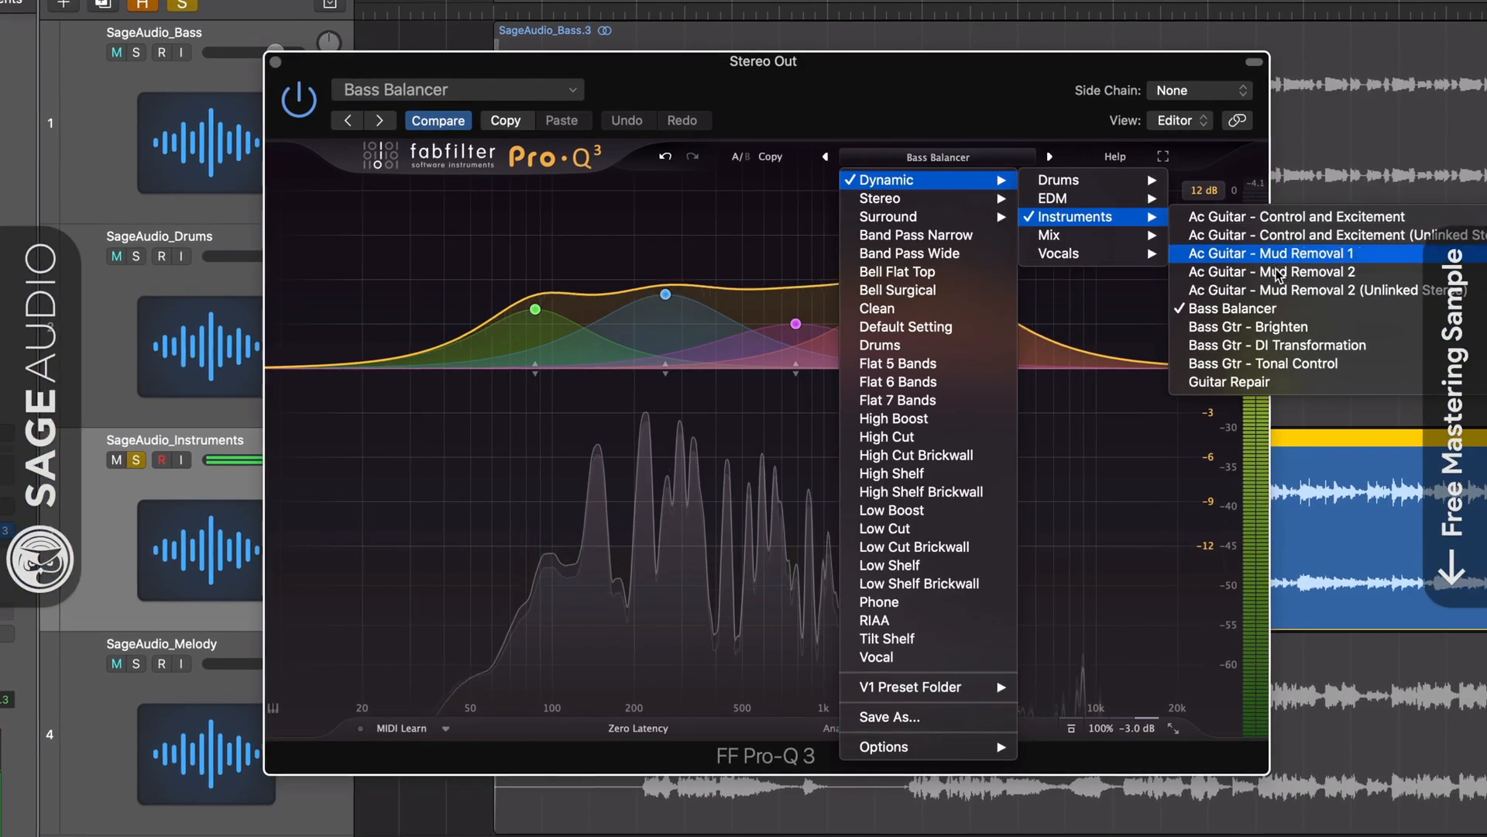
pyautogui.click(1278, 273)
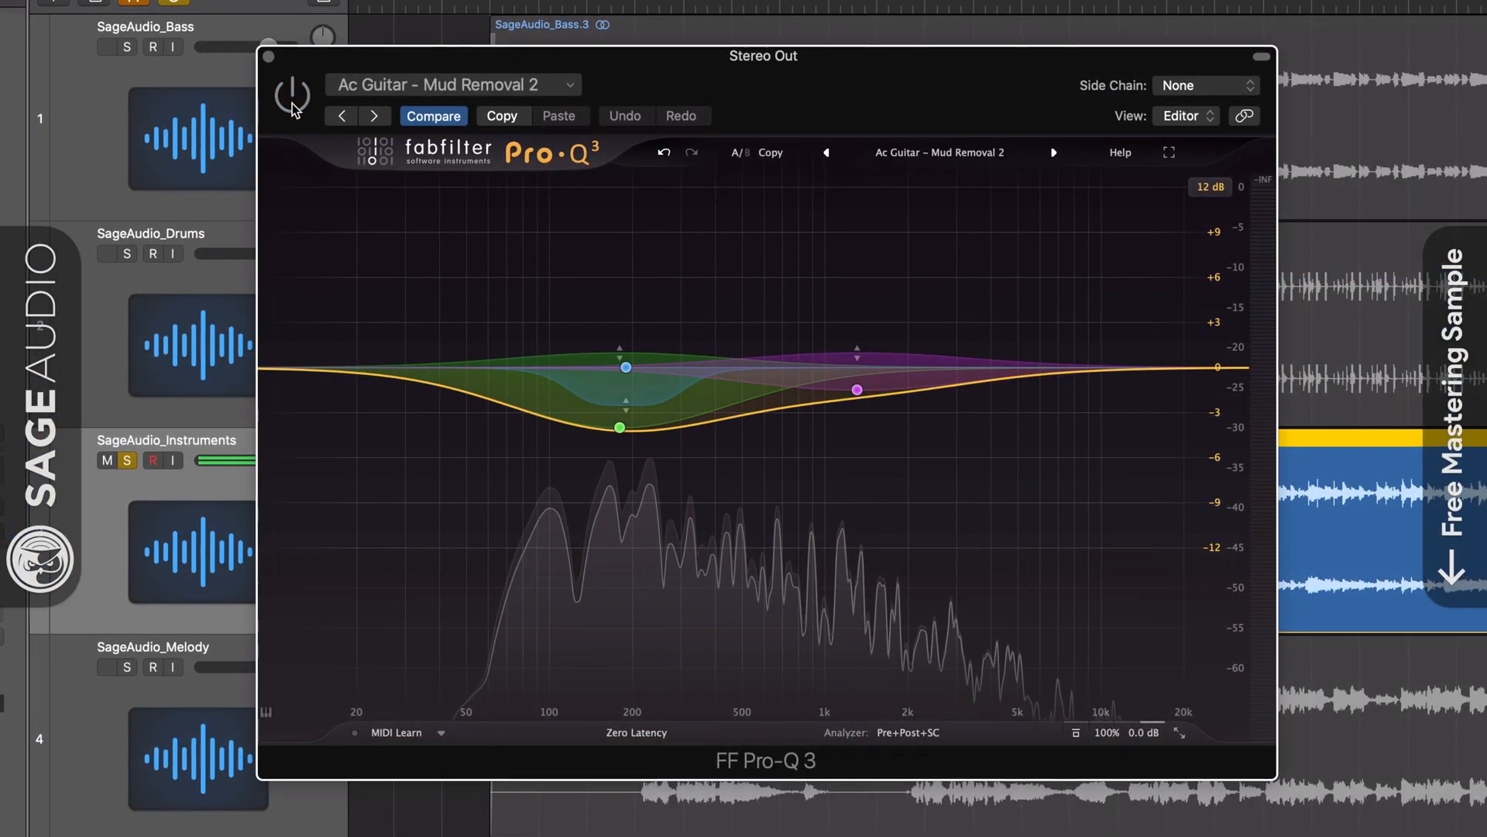
pyautogui.click(124, 461)
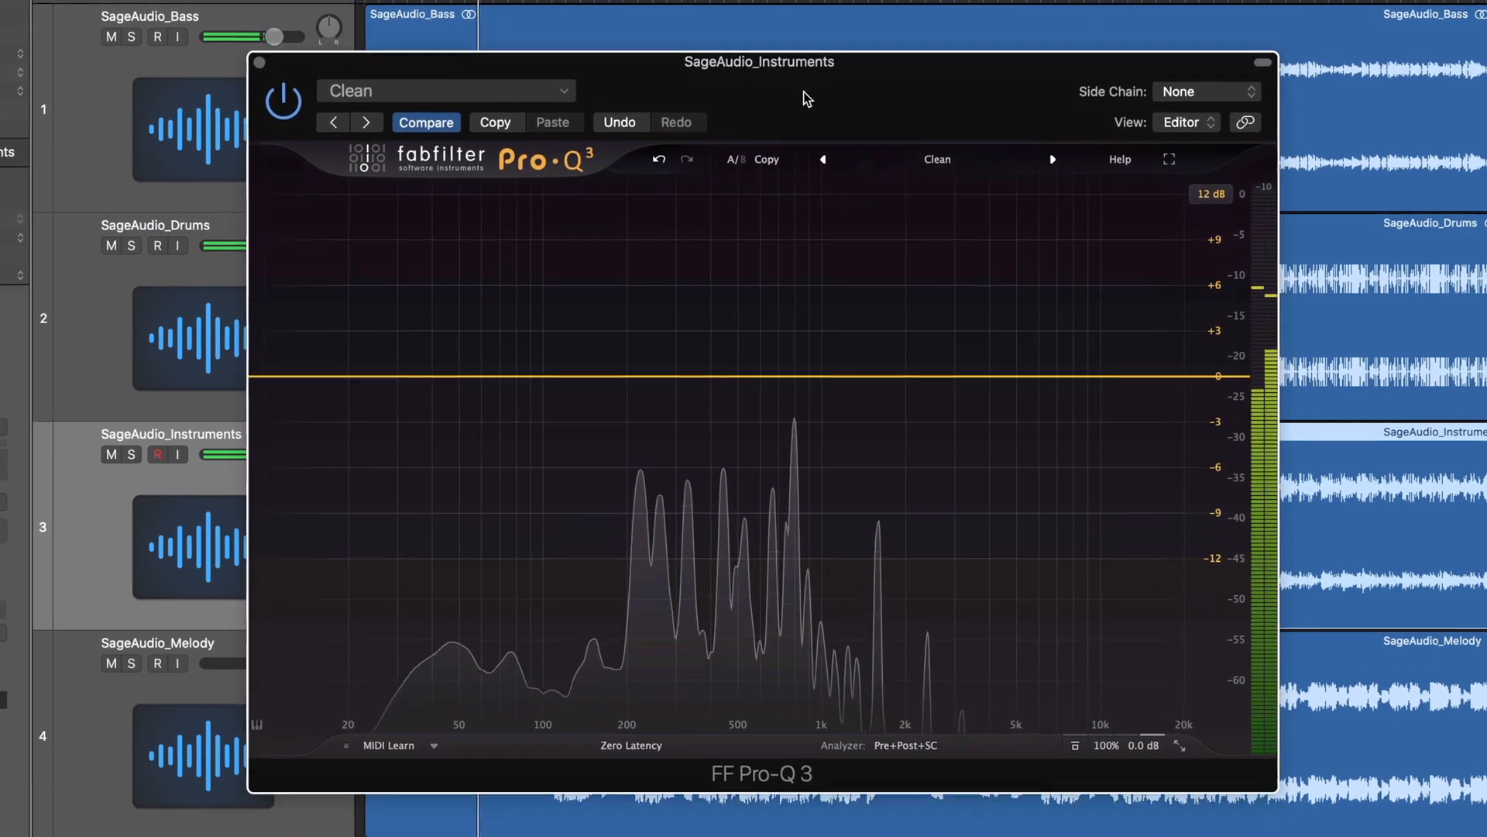
pyautogui.click(934, 748)
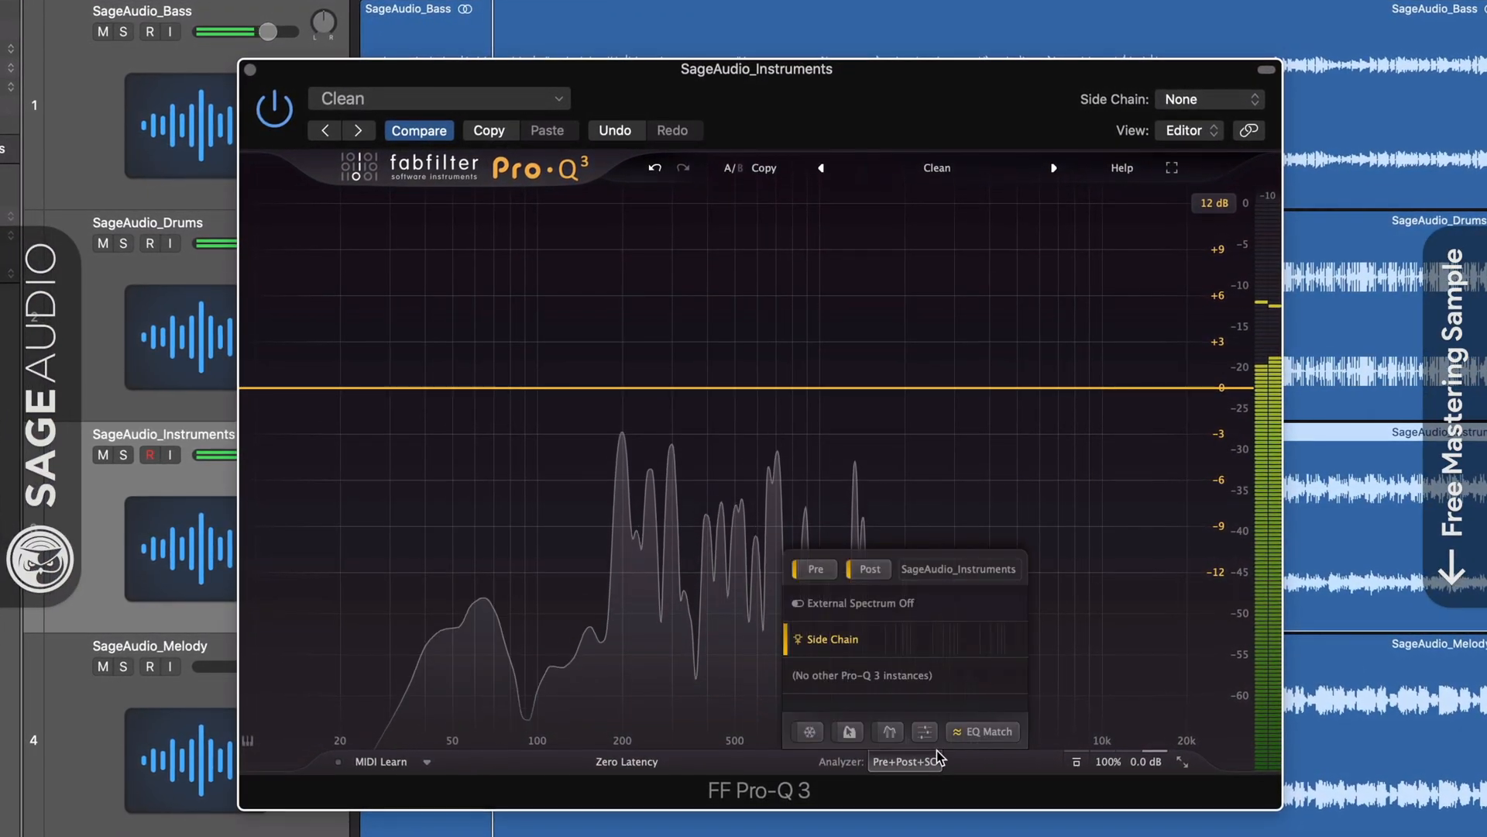
pyautogui.click(990, 740)
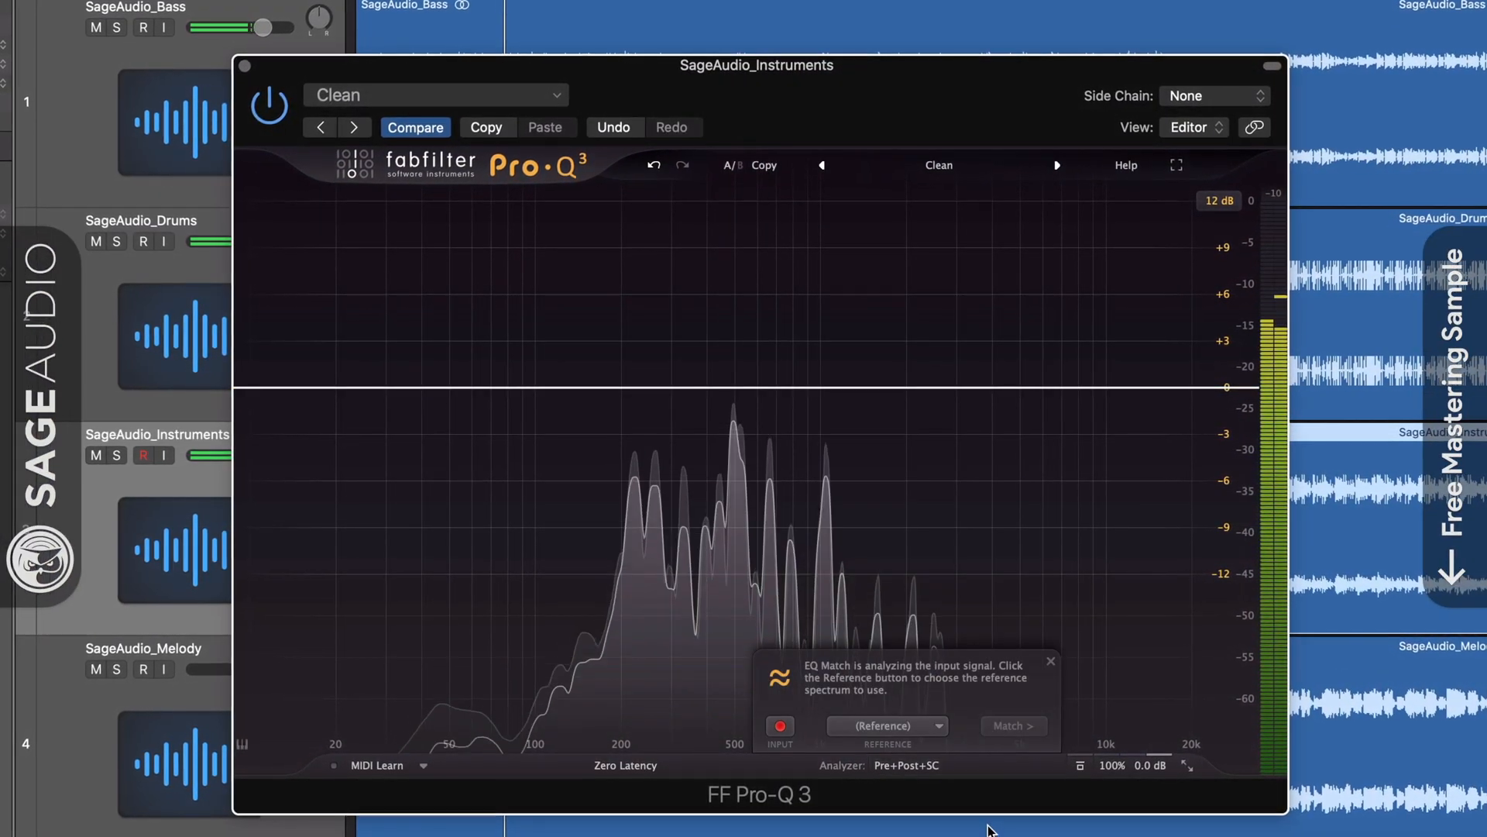
pyautogui.click(1052, 664)
pyautogui.moveTo(814, 64); pyautogui.dragTo(845, 716)
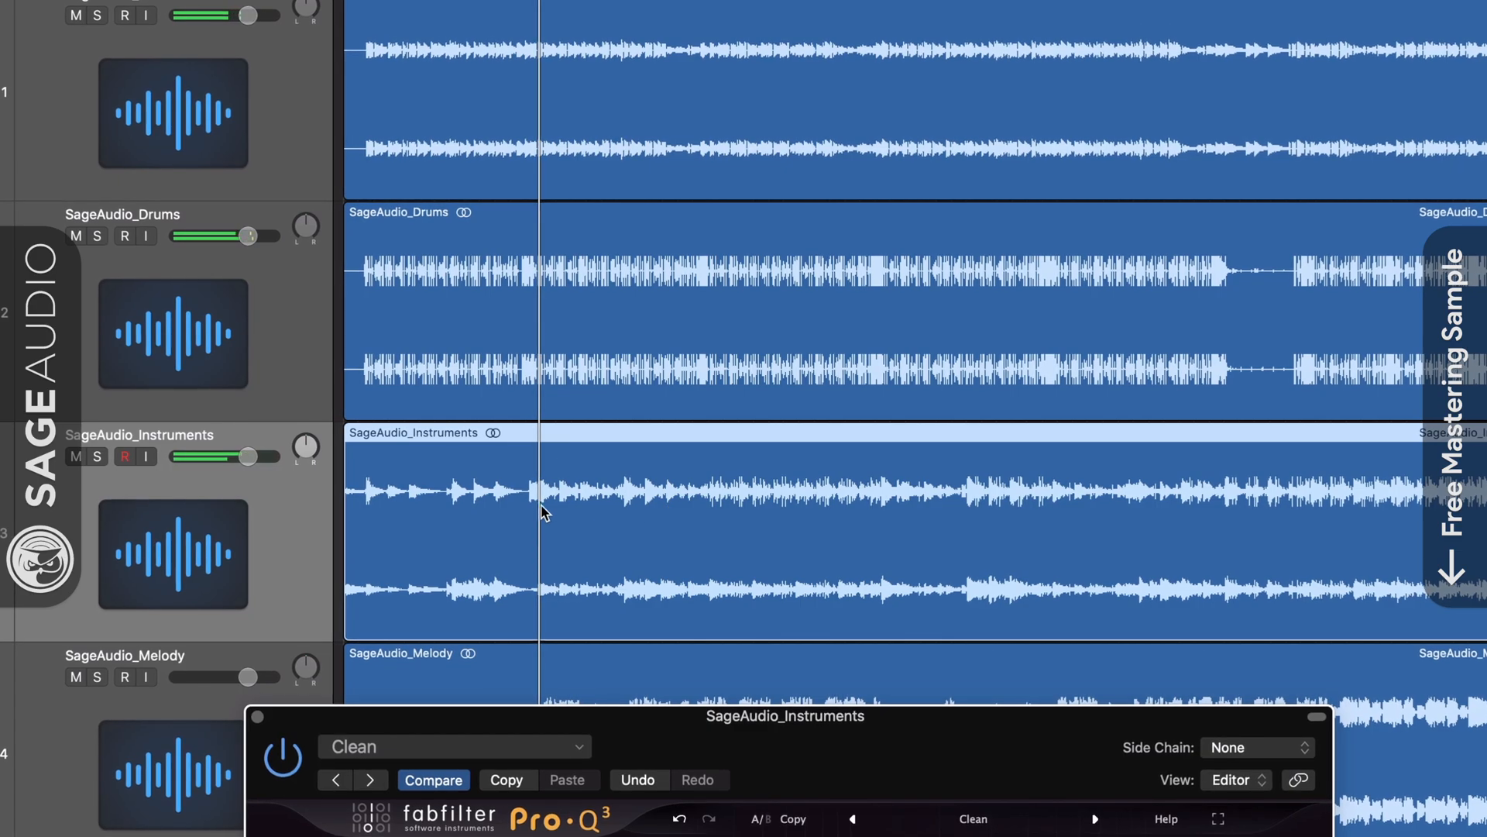
pyautogui.click(825, 398)
pyautogui.click(788, 540)
pyautogui.click(787, 371)
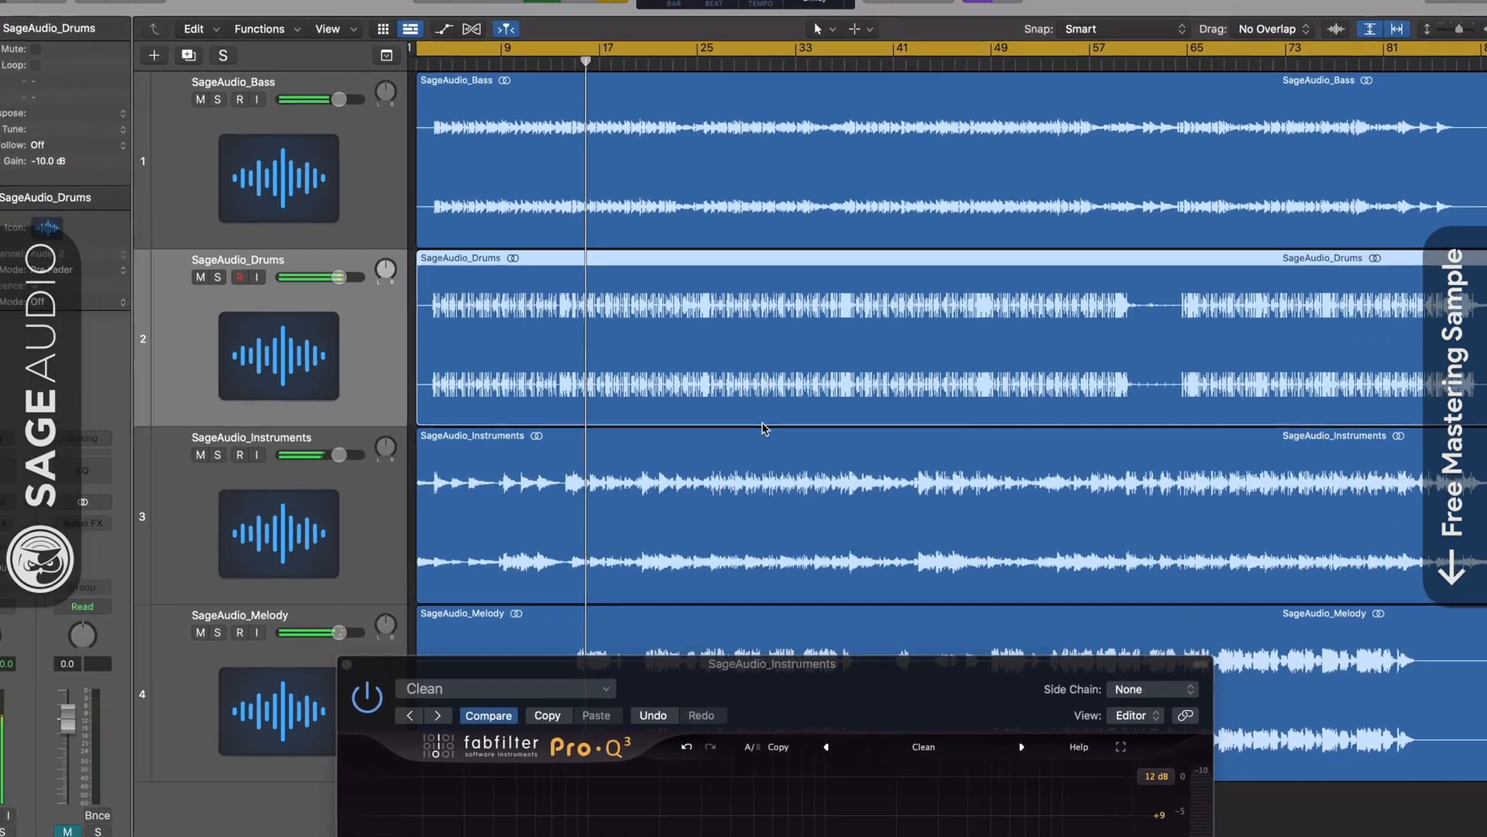
pyautogui.moveTo(807, 670); pyautogui.dragTo(764, 142)
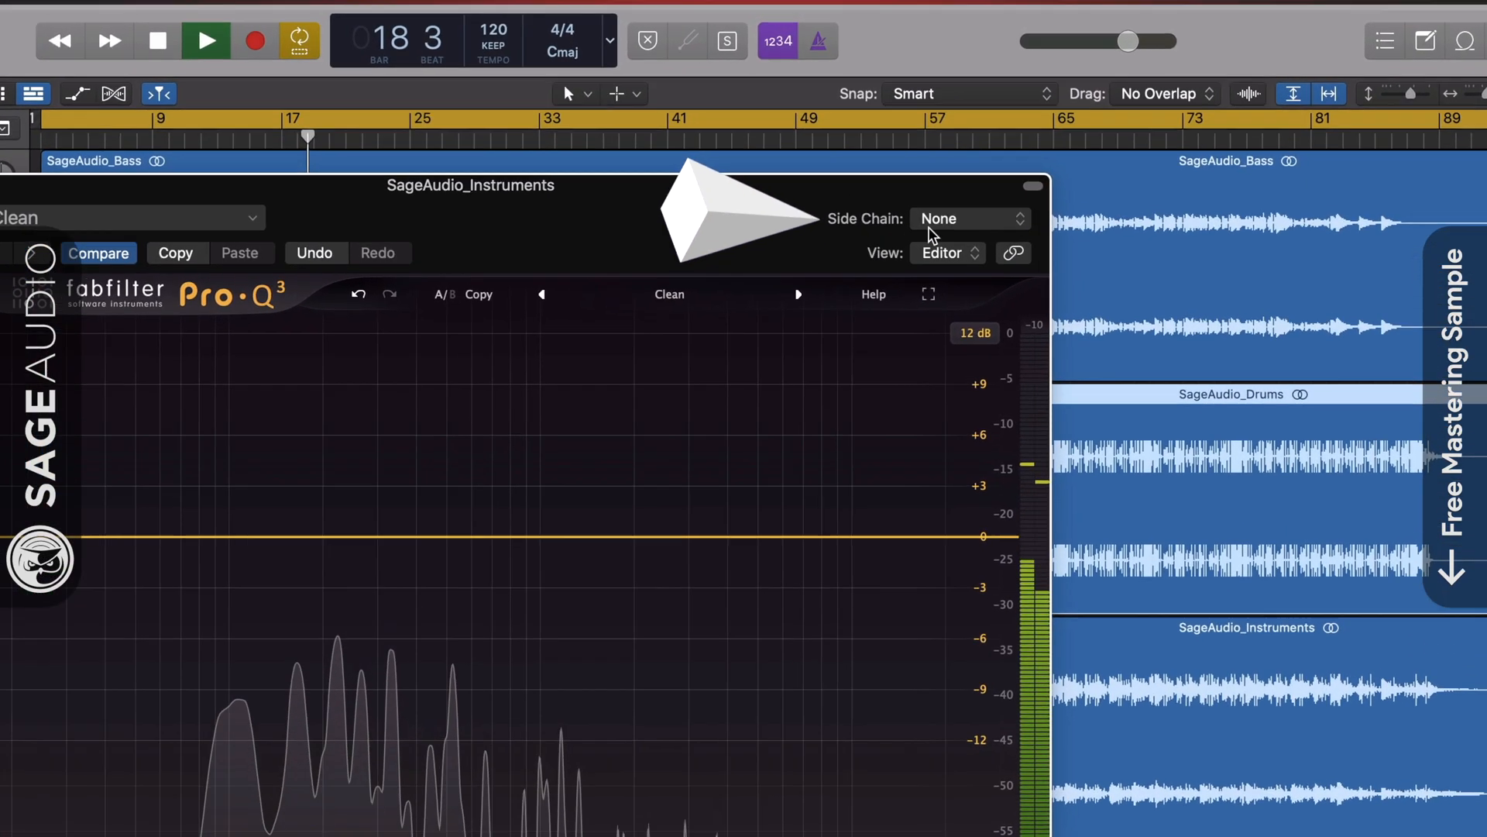
# Set the side-chain input to the SageAudio_Melody track.
pyautogui.click(1092, 150)
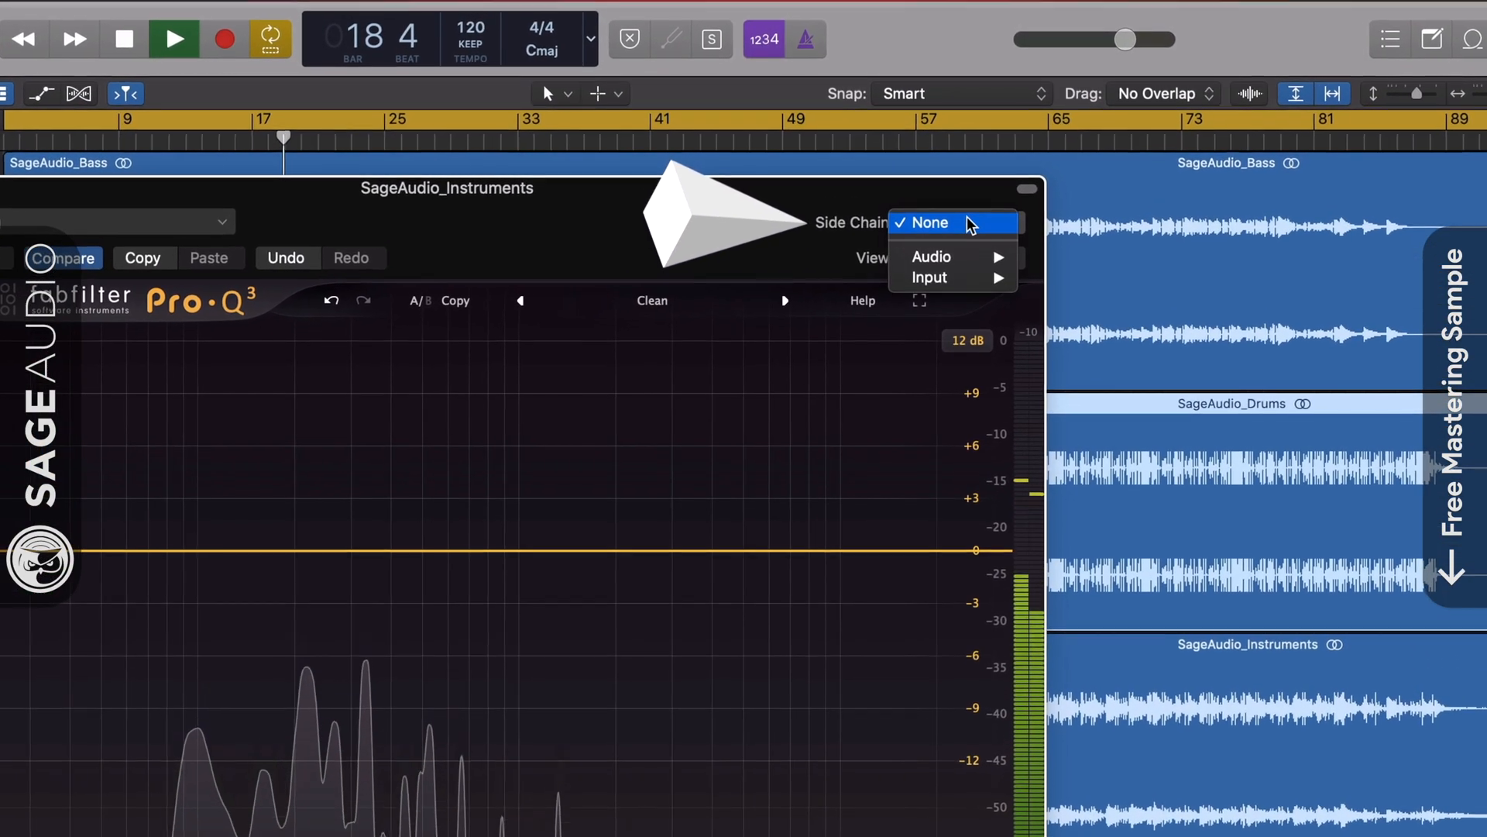
pyautogui.moveTo(968, 256)
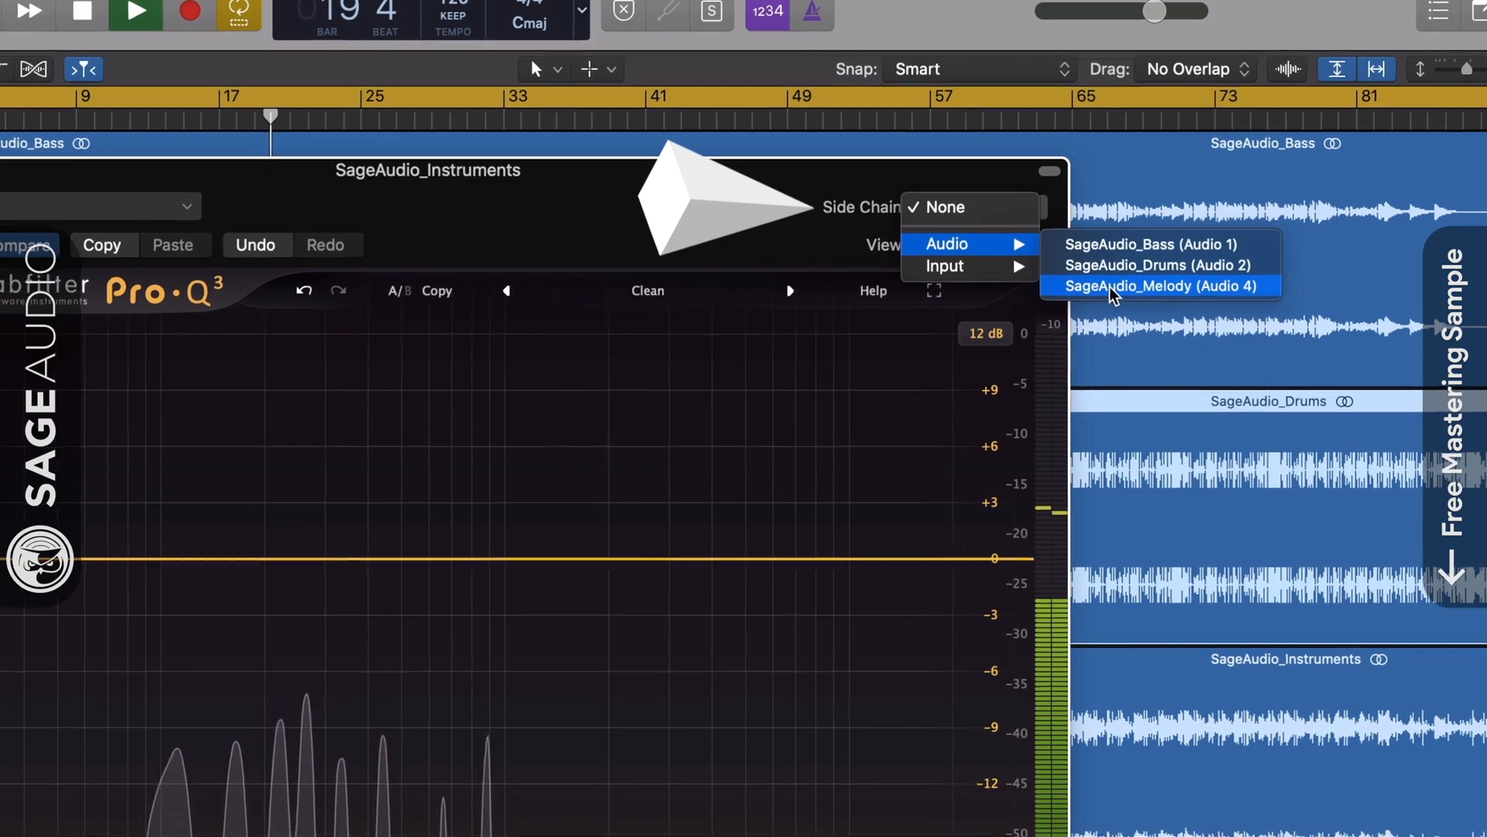
pyautogui.click(1076, 299)
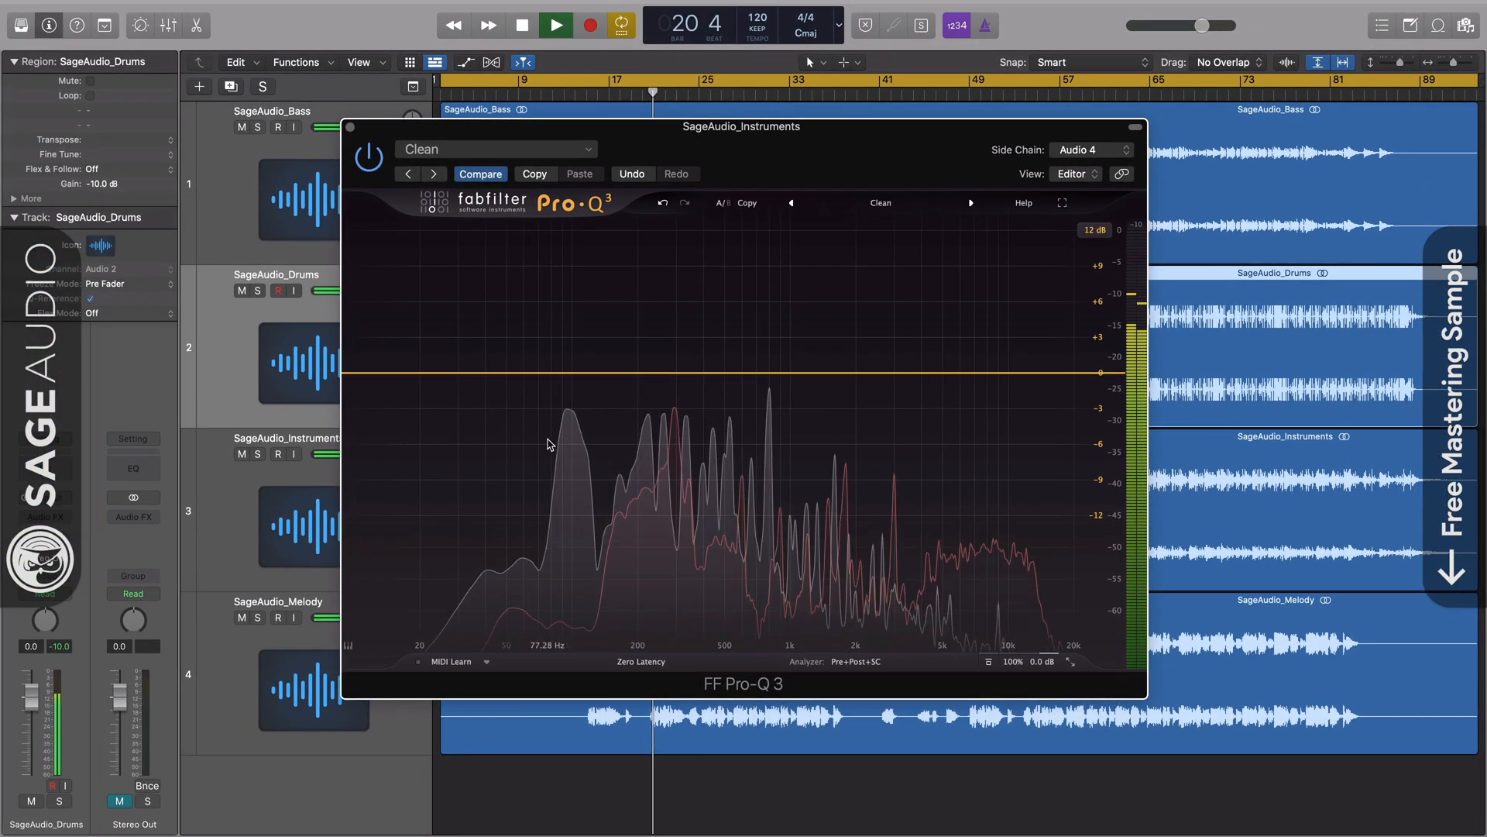
# Run EQ Match against the side-chain reference with 24 bands.
pyautogui.click(853, 662)
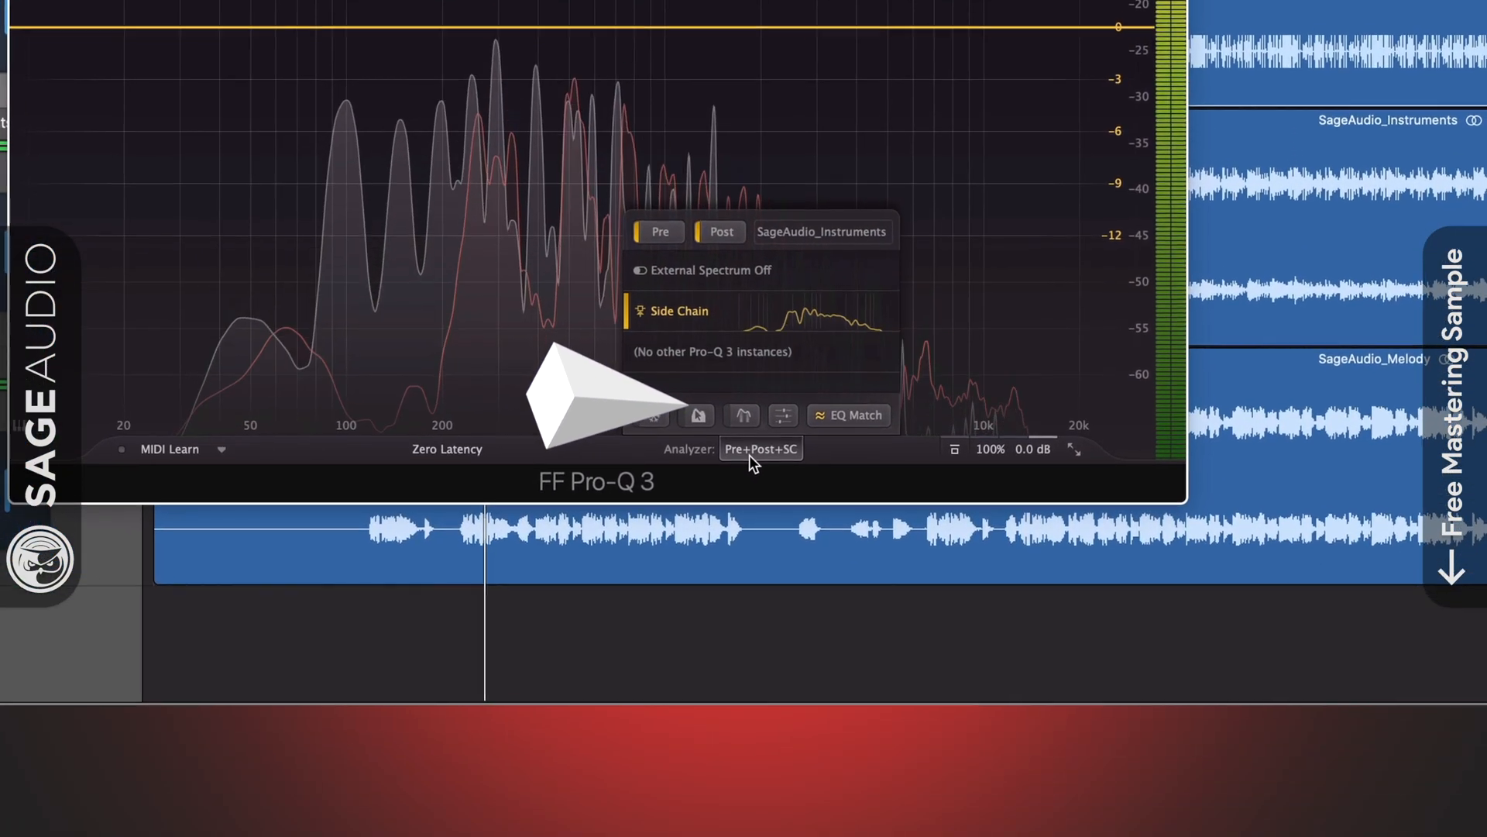
pyautogui.click(849, 415)
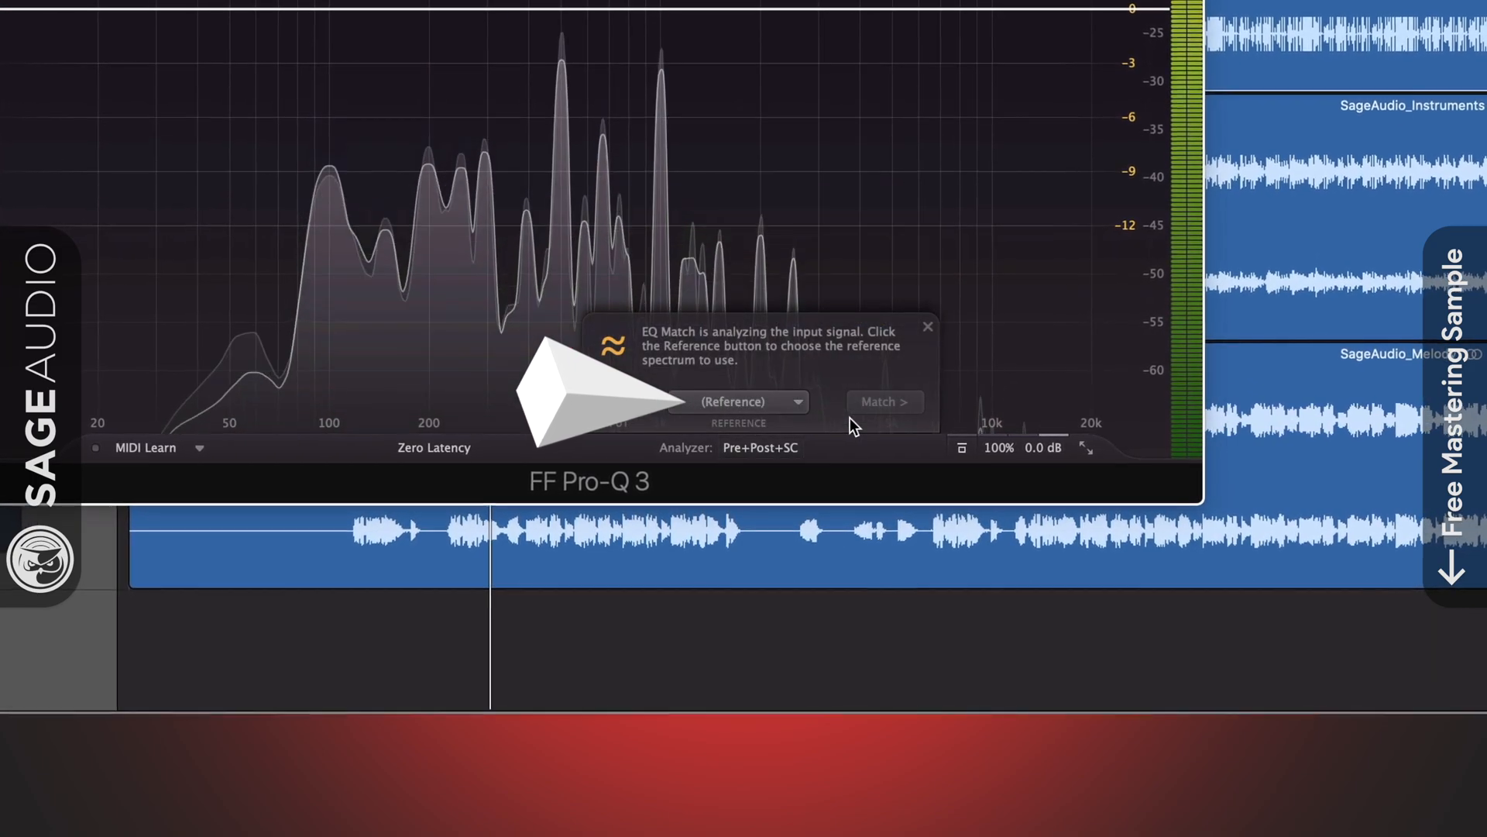
pyautogui.click(795, 401)
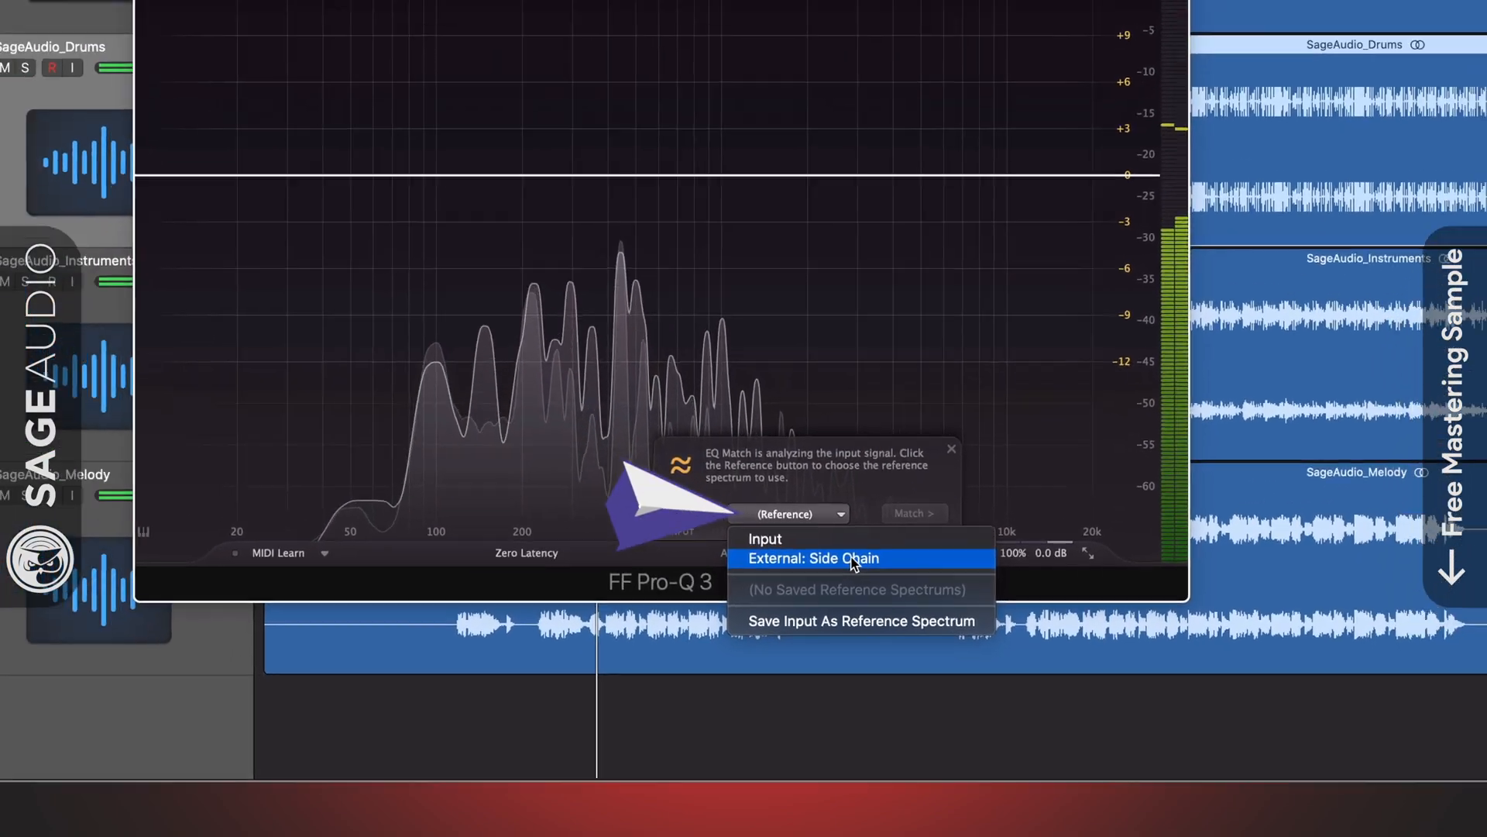
pyautogui.click(802, 455)
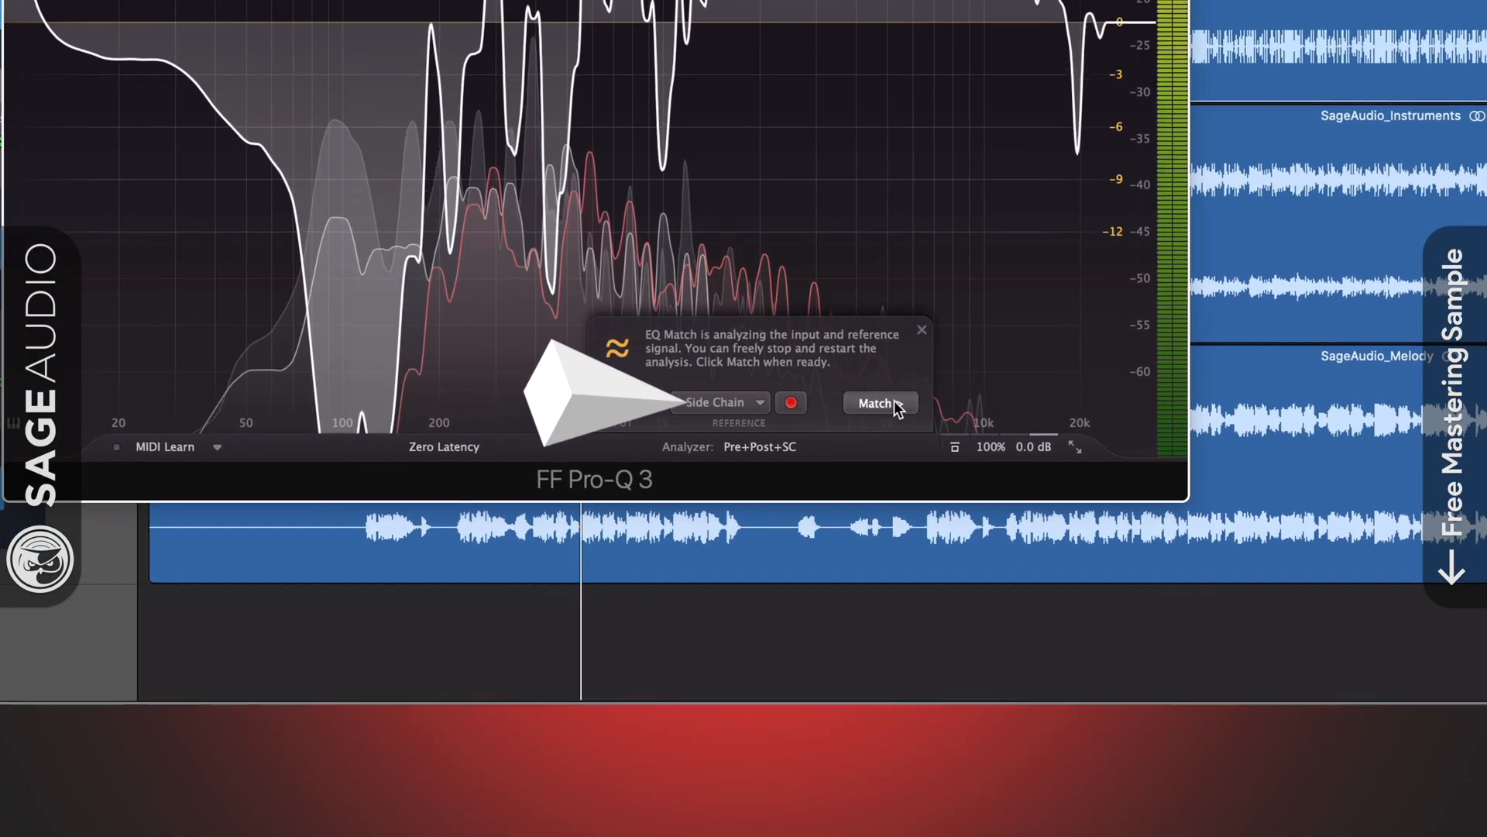
pyautogui.click(895, 403)
pyautogui.moveTo(767, 400); pyautogui.dragTo(787, 401)
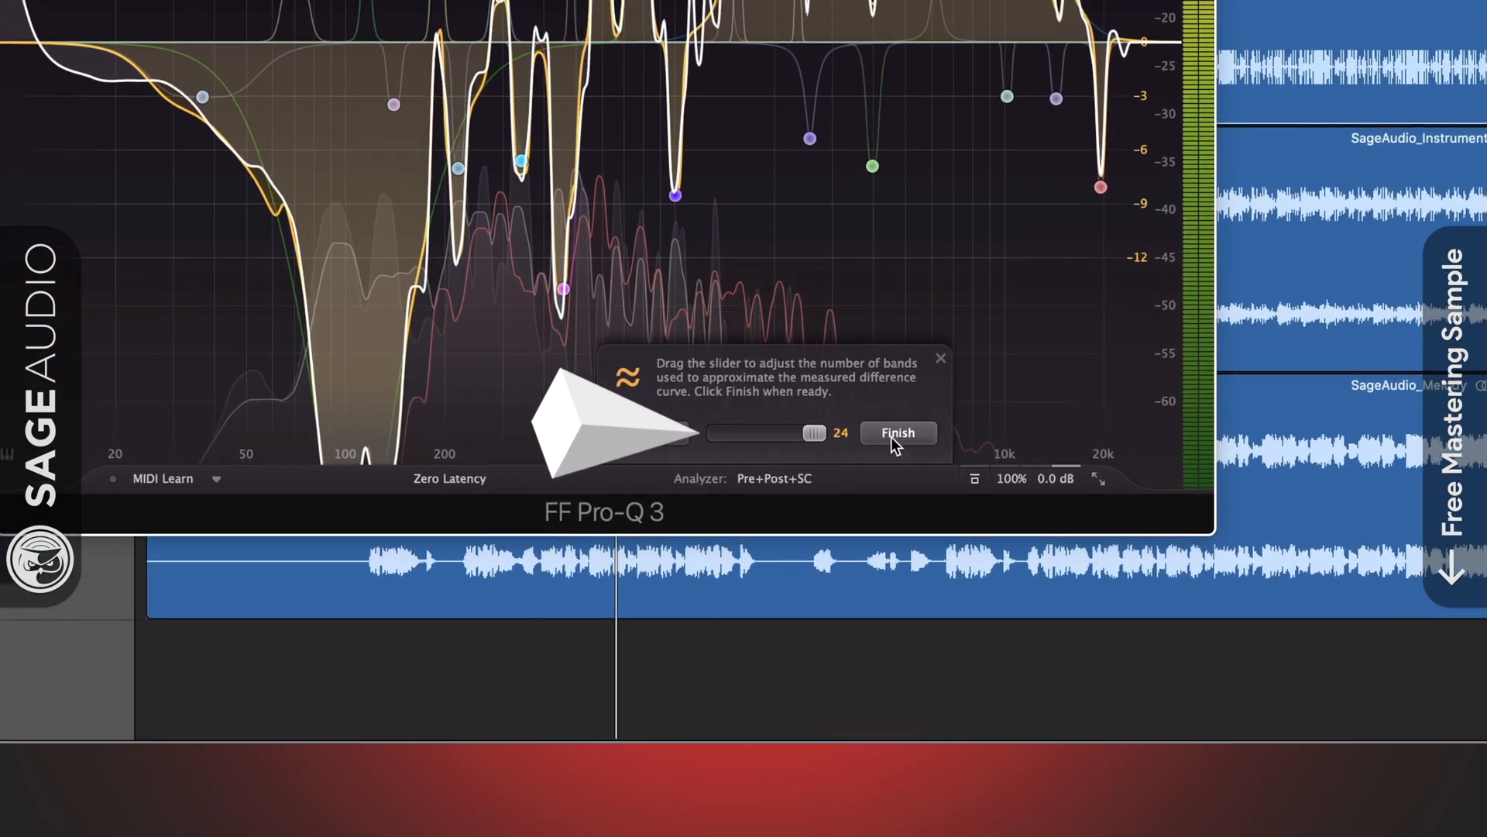
# Apply the matched curve and delete the 6189.6 Hz and 4728.3 Hz bands.
pyautogui.click(889, 401)
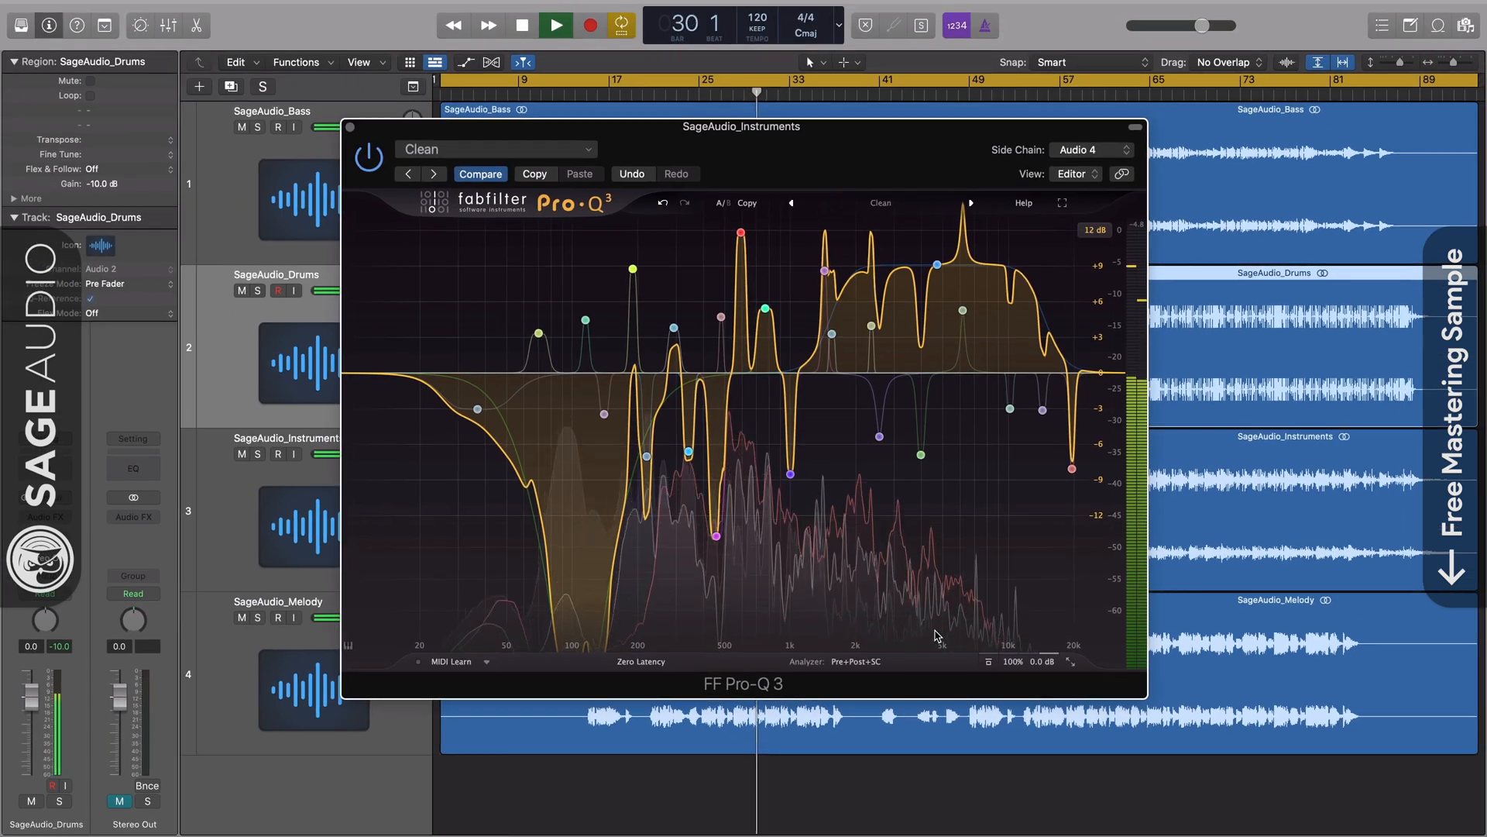
pyautogui.moveTo(960, 316)
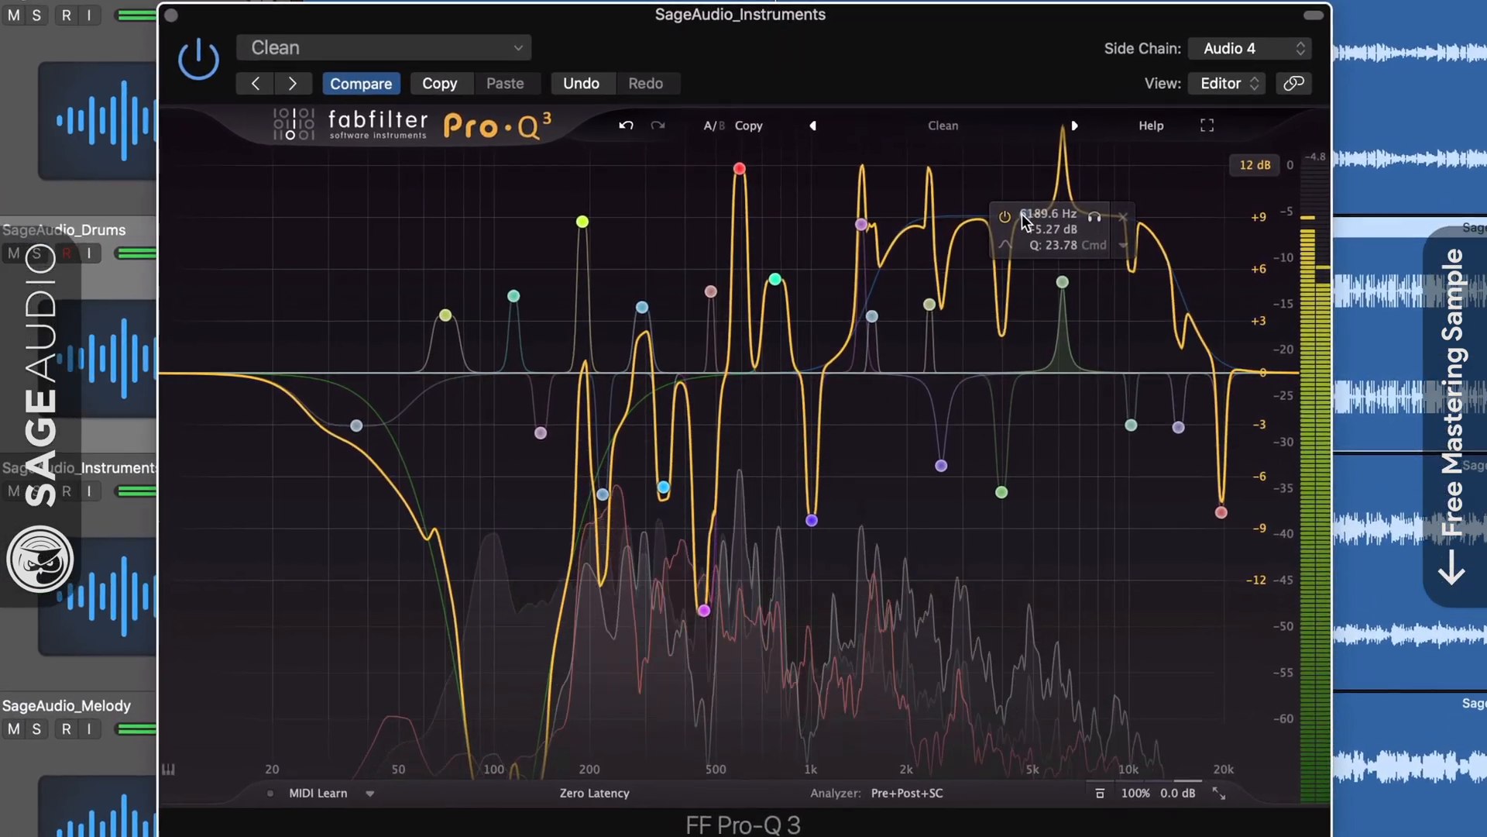
pyautogui.click(1124, 216)
pyautogui.click(1028, 215)
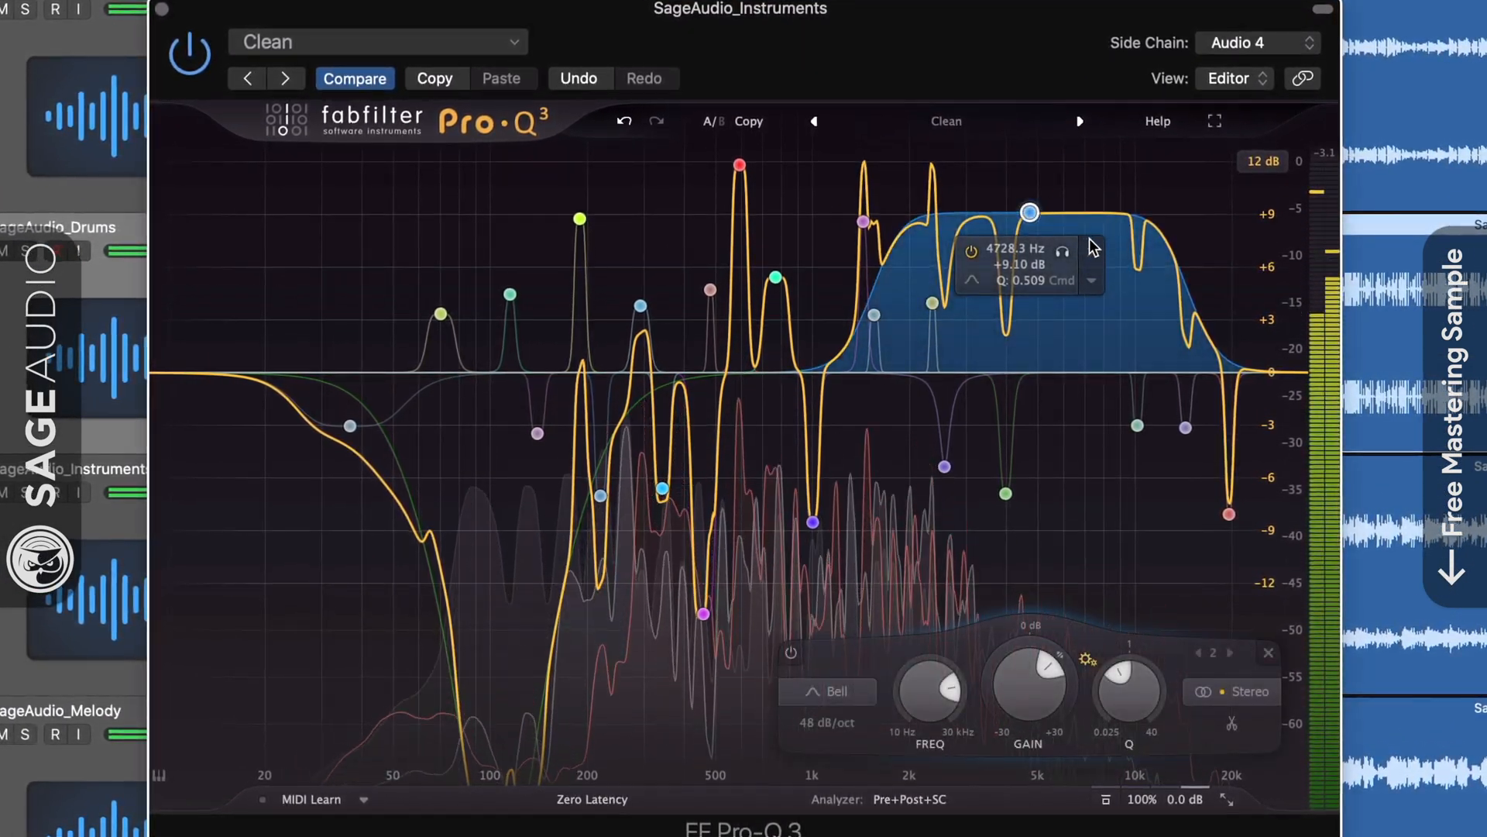
pyautogui.click(1089, 251)
# Scale all bands' gain to -5.49 dB, delete the 594.78 Hz band, and set 30 dB range.
pyautogui.moveTo(260, 167); pyautogui.dragTo(1231, 607)
pyautogui.moveTo(797, 674); pyautogui.dragTo(763, 667)
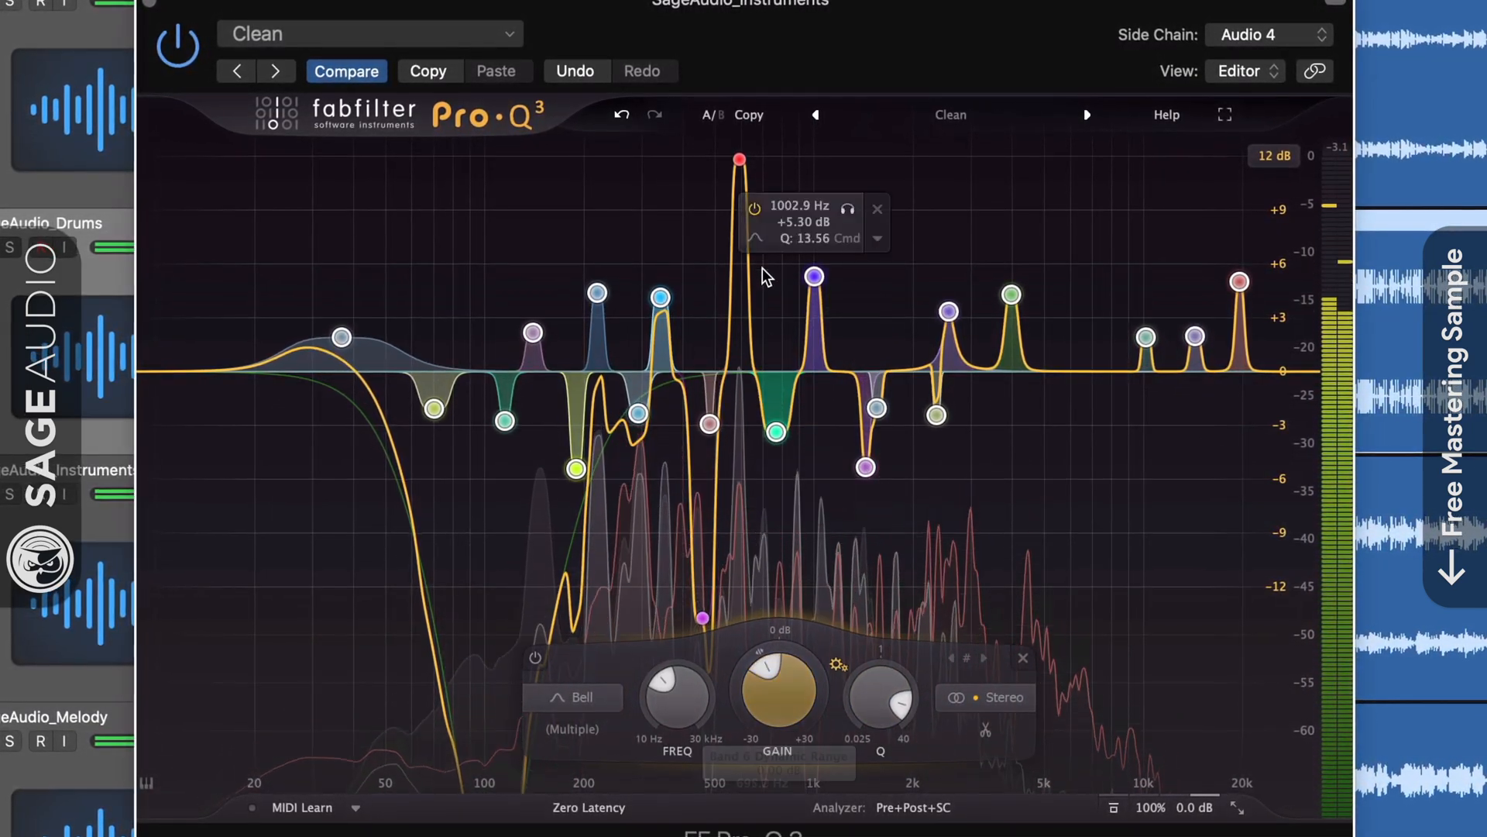
pyautogui.click(739, 159)
pyautogui.click(798, 200)
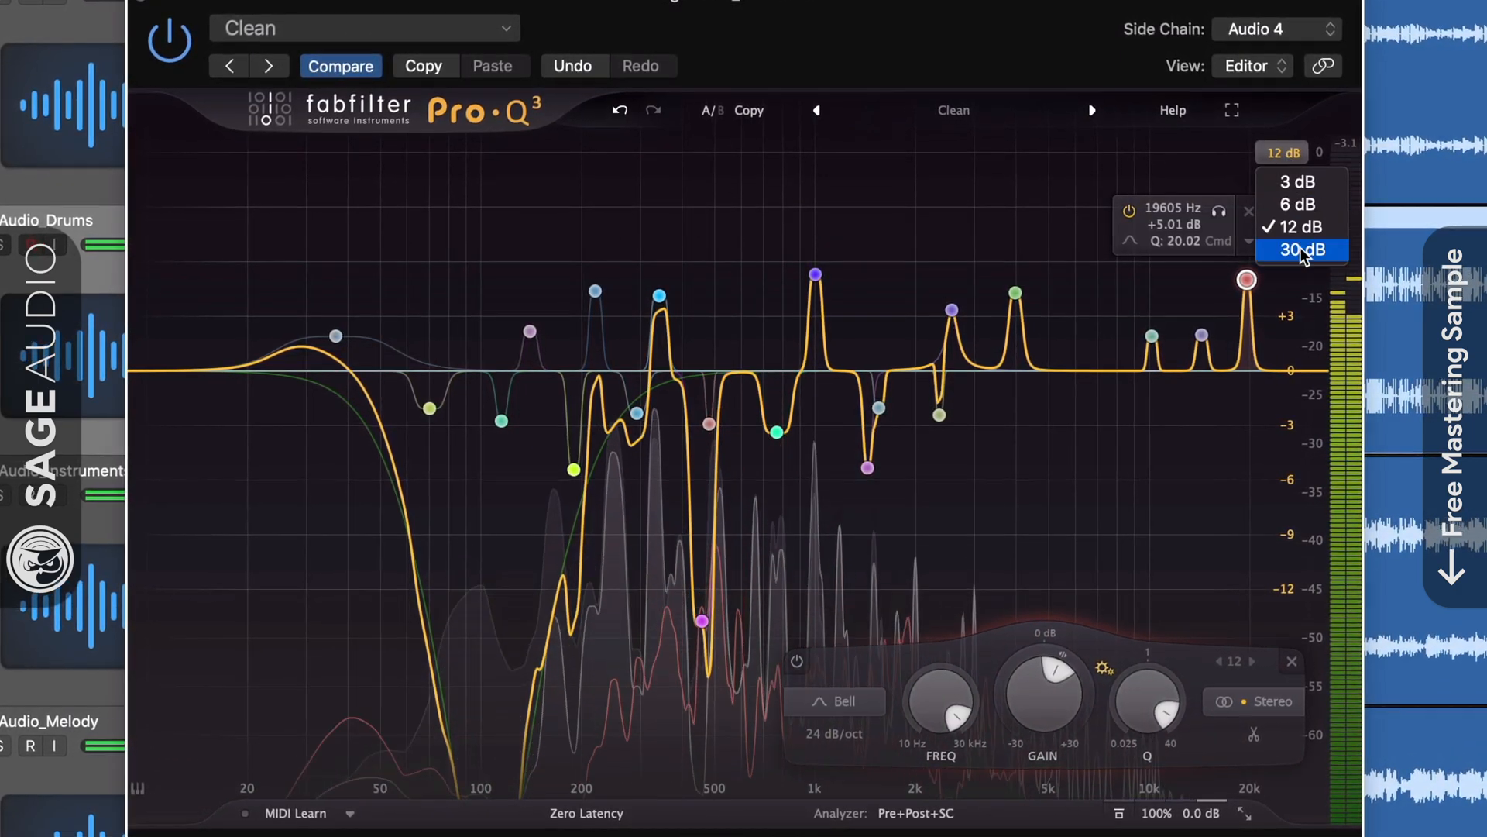
pyautogui.click(1304, 248)
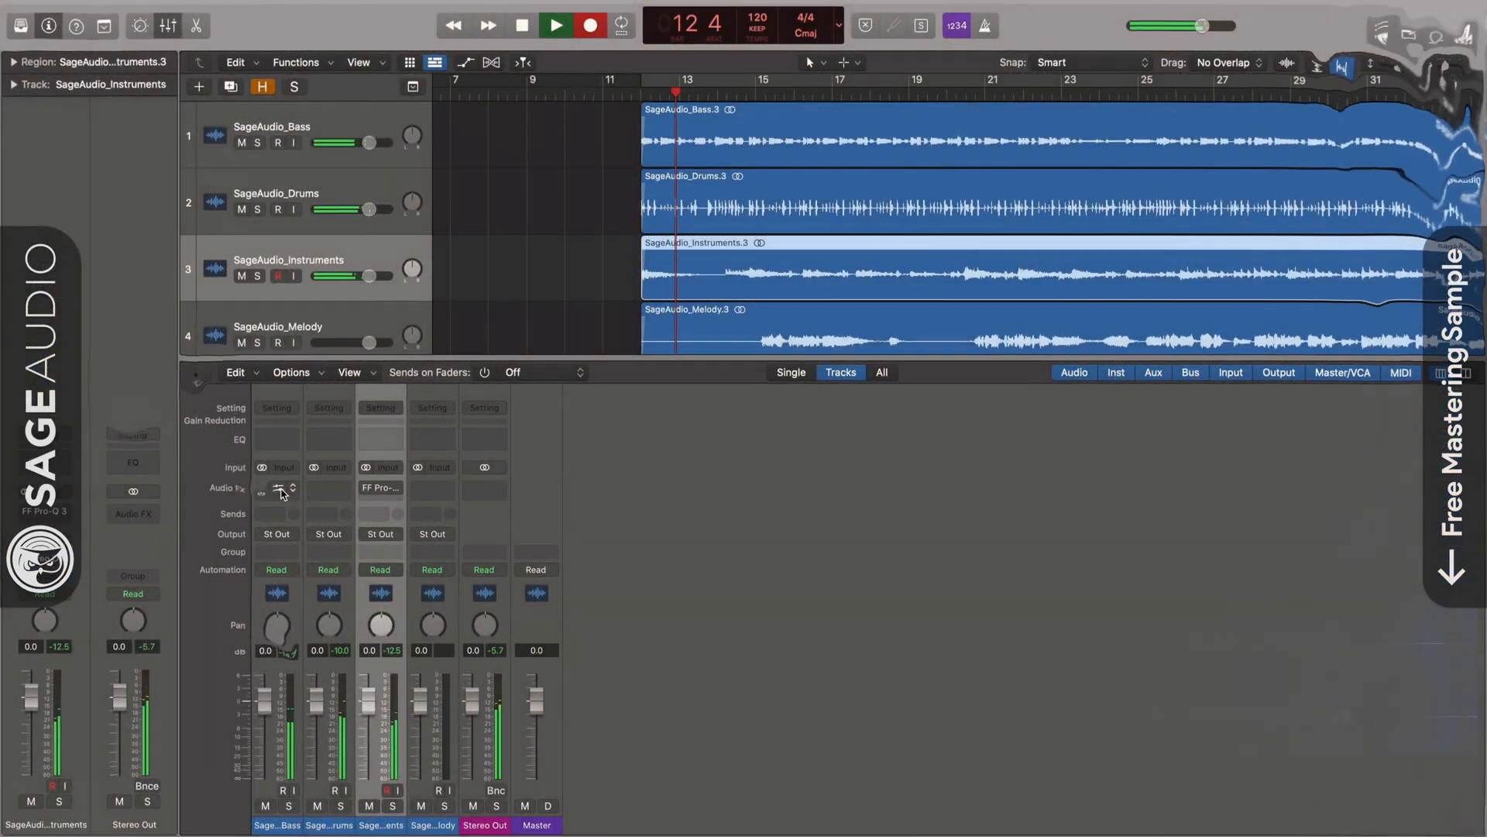
# Enable Pro-Q 3 on Bass, then with Bass and Drums soloed compare the EQ bypassed and on.
pyautogui.click(279, 488)
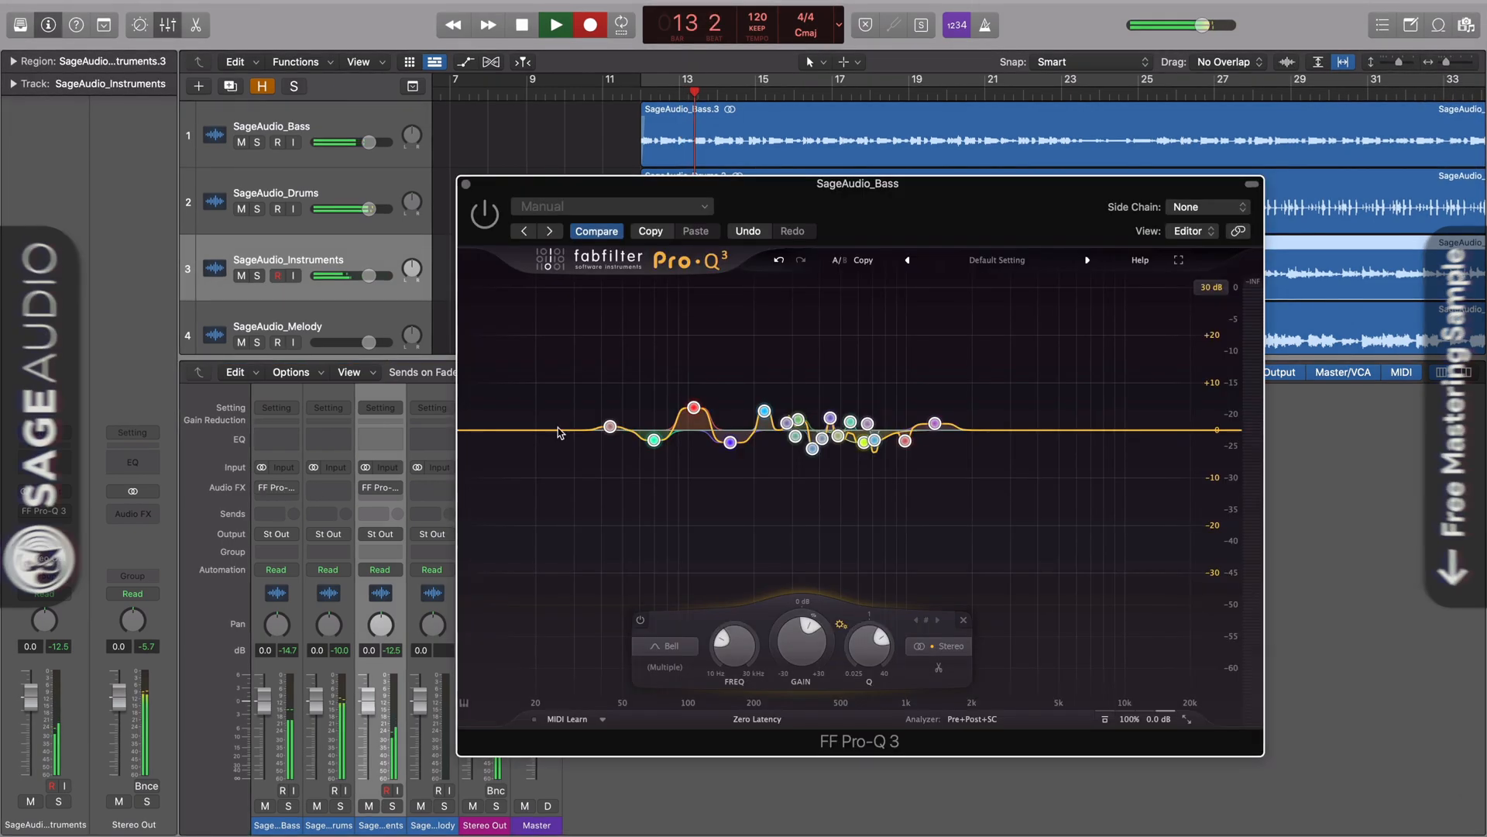
pyautogui.moveTo(1048, 219); pyautogui.dragTo(1024, 204)
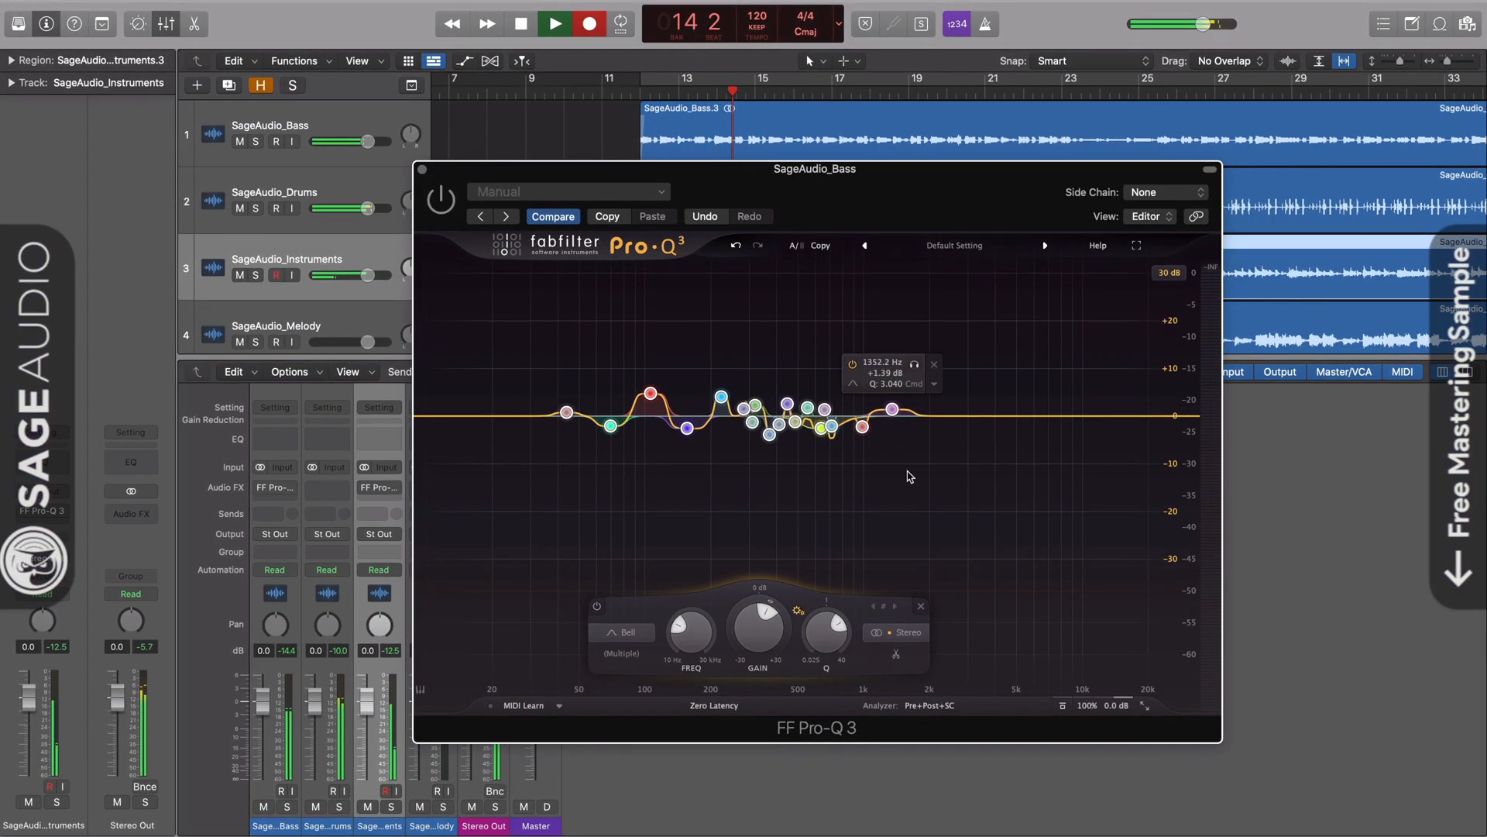
pyautogui.click(447, 209)
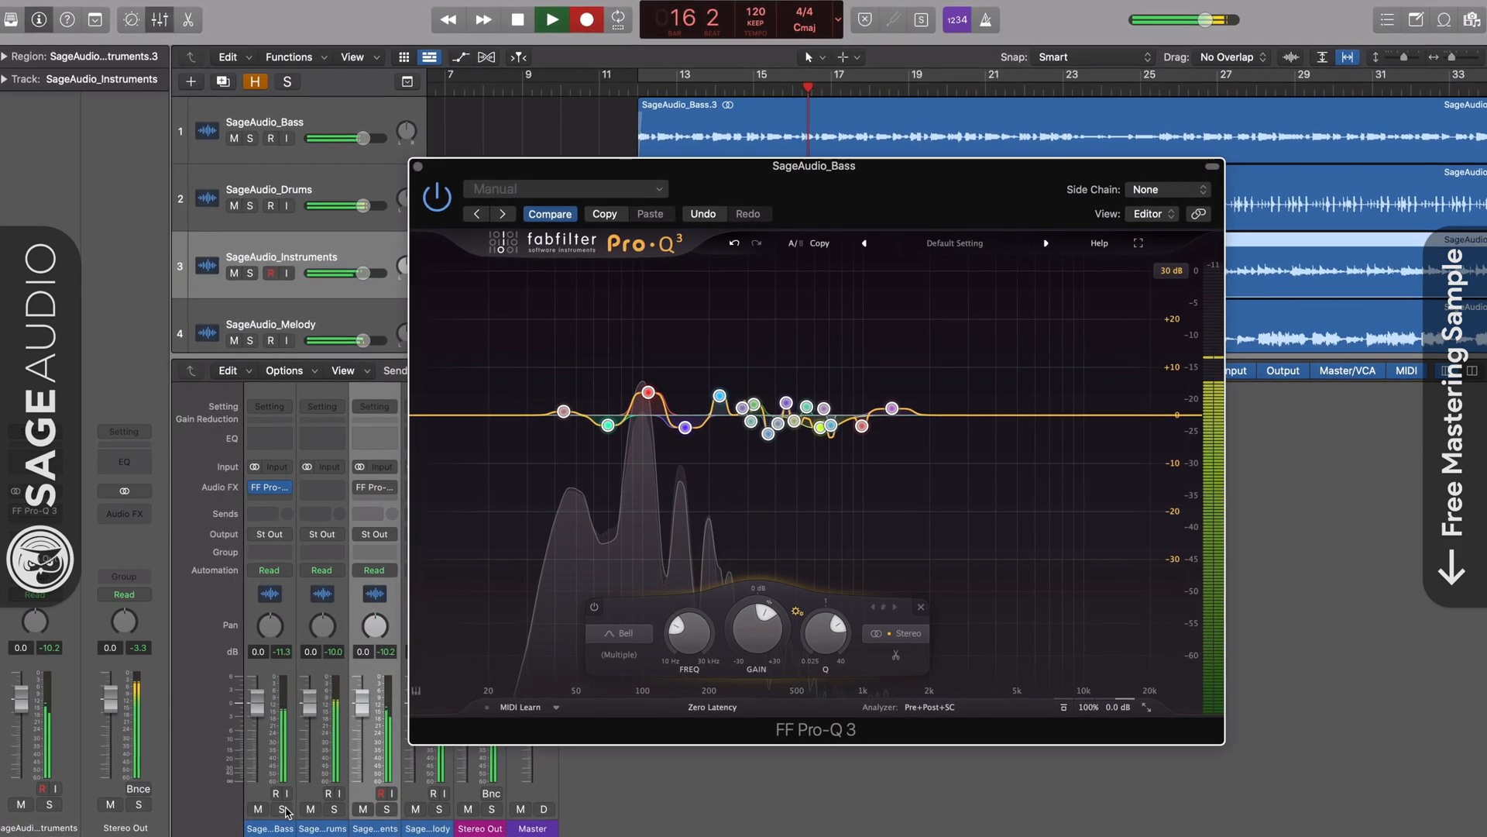
pyautogui.click(333, 809)
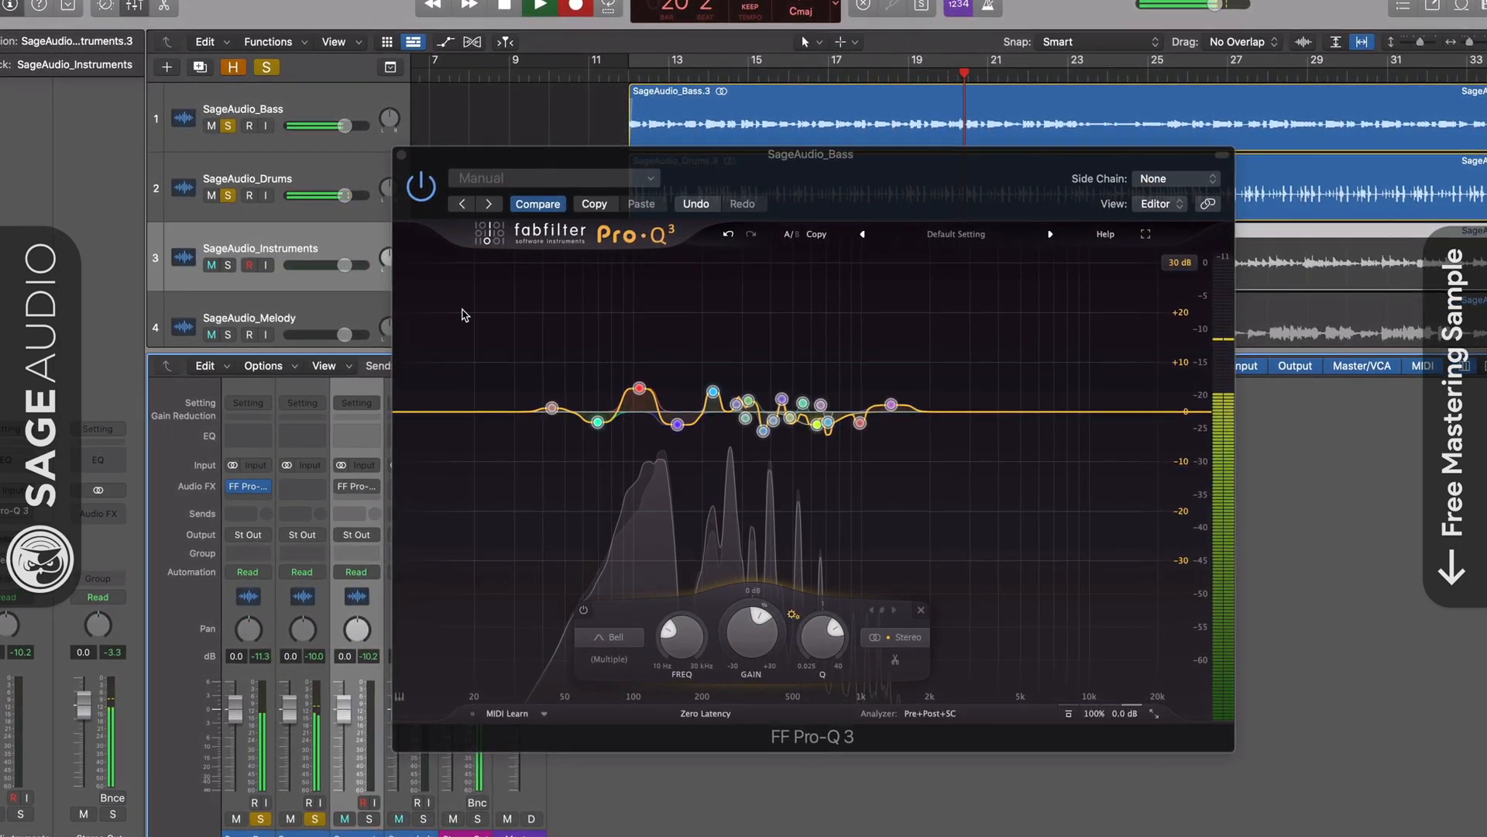
pyautogui.click(421, 193)
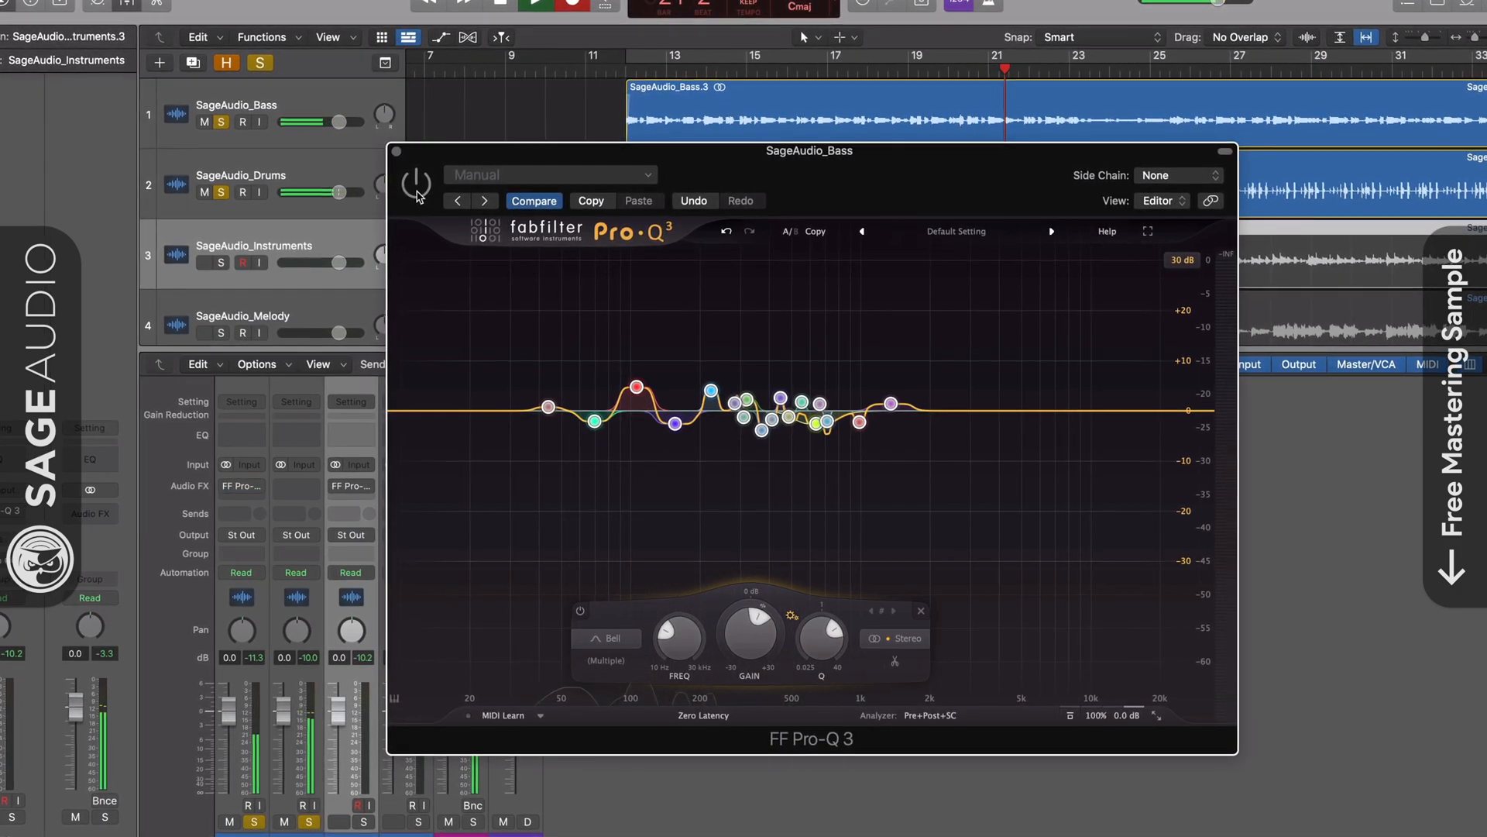
pyautogui.click(415, 186)
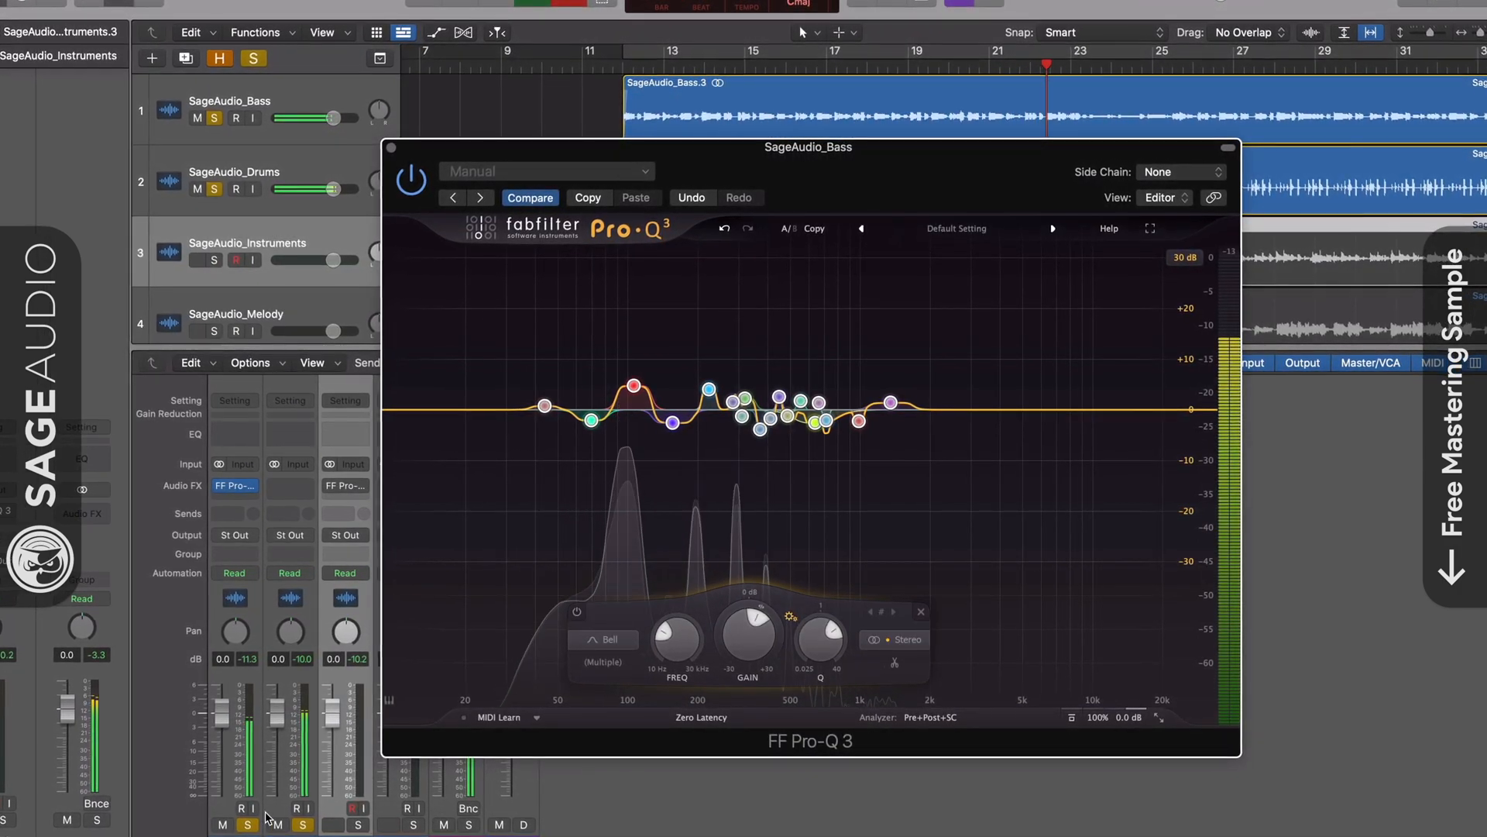
# Unsolo Bass and Drums, close the bass EQ, and open Pro-Q 3 on SageAudio_Instruments.
pyautogui.click(242, 827)
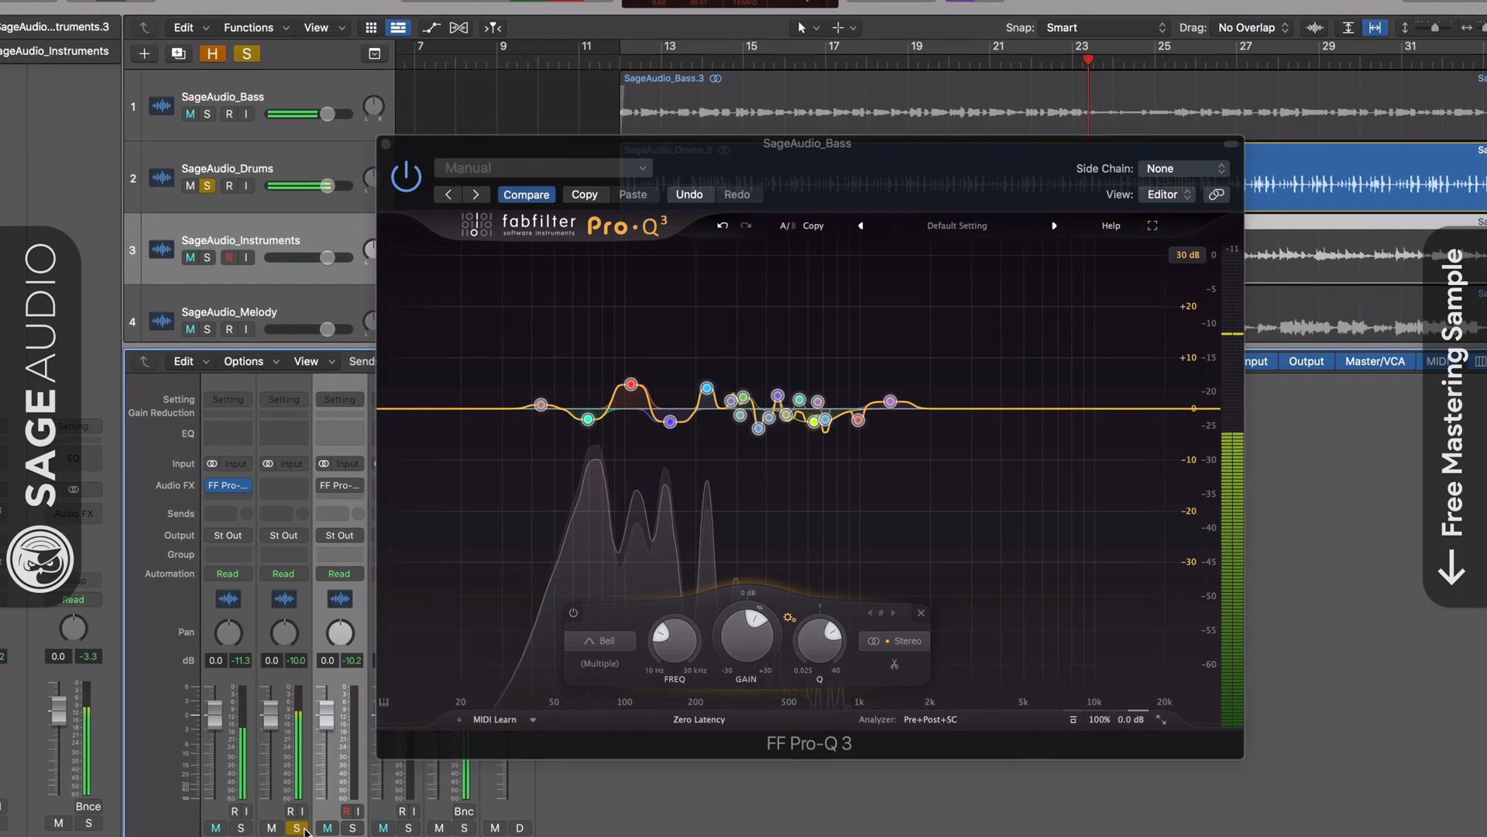
pyautogui.click(299, 828)
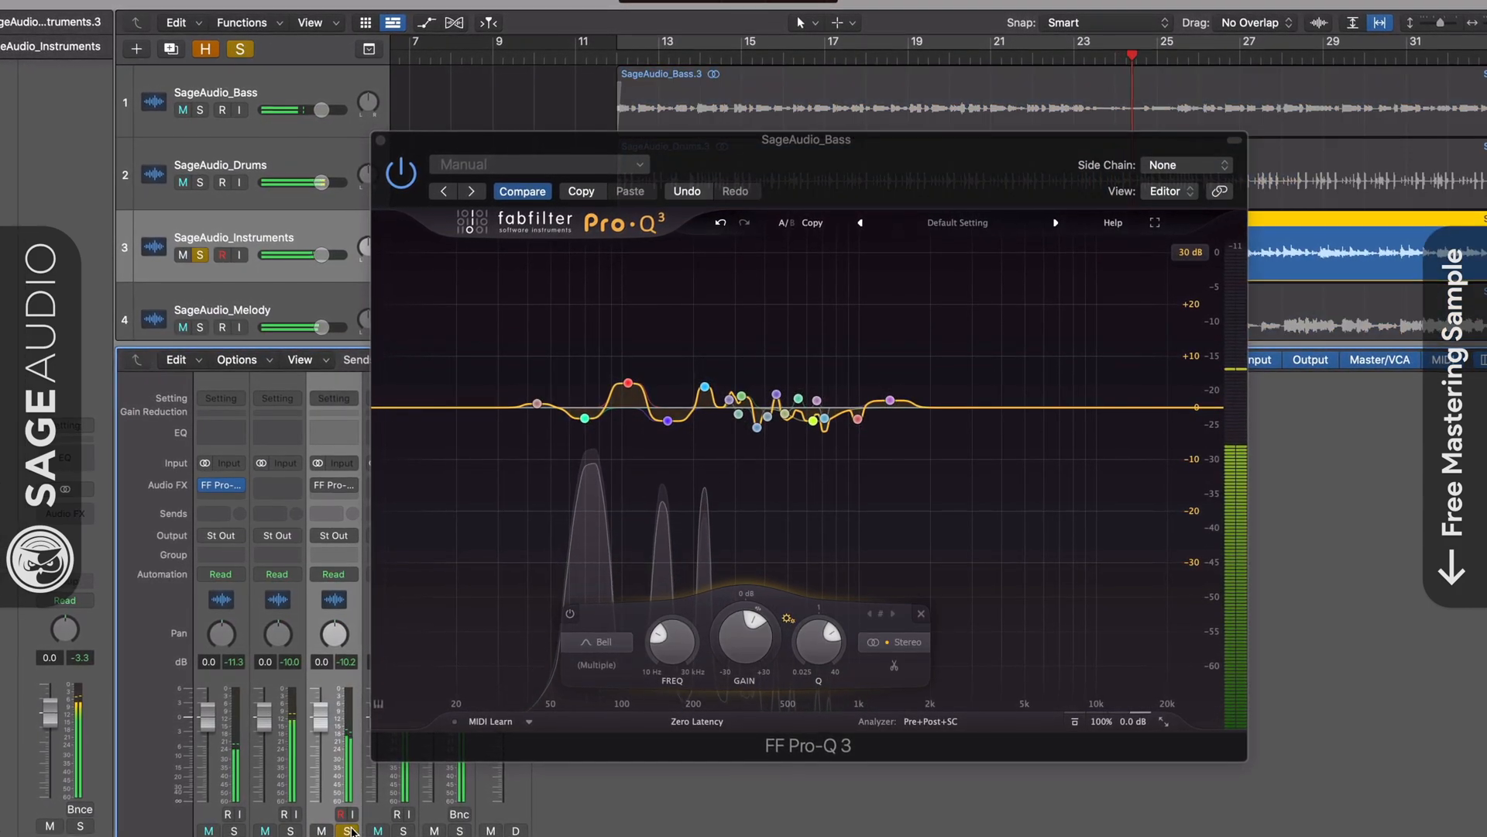
pyautogui.click(377, 138)
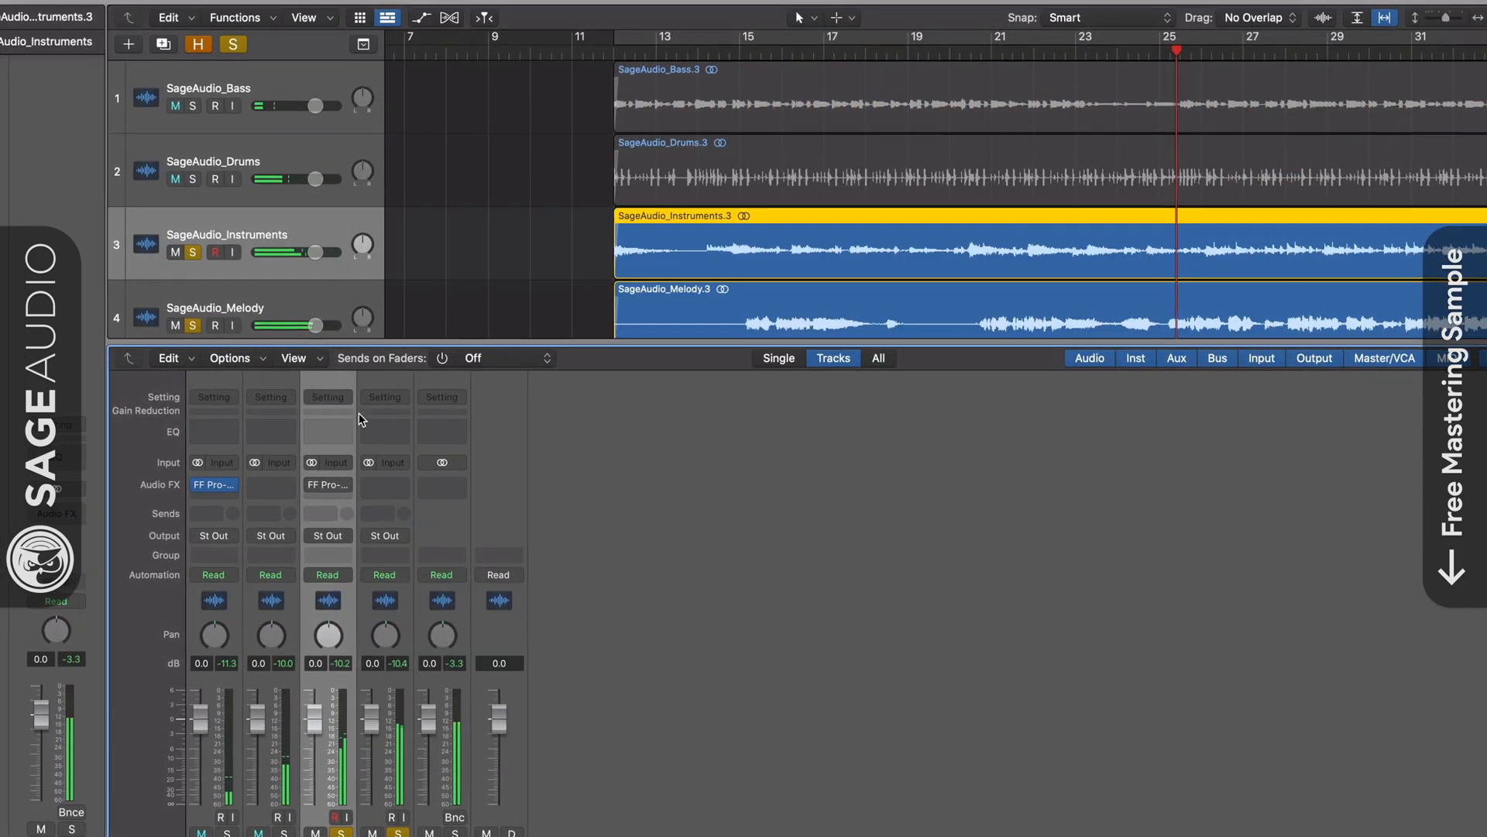
pyautogui.click(329, 488)
pyautogui.moveTo(590, 111); pyautogui.dragTo(350, 96)
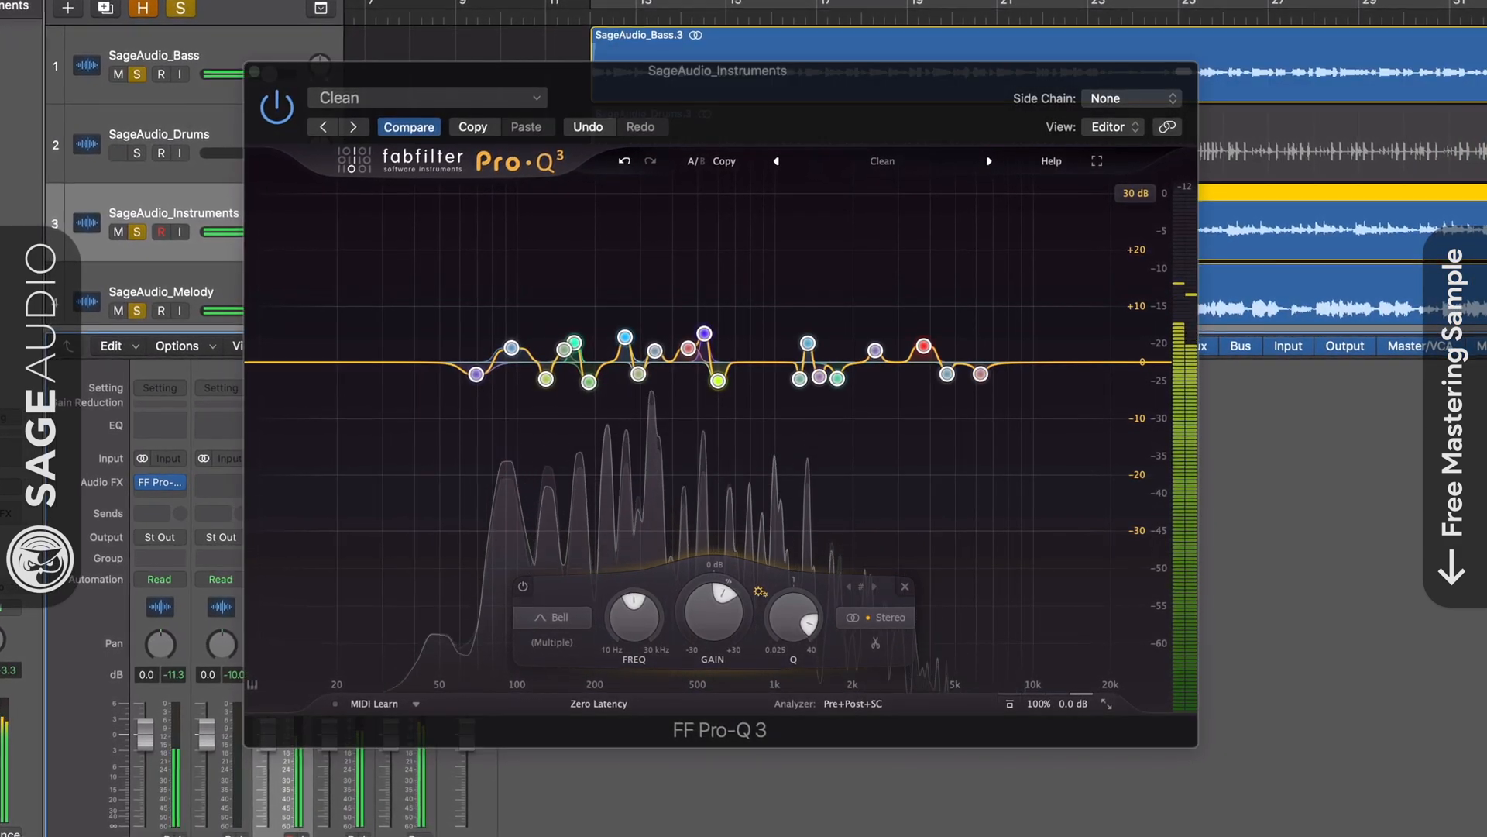
# Solo the drums track and re-enable the bypassed Pro-Q insert on the bass track.
pyautogui.click(135, 152)
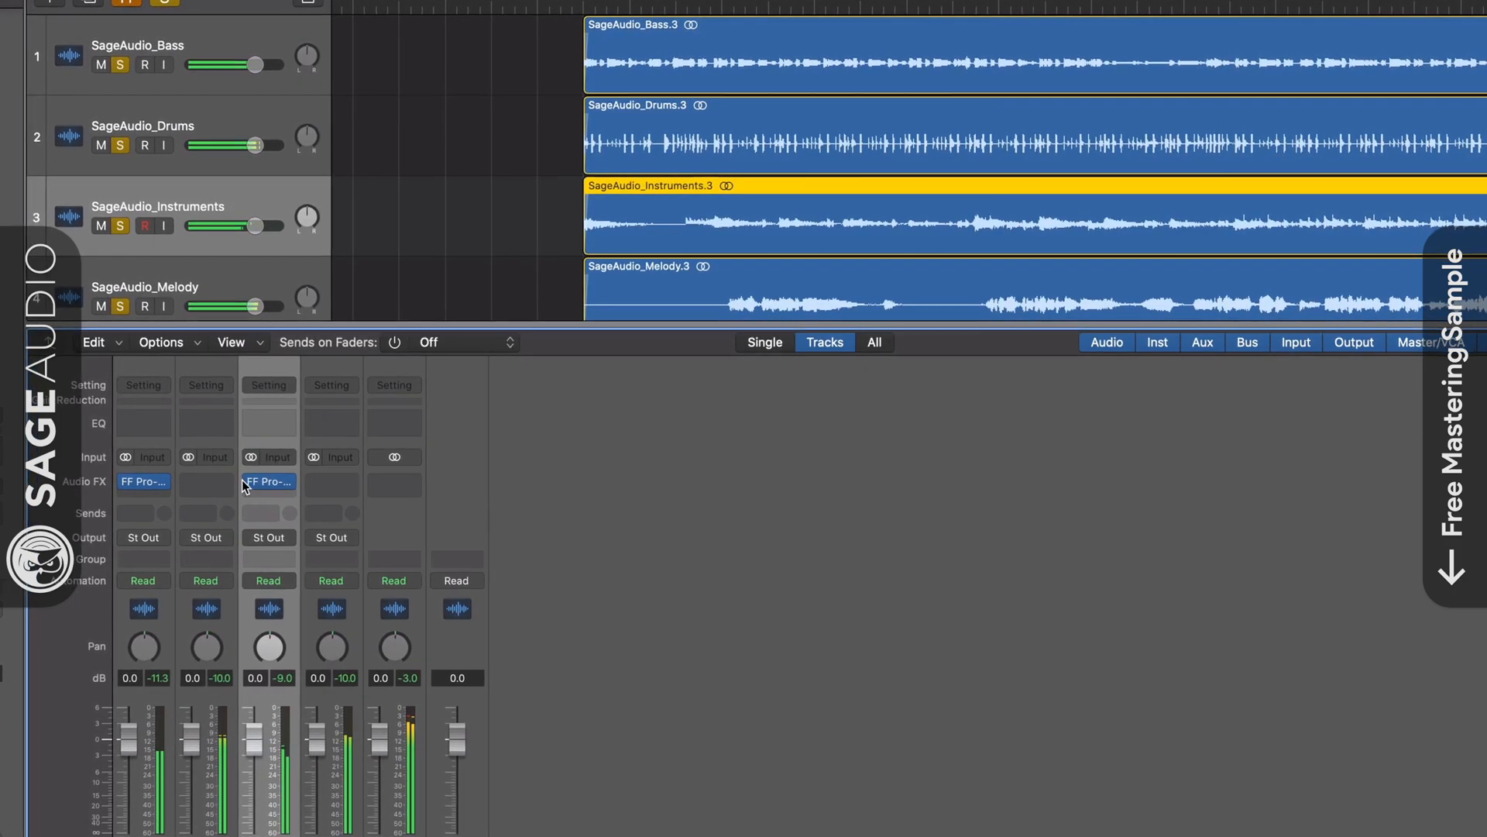
pyautogui.click(116, 482)
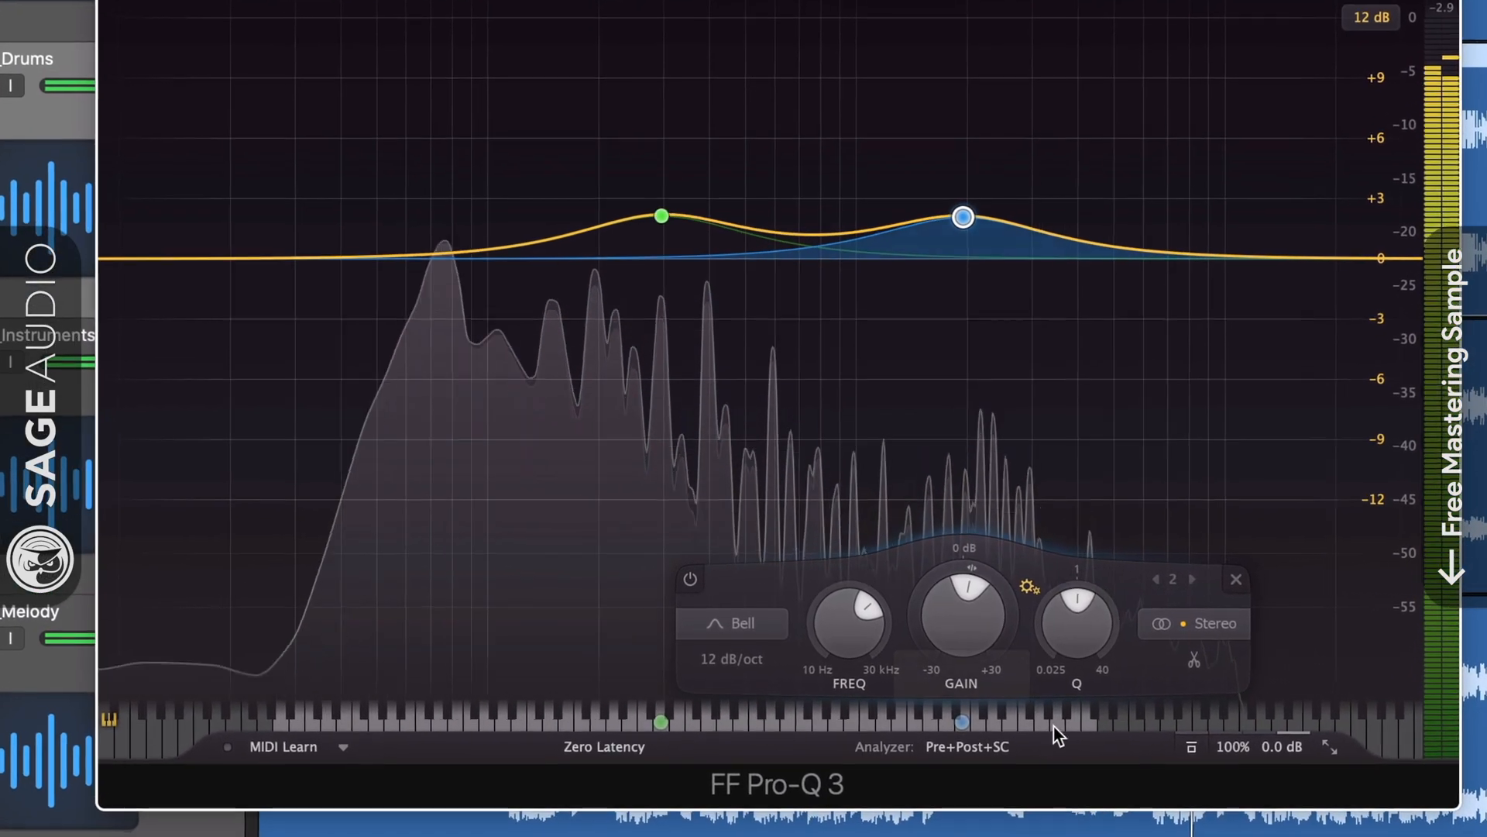
# Lower band 1 to about 123 Hz and band 2 to about 932 Hz, then cut band 2 to −1.30 dB.
pyautogui.moveTo(665, 255)
pyautogui.moveTo(661, 210); pyautogui.dragTo(581, 219)
pyautogui.moveTo(581, 730)
pyautogui.mouseDown()
pyautogui.moveTo(606, 727)
pyautogui.moveTo(582, 729)
pyautogui.mouseUp()
pyautogui.moveTo(971, 209); pyautogui.dragTo(955, 207)
pyautogui.moveTo(956, 734)
pyautogui.mouseDown()
pyautogui.moveTo(846, 755)
pyautogui.moveTo(974, 745)
pyautogui.mouseUp()
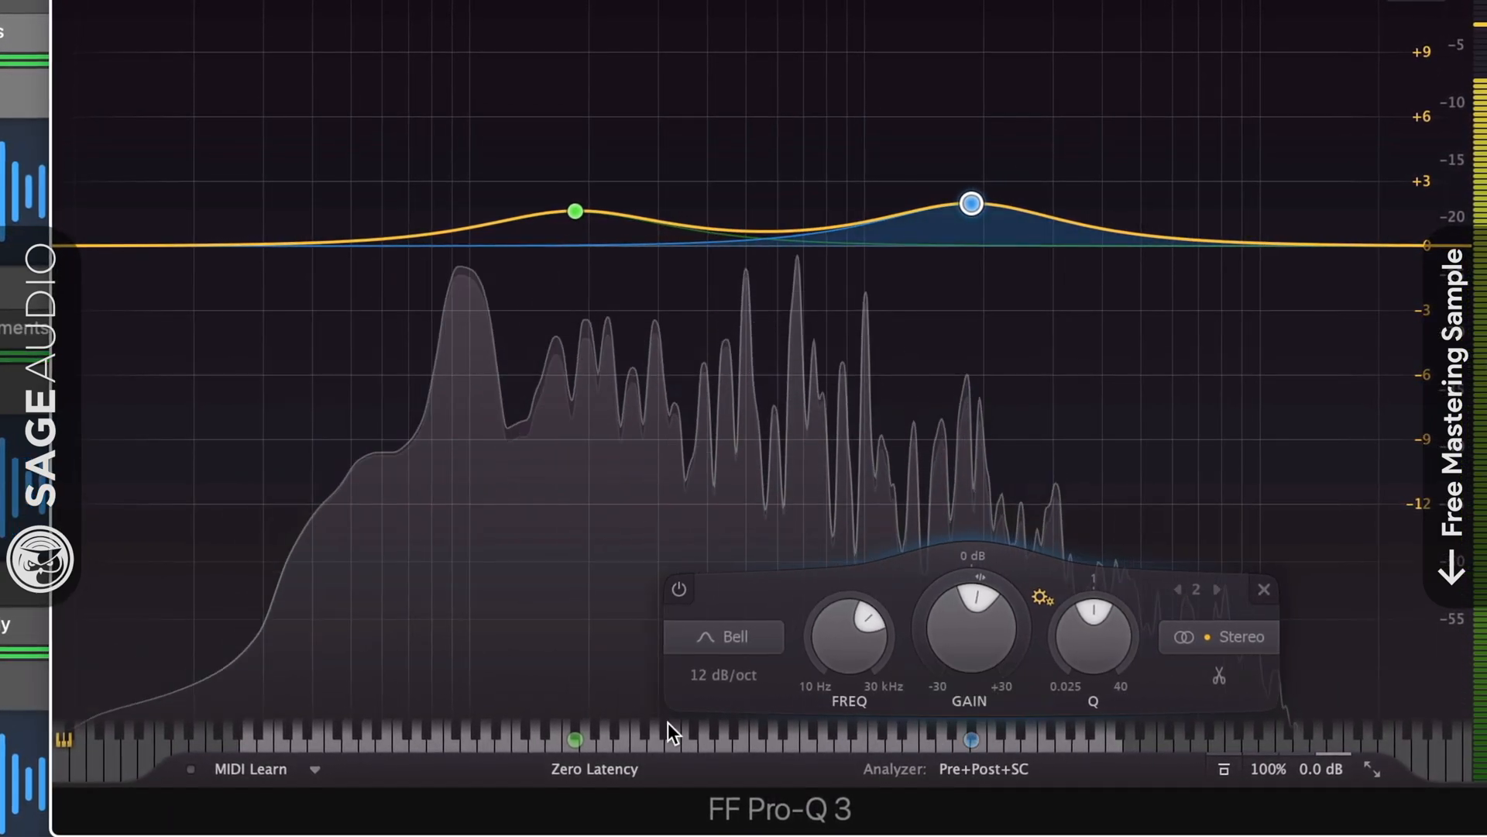
pyautogui.moveTo(576, 740); pyautogui.dragTo(468, 747)
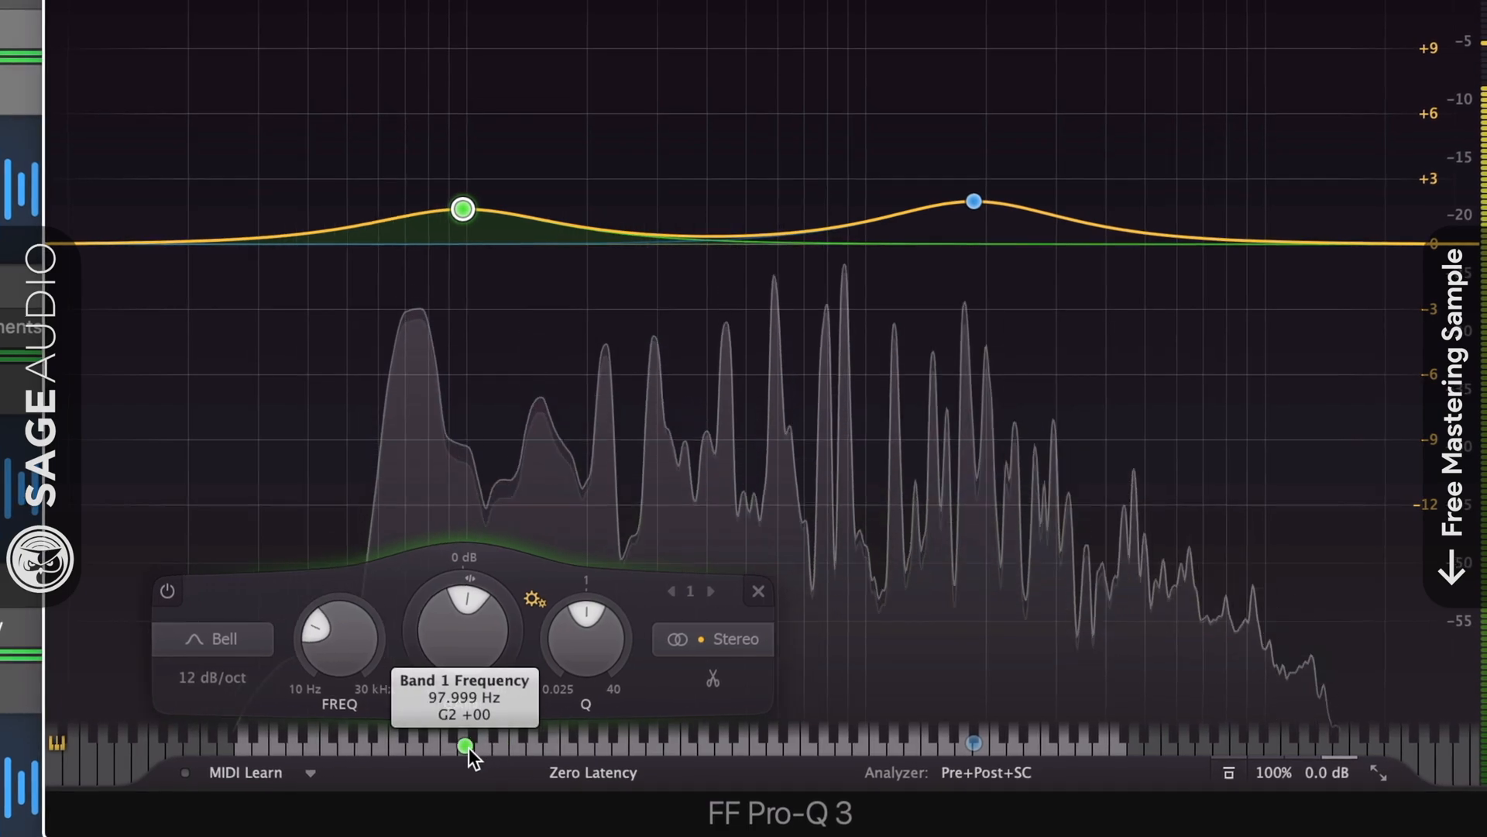
pyautogui.moveTo(992, 209)
pyautogui.moveTo(976, 200); pyautogui.dragTo(966, 267)
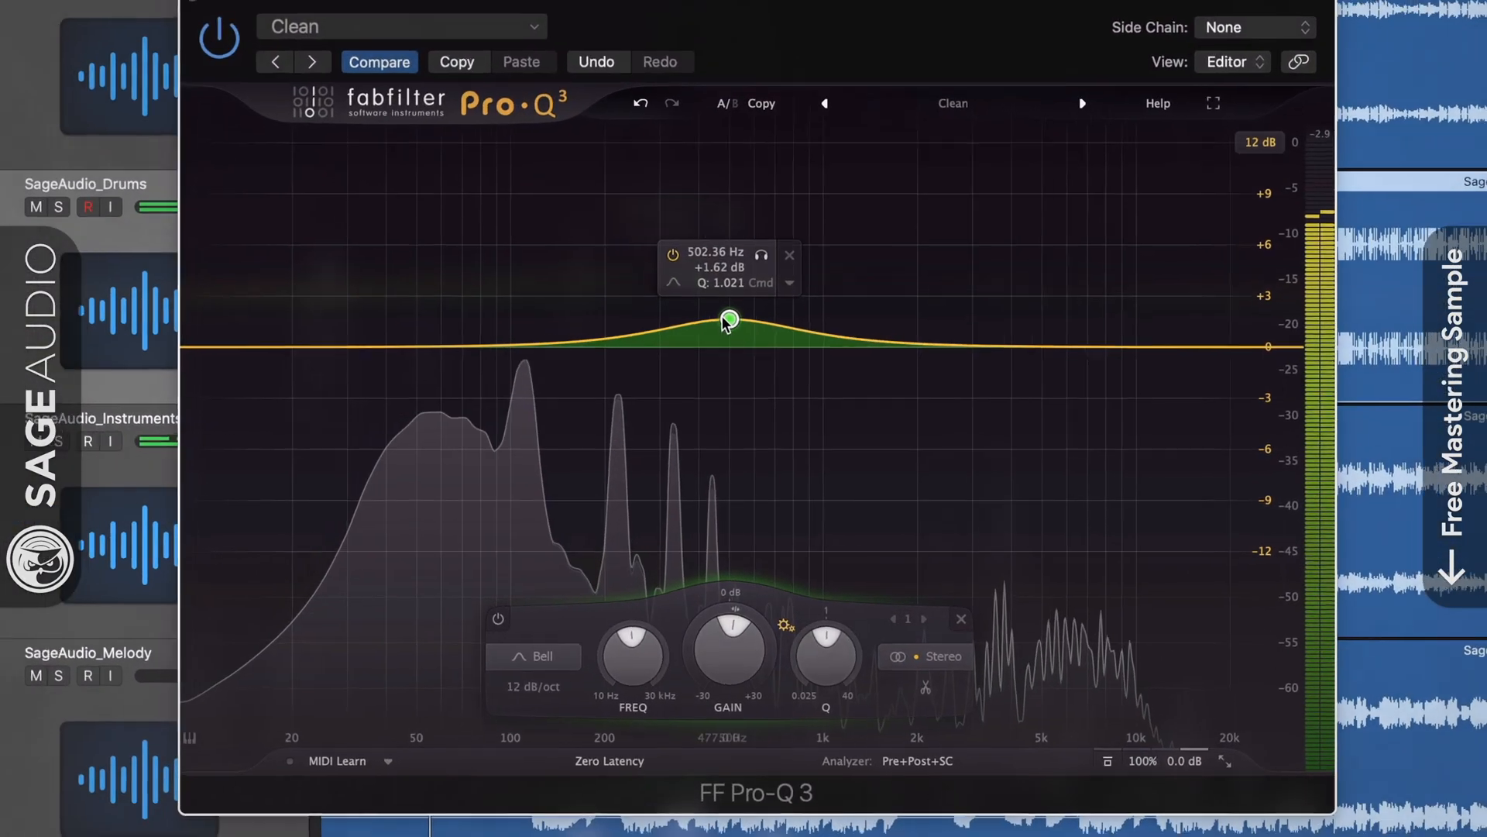
# Restore the band to +1.65 dB and try it as Low Shelf, Low Cut, High Shelf, High Cut and Notch.
pyautogui.moveTo(725, 318)
pyautogui.mouseDown()
pyautogui.moveTo(724, 305)
pyautogui.moveTo(726, 317)
pyautogui.mouseUp()
pyautogui.click(673, 283)
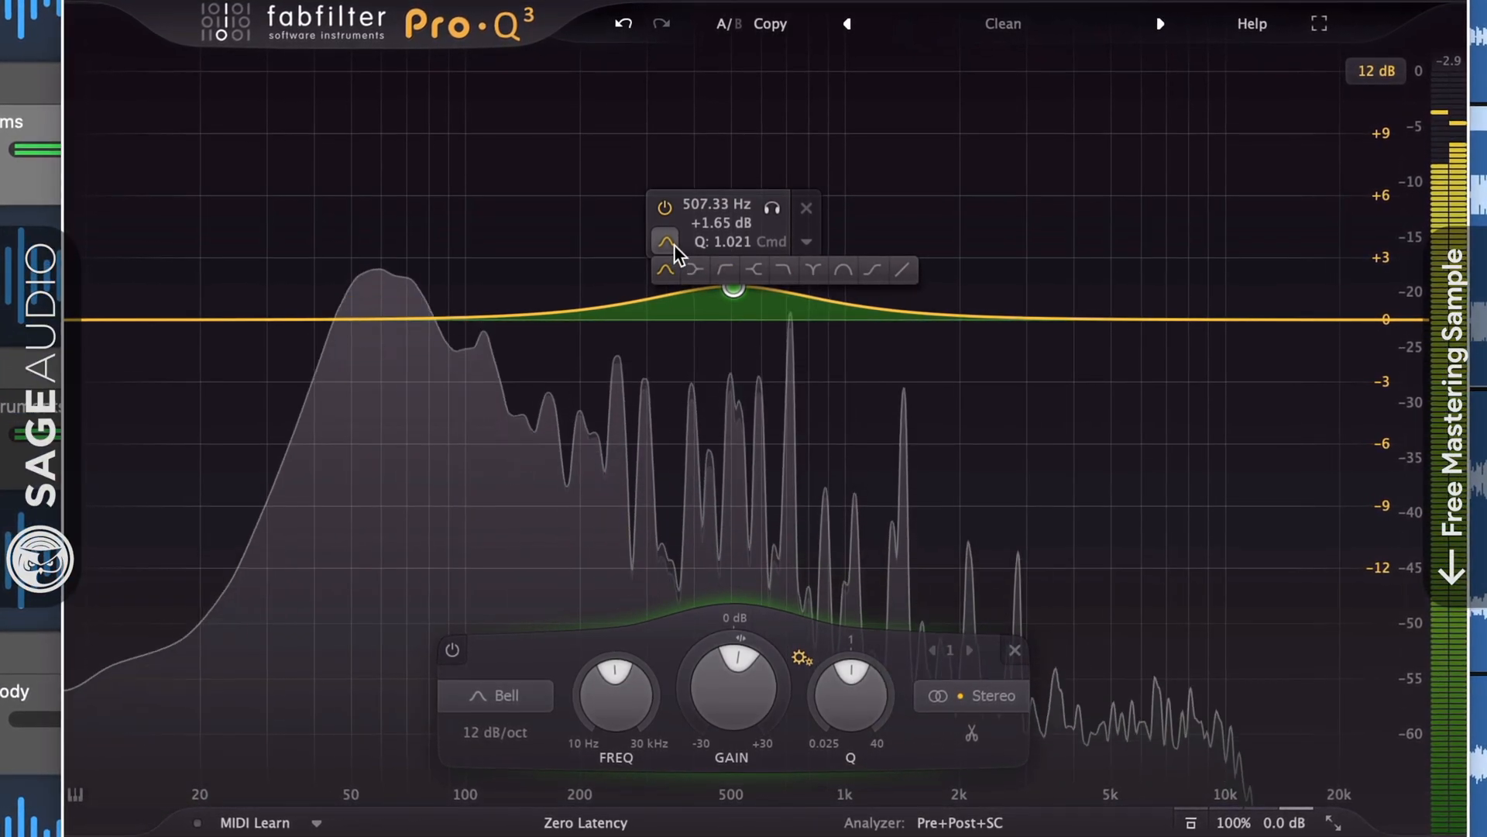
pyautogui.click(696, 269)
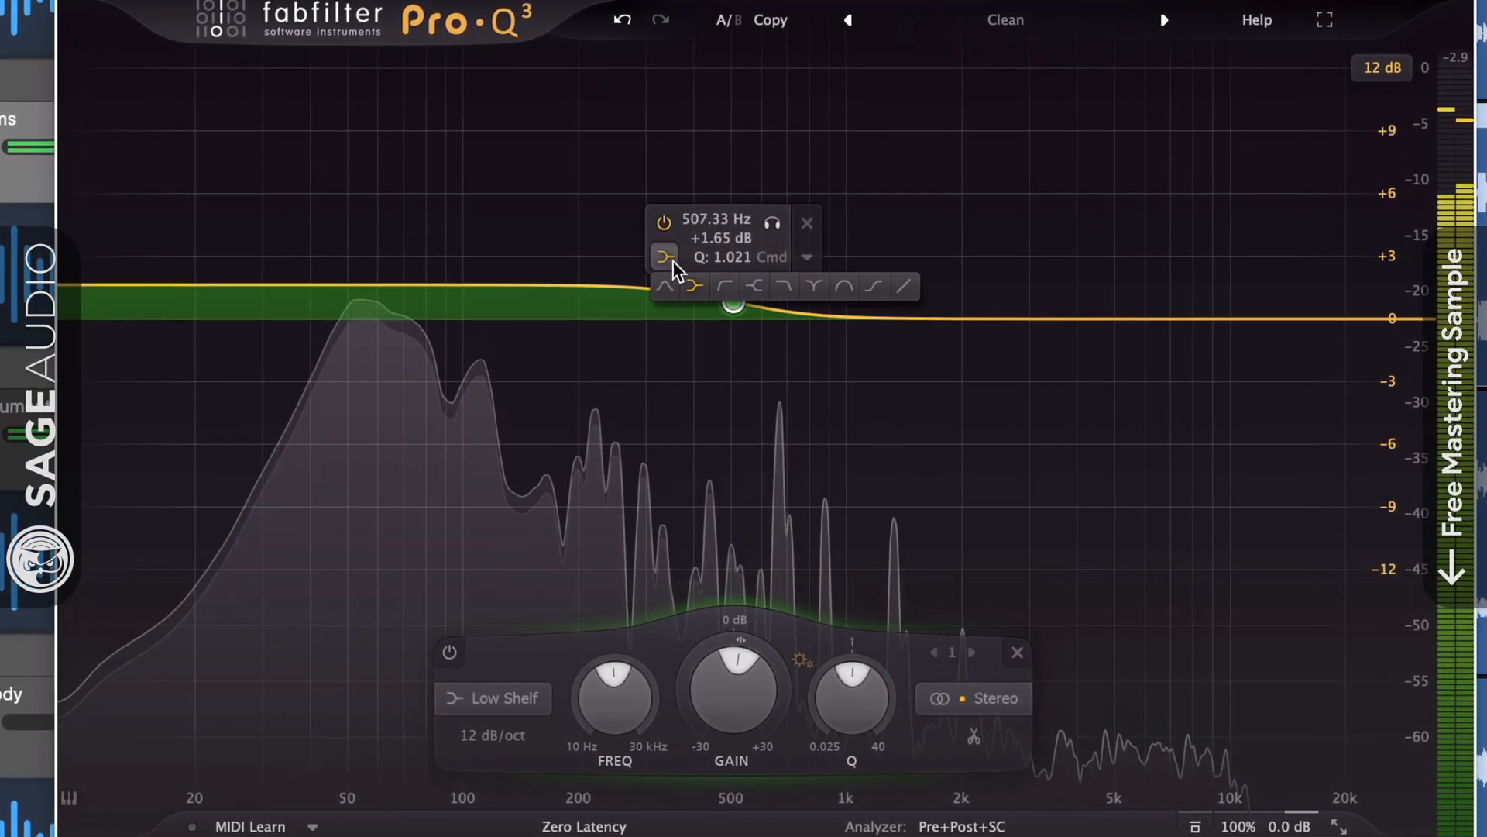
pyautogui.click(725, 287)
pyautogui.click(755, 298)
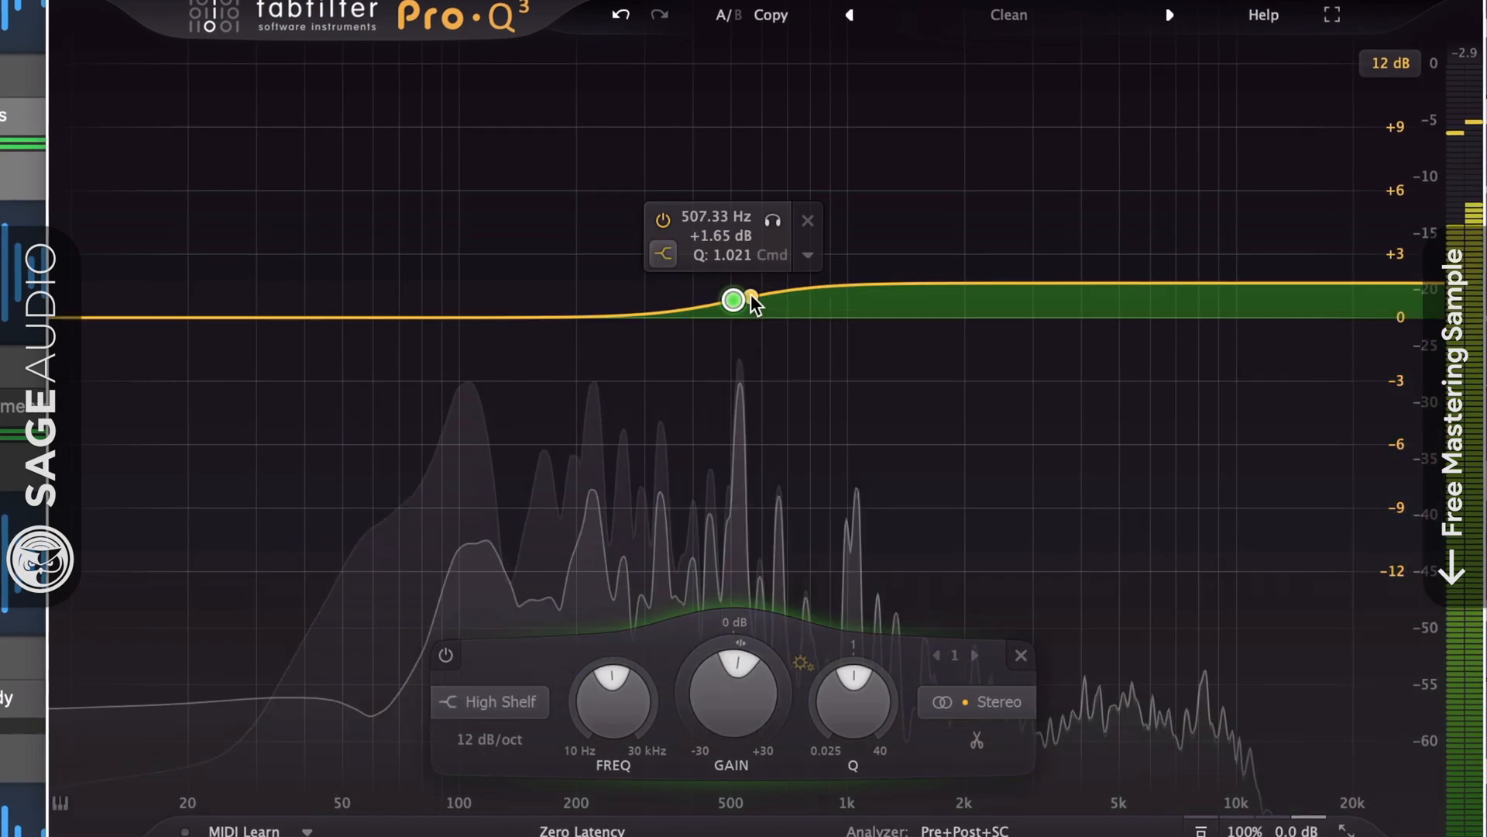
pyautogui.click(664, 268)
pyautogui.click(783, 298)
pyautogui.click(664, 268)
pyautogui.click(817, 298)
# Try the band as Band Pass, Tilt Shelf and Flat Tilt, then return it to Low Shelf.
pyautogui.click(667, 270)
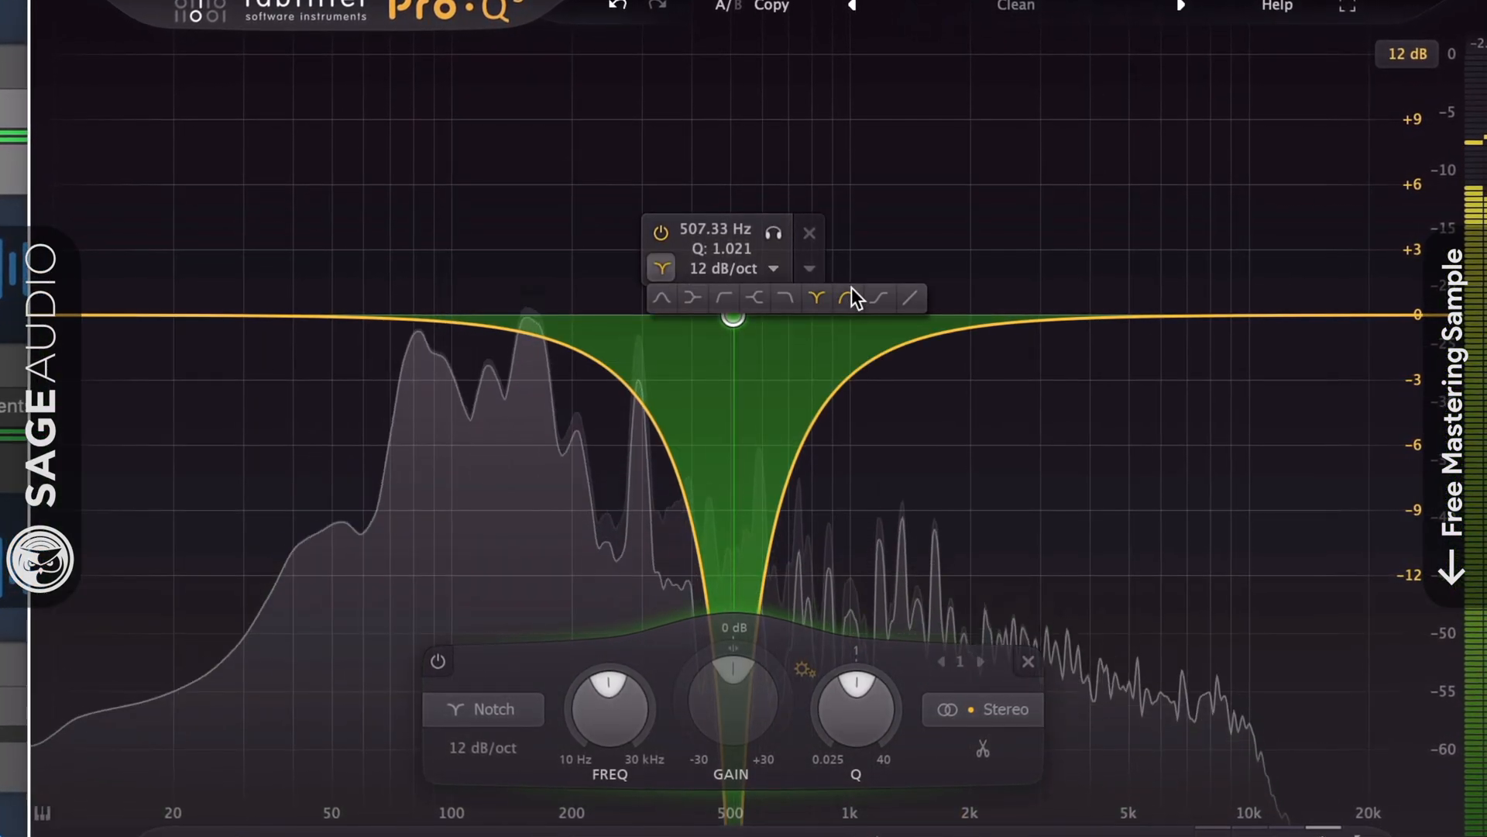
pyautogui.click(853, 297)
pyautogui.click(664, 269)
pyautogui.click(878, 297)
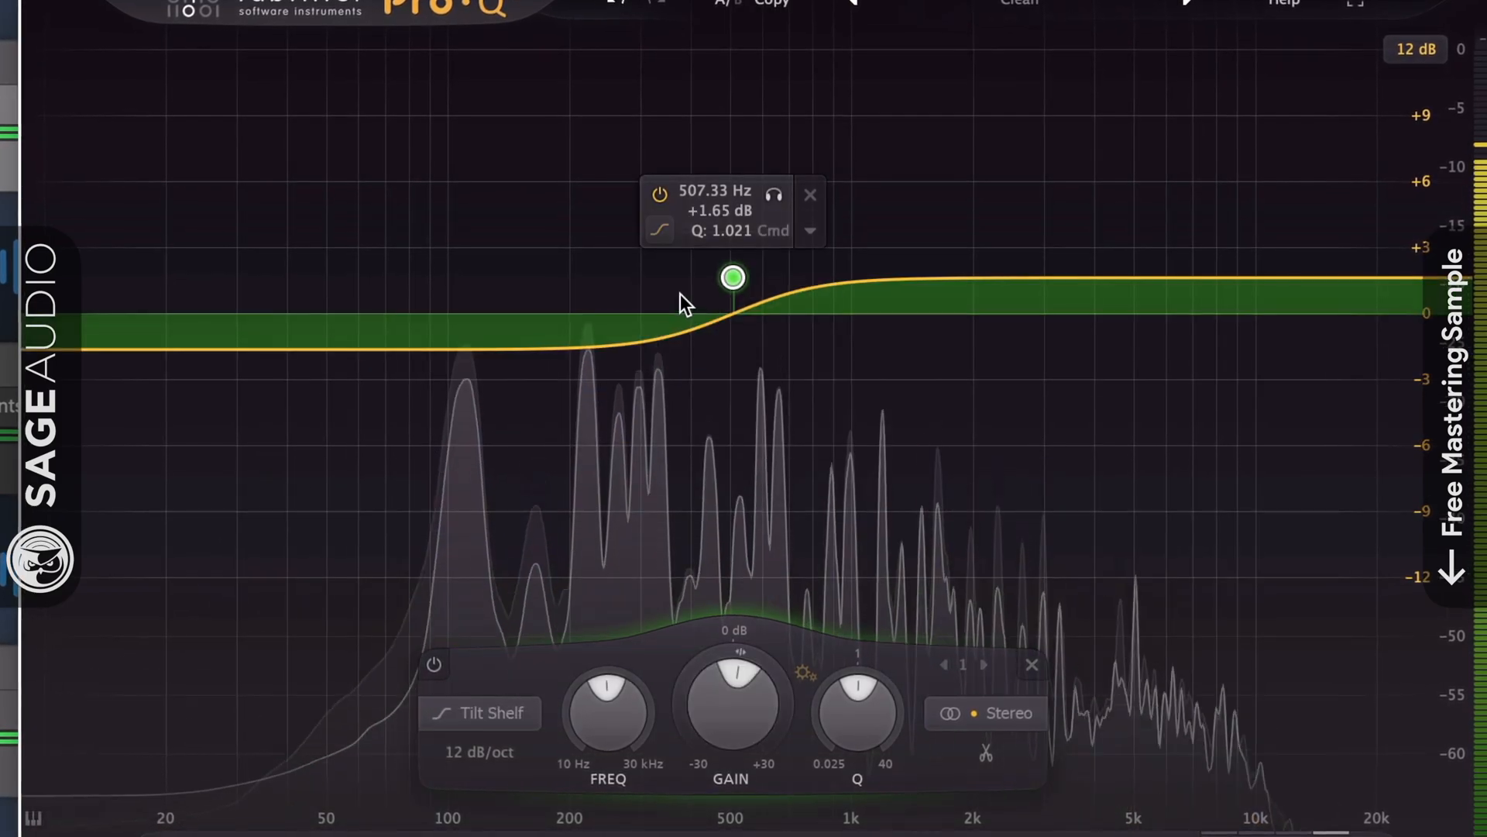
pyautogui.click(661, 231)
pyautogui.click(914, 263)
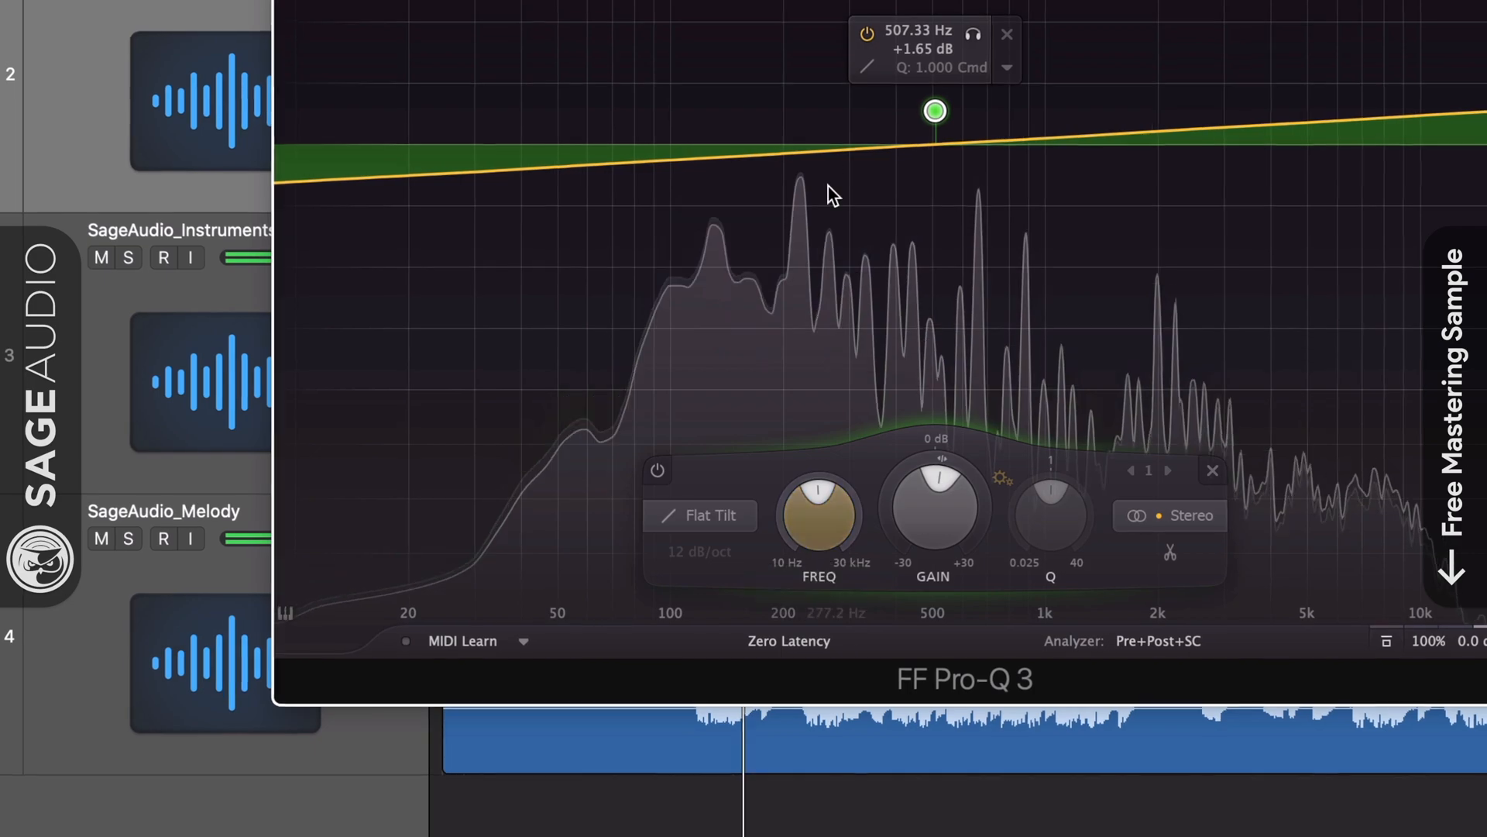
pyautogui.click(870, 70)
pyautogui.click(891, 91)
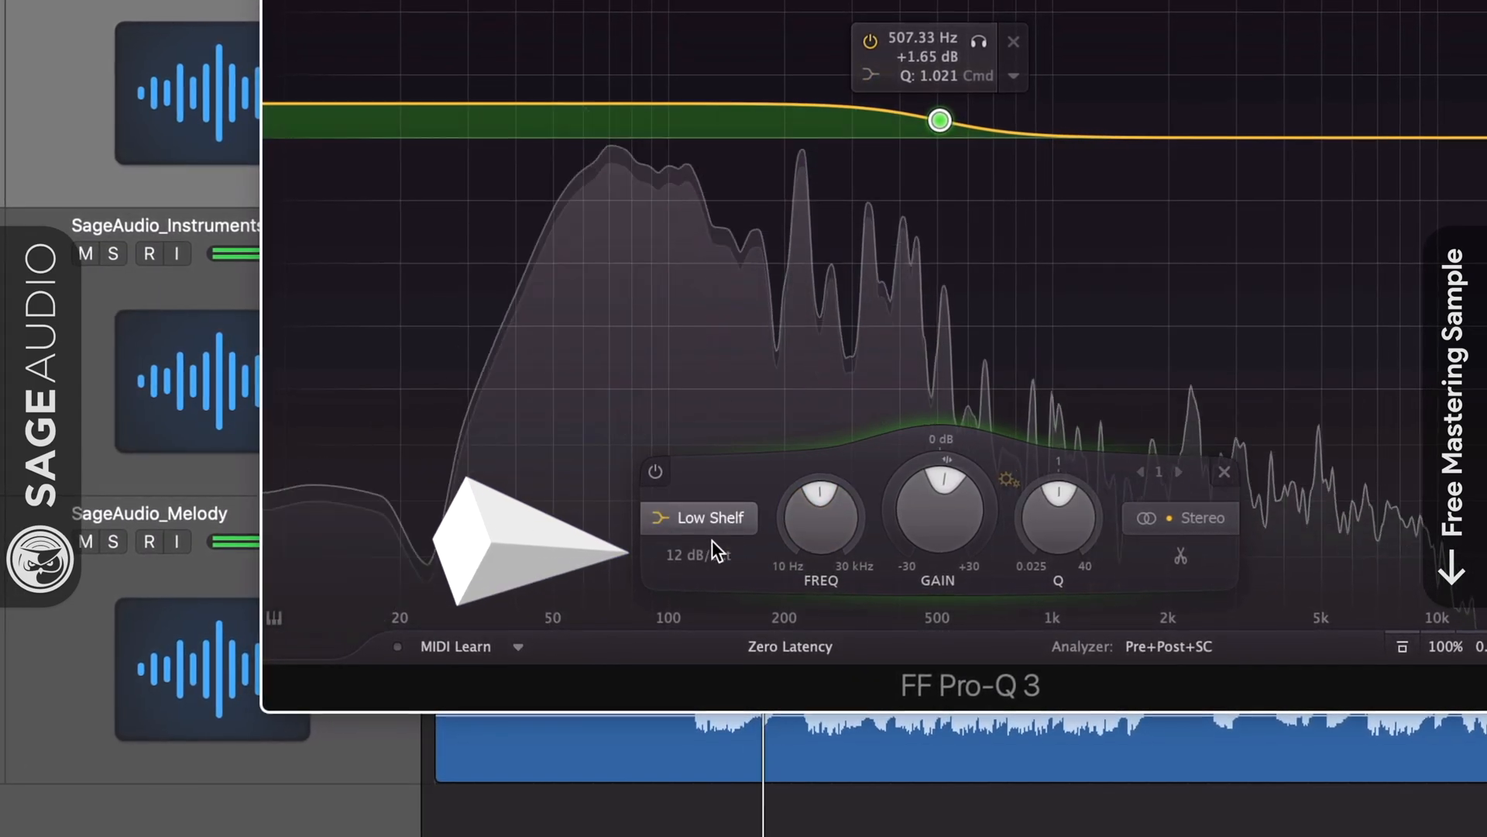
# Try shelf slopes of 6 and 96 dB/oct, settling back on 6 dB/oct.
pyautogui.click(706, 552)
pyautogui.click(717, 587)
pyautogui.click(707, 558)
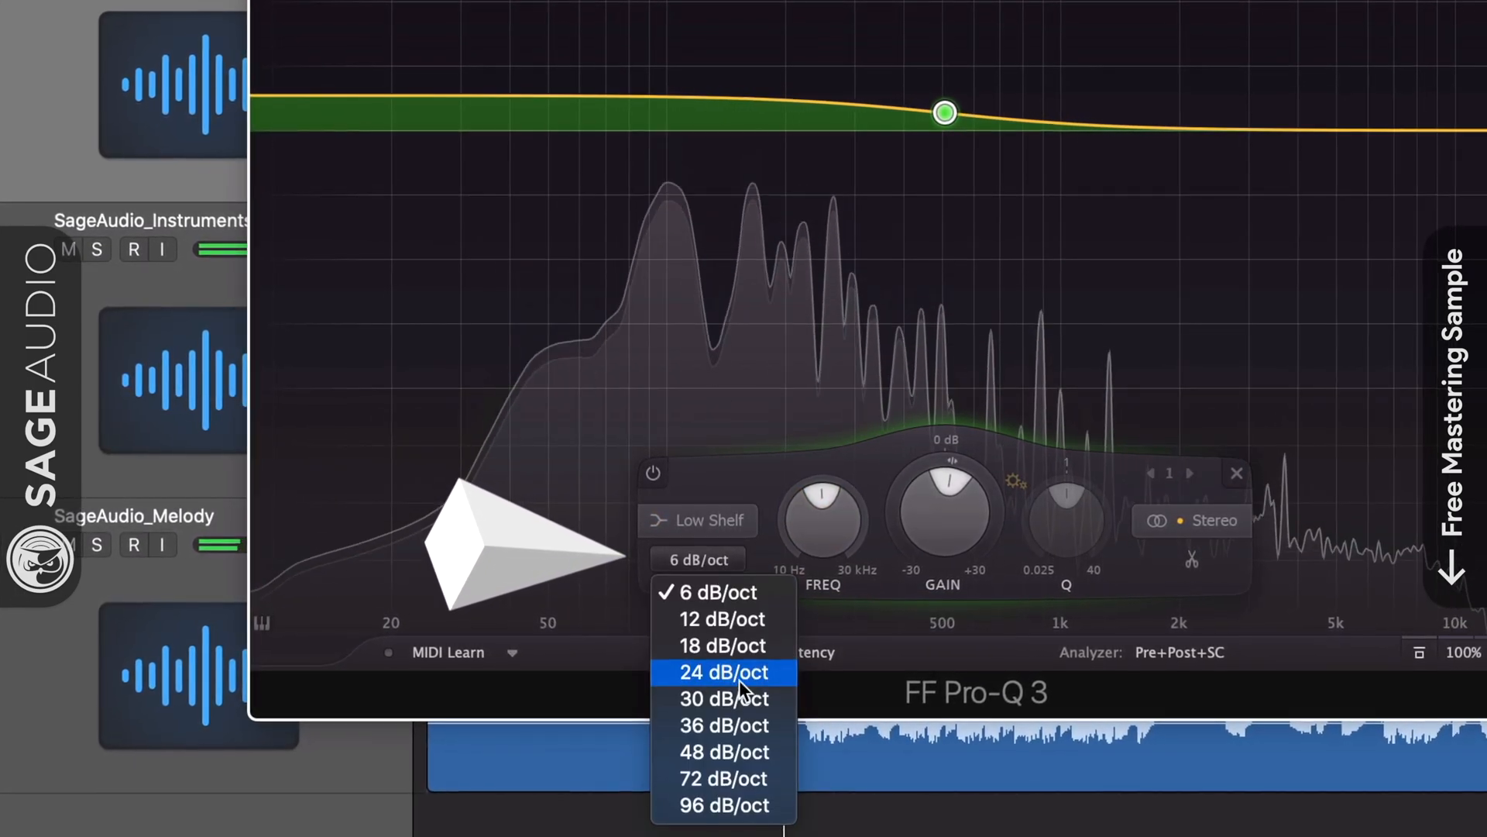
pyautogui.click(726, 804)
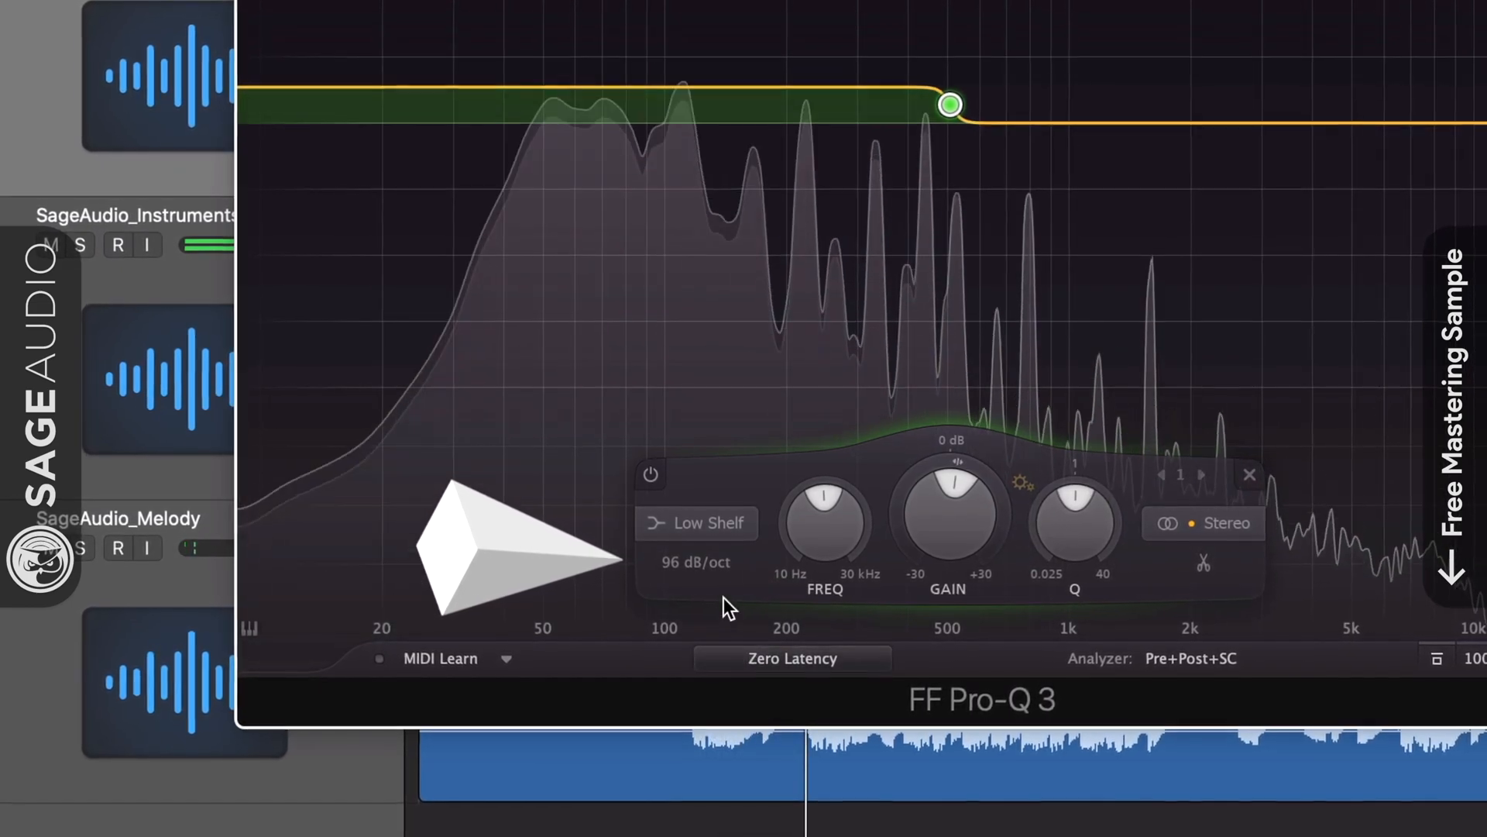
pyautogui.click(701, 564)
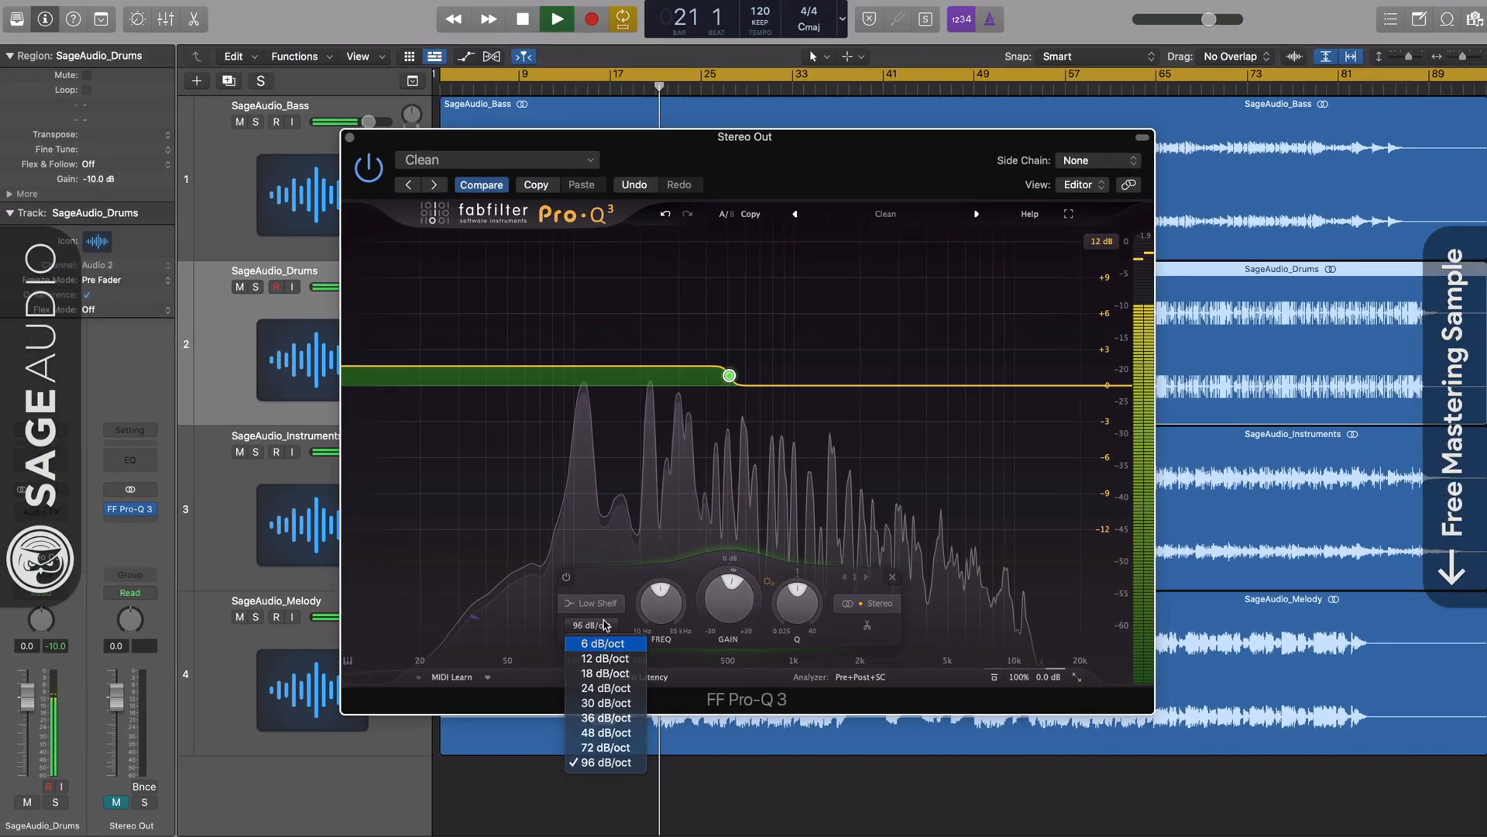
pyautogui.click(643, 623)
# Return the band to a Bell boosting about +2.30 dB near 501 Hz.
pyautogui.click(582, 629)
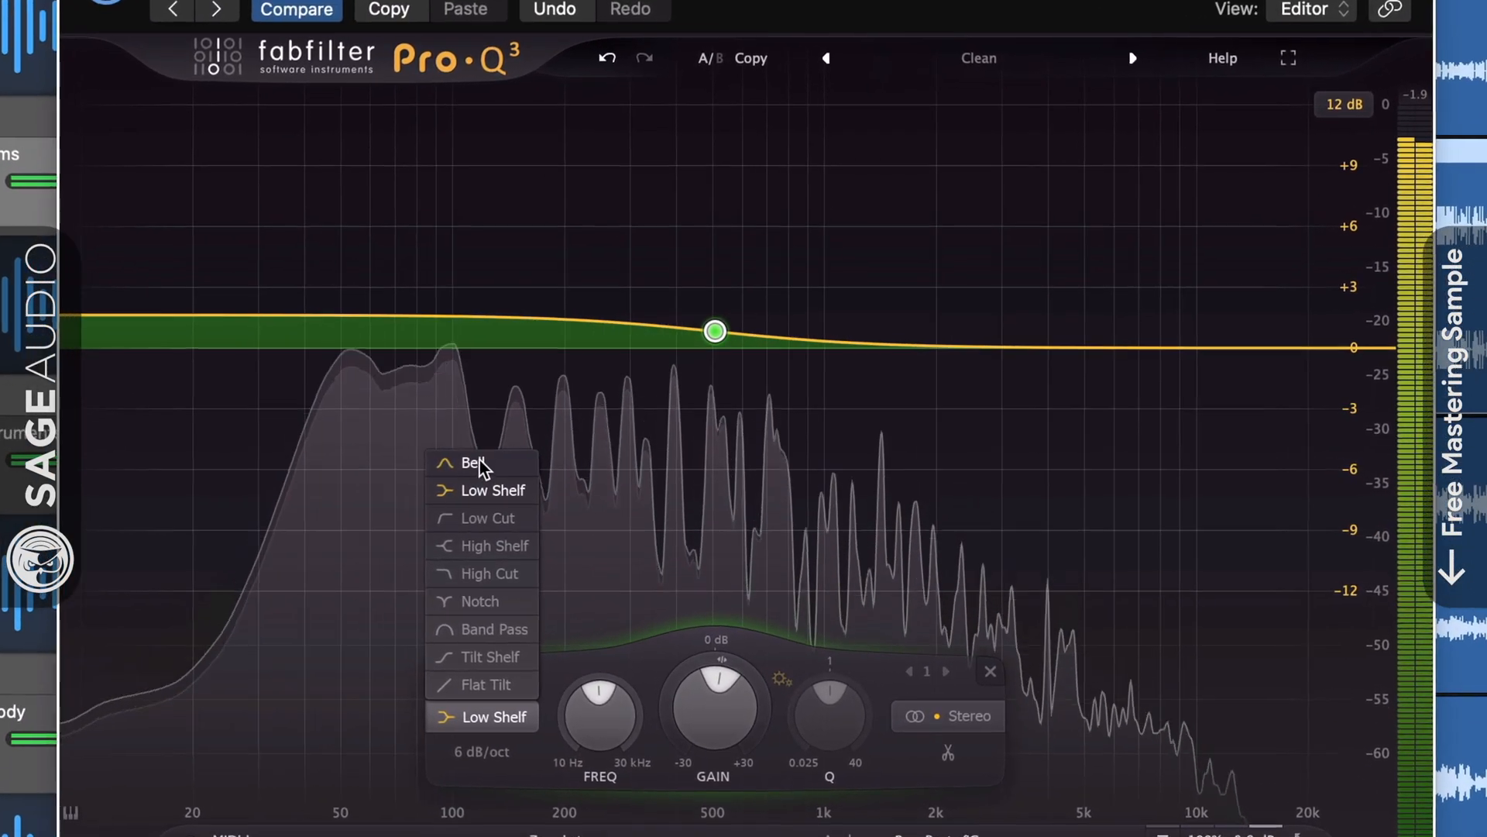
pyautogui.click(564, 456)
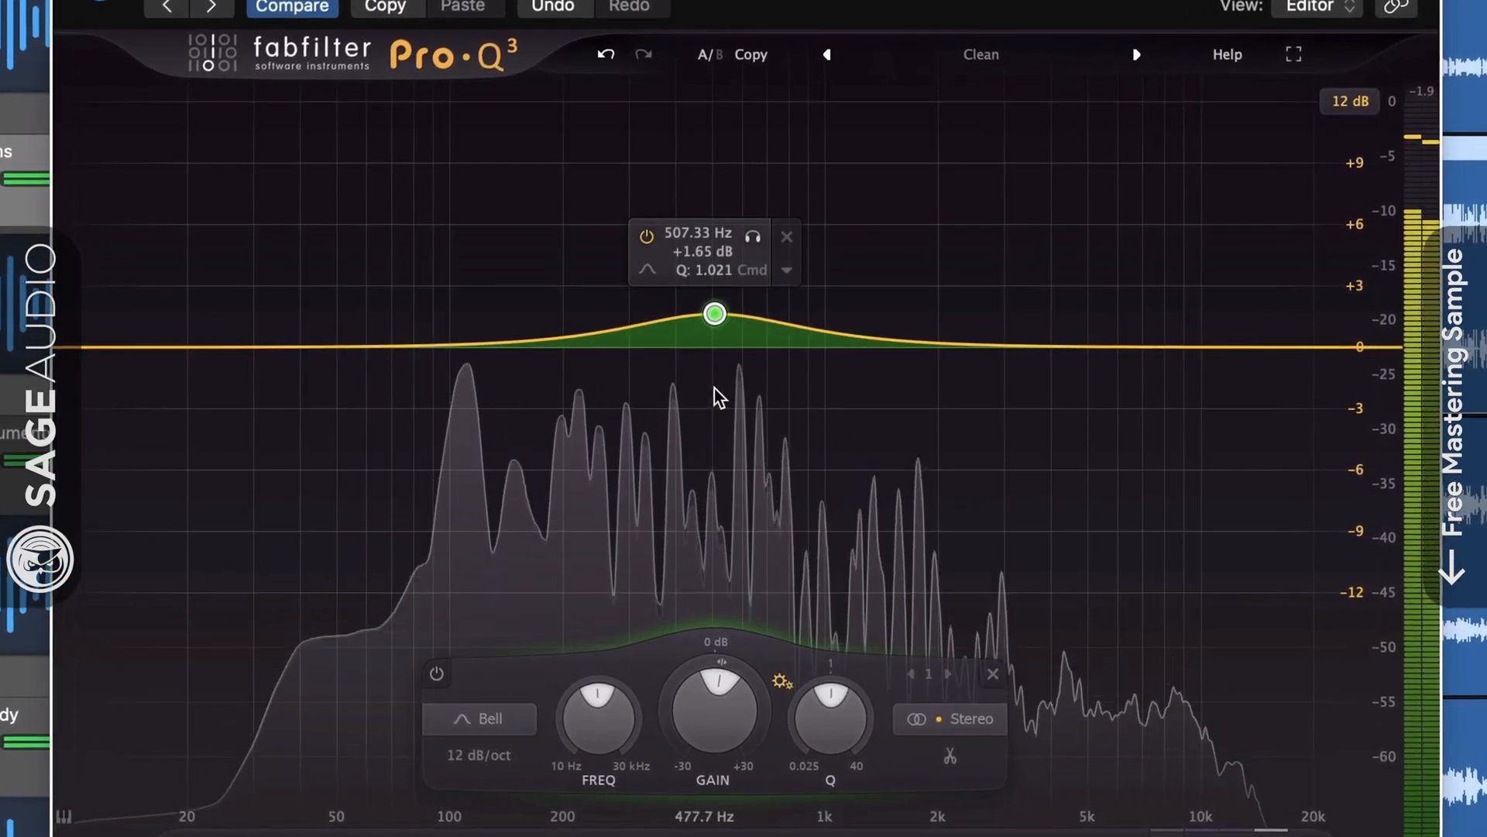
pyautogui.moveTo(714, 312)
pyautogui.mouseDown()
pyautogui.moveTo(709, 383)
pyautogui.moveTo(712, 186)
pyautogui.moveTo(707, 338)
pyautogui.mouseUp()
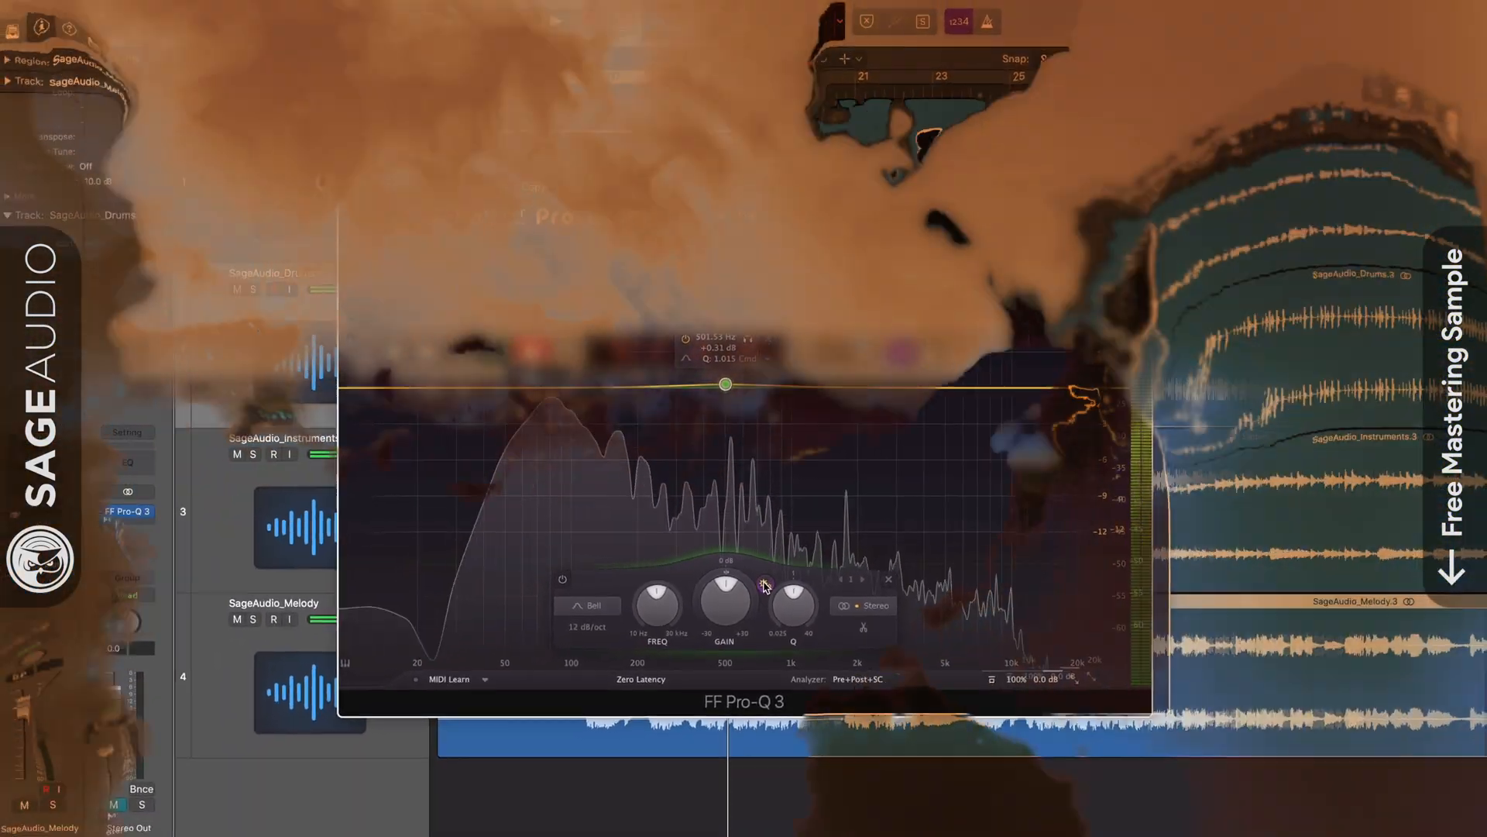
pyautogui.moveTo(725, 384); pyautogui.dragTo(742, 334)
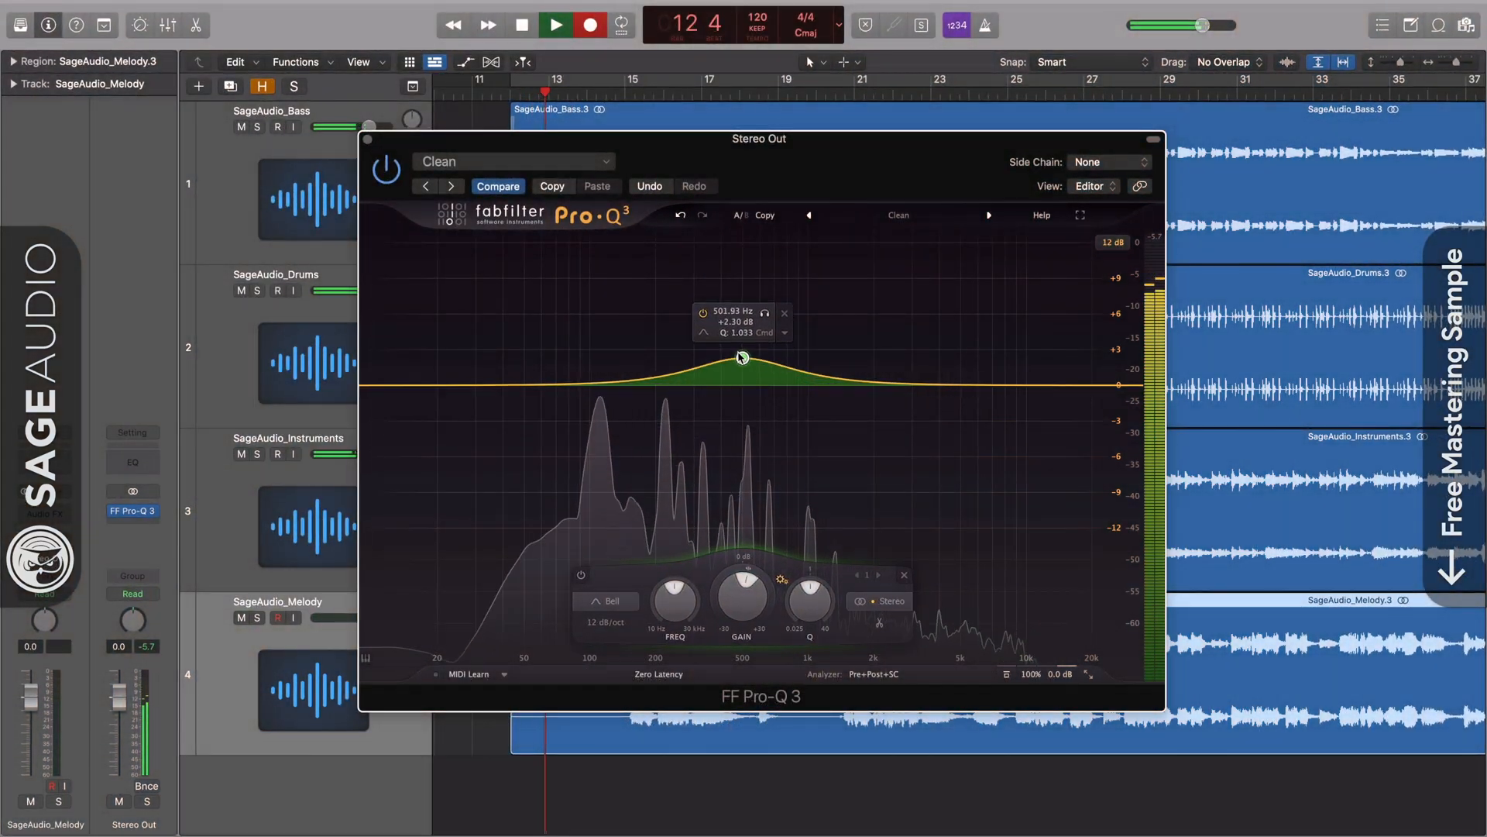
# Solo the band and try it as low shelf, 12 dB/oct low cut, high shelf, high cut and notch.
pyautogui.click(766, 290)
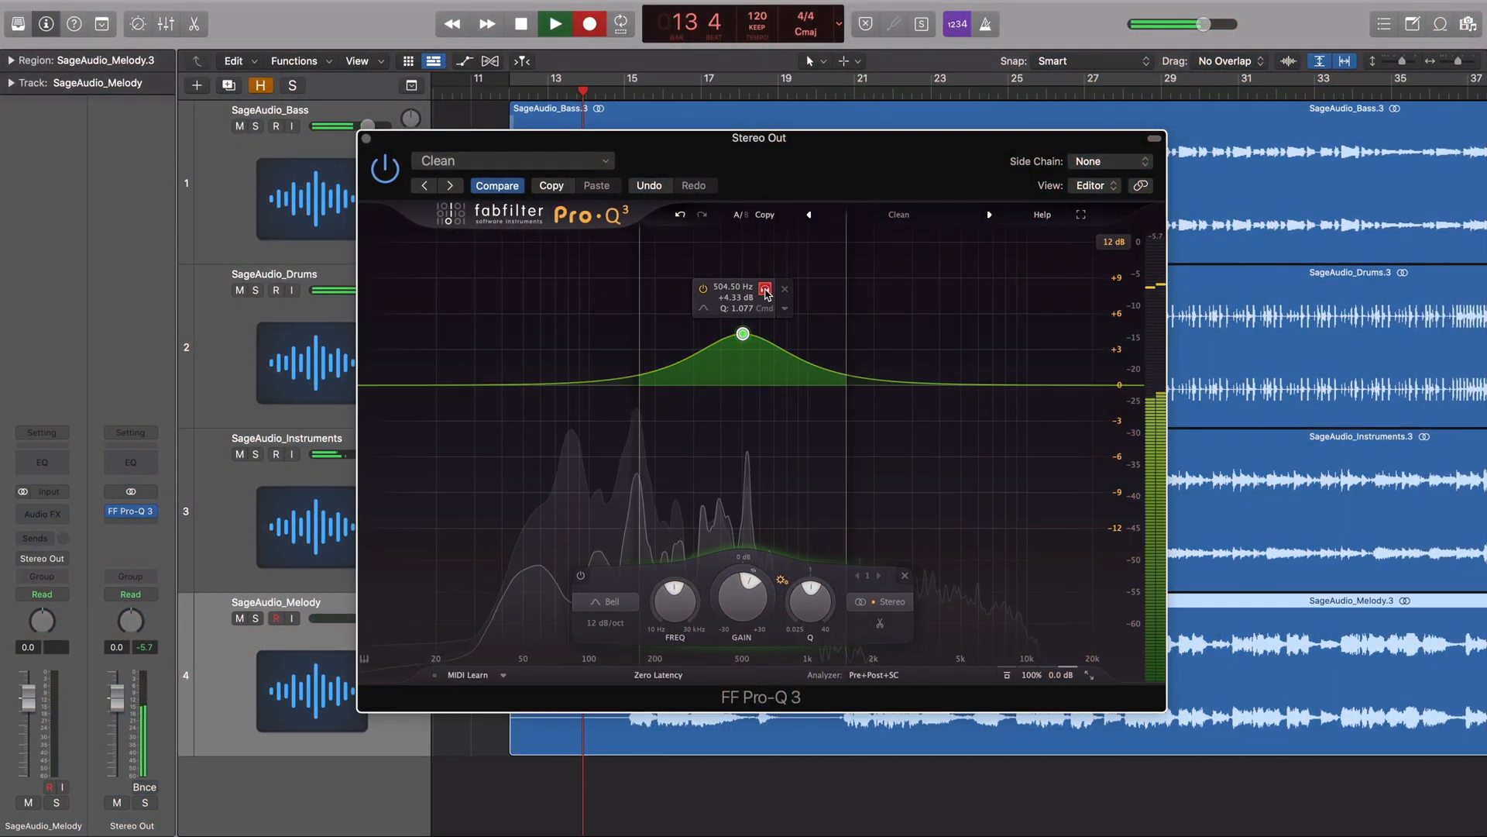
pyautogui.click(703, 308)
pyautogui.click(723, 326)
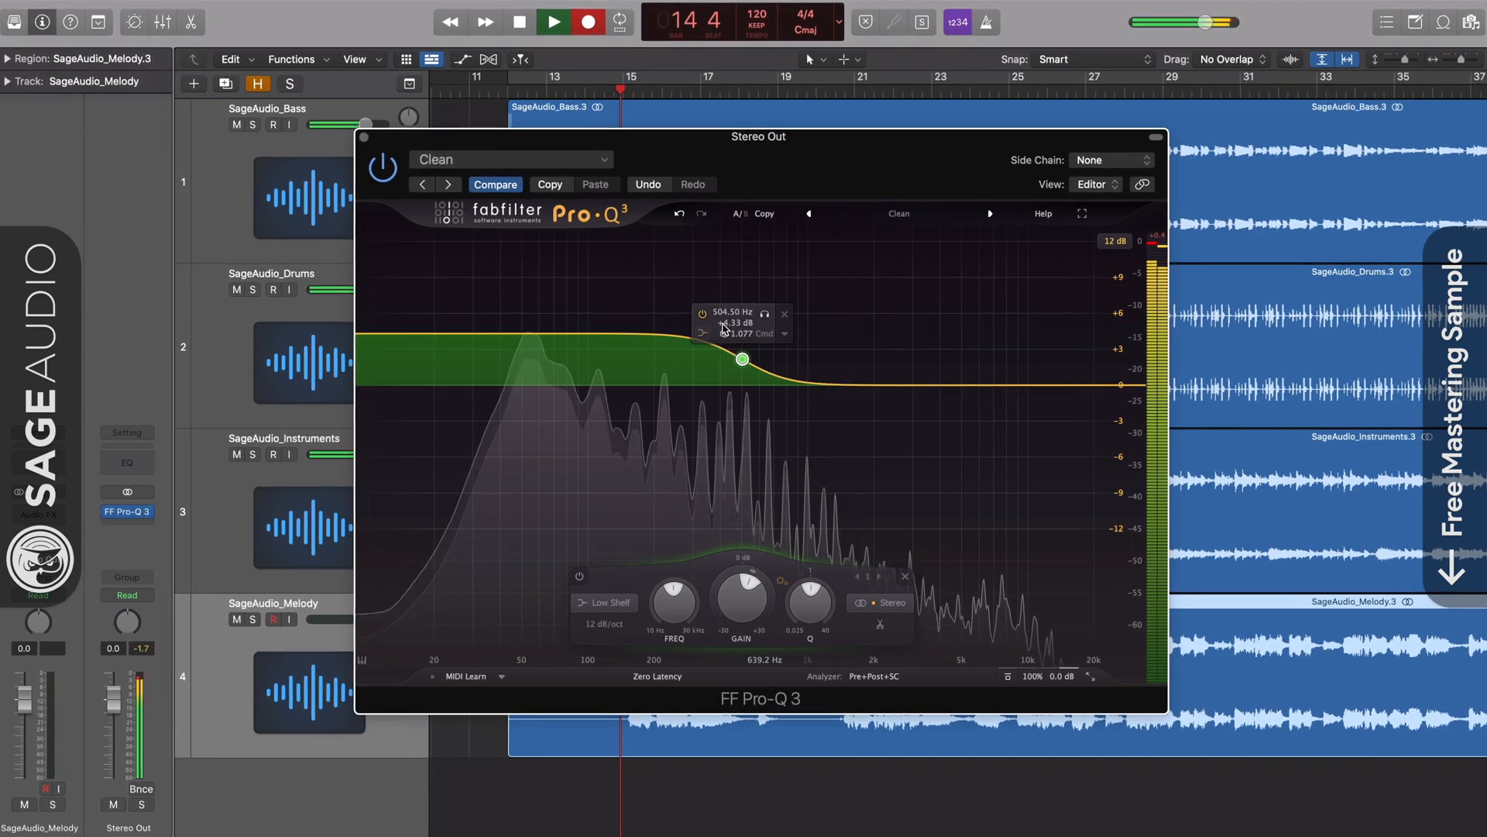
pyautogui.click(702, 333)
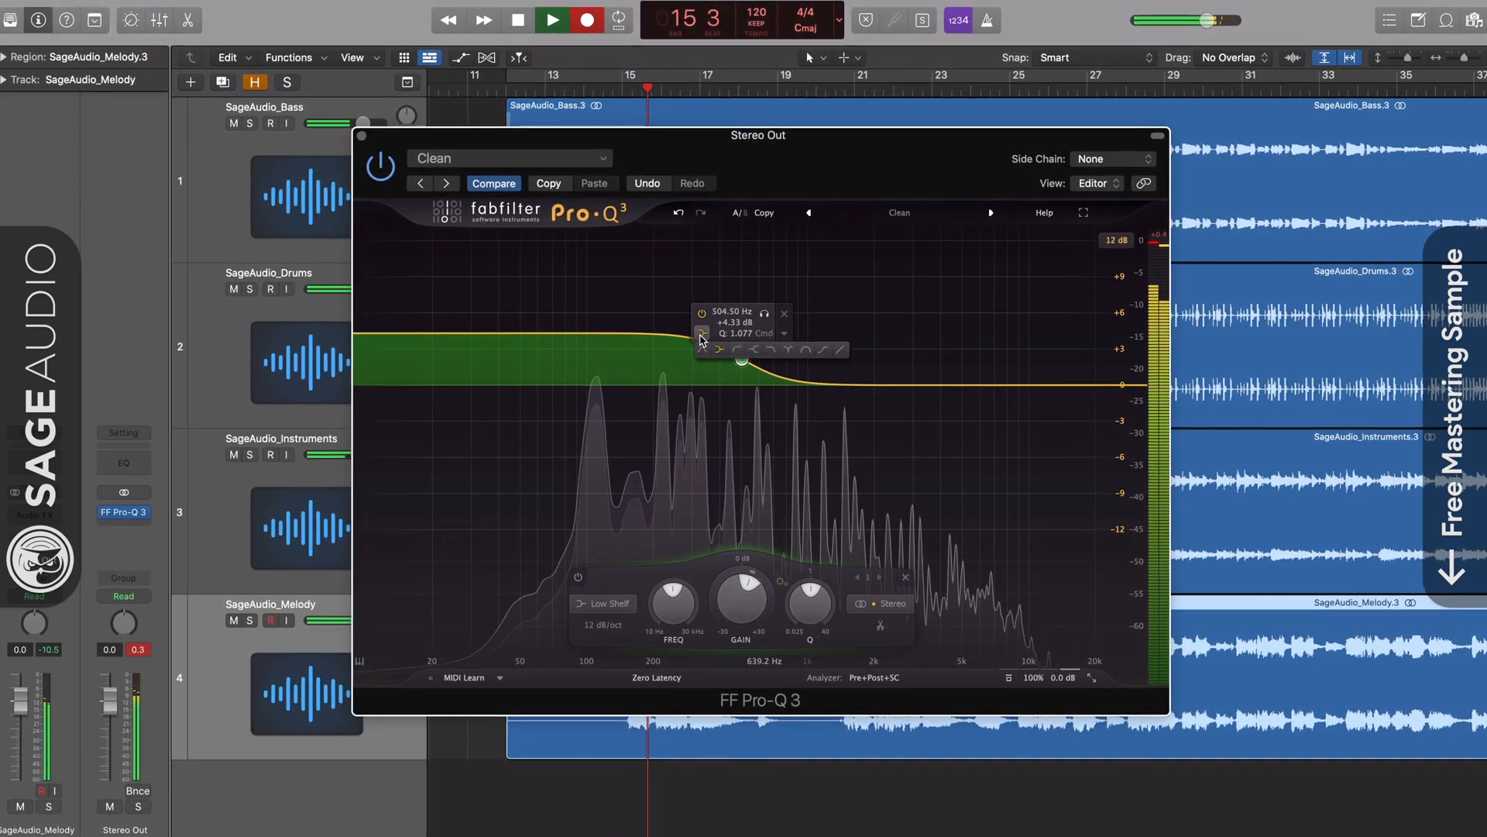
pyautogui.click(737, 351)
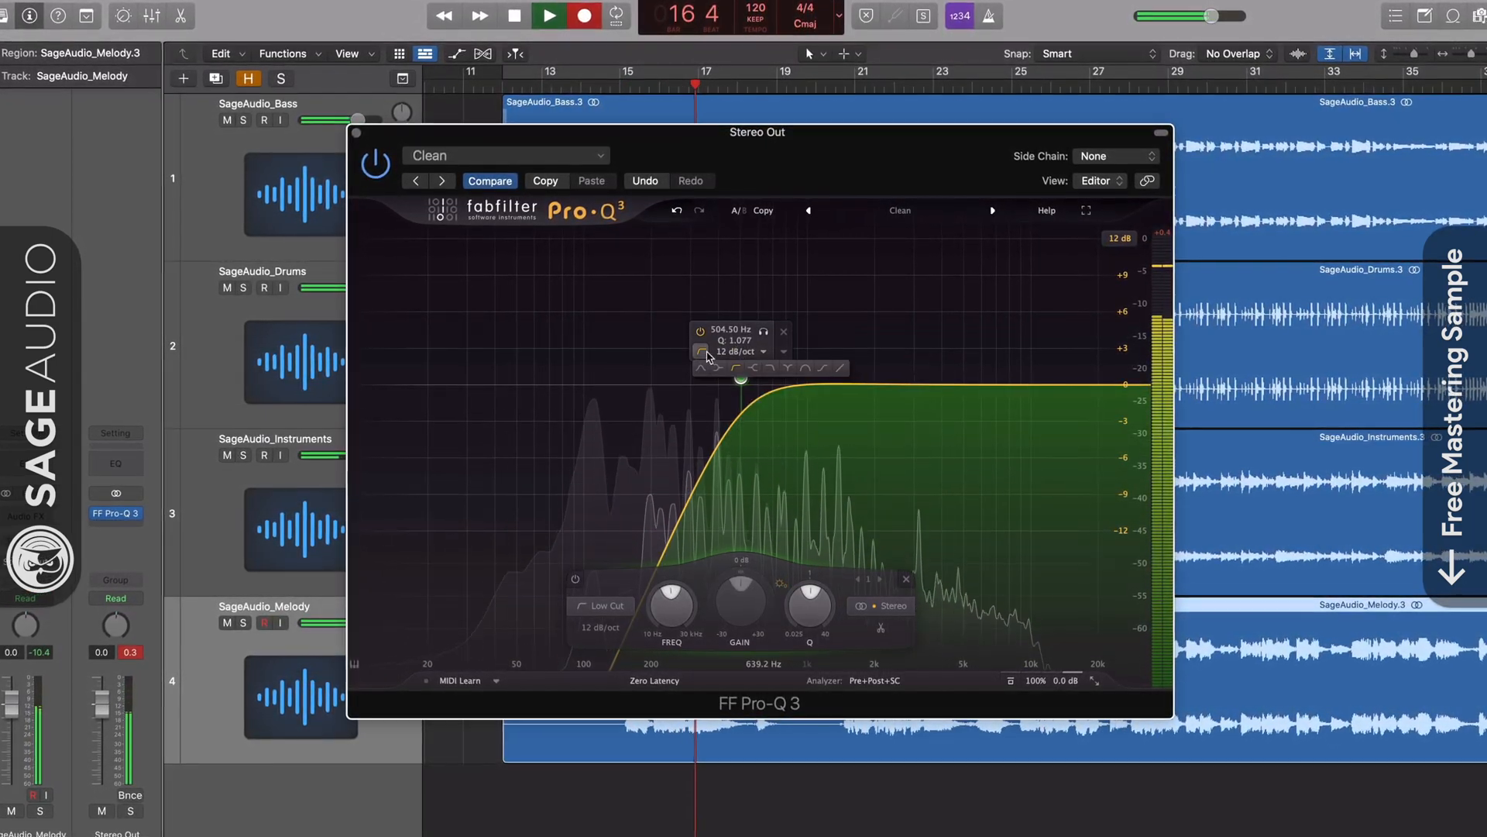
pyautogui.click(753, 369)
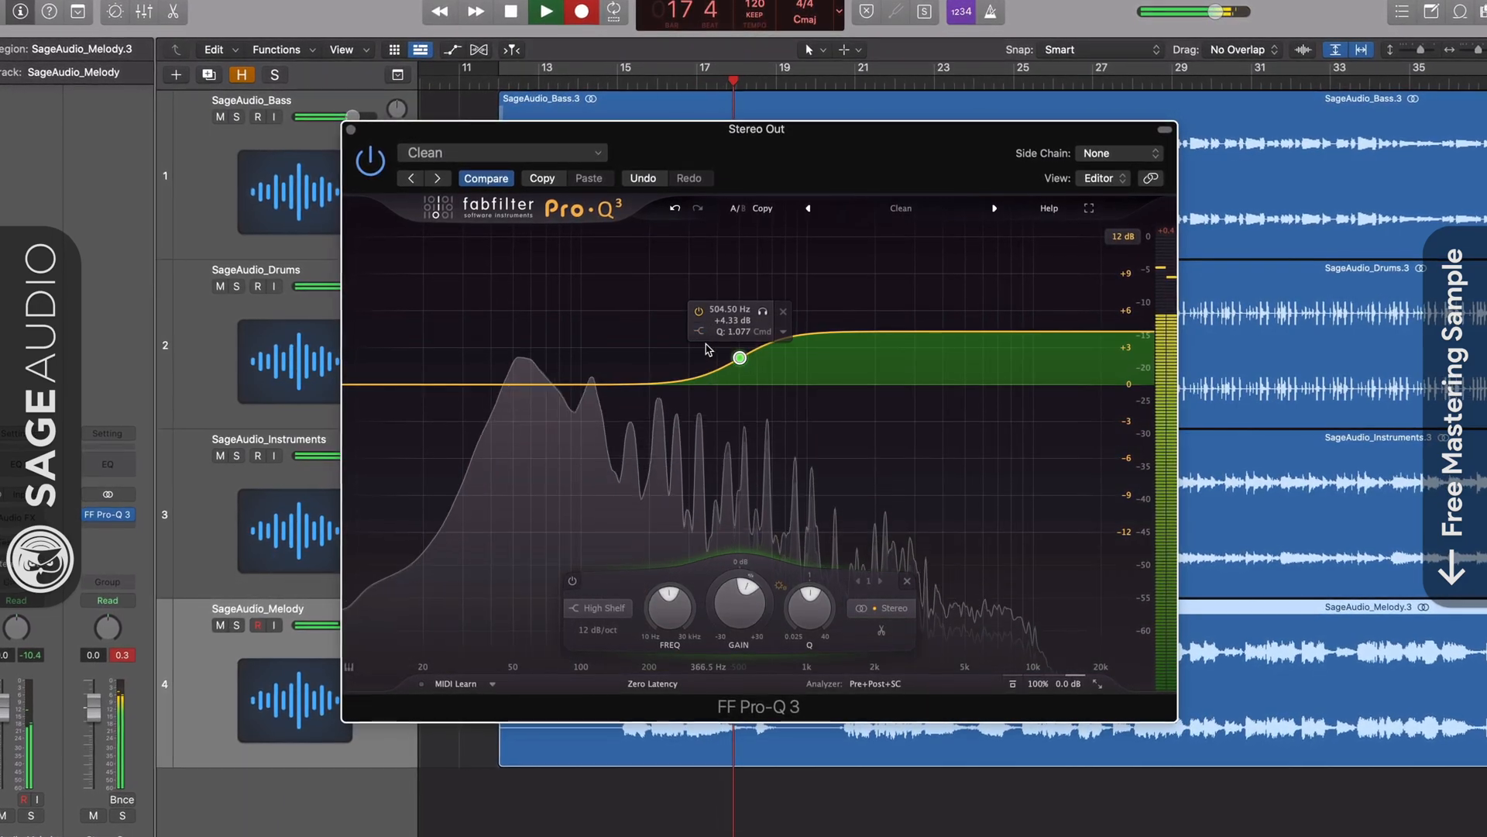
pyautogui.click(698, 330)
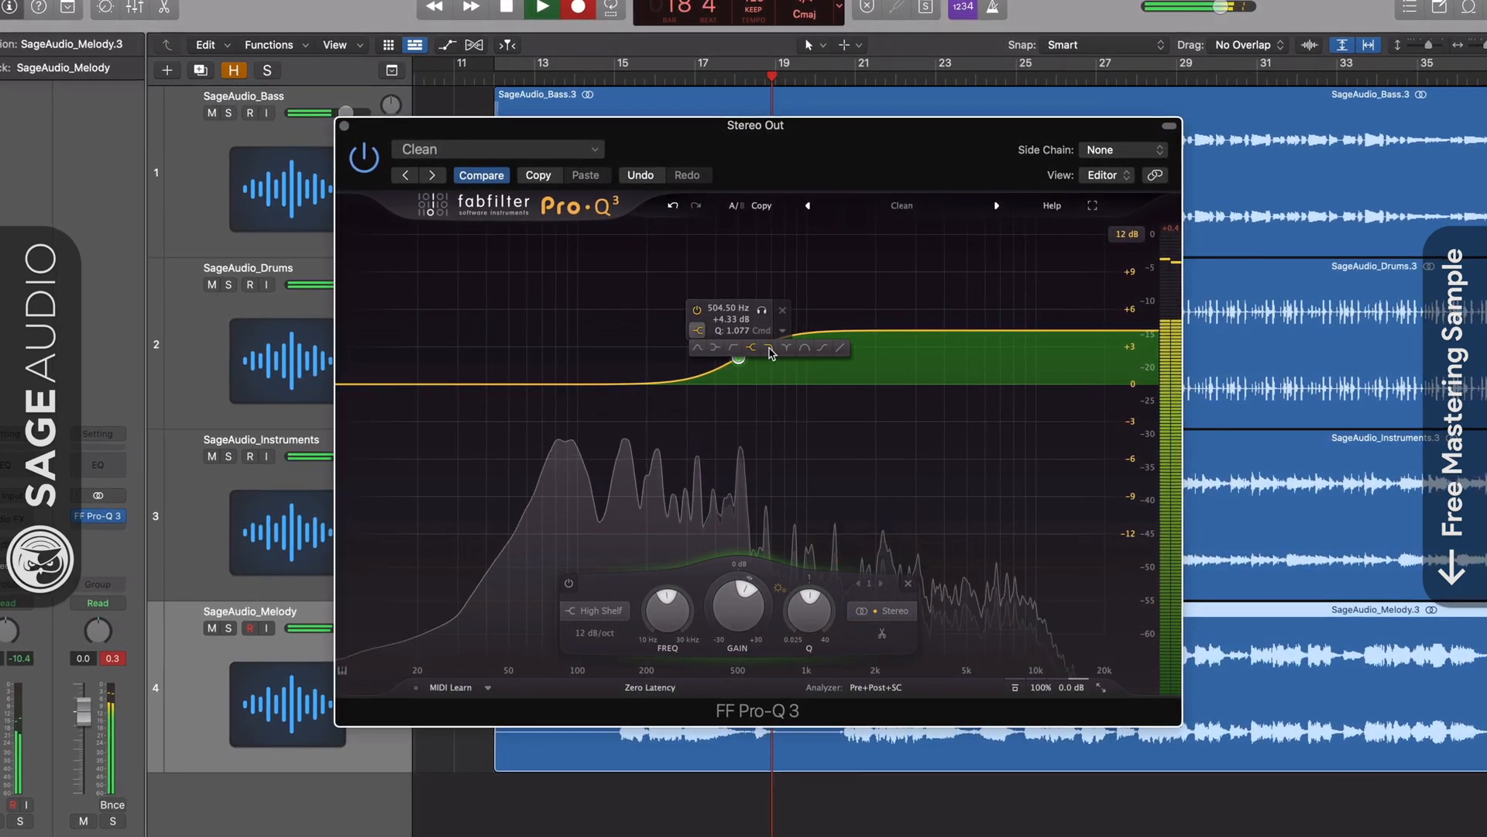
pyautogui.click(769, 349)
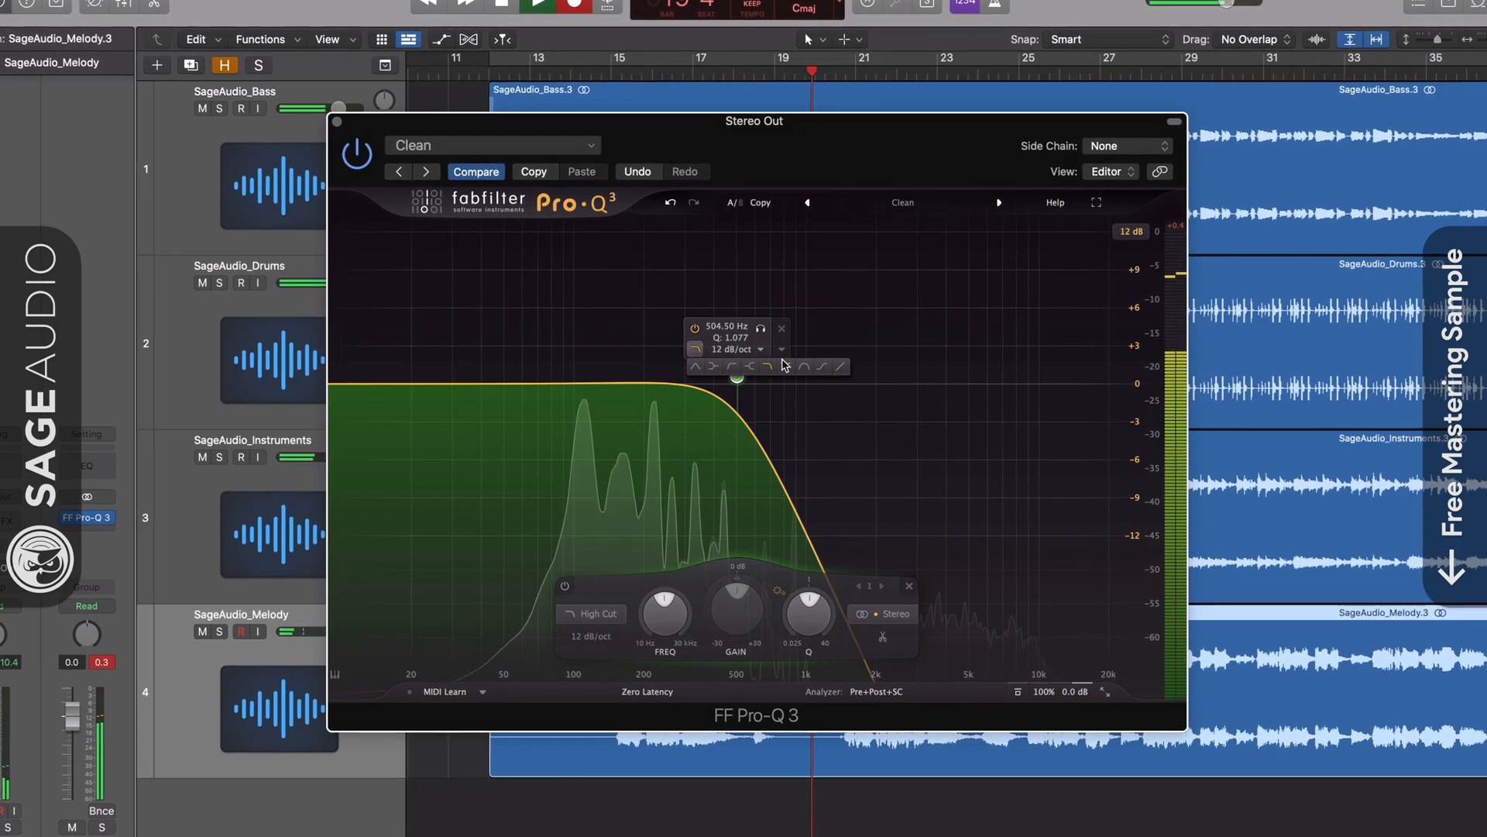
pyautogui.click(784, 365)
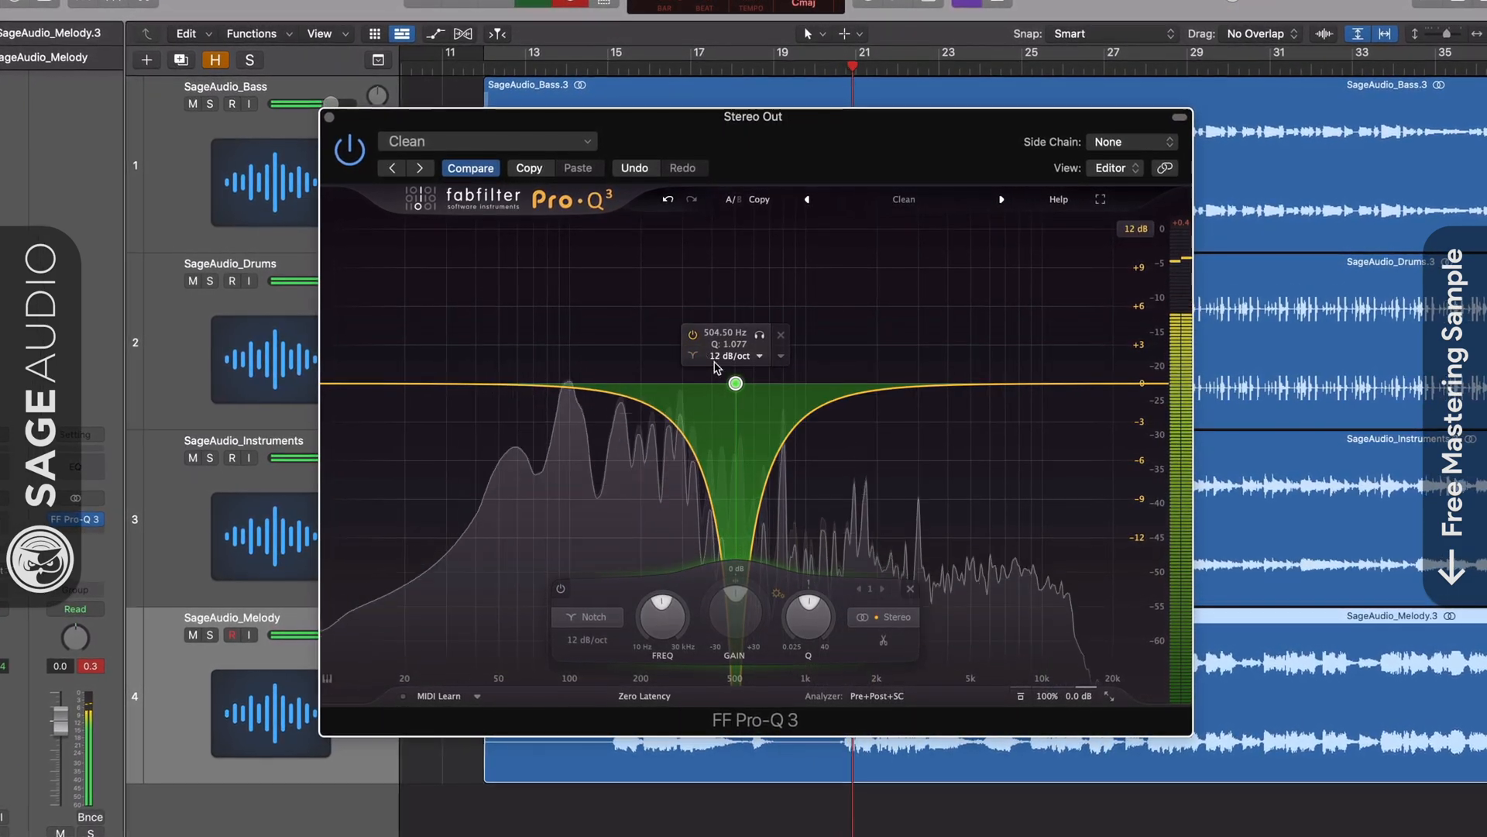
# Sweep the notch from about 420 Hz to 1.5 kHz, then widen the band pass and move it to about 690 Hz.
pyautogui.moveTo(740, 385); pyautogui.dragTo(719, 388)
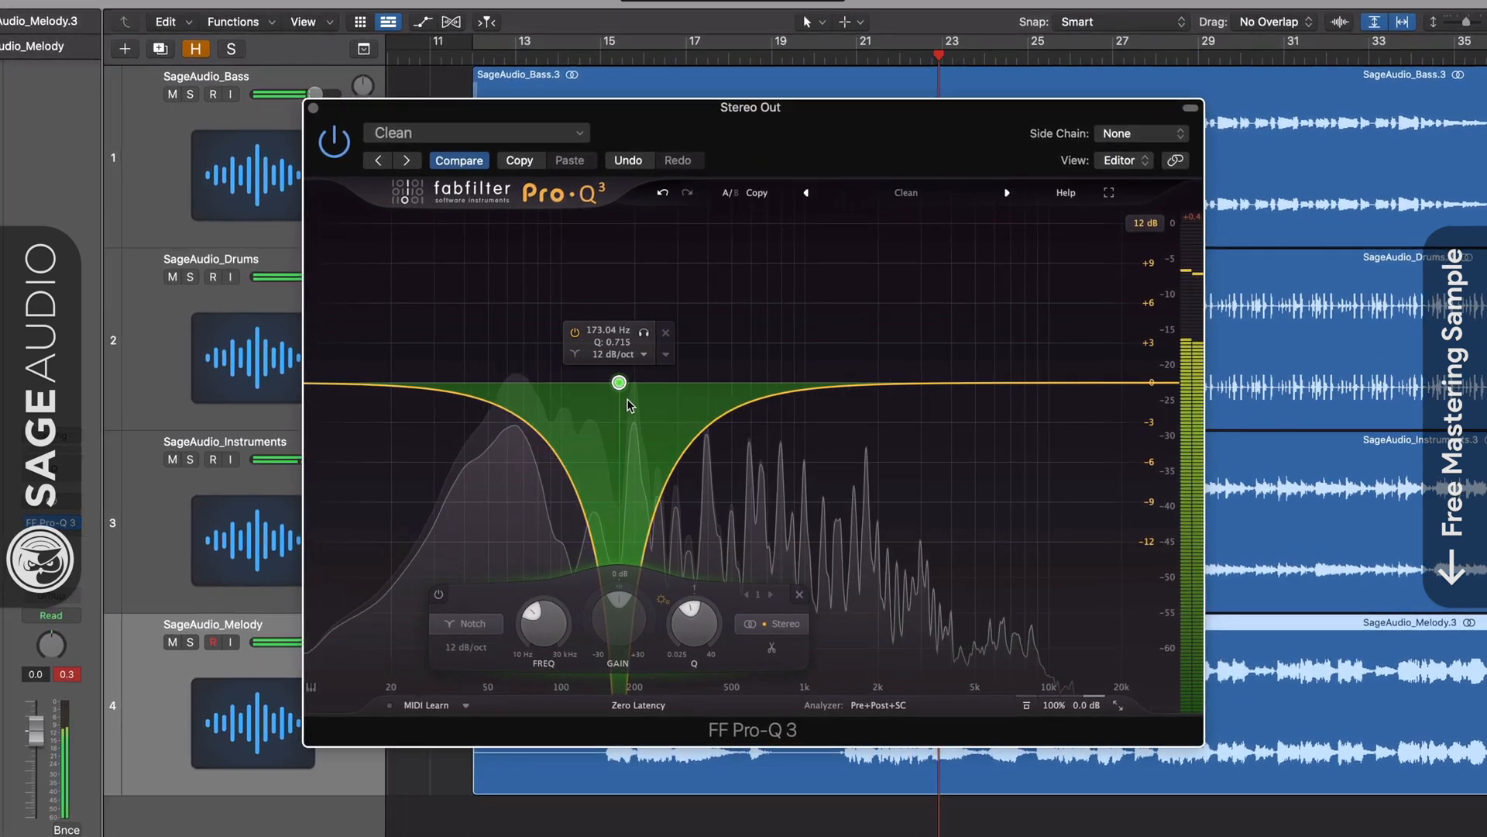
pyautogui.moveTo(825, 386)
pyautogui.mouseDown()
pyautogui.moveTo(880, 385)
pyautogui.moveTo(844, 387)
pyautogui.mouseUp()
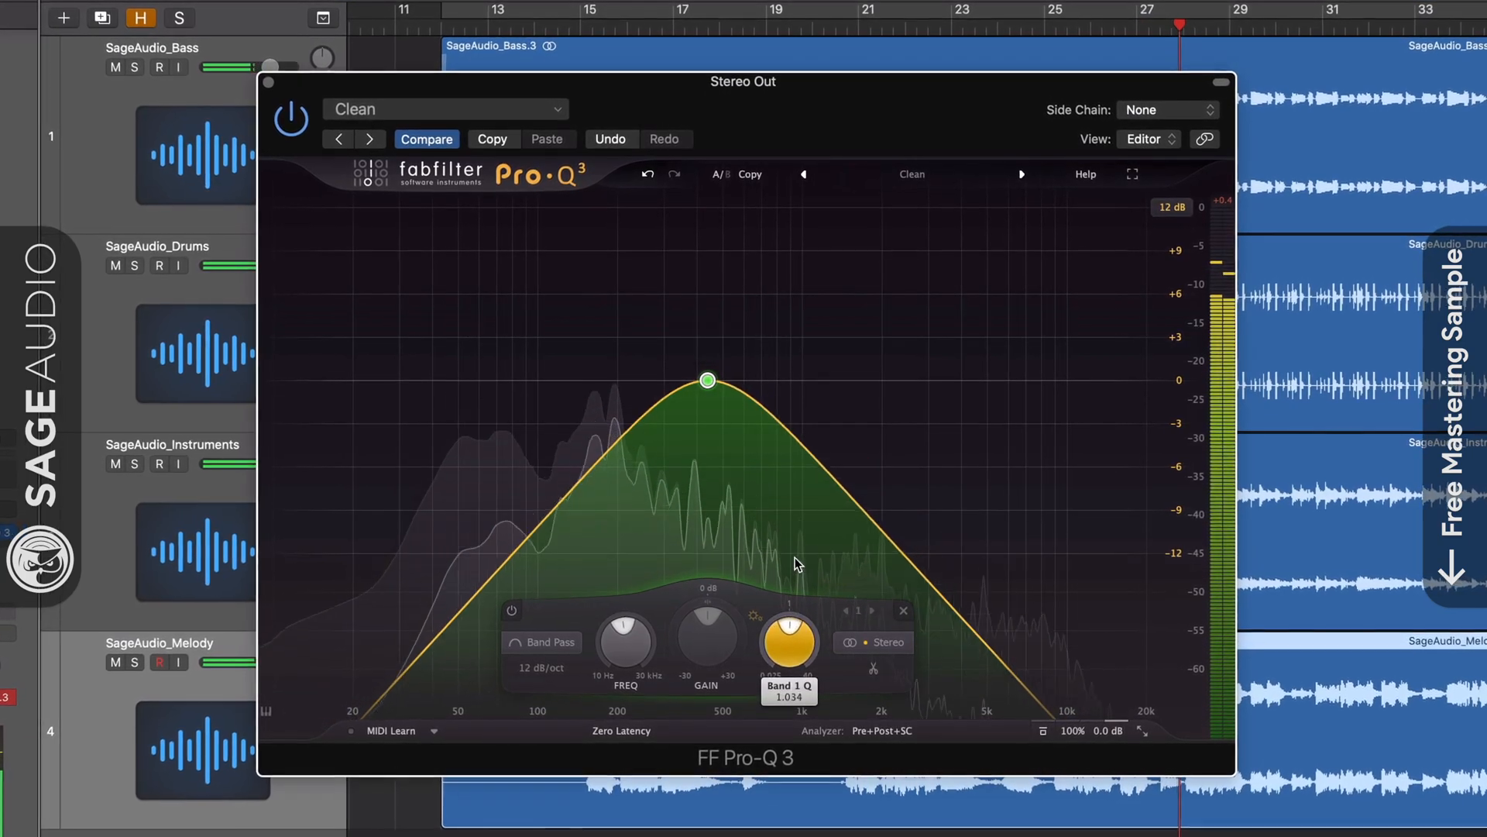
pyautogui.moveTo(776, 607)
pyautogui.mouseDown()
pyautogui.moveTo(767, 653)
pyautogui.moveTo(764, 607)
pyautogui.mouseUp()
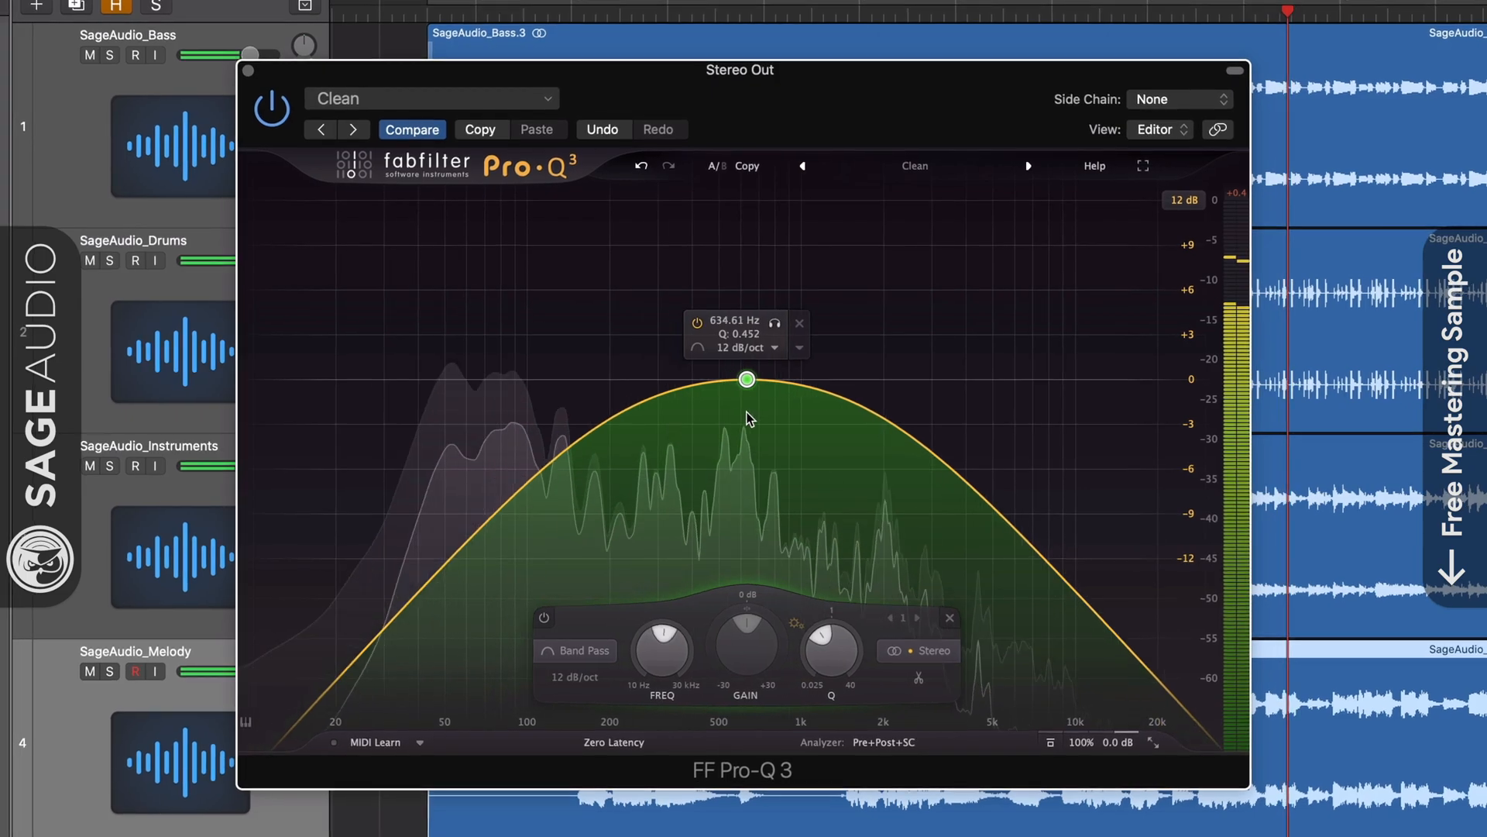
pyautogui.moveTo(744, 379); pyautogui.dragTo(756, 379)
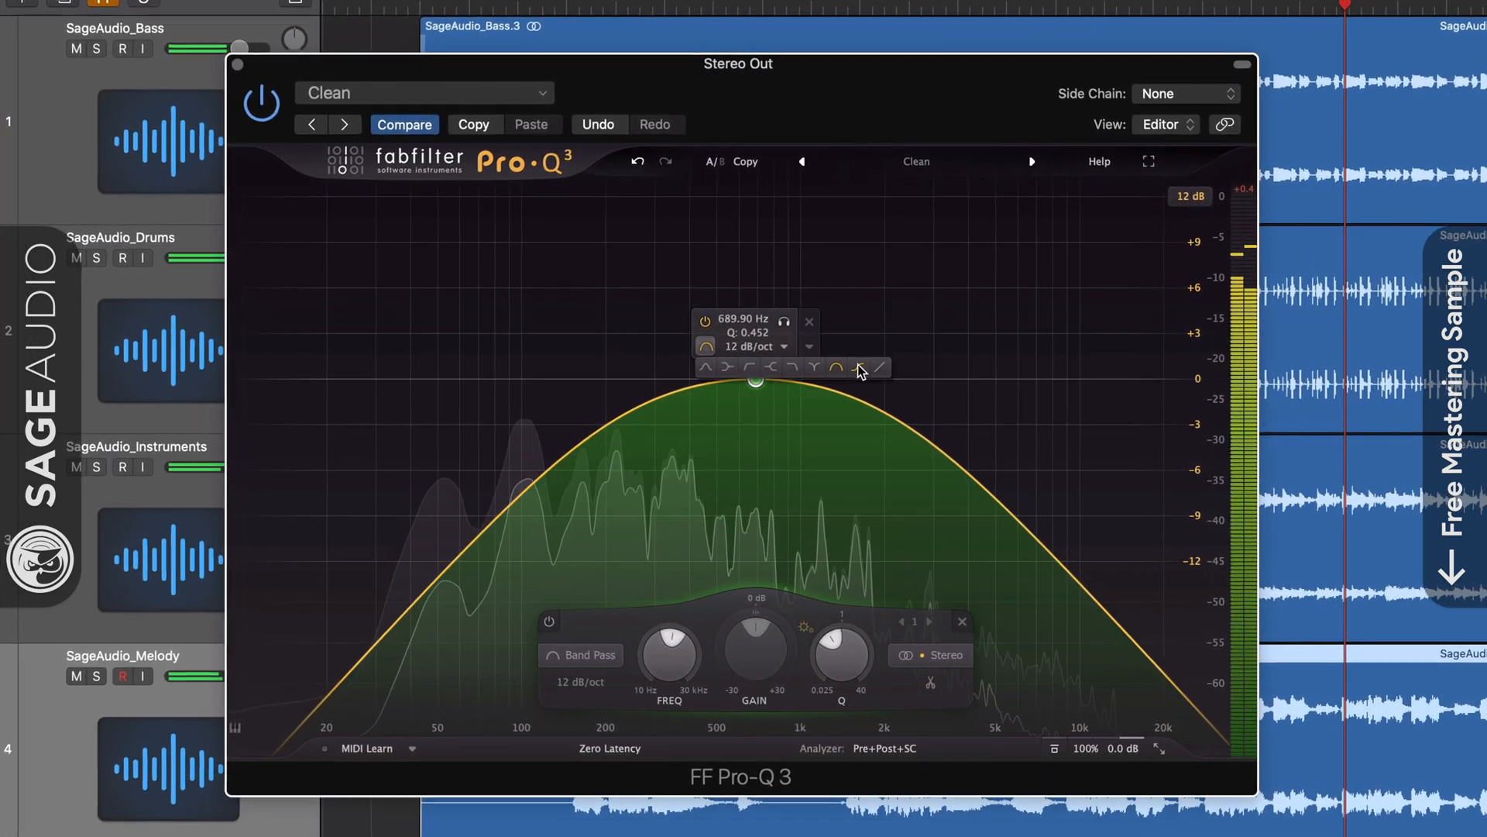
# Try a tilt shelf at +3.55 dB and a flat tilt, then bypass the whole EQ.
pyautogui.click(860, 369)
pyautogui.moveTo(754, 313); pyautogui.dragTo(706, 341)
pyautogui.click(834, 318)
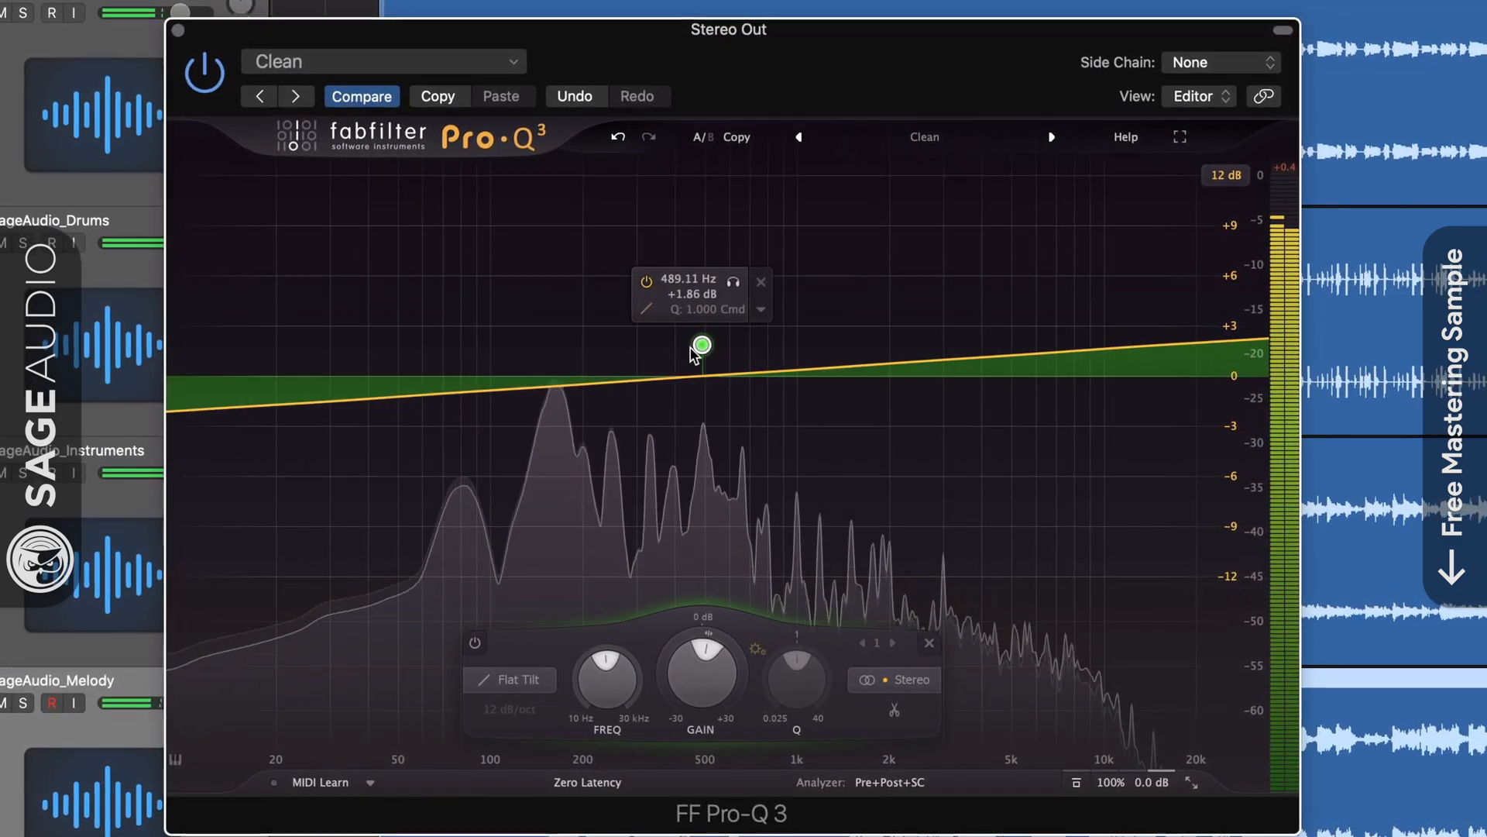
pyautogui.click(201, 73)
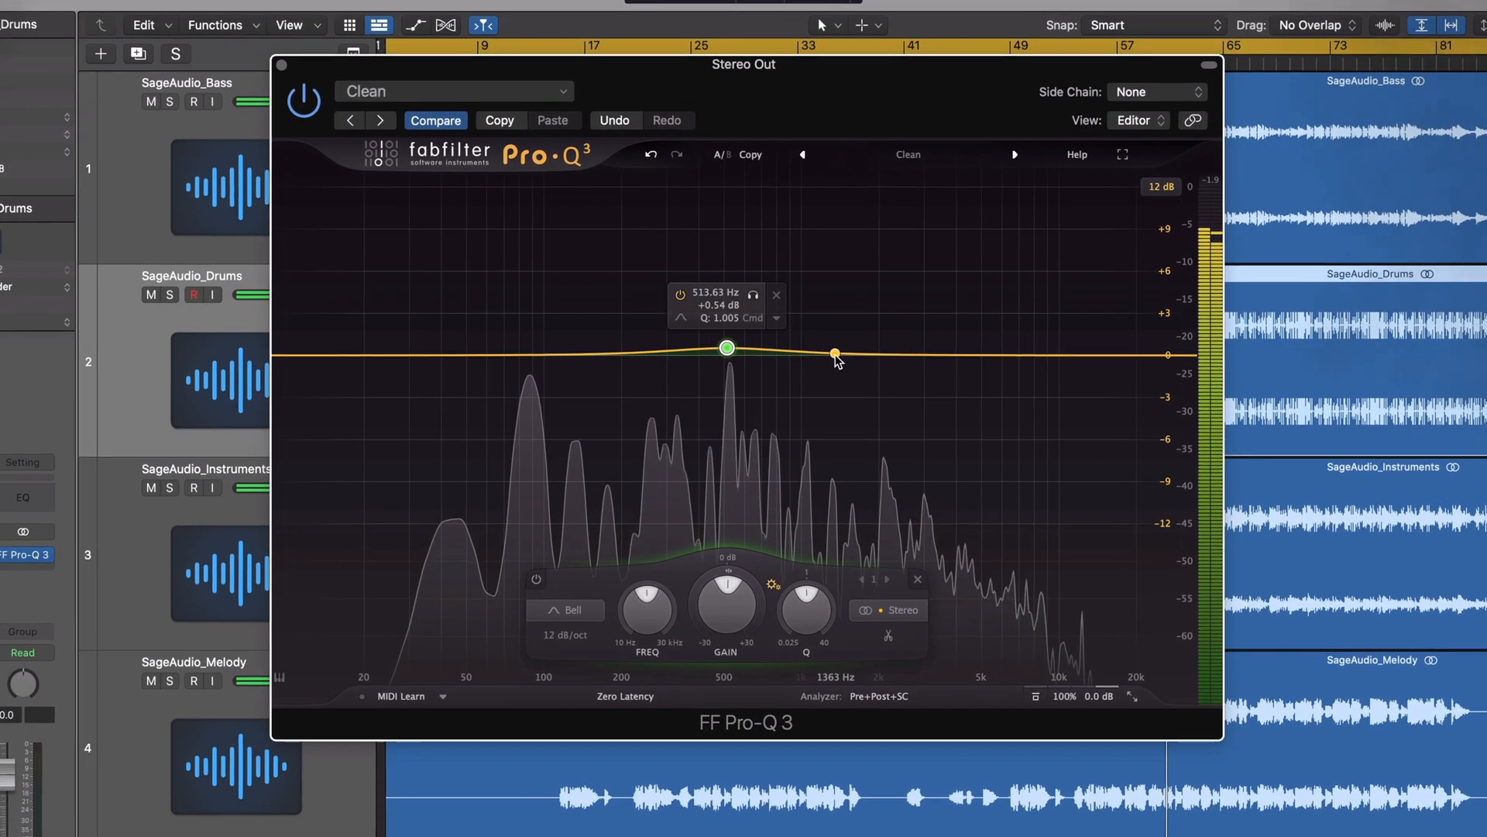
# Add a bell near 1.4 kHz and a low boost at 126 Hz, and set processing to Linear Phase.
pyautogui.click(834, 343)
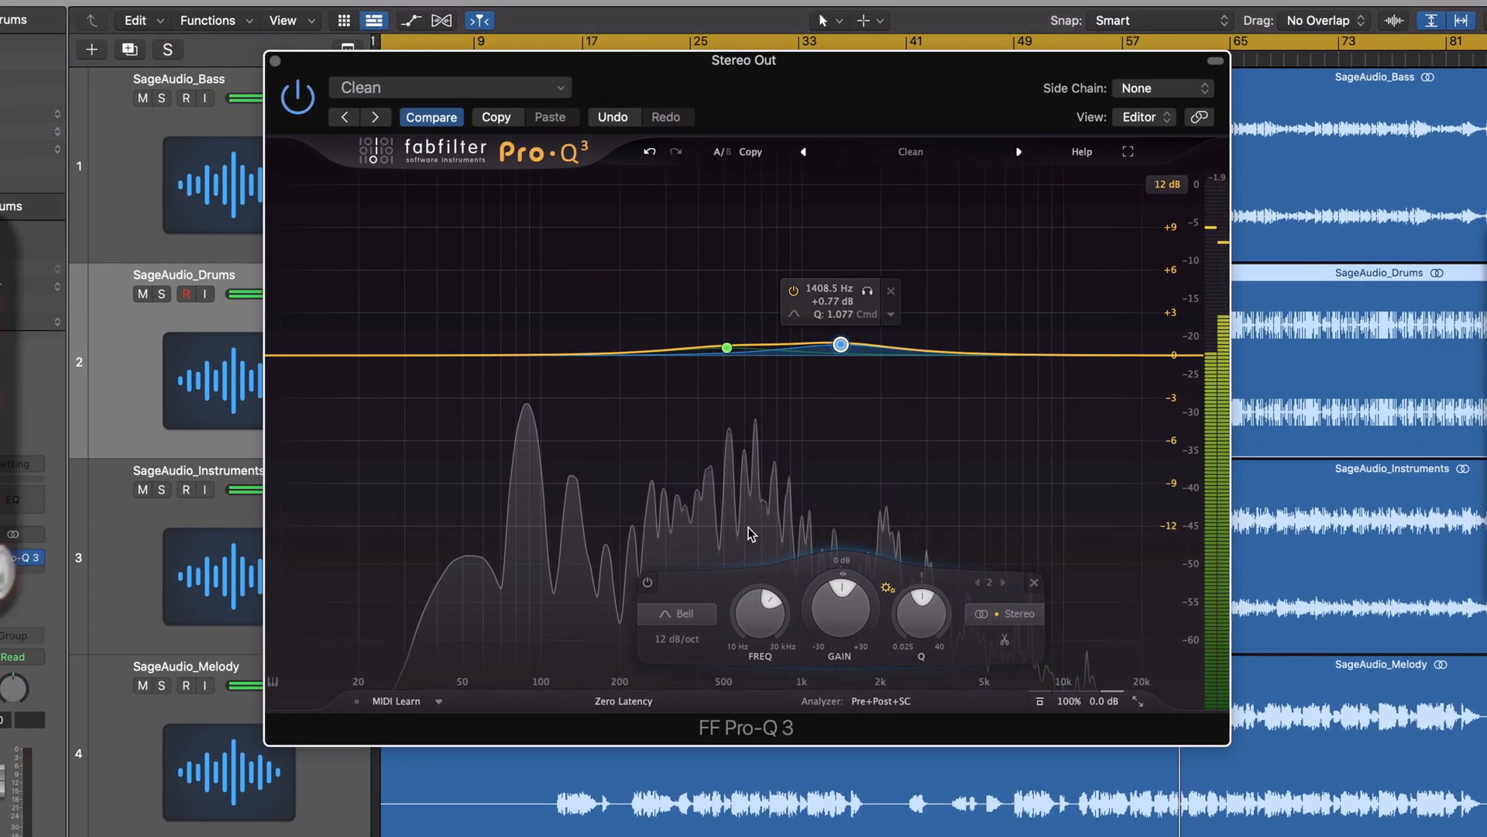
pyautogui.moveTo(495, 355); pyautogui.dragTo(566, 333)
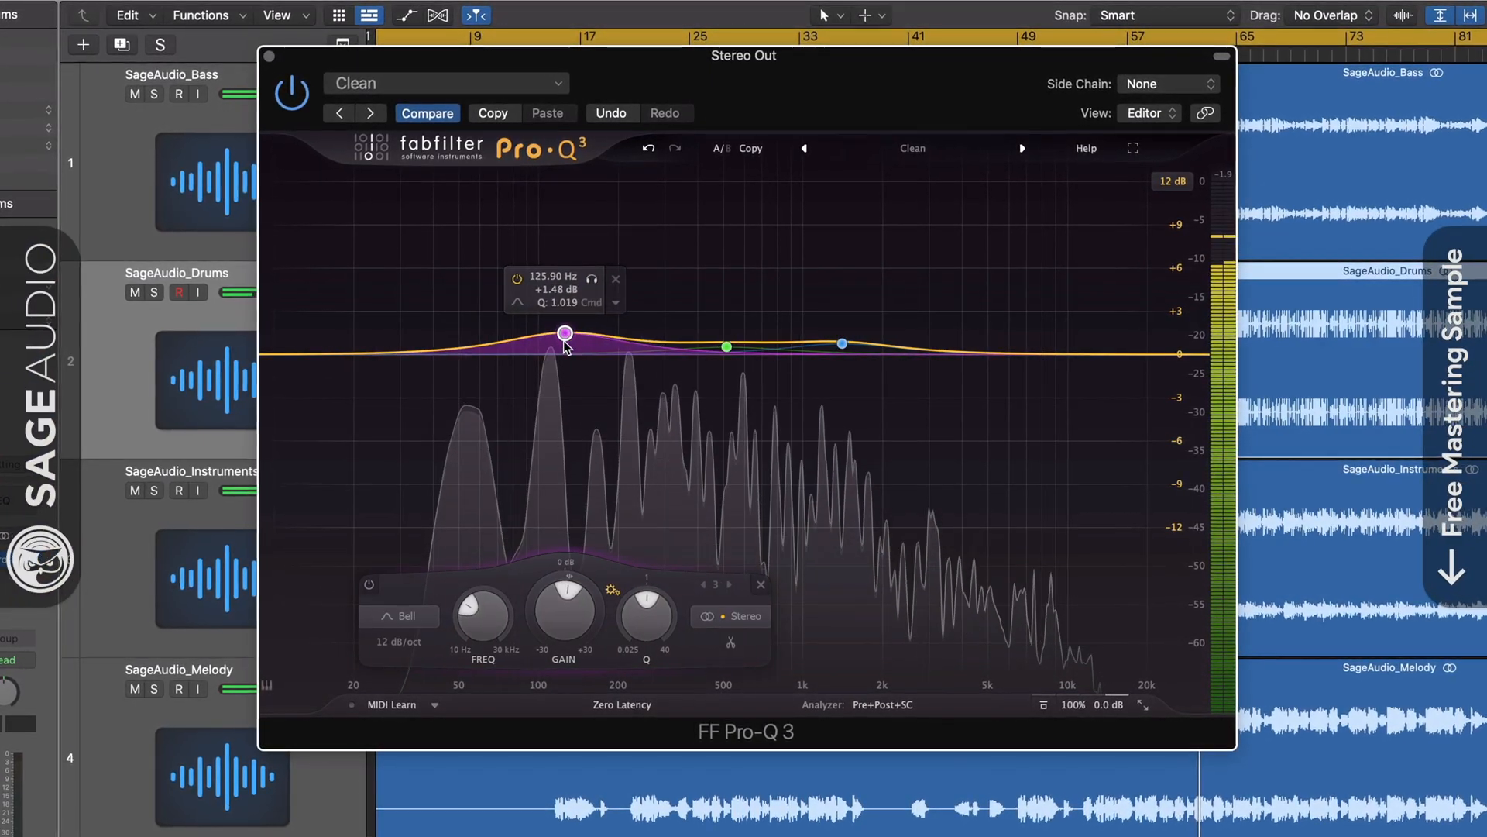
pyautogui.click(622, 705)
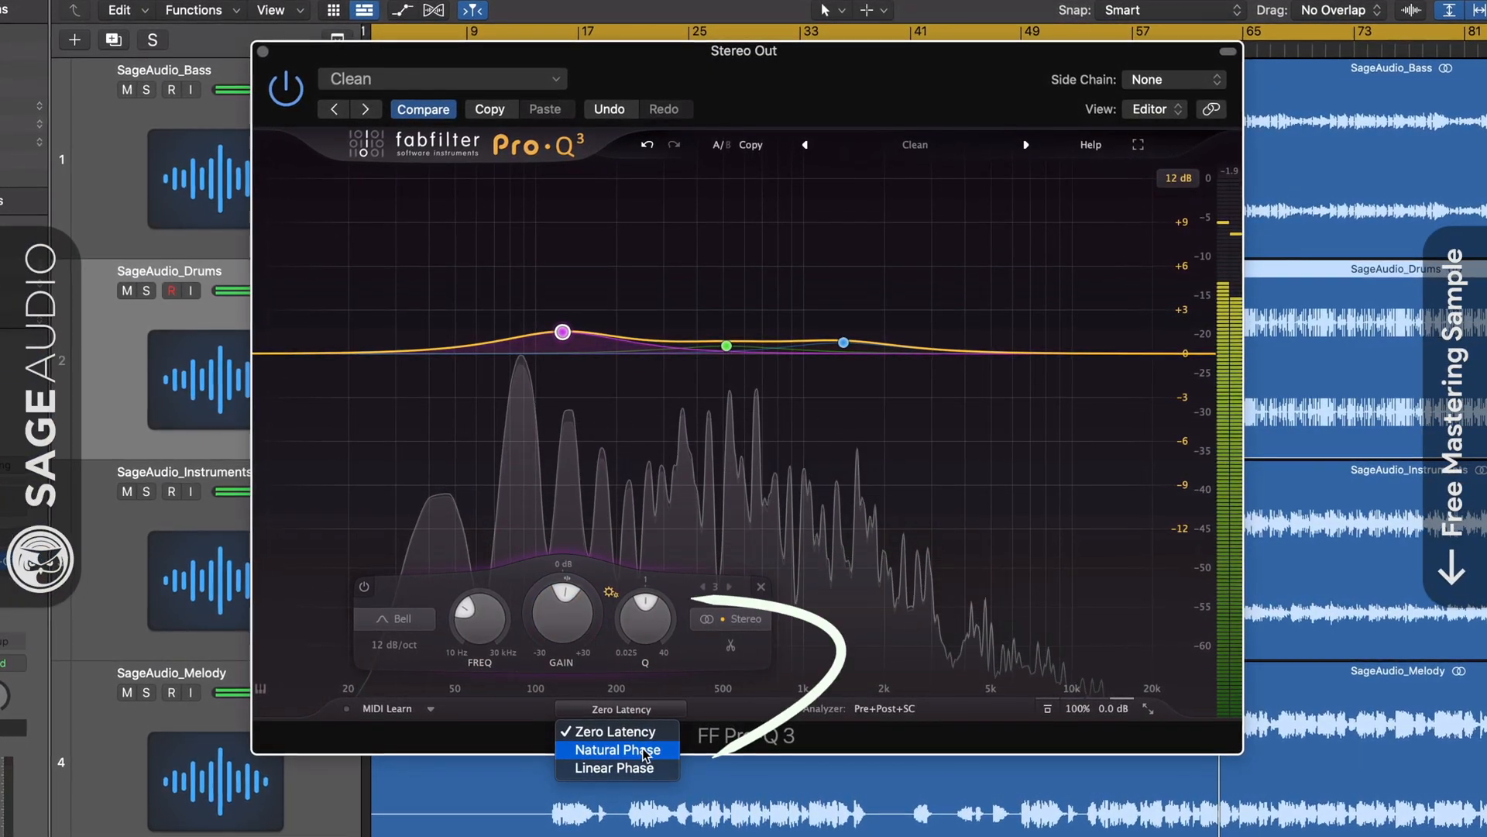
pyautogui.click(635, 769)
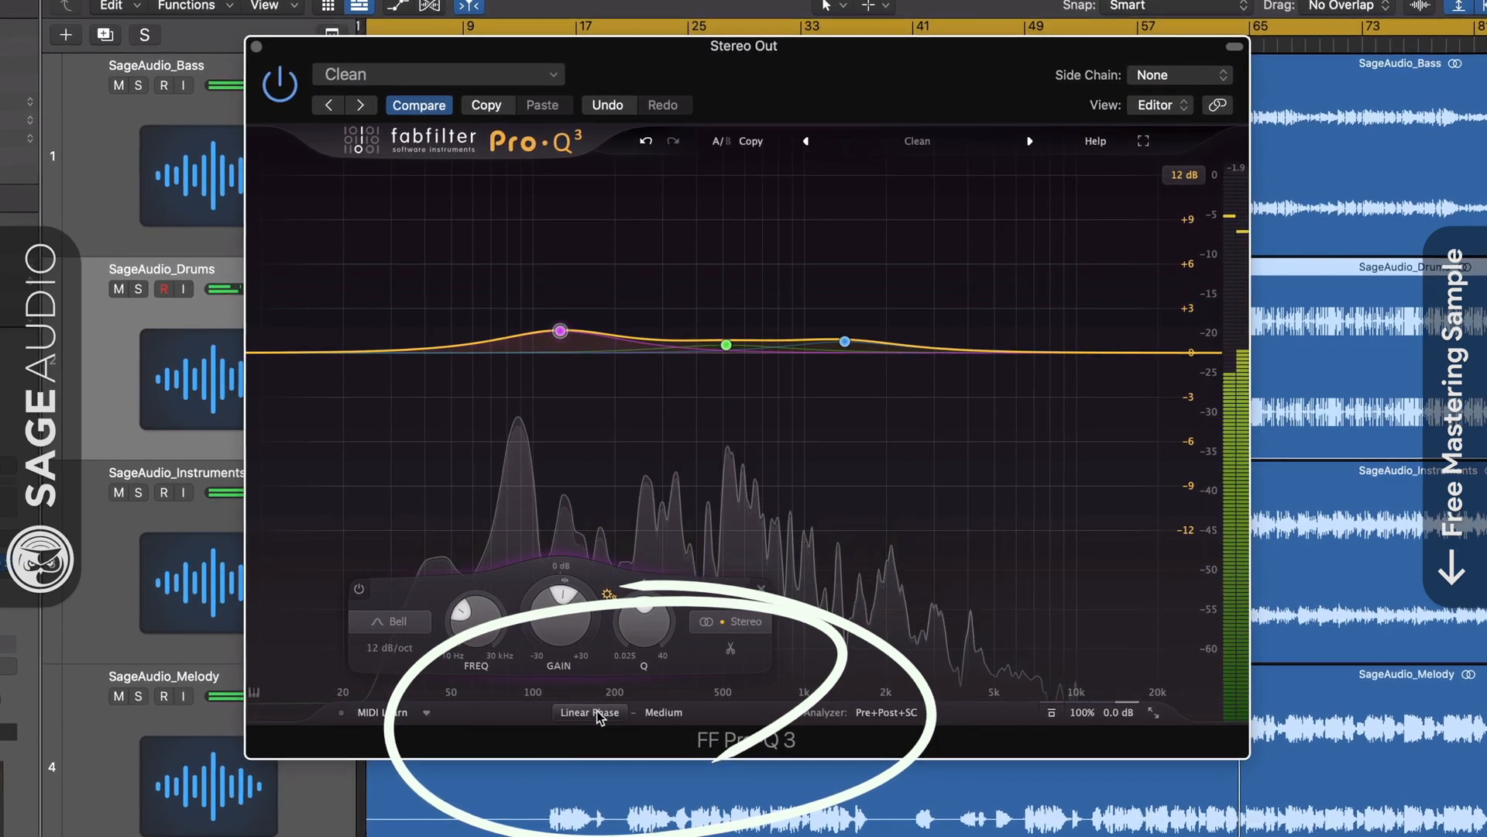
pyautogui.click(608, 710)
pyautogui.click(617, 756)
pyautogui.click(599, 713)
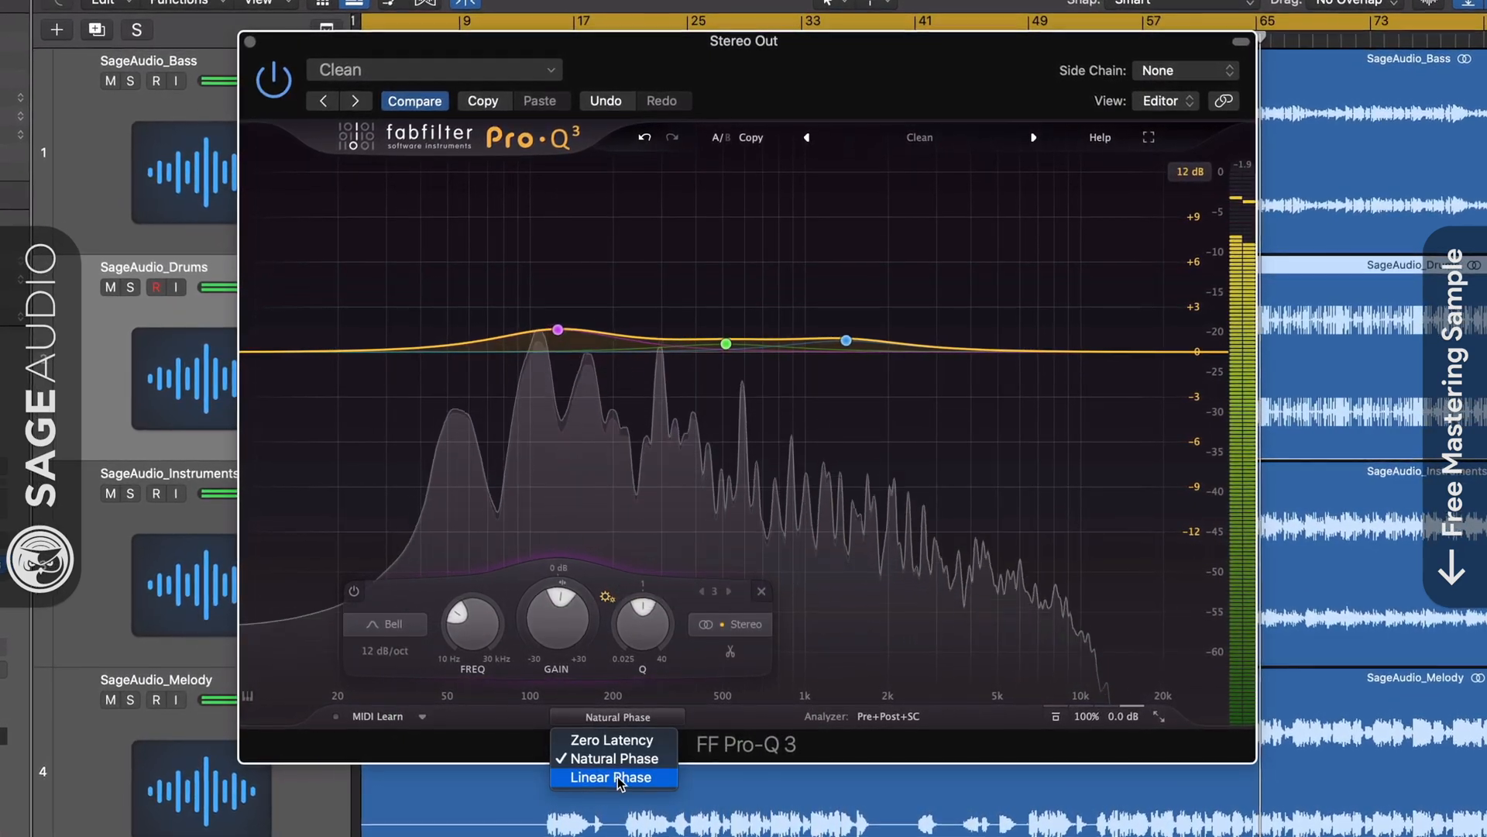
pyautogui.click(620, 774)
# Set linear phase quality to High, try Zero Latency and Natural Phase, then return to Linear Phase.
pyautogui.click(659, 717)
pyautogui.click(658, 778)
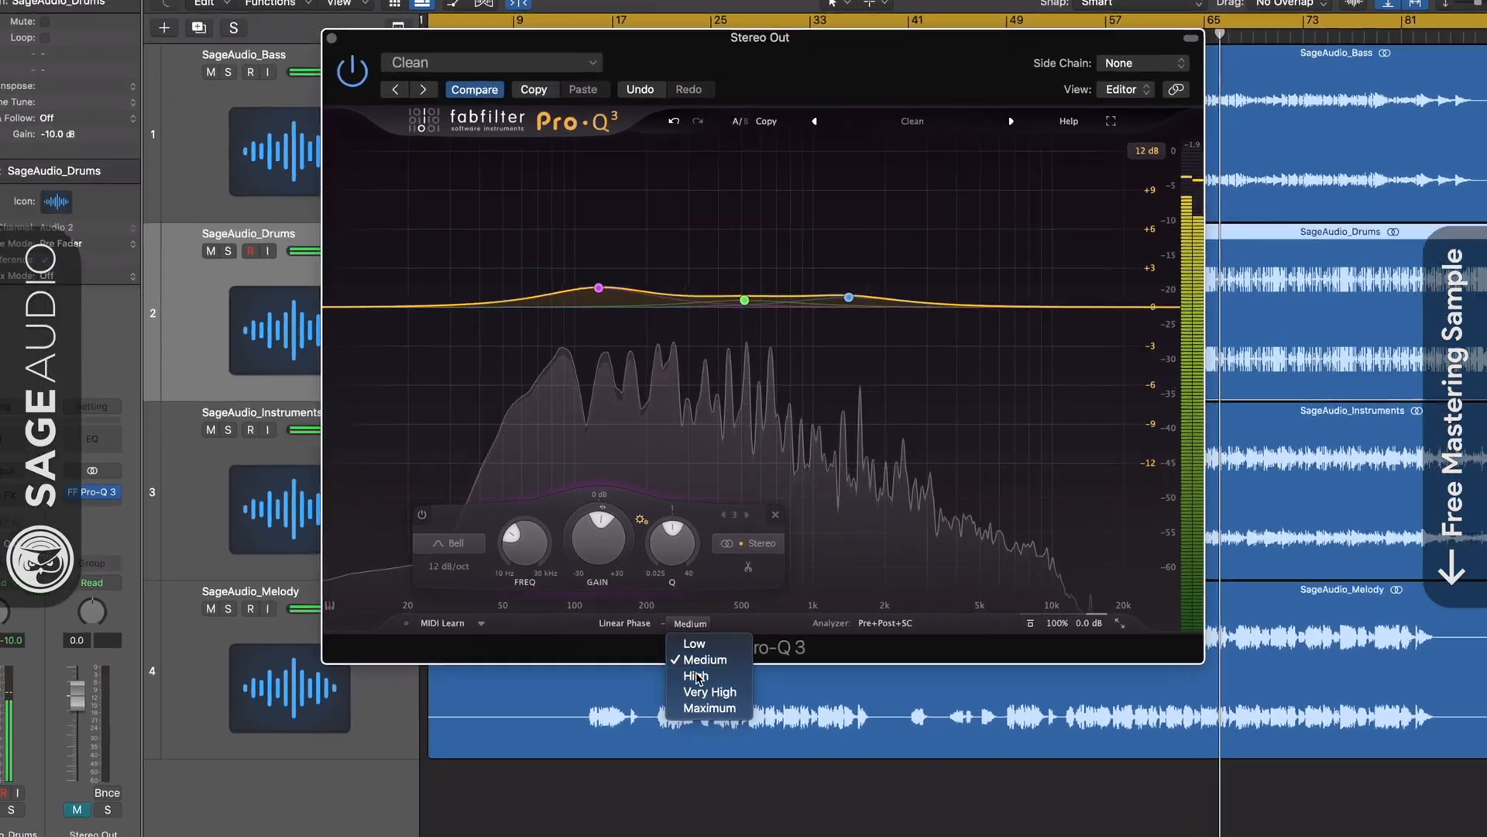
pyautogui.click(685, 572)
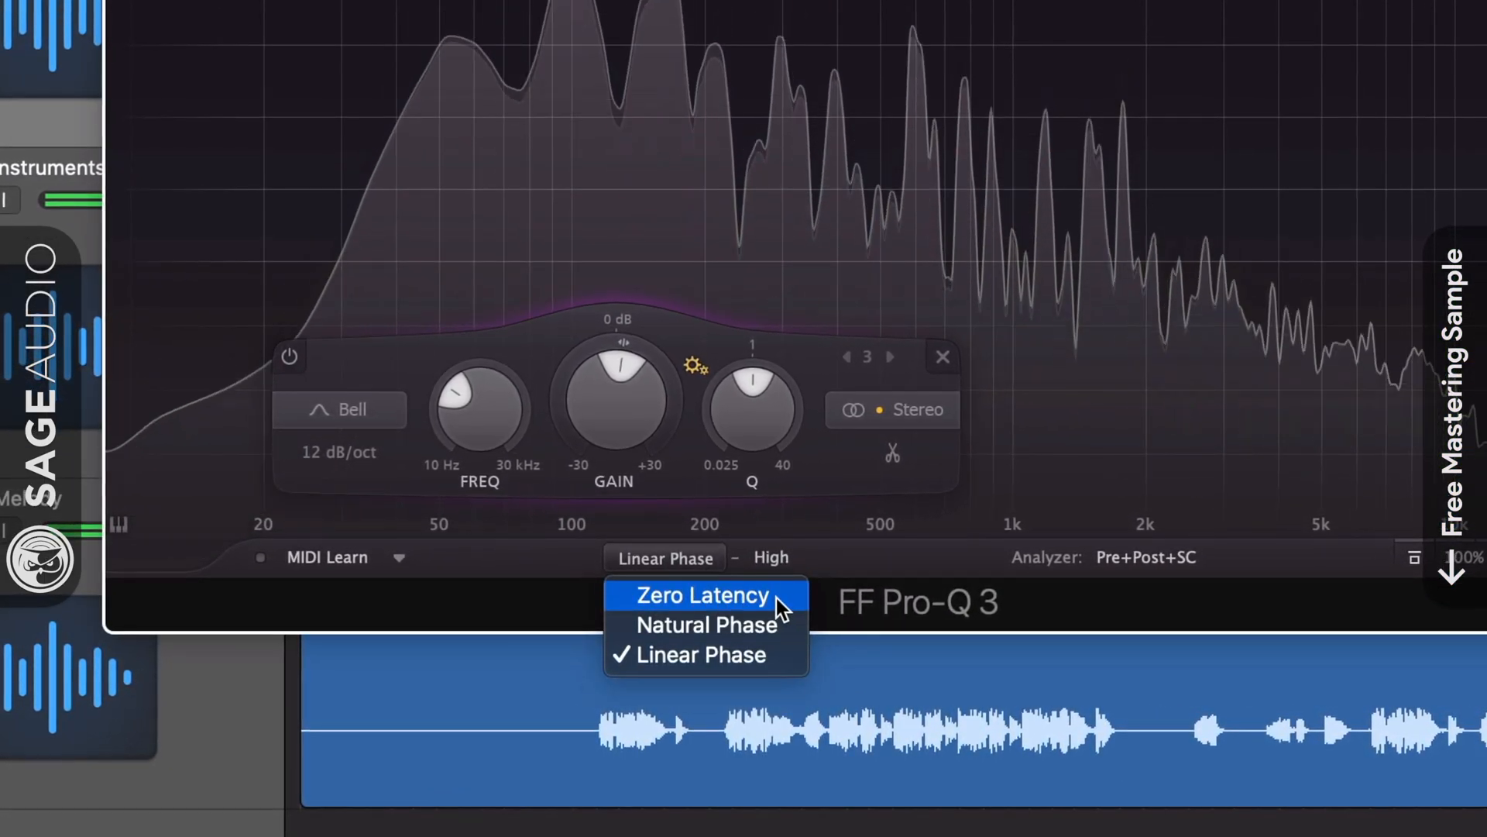
pyautogui.click(773, 598)
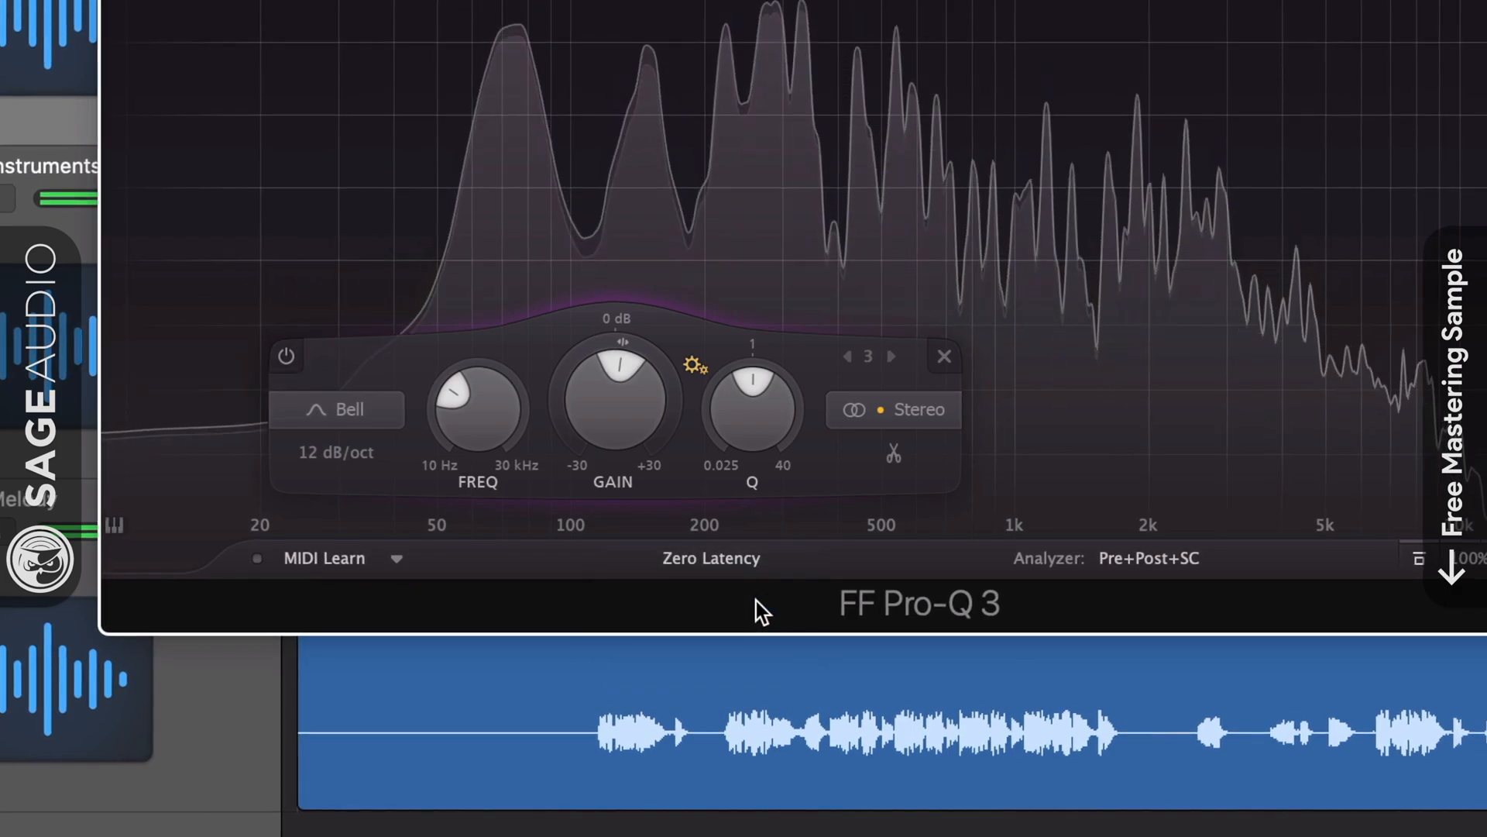
pyautogui.click(748, 559)
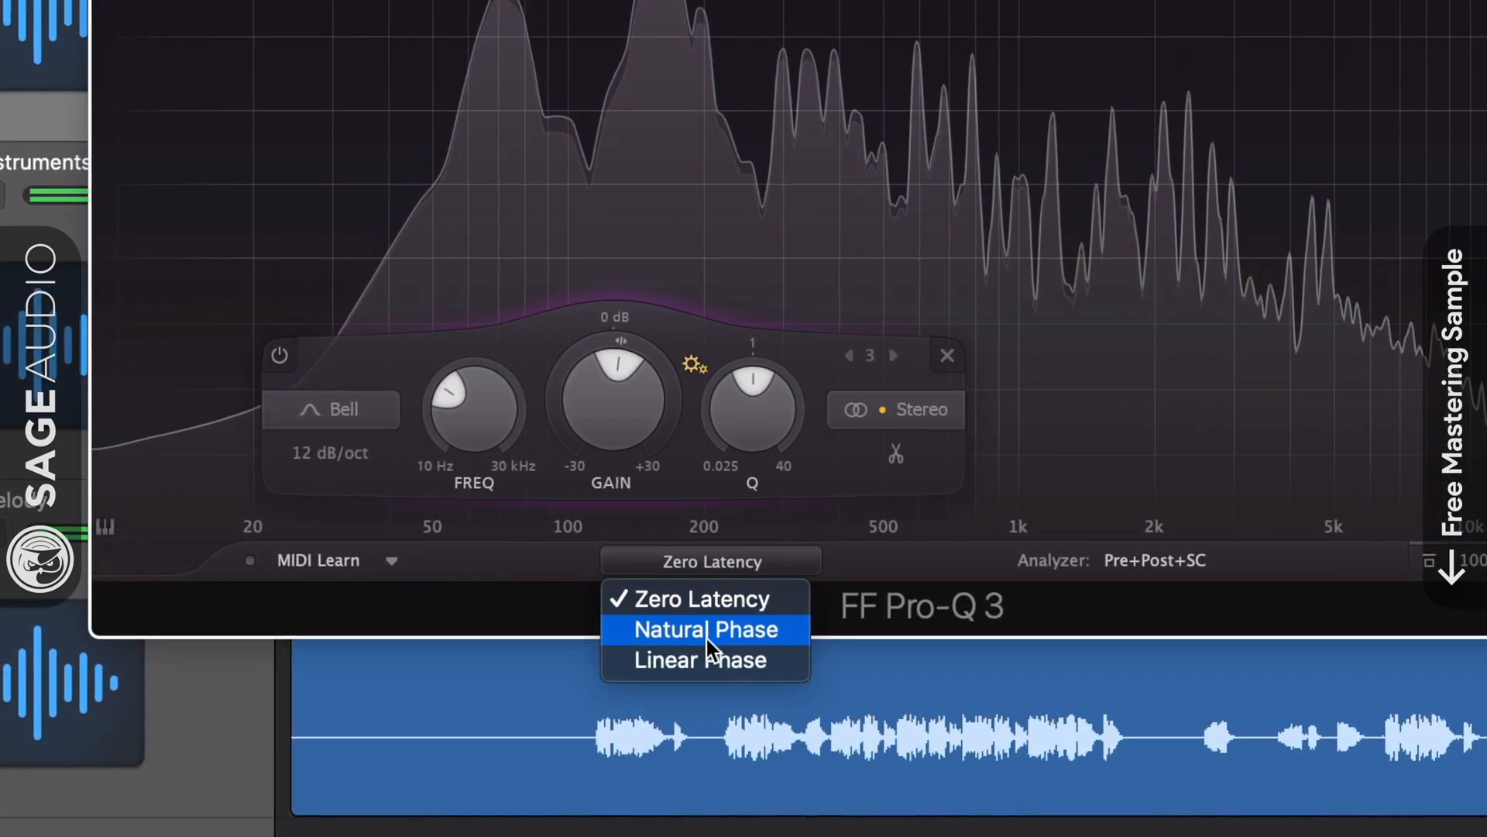
pyautogui.click(788, 640)
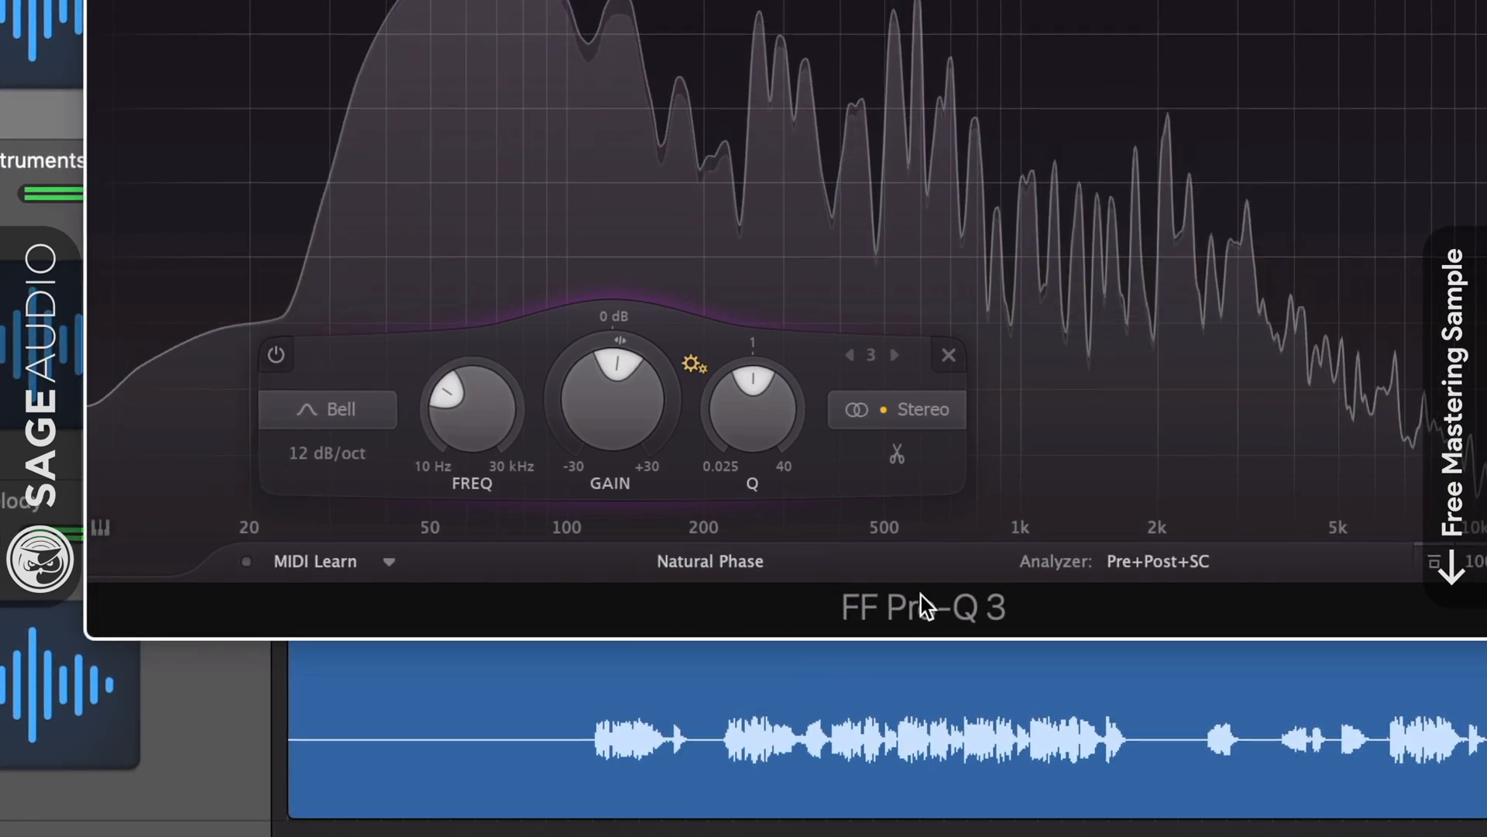
pyautogui.click(756, 565)
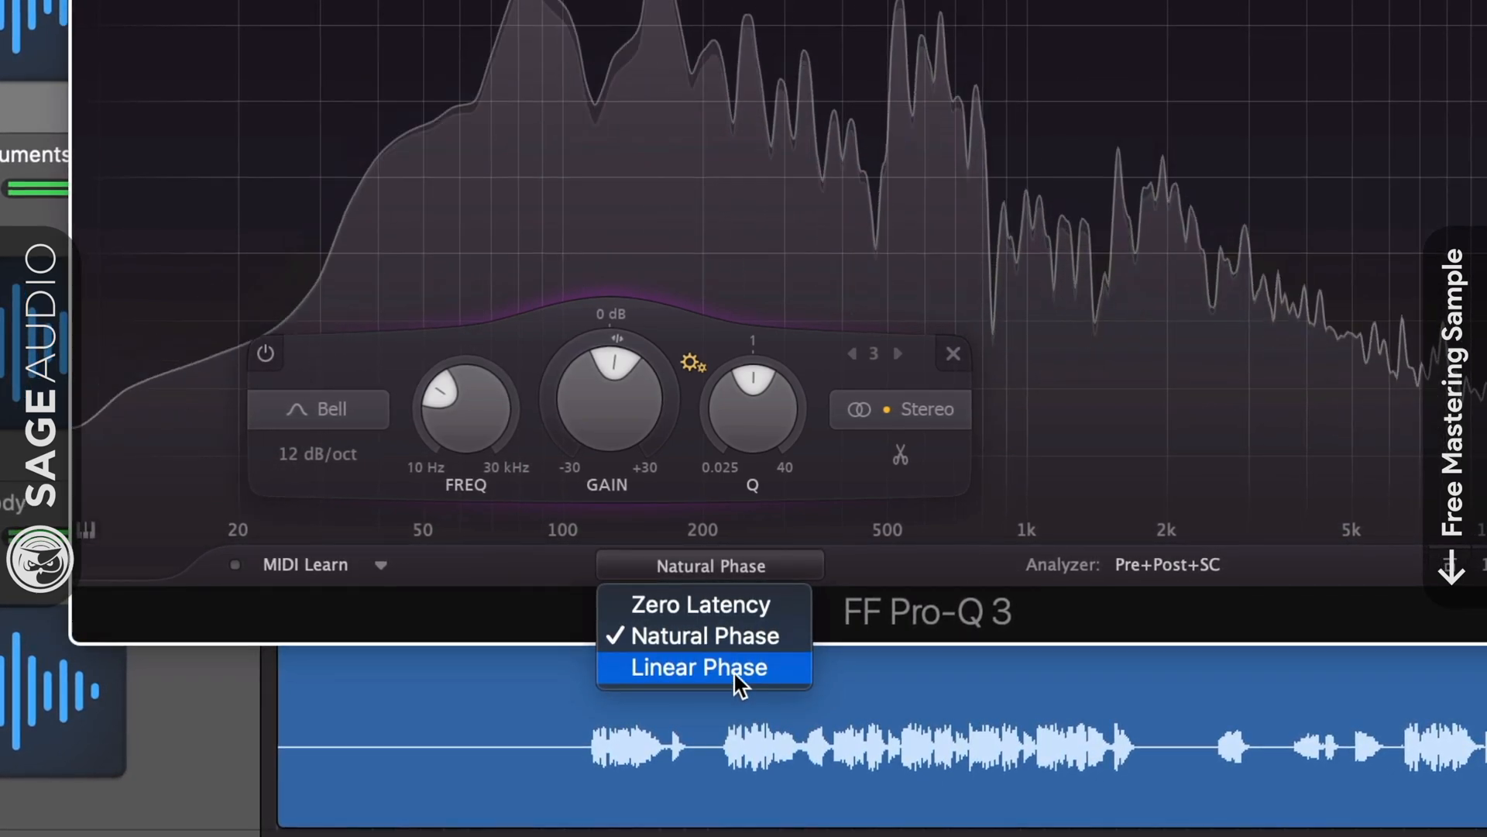
pyautogui.click(770, 666)
# Step linear phase quality through Low, Medium and High, finishing at Very High.
pyautogui.click(773, 565)
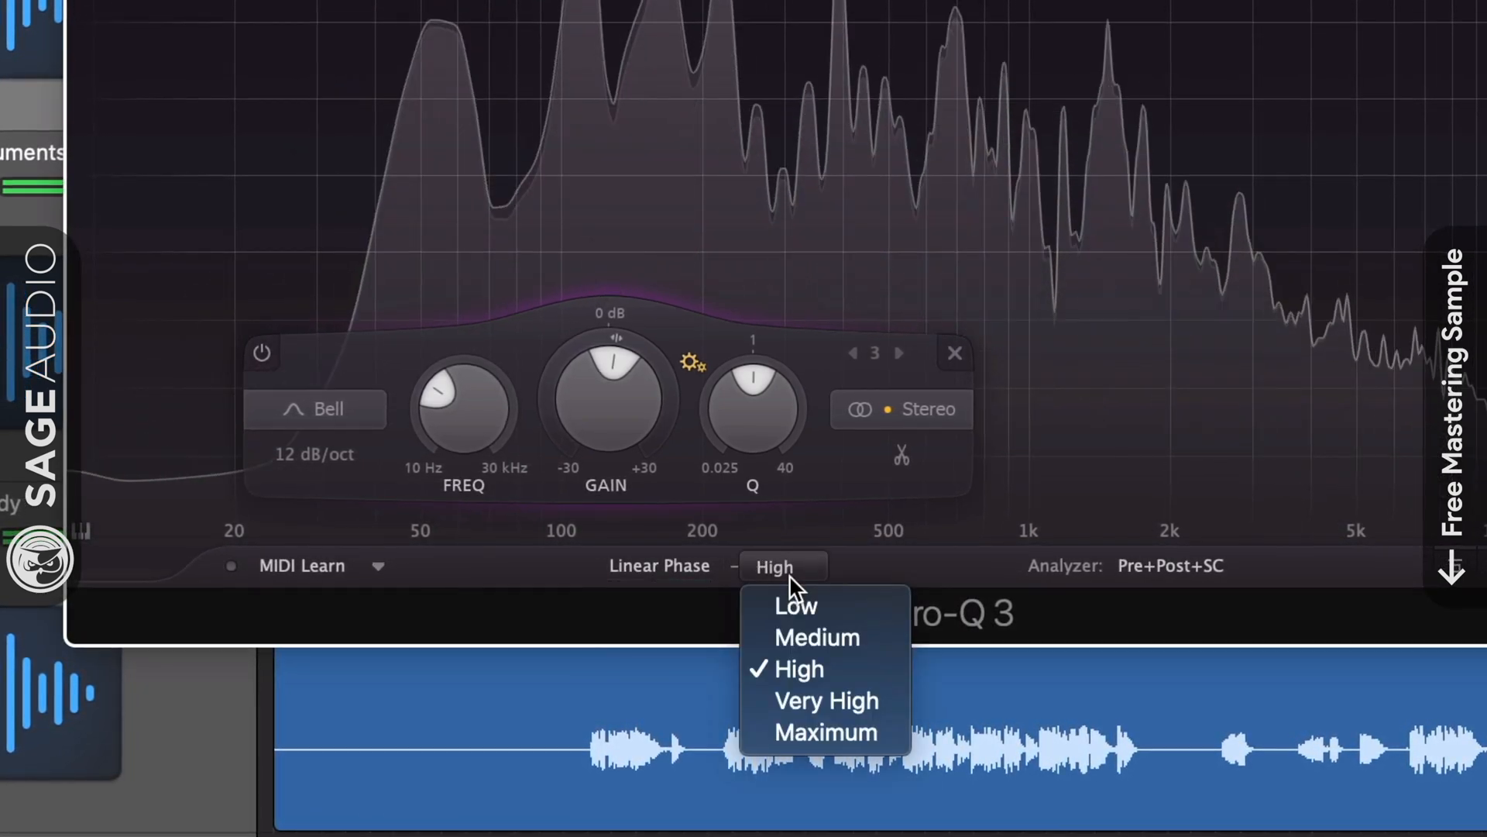
pyautogui.click(789, 604)
pyautogui.click(786, 569)
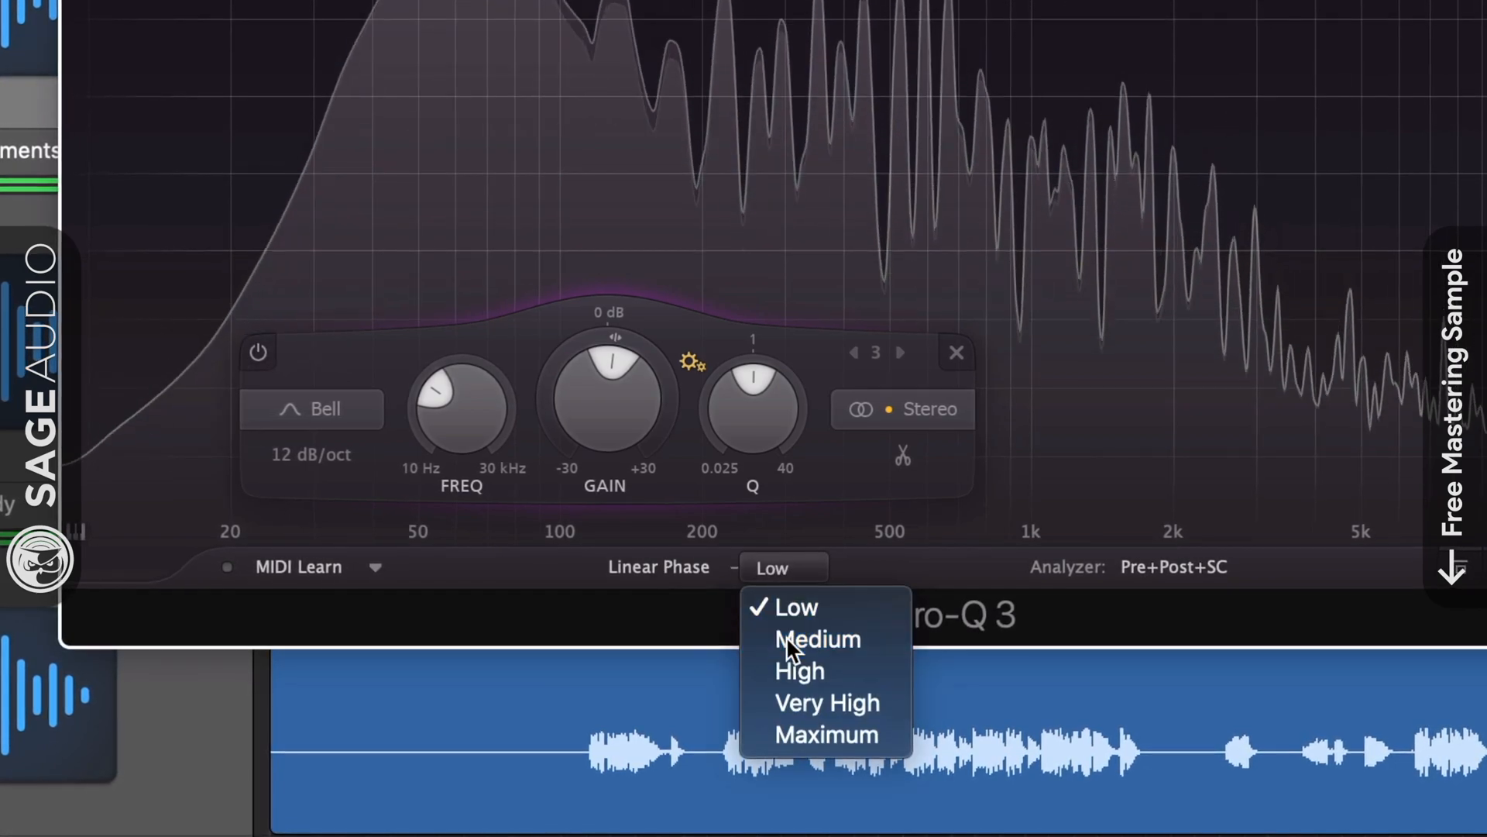
pyautogui.click(787, 637)
pyautogui.click(788, 564)
pyautogui.click(784, 666)
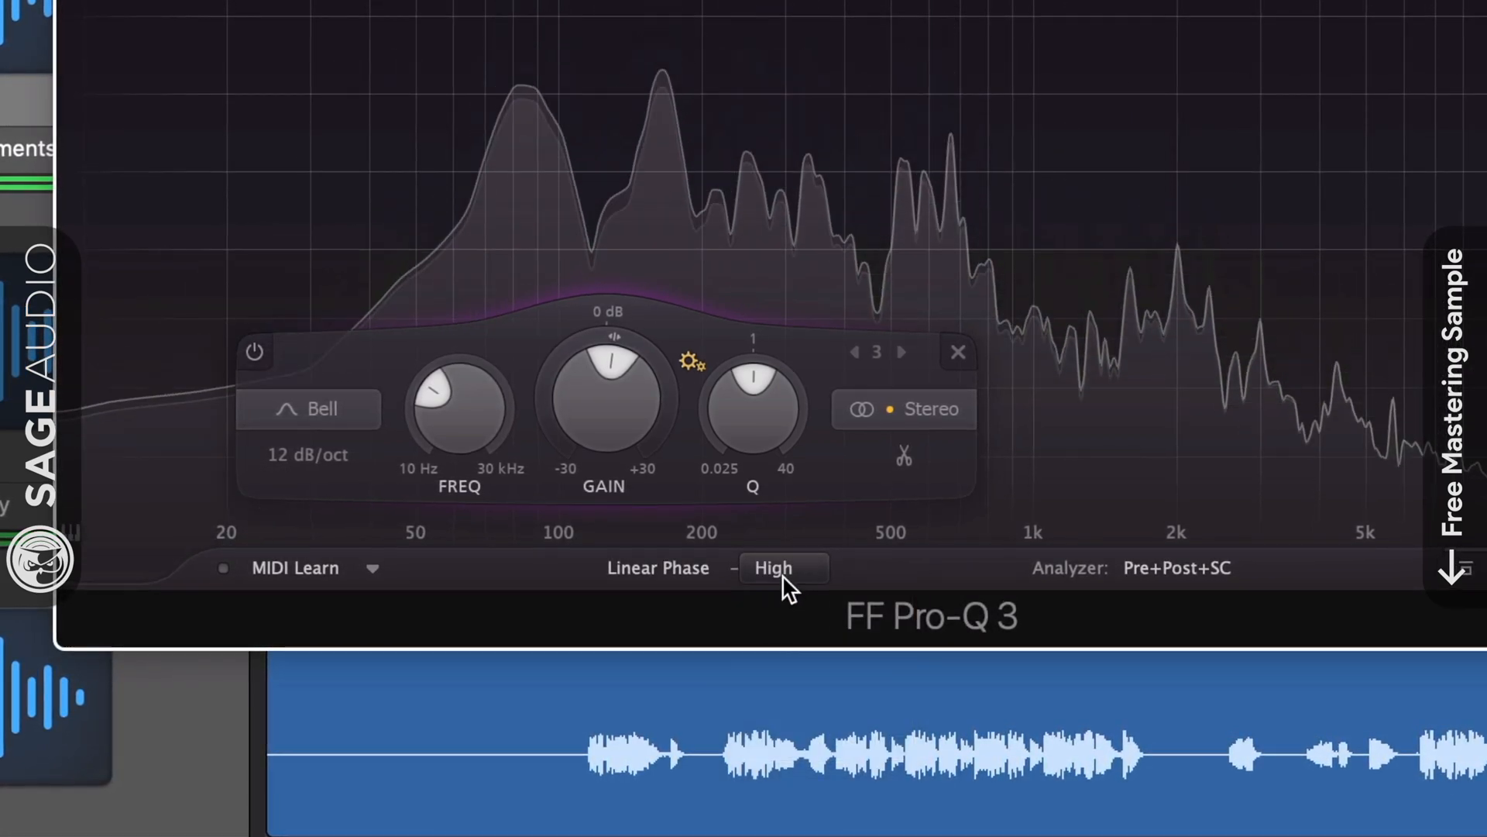
pyautogui.click(785, 571)
pyautogui.click(788, 701)
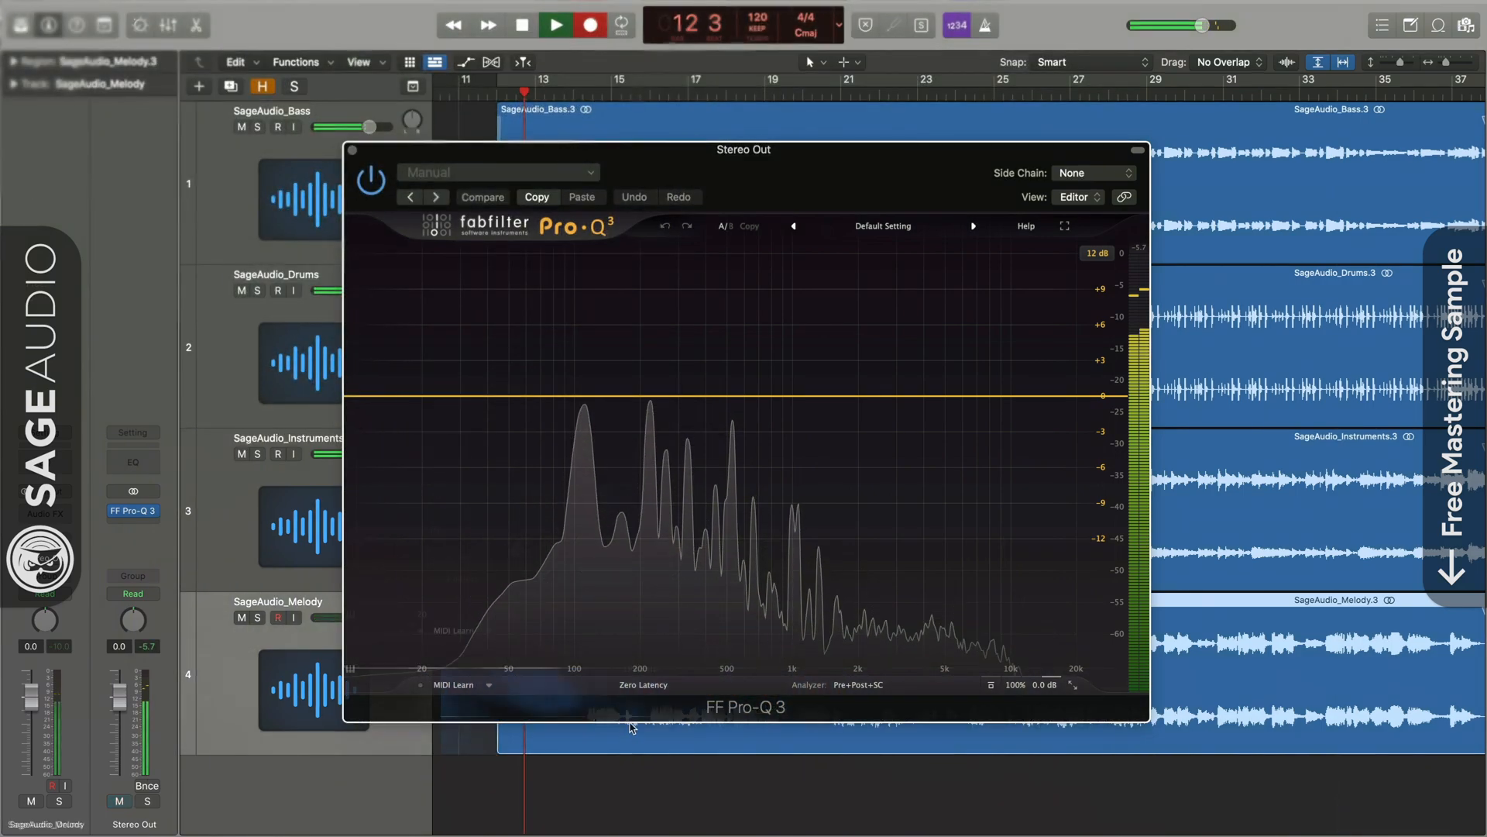
# Try Natural Phase and Linear Phase processing, then settle on Zero Latency.
pyautogui.click(642, 686)
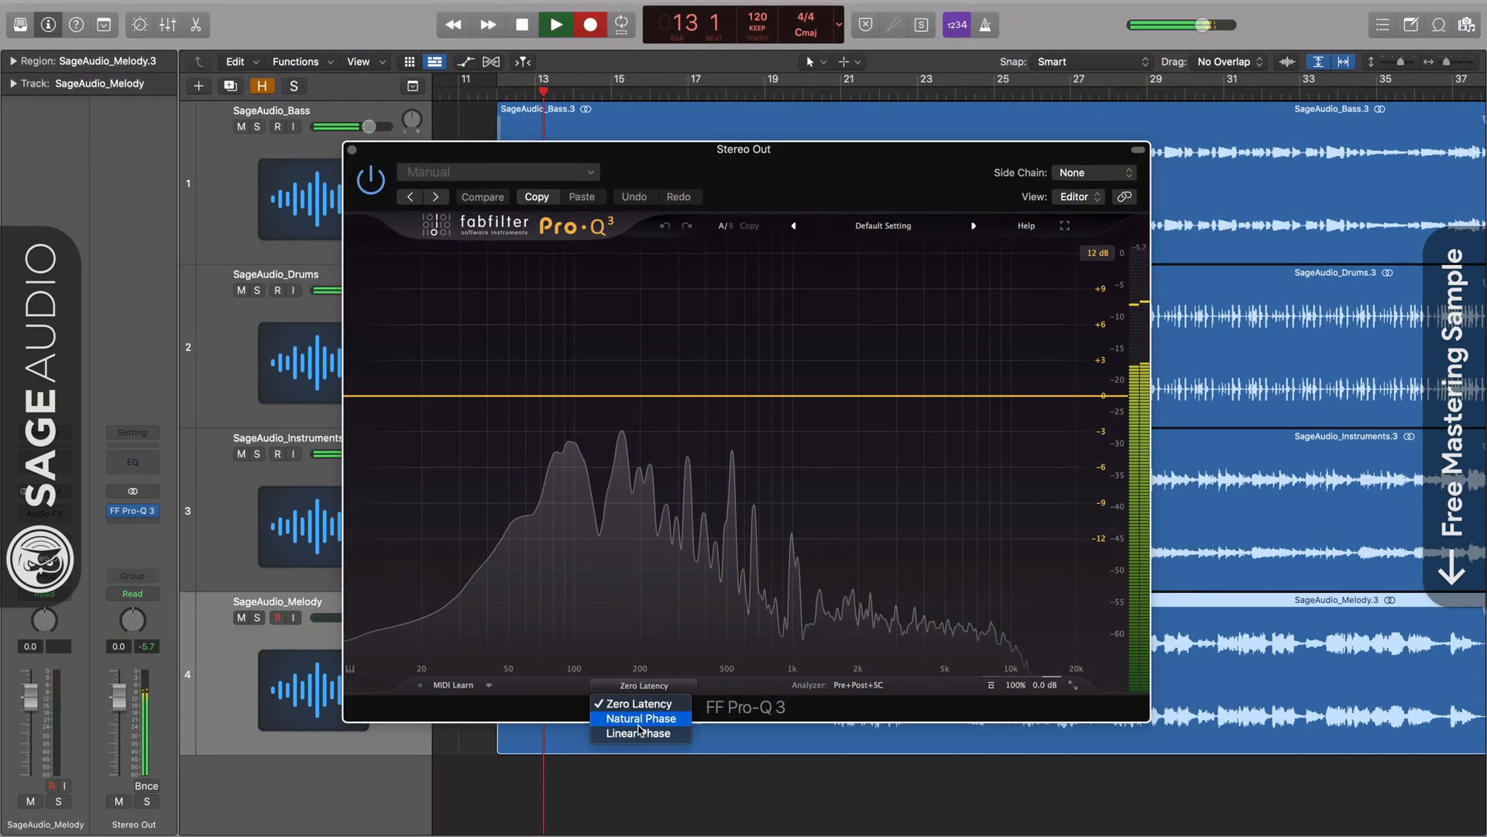
pyautogui.click(641, 718)
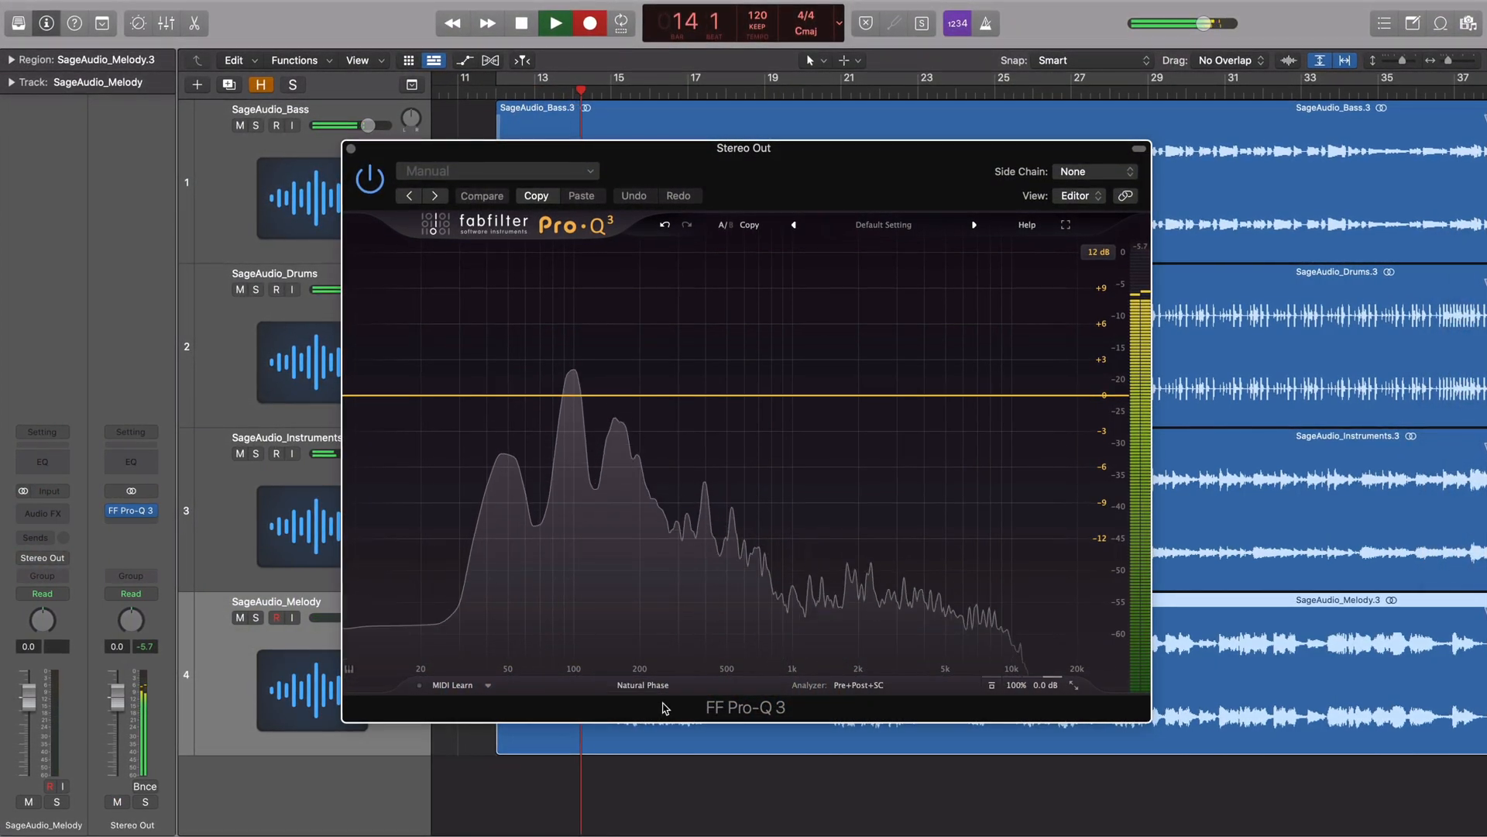
pyautogui.click(645, 686)
pyautogui.click(668, 735)
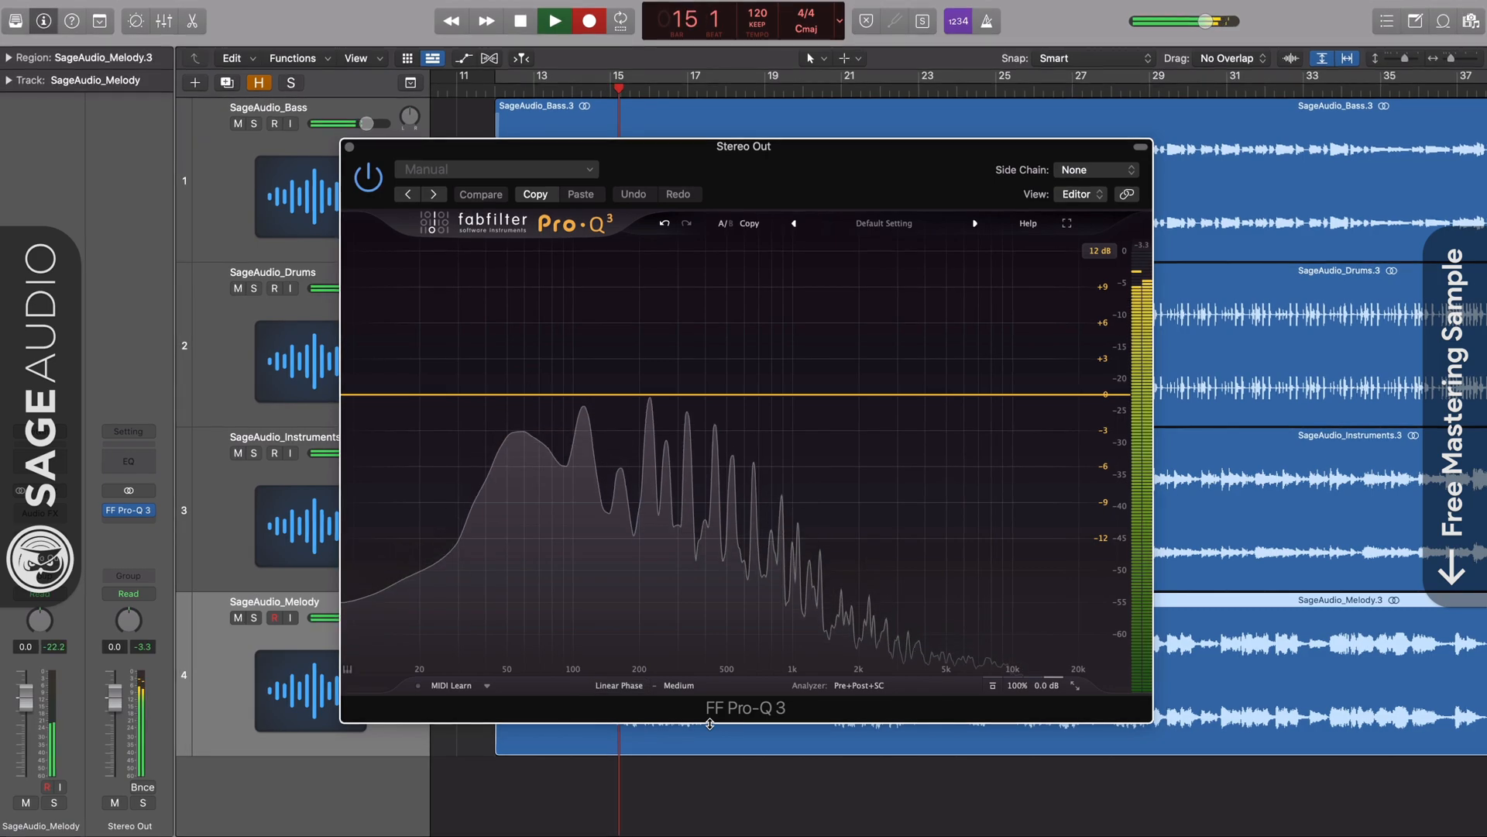
pyautogui.click(631, 692)
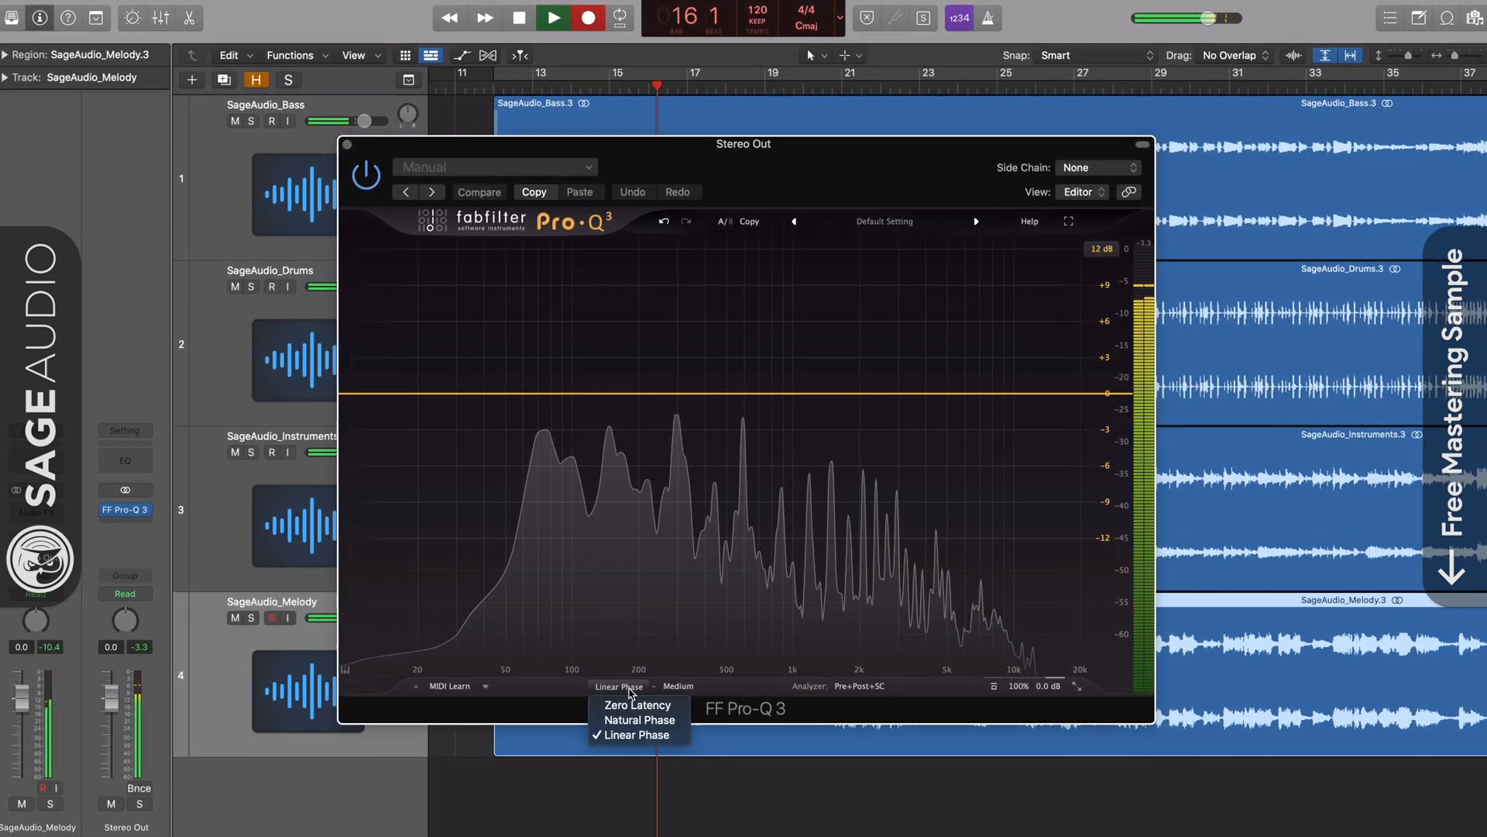
pyautogui.click(631, 703)
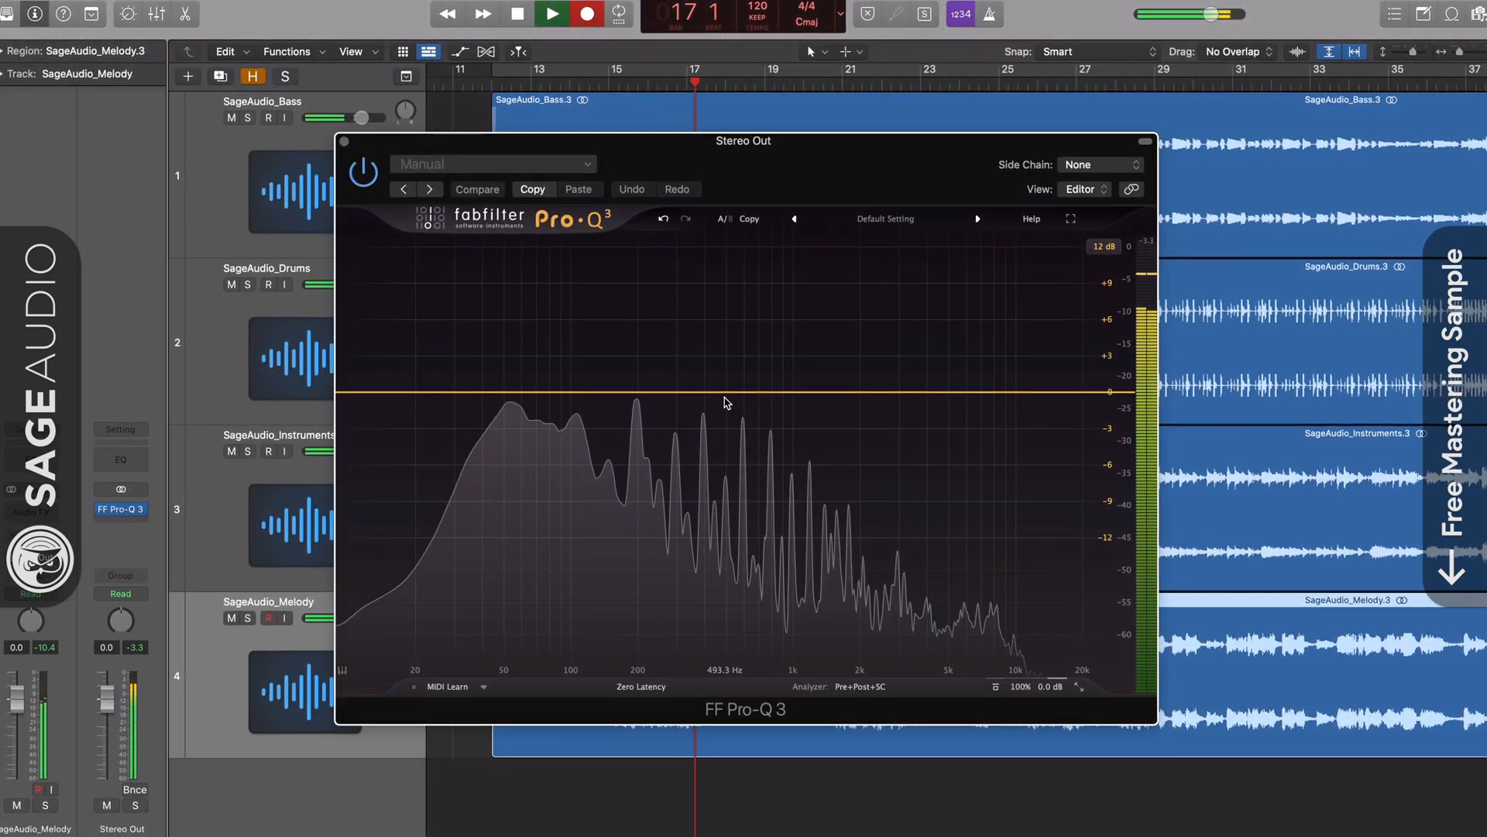
# Create a wide bell boost of about +5.6 dB near 1284 Hz and audition it soloed.
pyautogui.moveTo(727, 392); pyautogui.dragTo(731, 320)
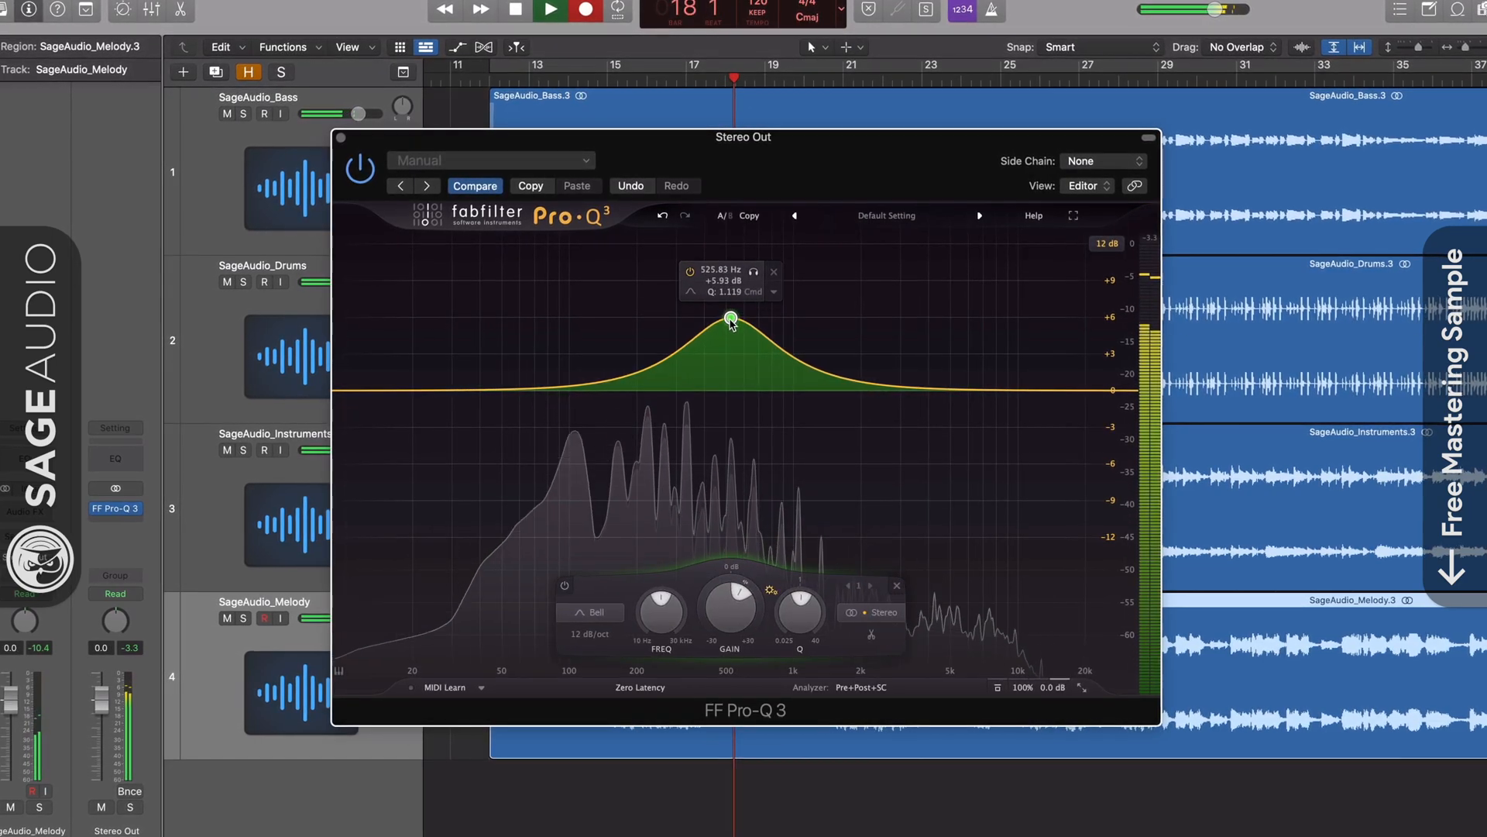
pyautogui.moveTo(799, 598); pyautogui.dragTo(799, 616)
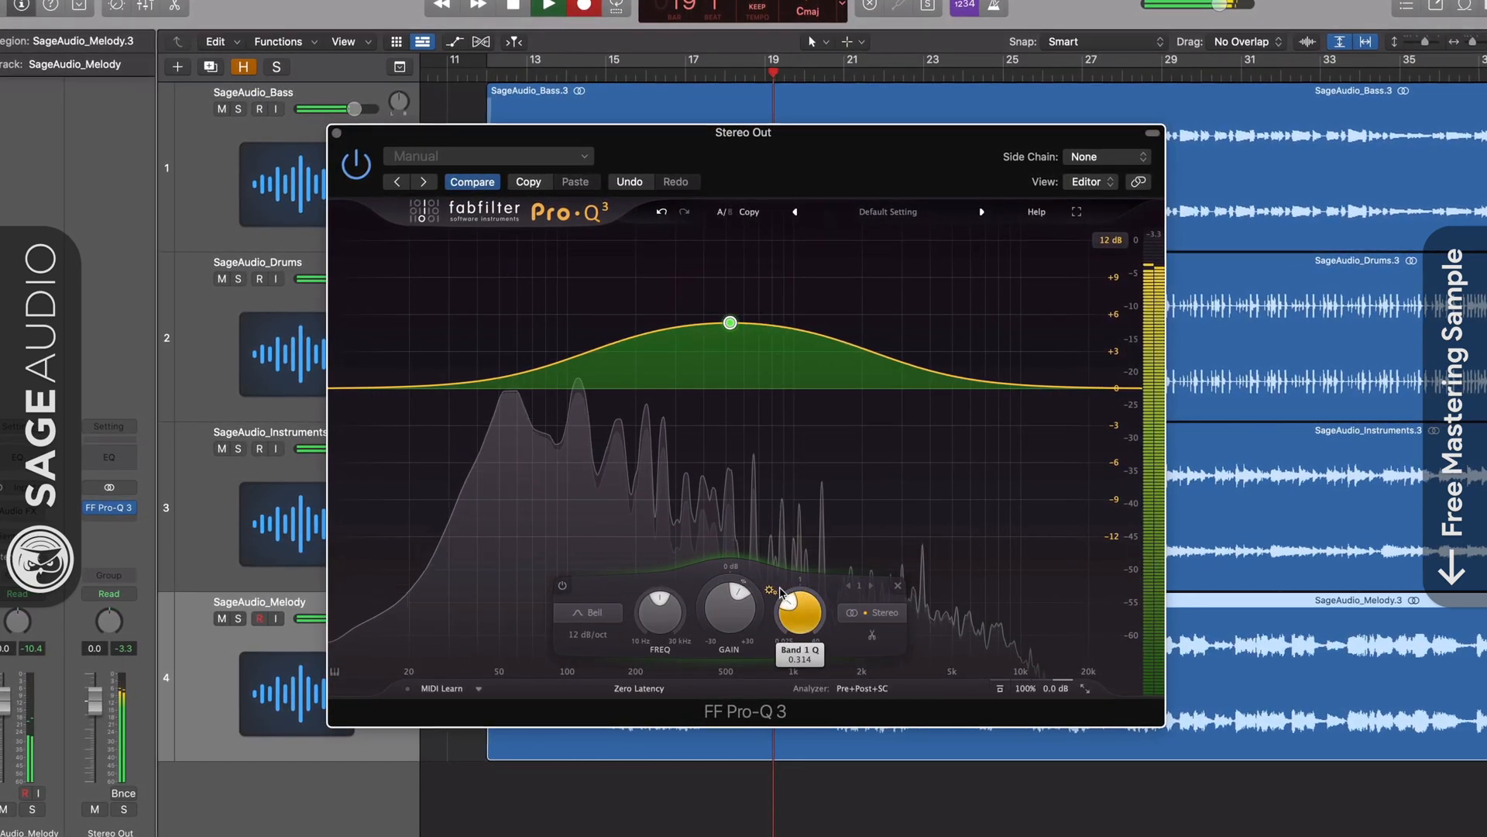
pyautogui.moveTo(730, 323); pyautogui.dragTo(825, 321)
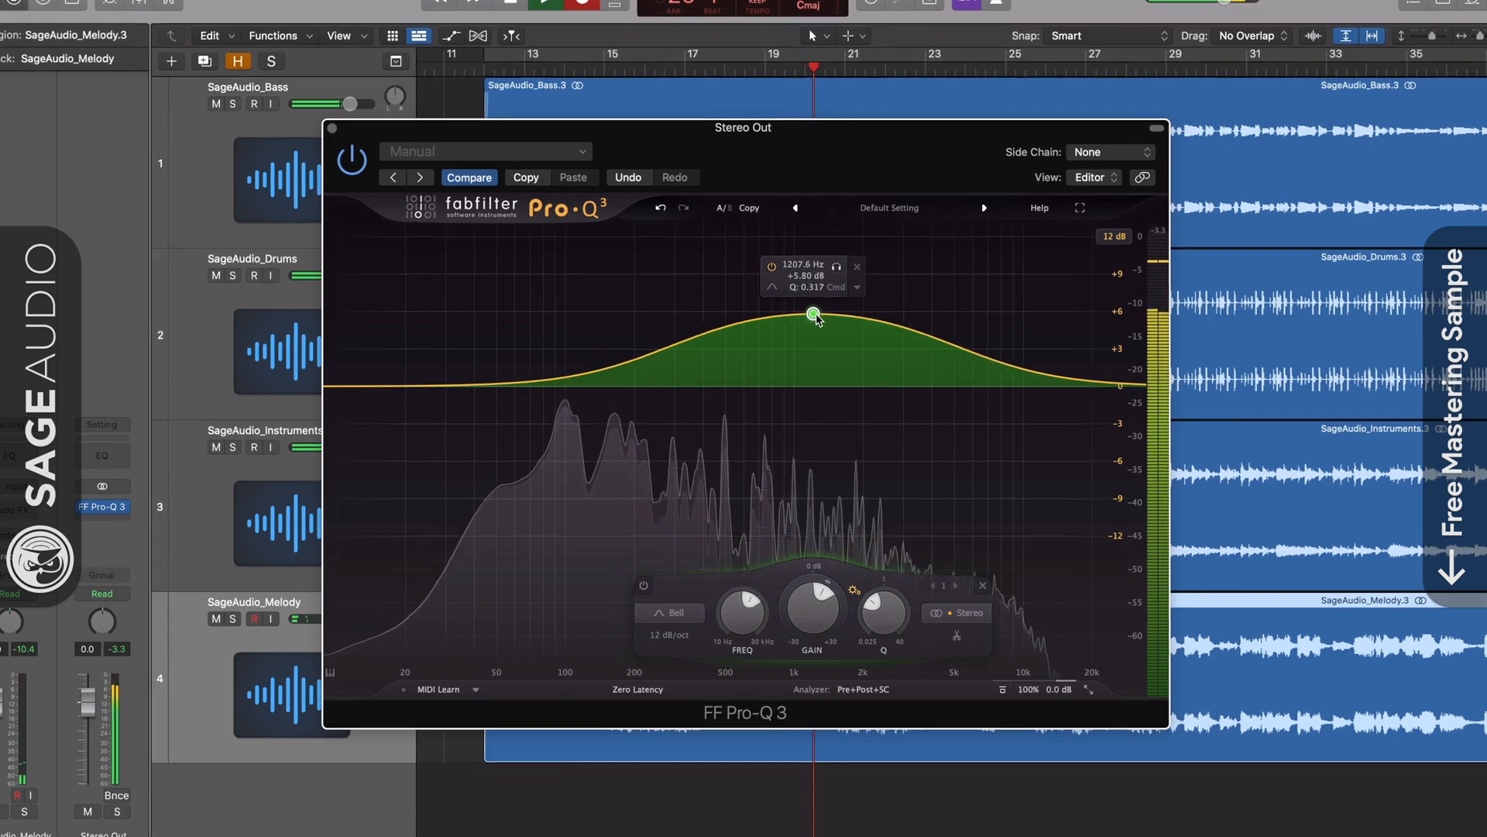
pyautogui.click(843, 271)
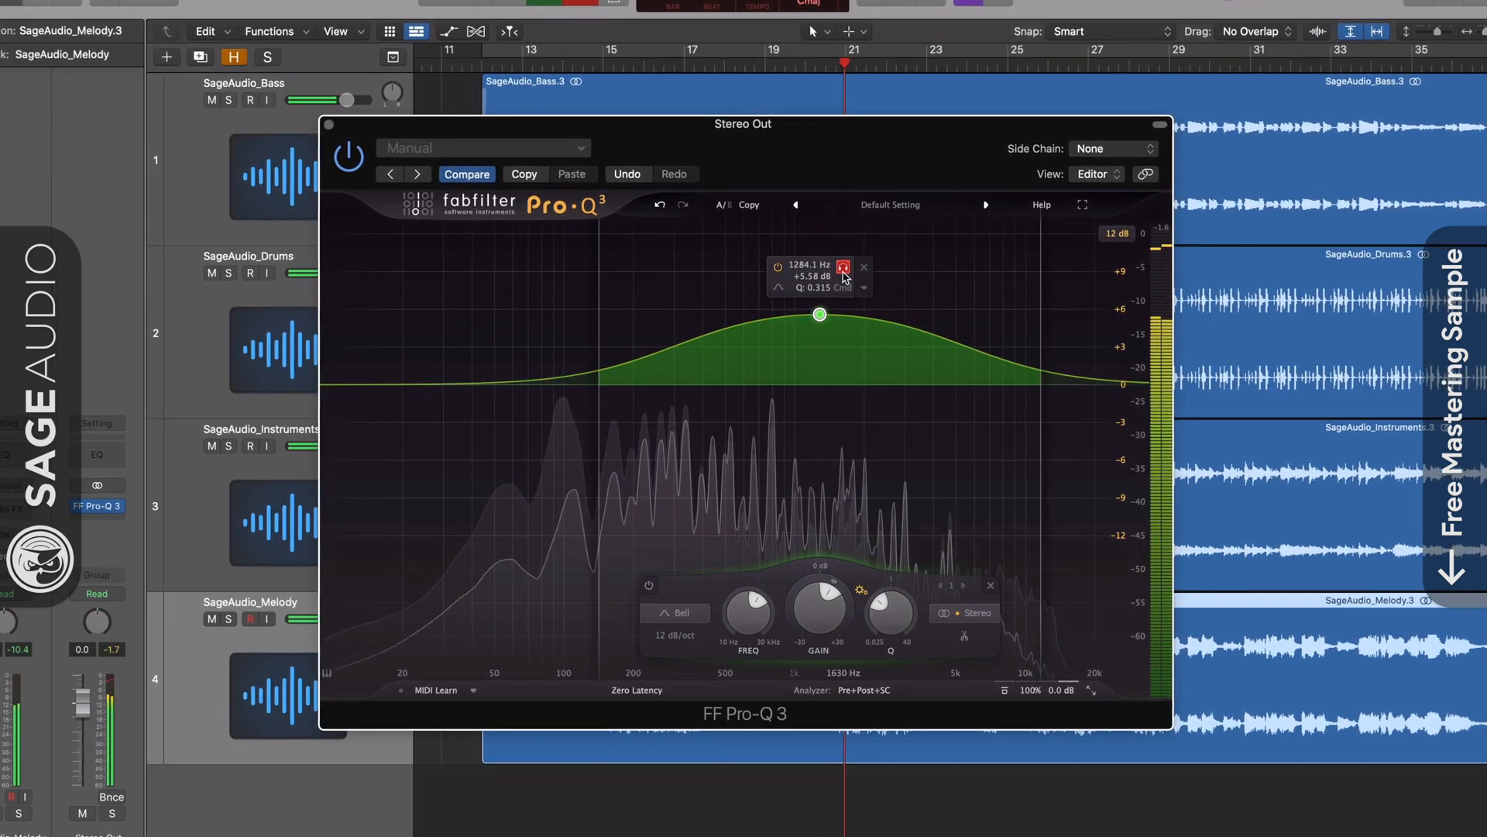
pyautogui.click(843, 269)
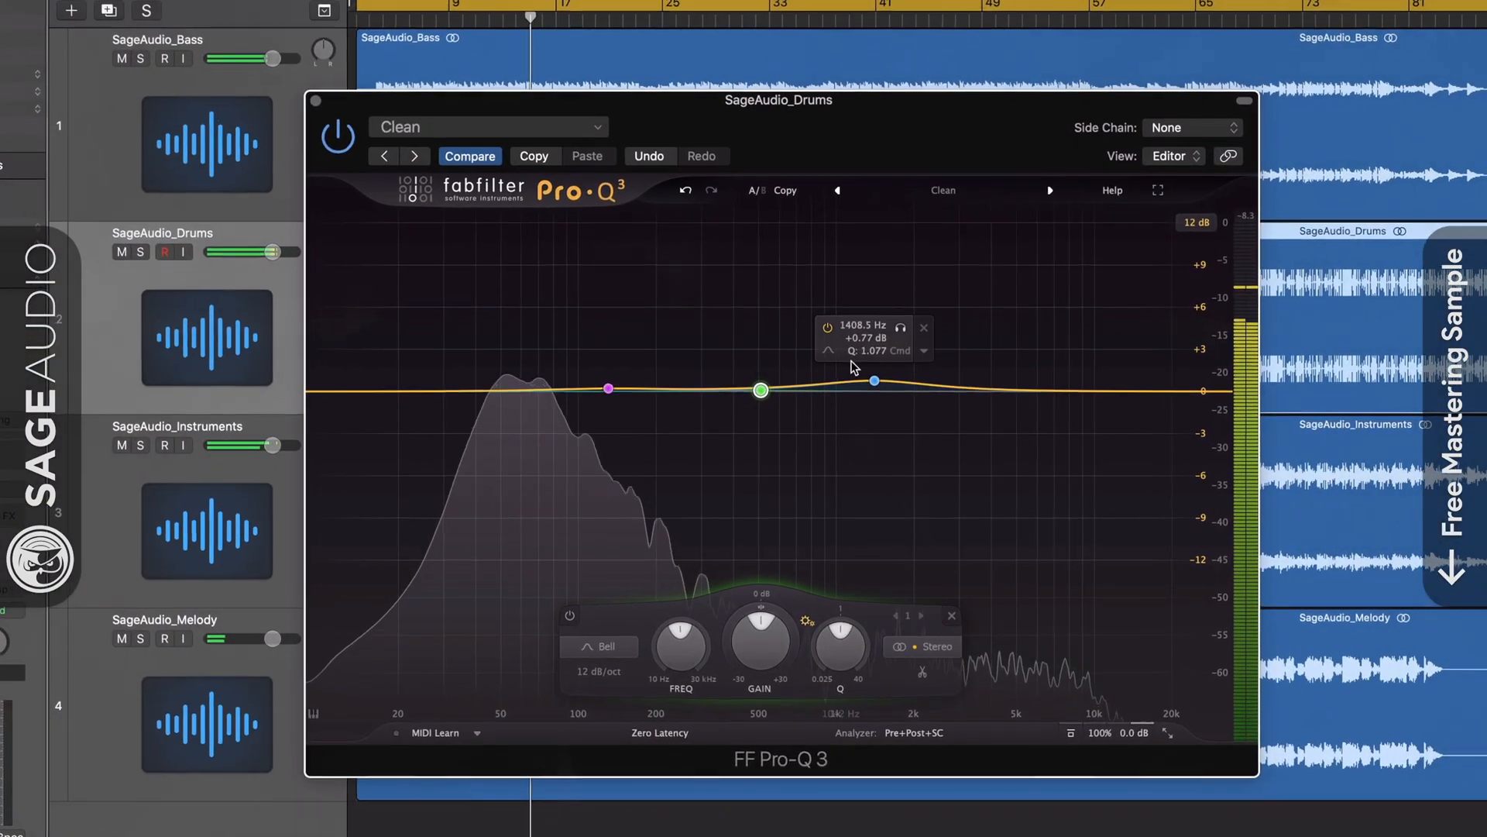
# Cut the blue band slightly near 1.5 kHz, boost green near 505 Hz, and side-chain from SageAudio_Bass.
pyautogui.moveTo(878, 399); pyautogui.dragTo(887, 370)
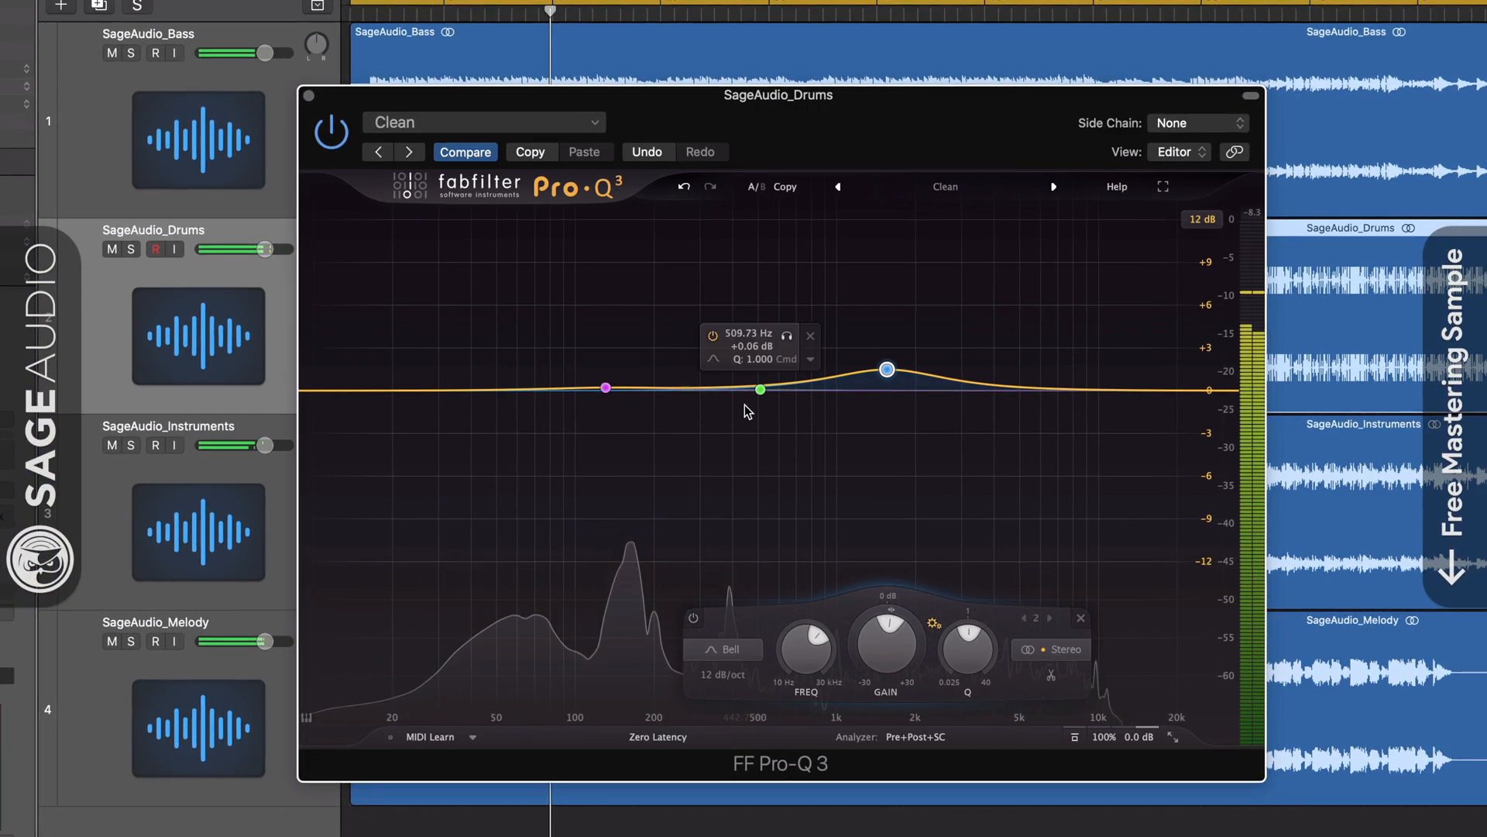
pyautogui.moveTo(760, 388); pyautogui.dragTo(758, 377)
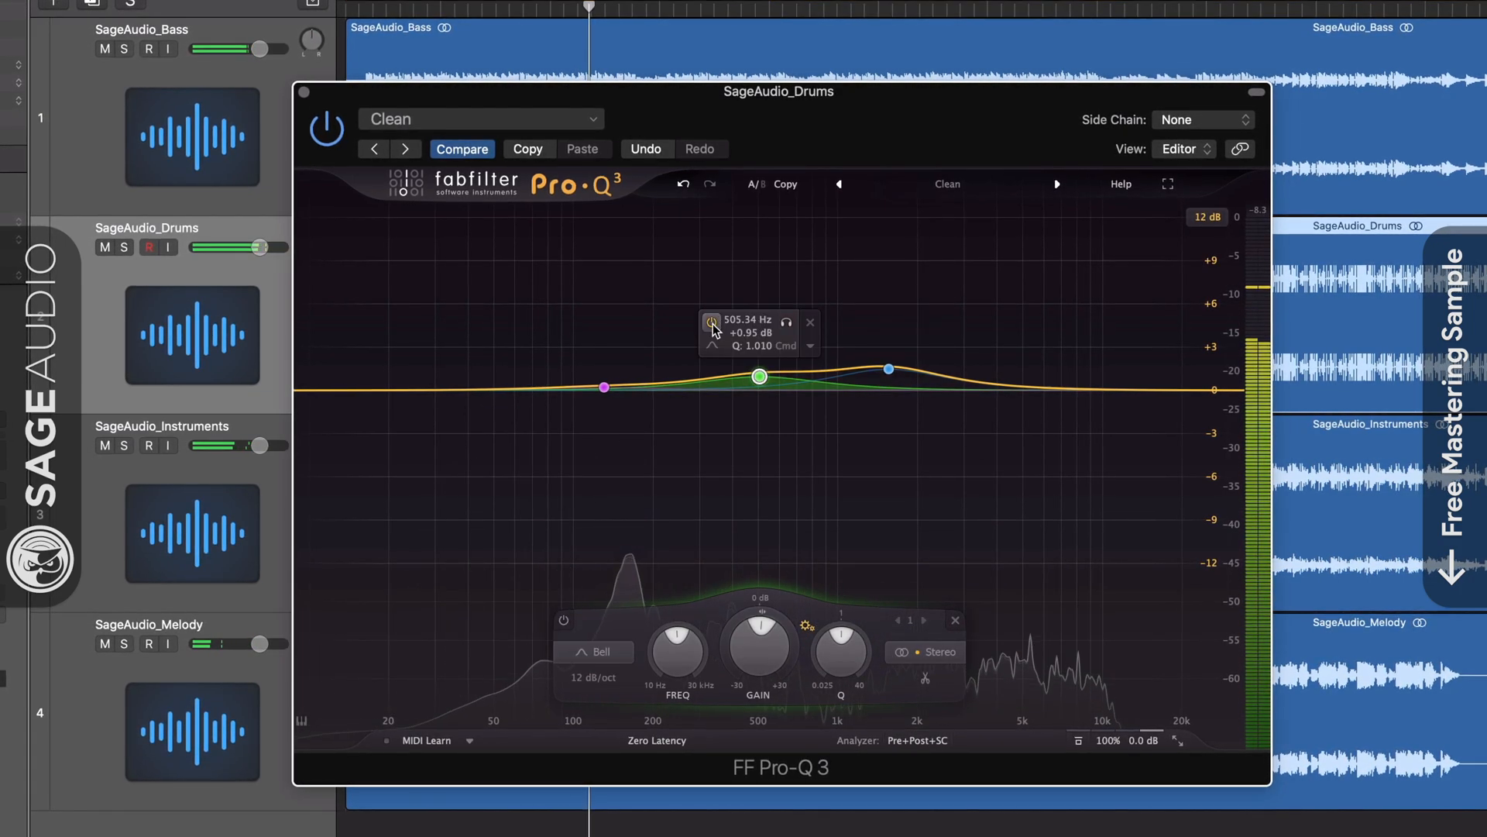
pyautogui.moveTo(1220, 147)
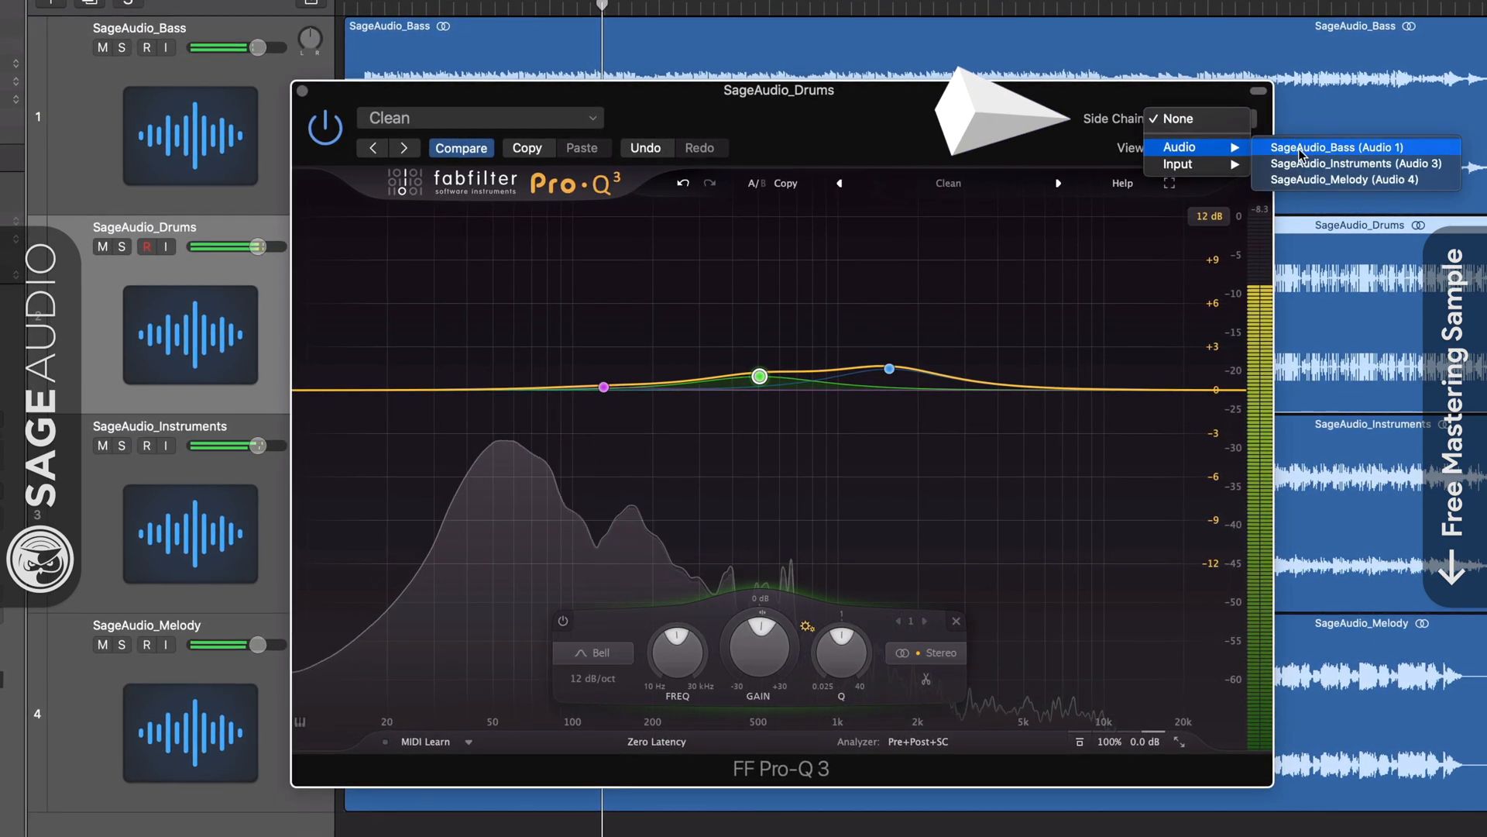
pyautogui.click(1325, 147)
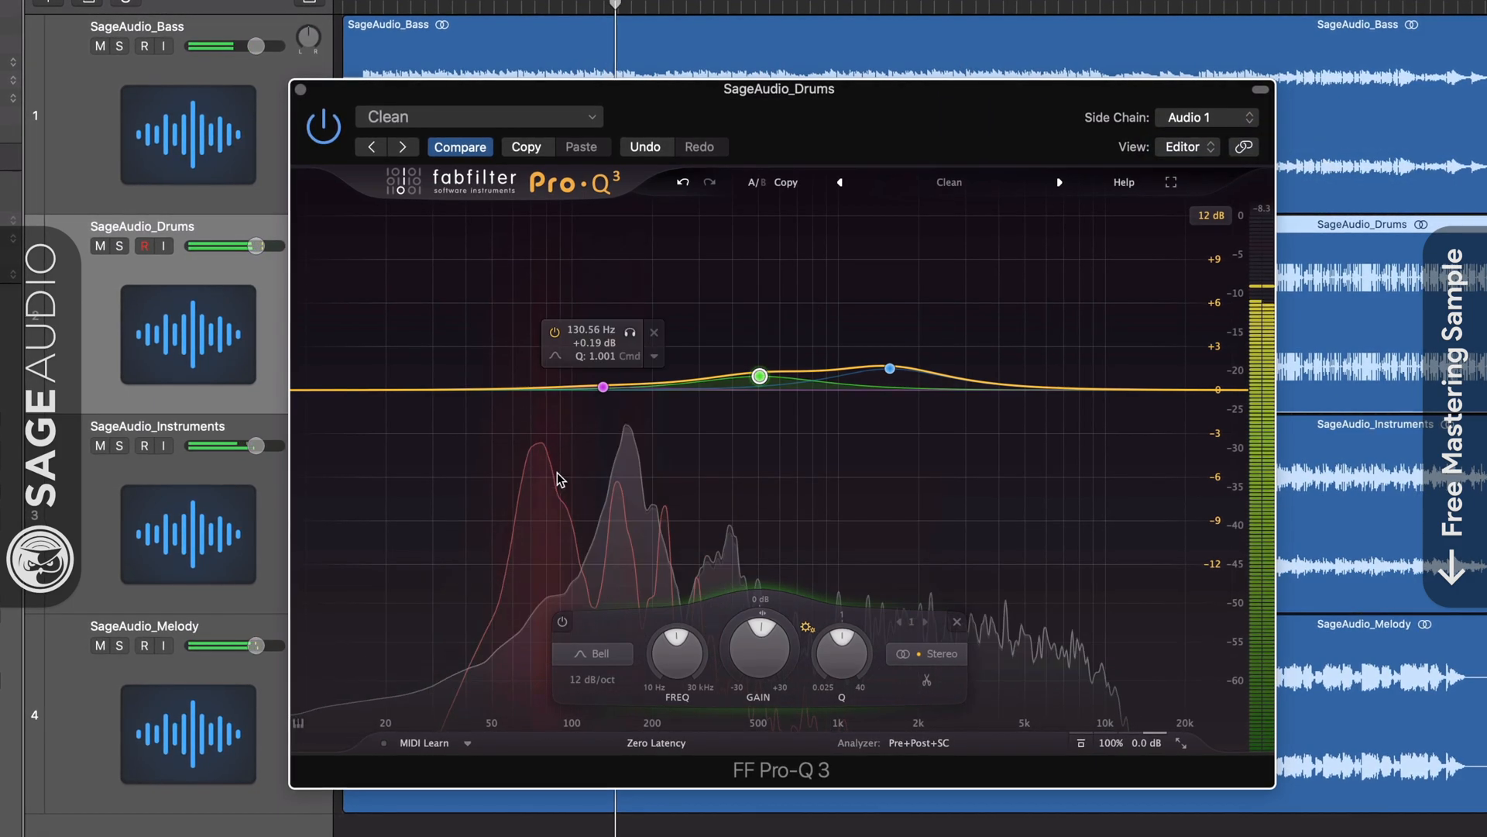
# Toggle the analyzer settings, delete the green band, and add a small dip near 61 Hz.
pyautogui.click(925, 744)
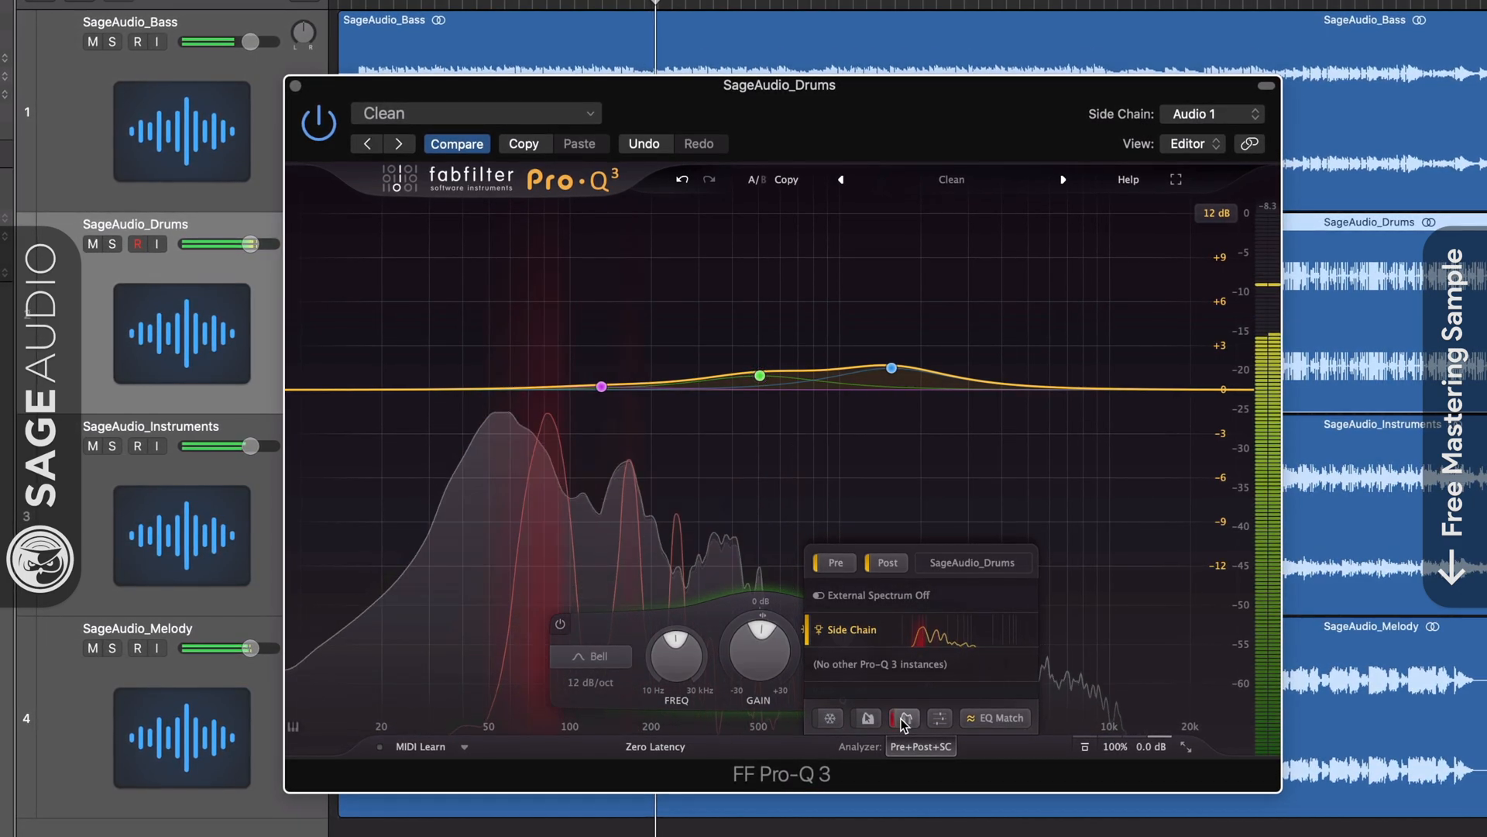
pyautogui.click(918, 751)
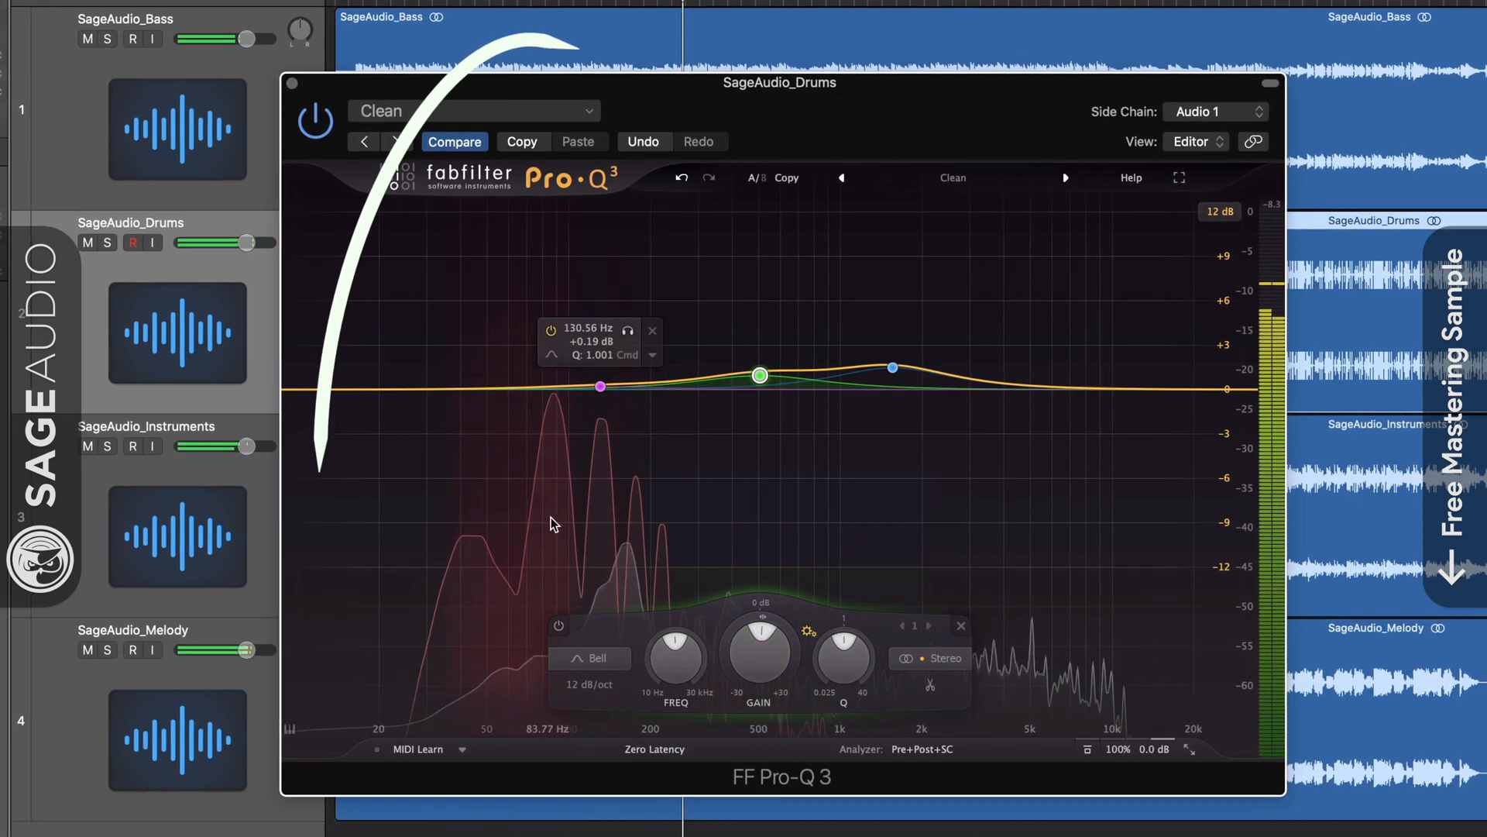
pyautogui.click(961, 626)
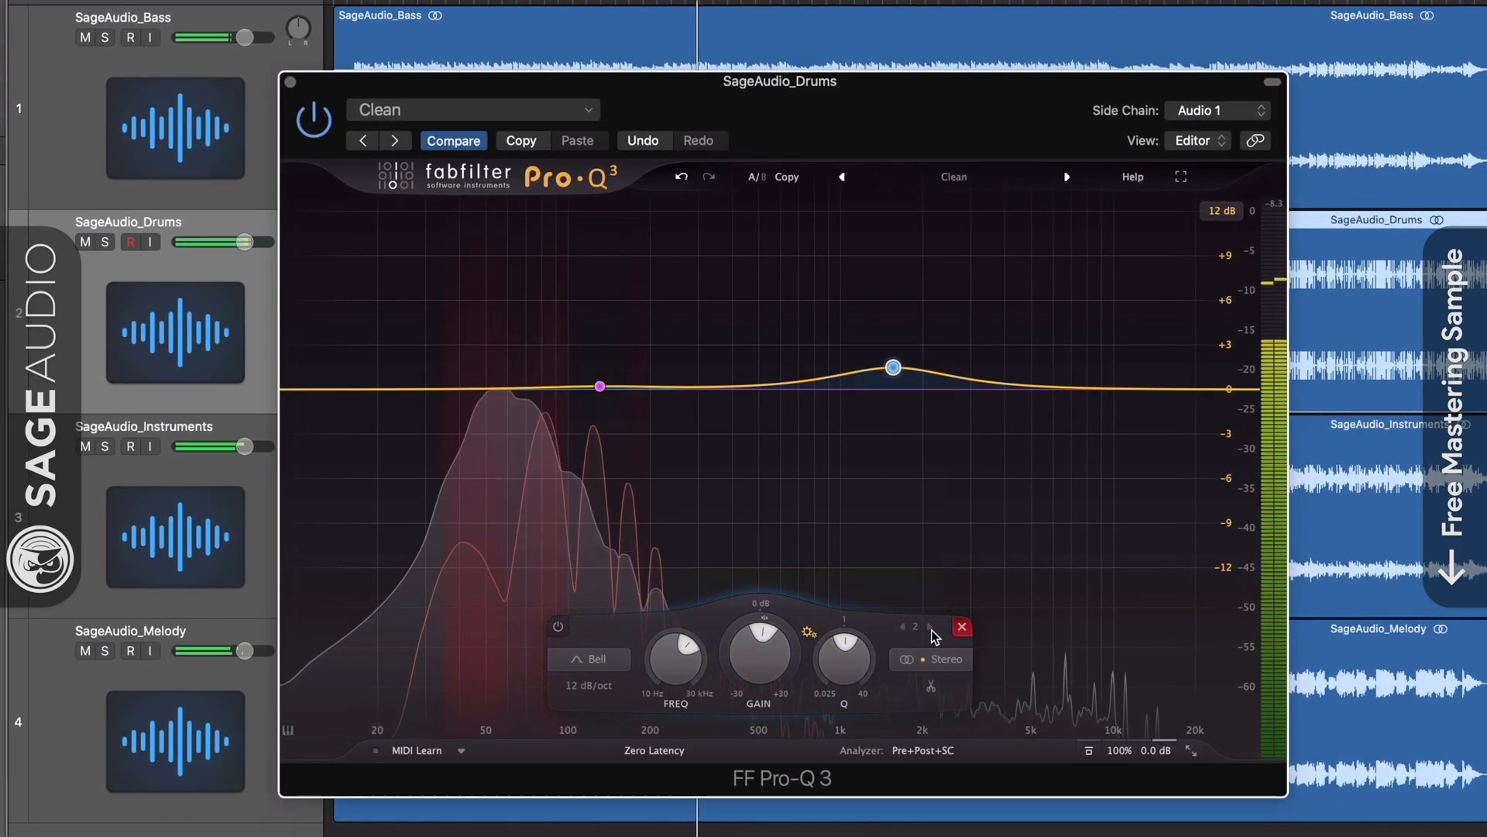
pyautogui.moveTo(595, 391); pyautogui.dragTo(509, 419)
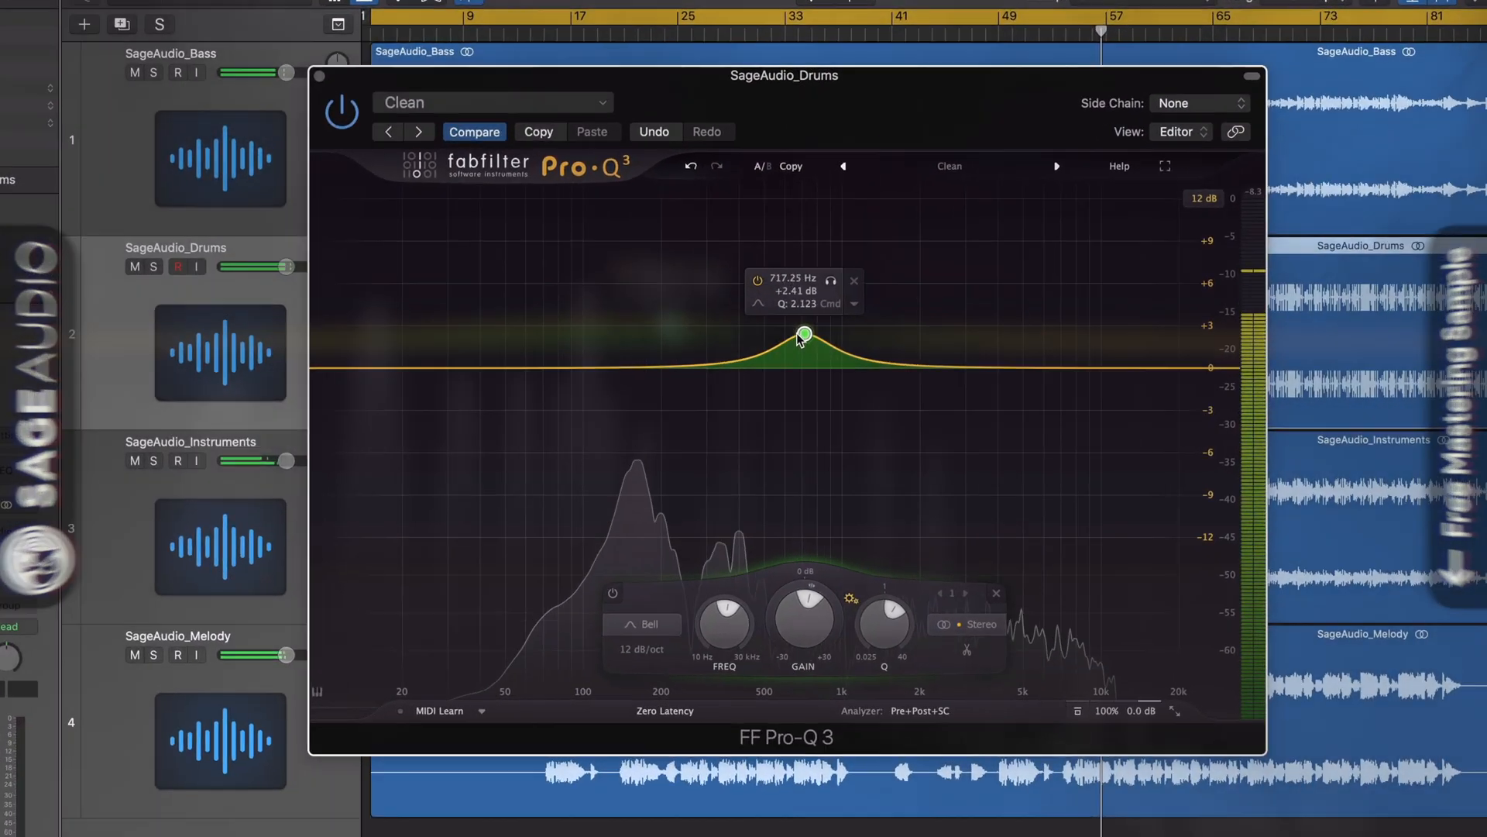
# Sweep the bell to about 390 Hz and soloed higher, then toggle Show EQ Parameter Display off and on.
pyautogui.moveTo(800, 338); pyautogui.dragTo(735, 340)
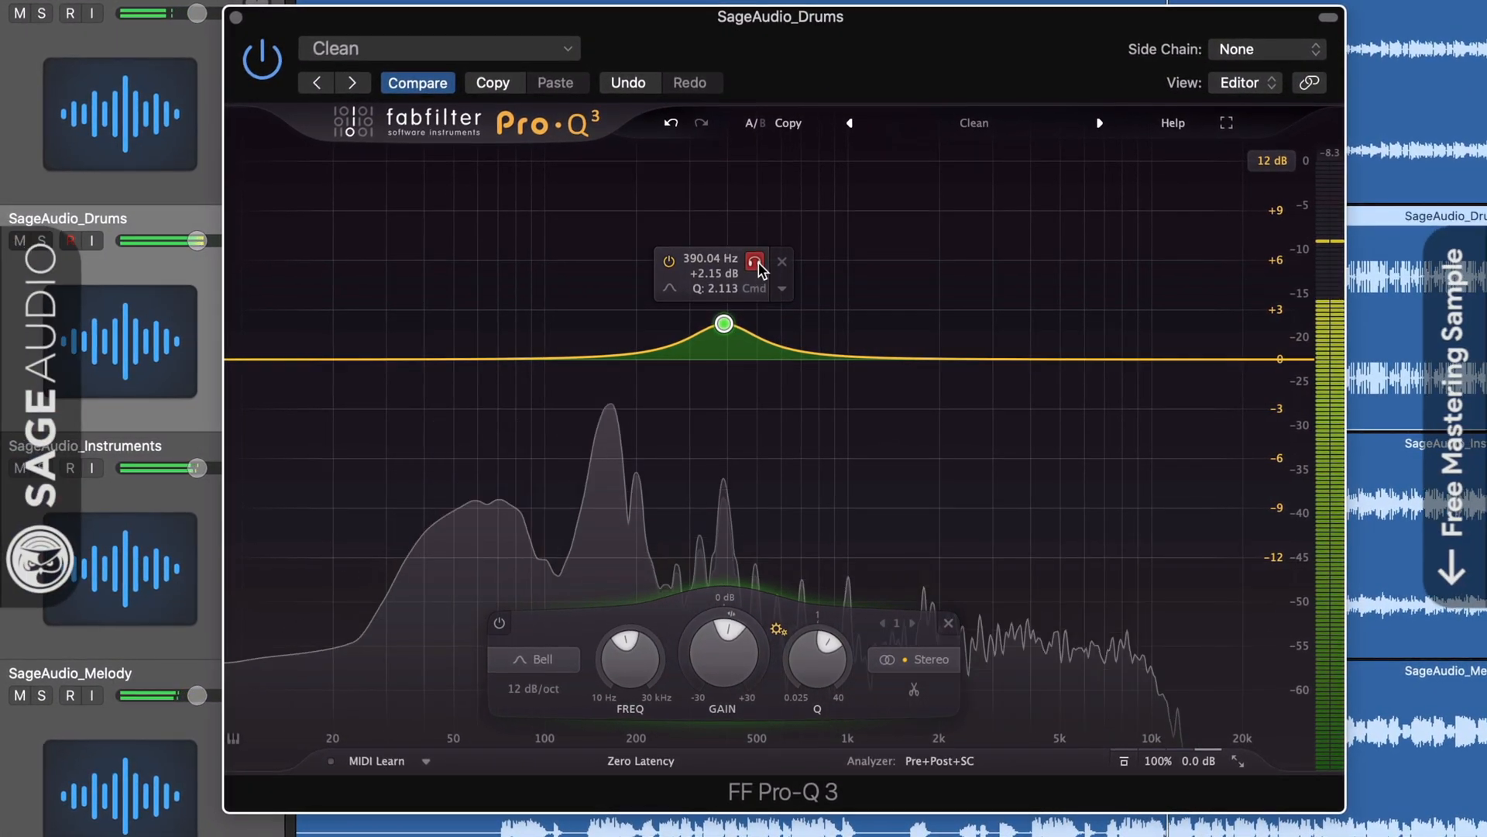
pyautogui.moveTo(758, 269); pyautogui.dragTo(676, 260)
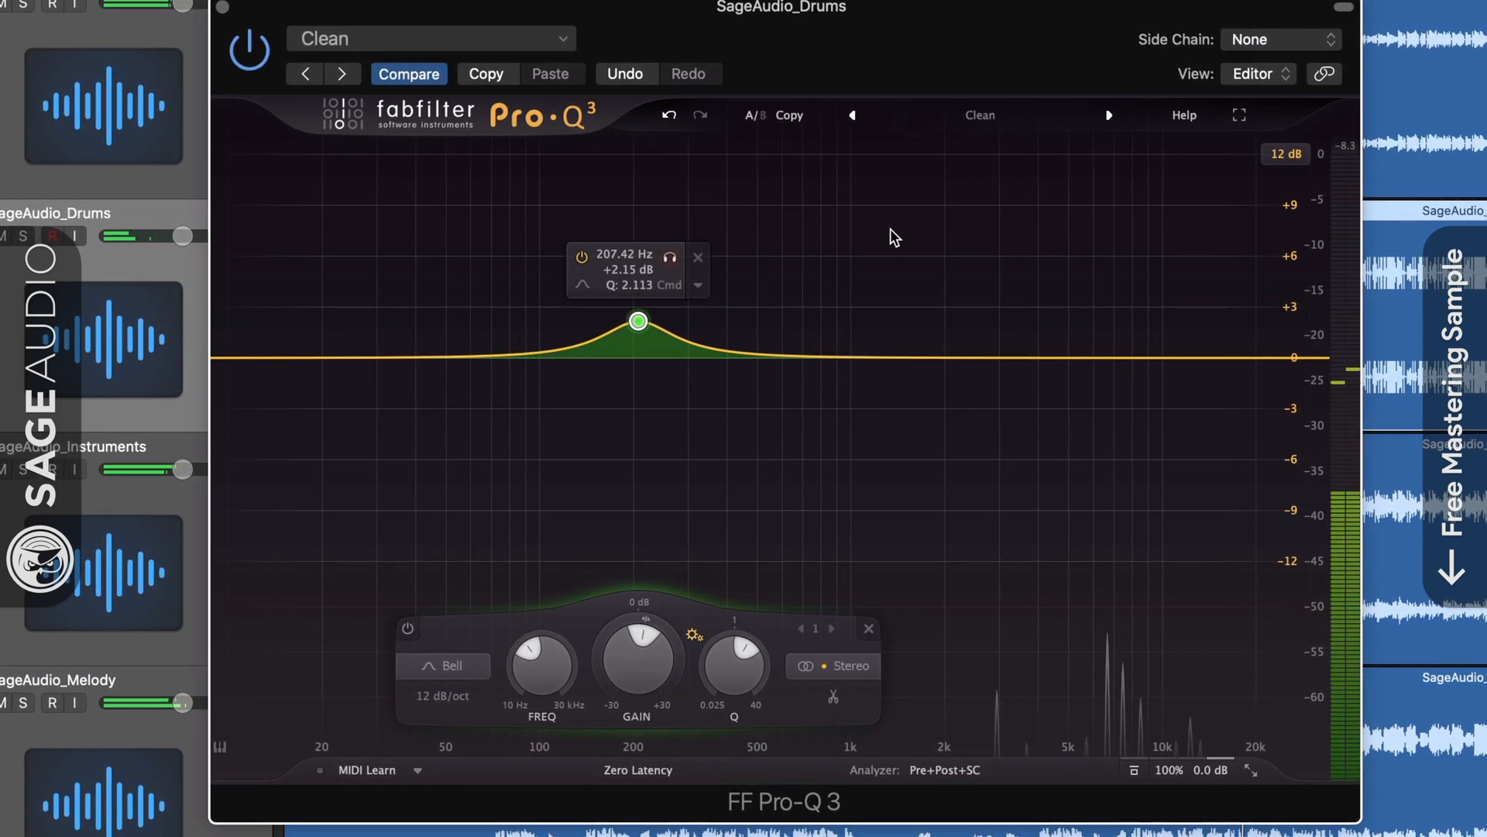
pyautogui.click(1182, 114)
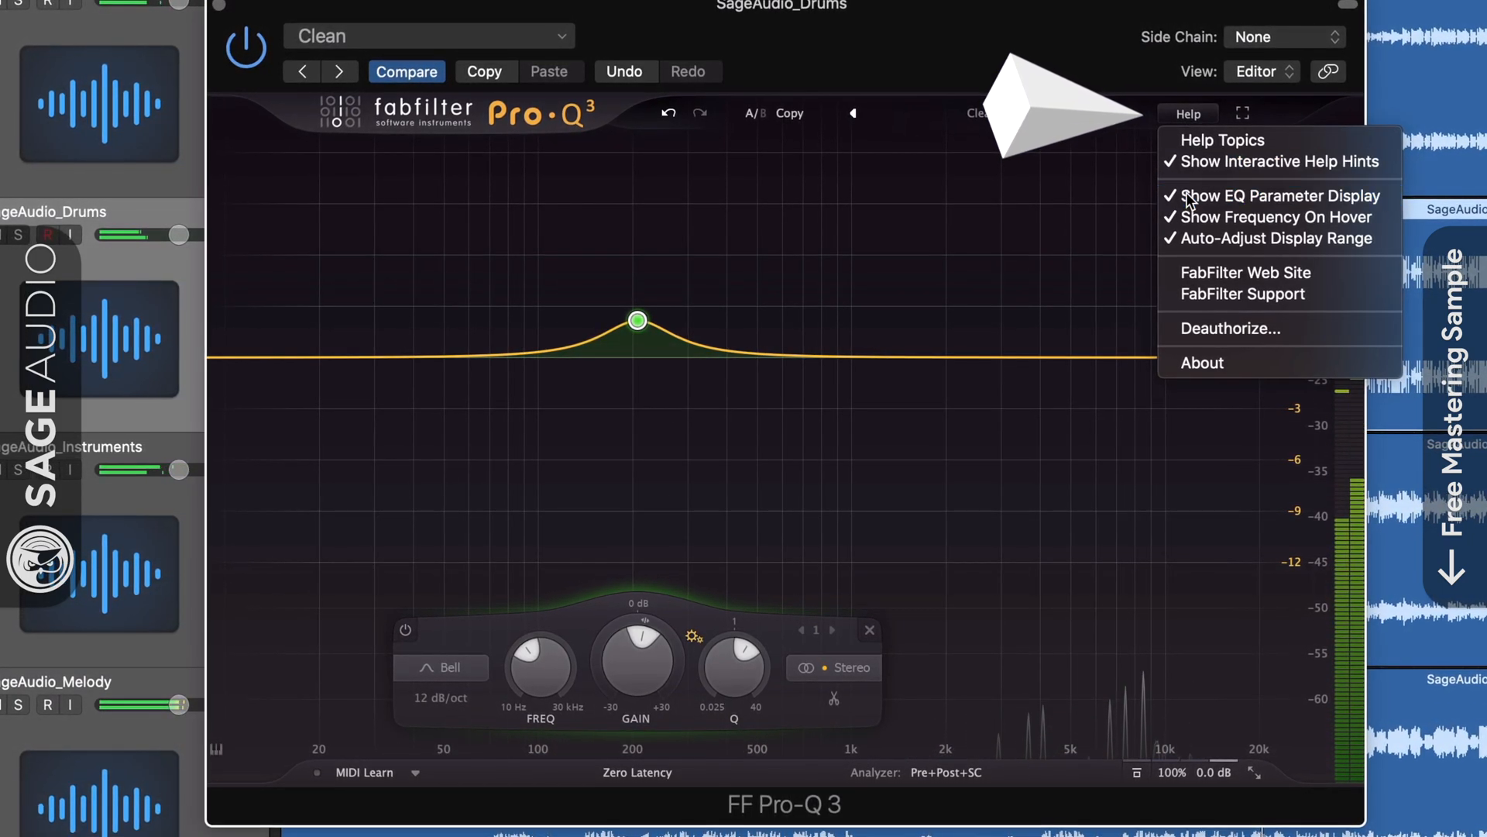
pyautogui.click(1189, 196)
pyautogui.click(1193, 117)
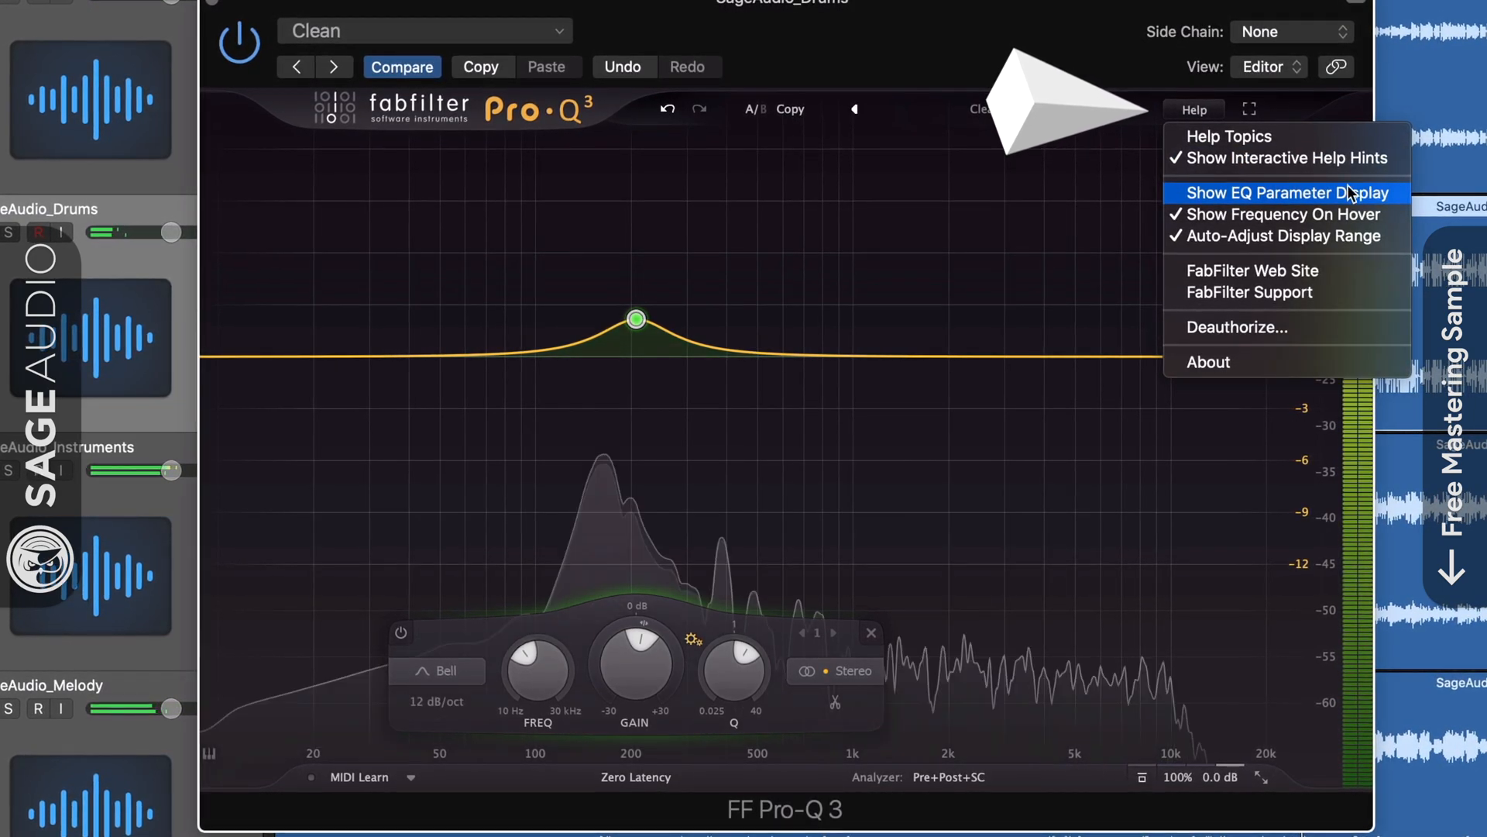
pyautogui.click(1346, 187)
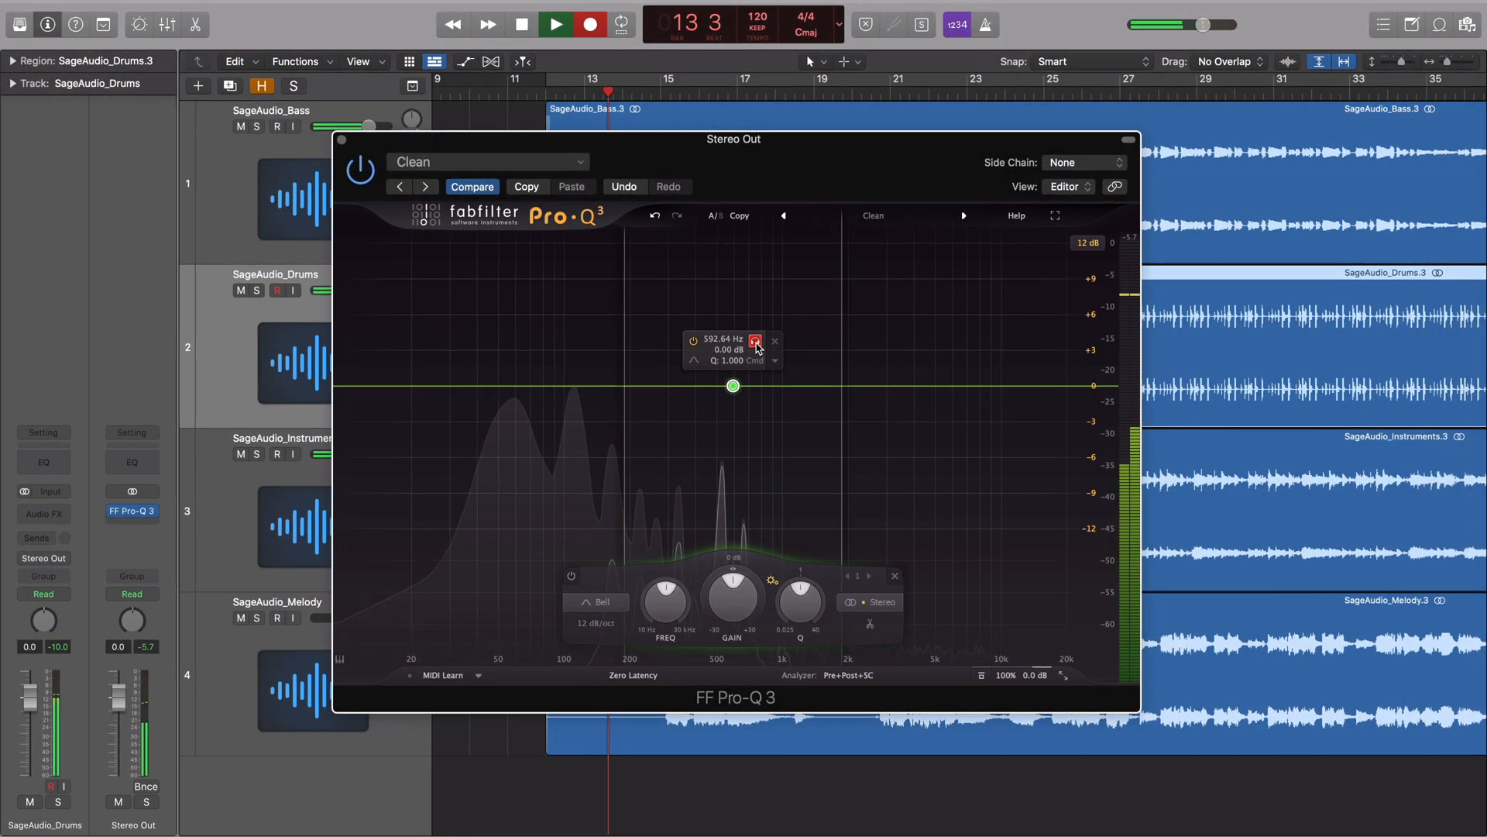
# Boost the band to about +2.7 dB, narrow then widen its Q, and make it a Low Cut.
pyautogui.moveTo(742, 390); pyautogui.dragTo(1015, 304)
pyautogui.moveTo(1010, 585); pyautogui.dragTo(1078, 599)
pyautogui.moveTo(993, 339)
pyautogui.moveTo(1014, 293); pyautogui.dragTo(576, 364)
pyautogui.moveTo(658, 609); pyautogui.dragTo(560, 593)
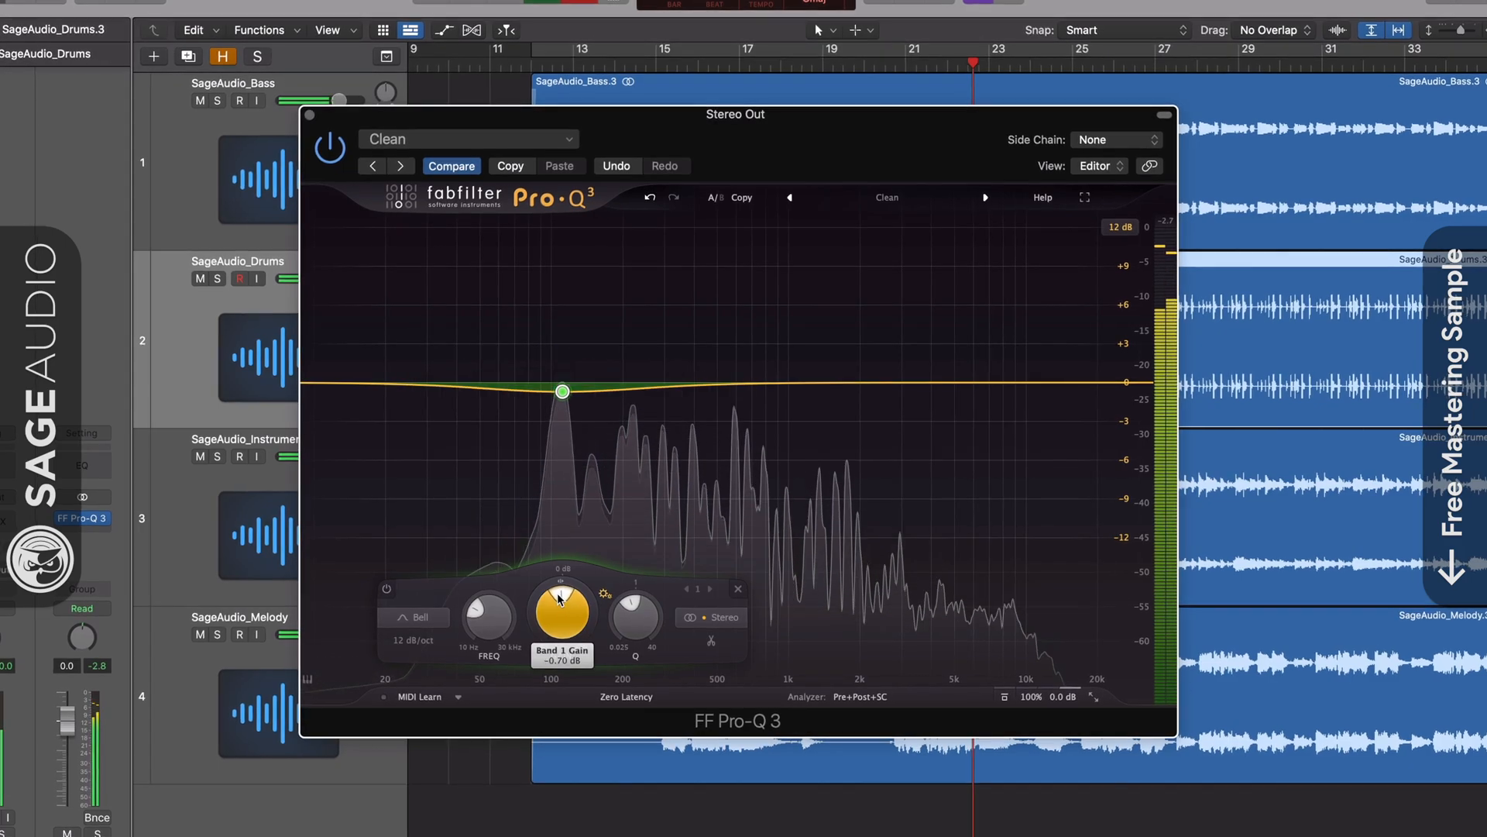
pyautogui.click(415, 492)
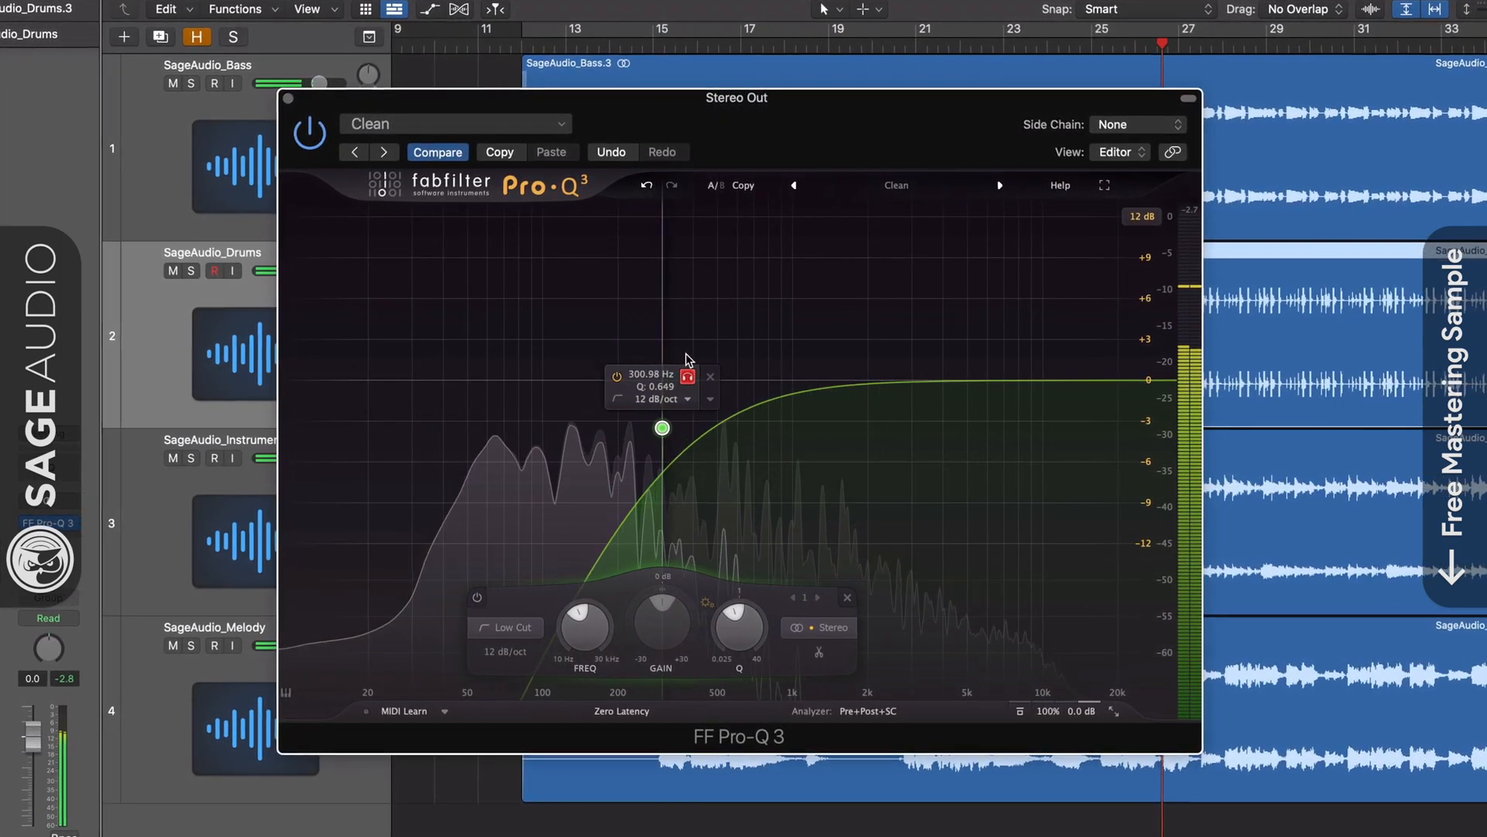
# Sweep the low cut to about 692 Hz, try a High Cut at 150 Hz, then solo a notch at 1623 Hz.
pyautogui.moveTo(778, 353); pyautogui.dragTo(777, 353)
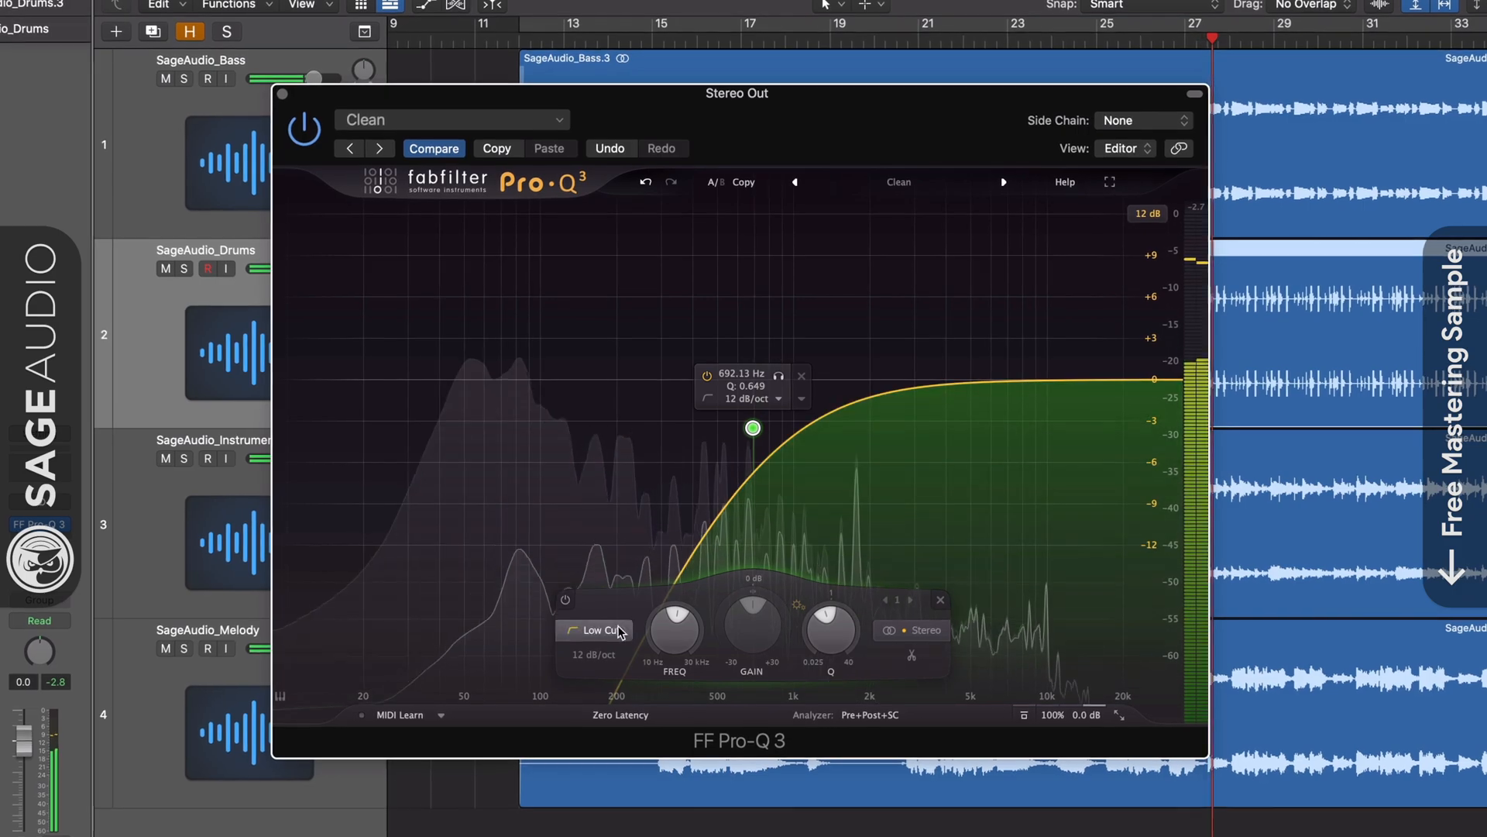
pyautogui.click(616, 534)
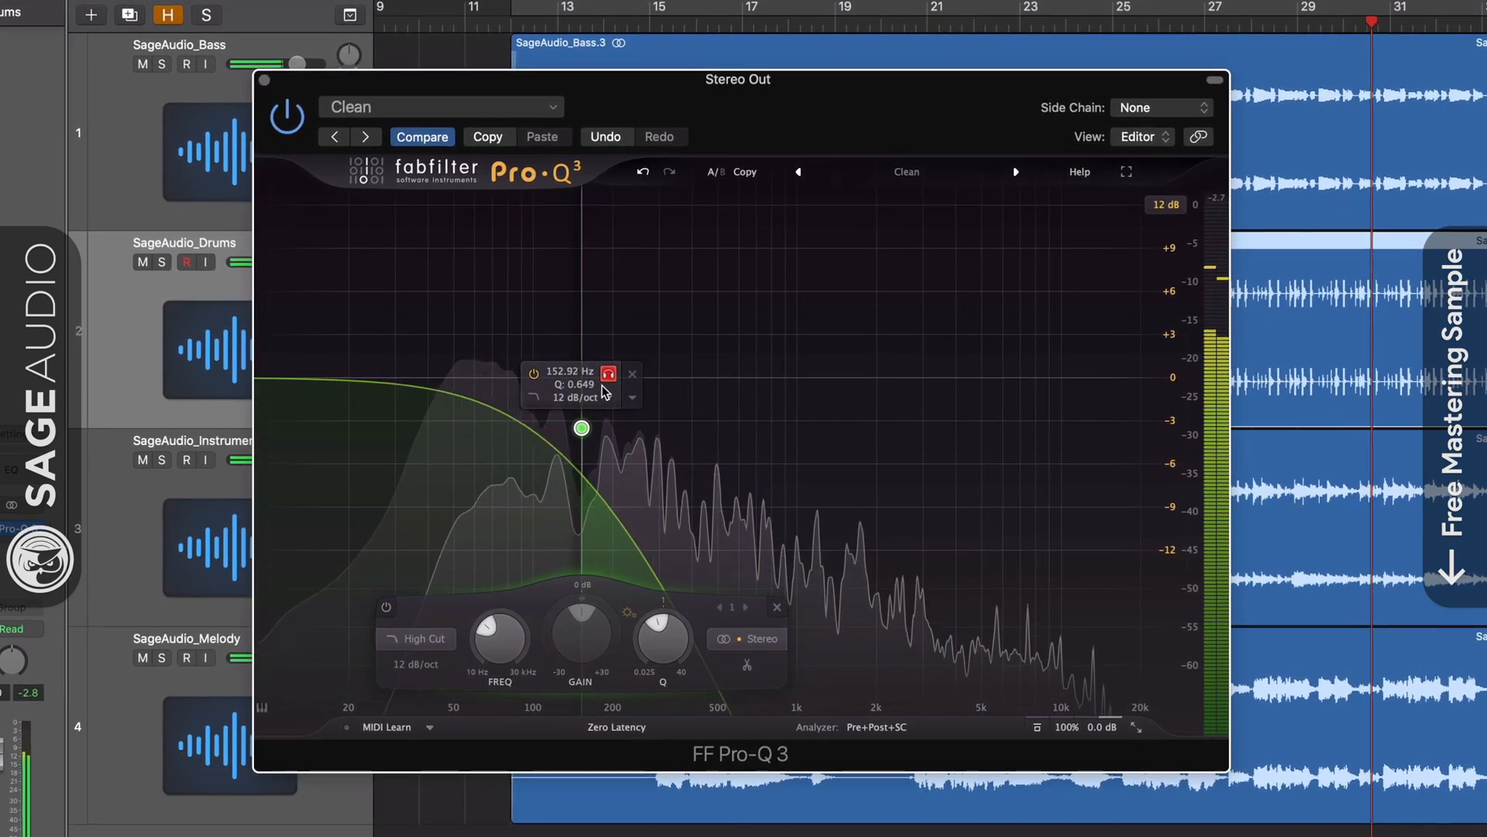
pyautogui.moveTo(602, 392); pyautogui.dragTo(601, 393)
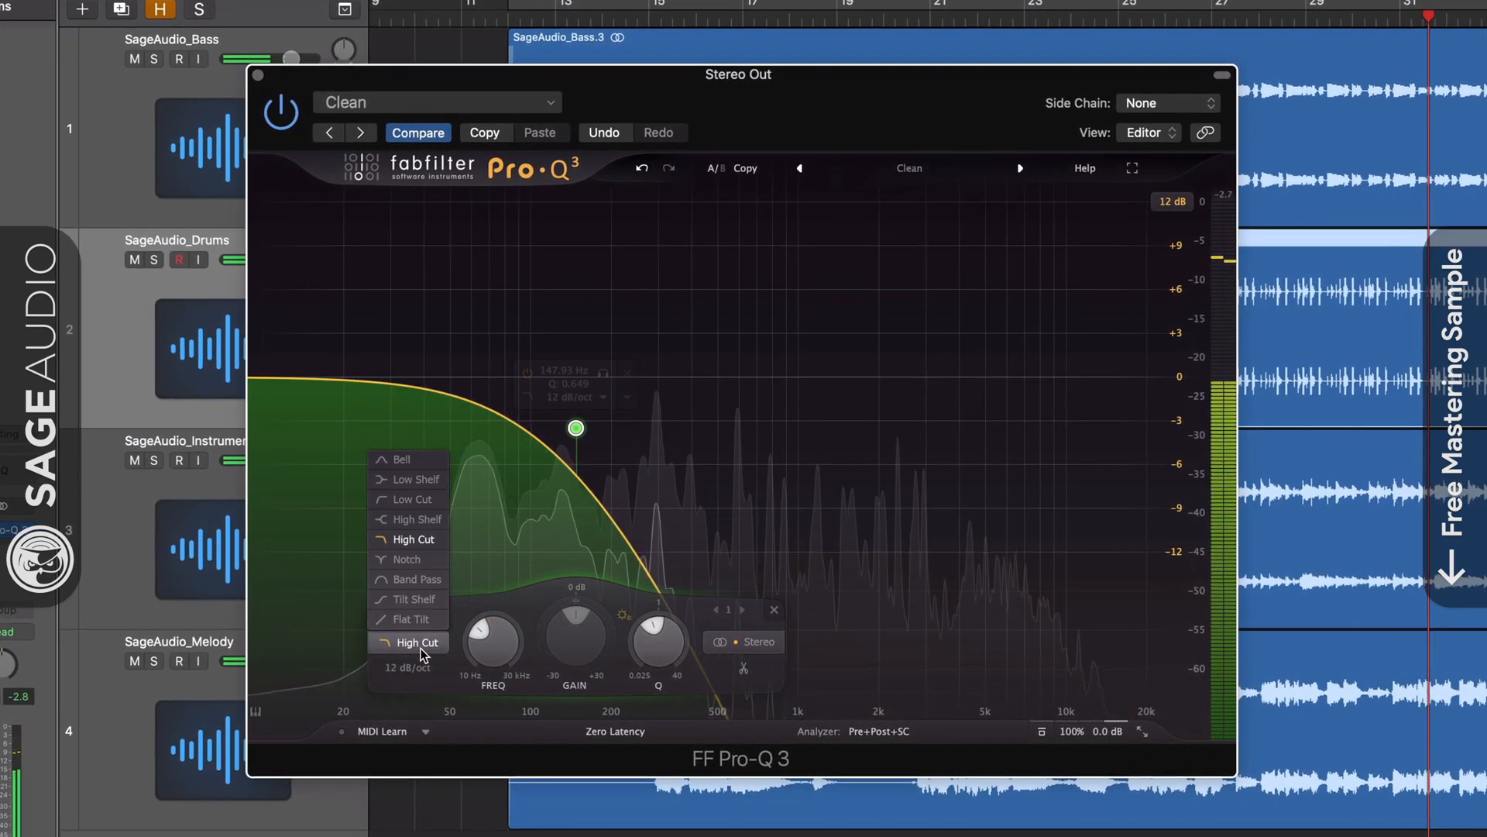
pyautogui.click(419, 560)
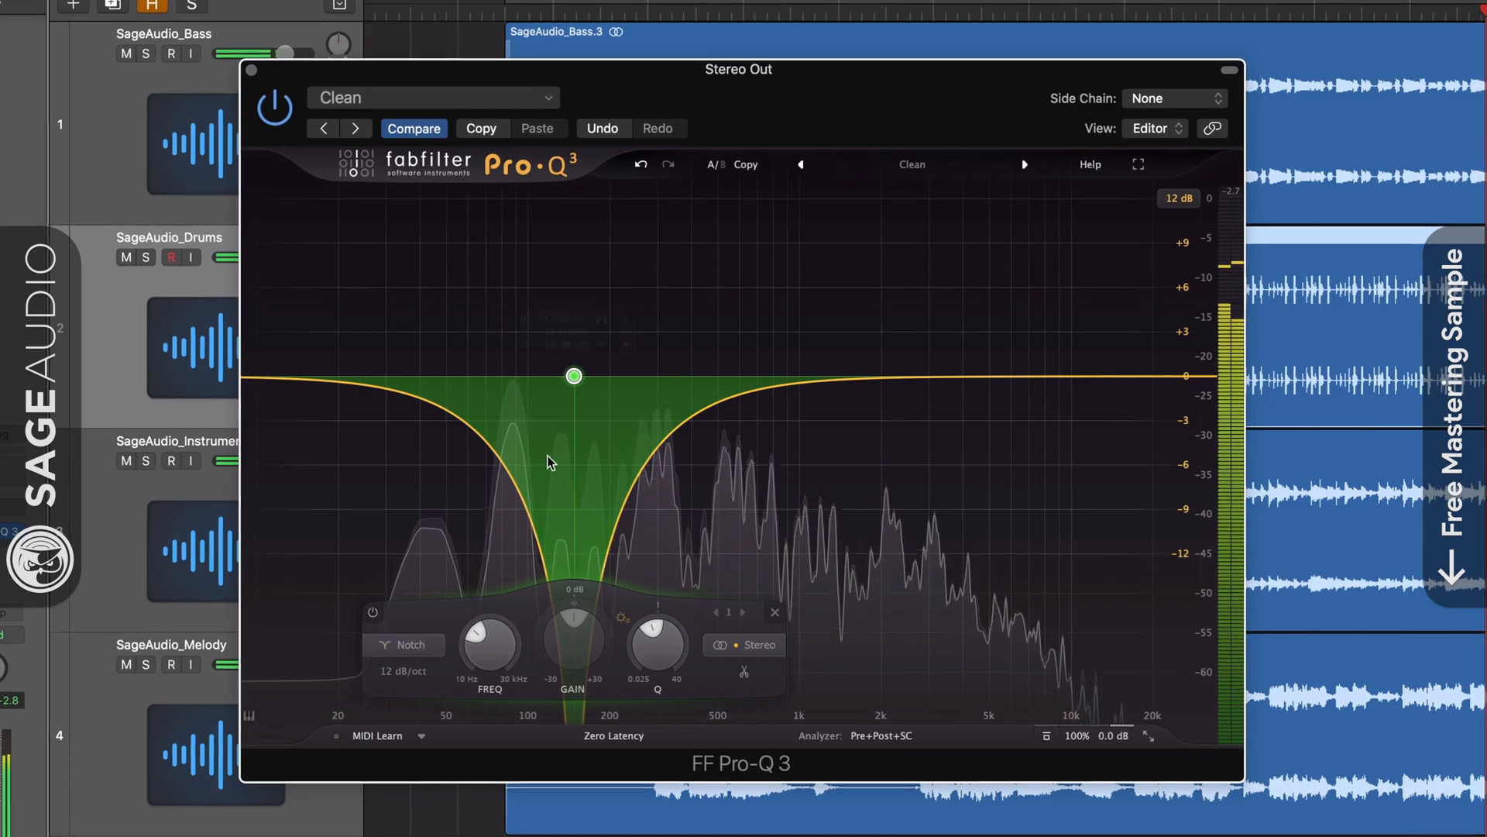
pyautogui.moveTo(569, 376); pyautogui.dragTo(710, 376)
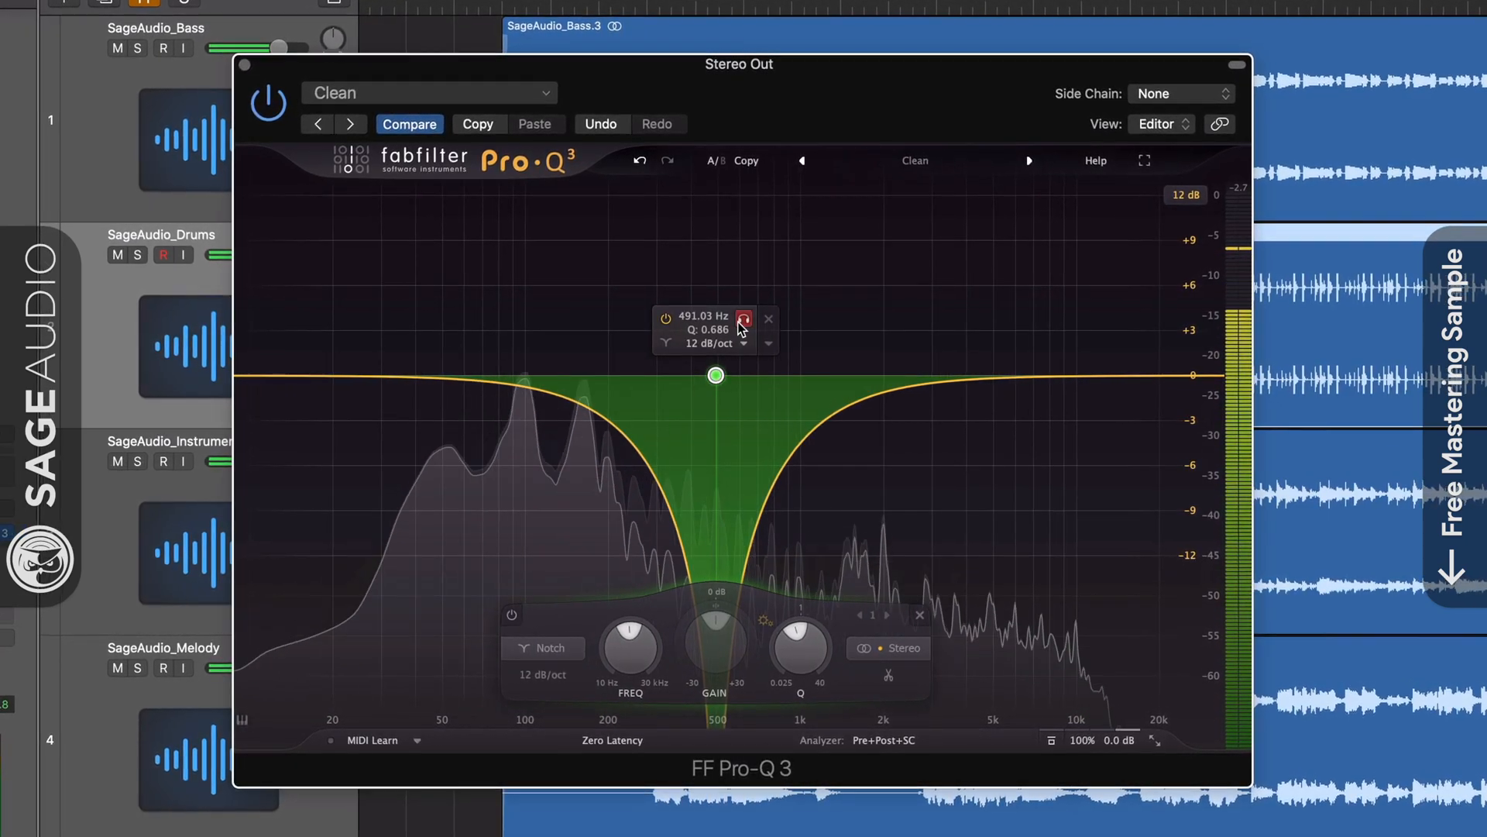
pyautogui.moveTo(743, 321); pyautogui.dragTo(798, 244)
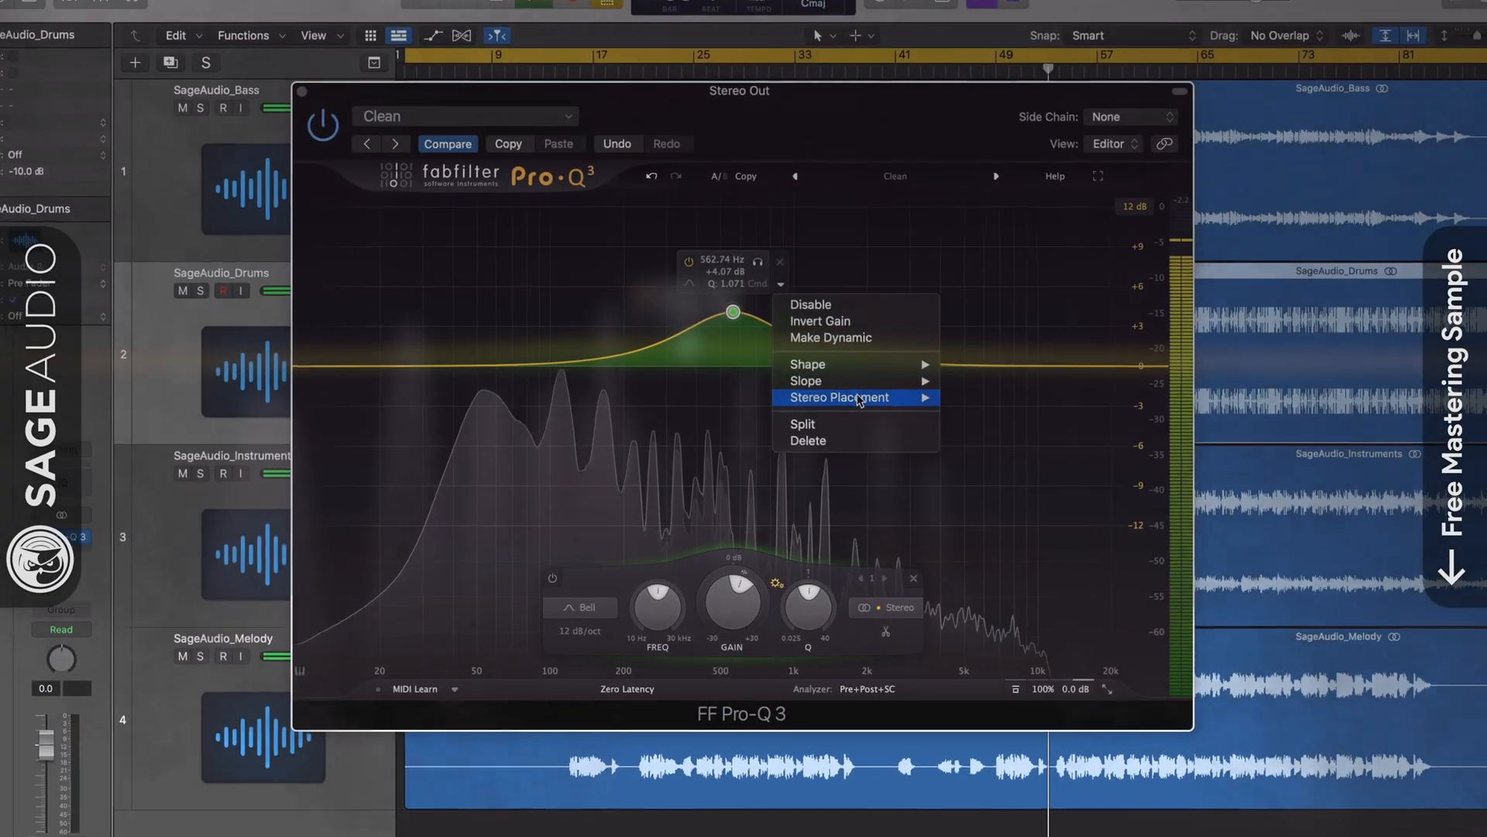
# Show the Left/Right/Stereo/Mid/Side placement choices for the 562 Hz, +4 dB bell.
pyautogui.moveTo(859, 399)
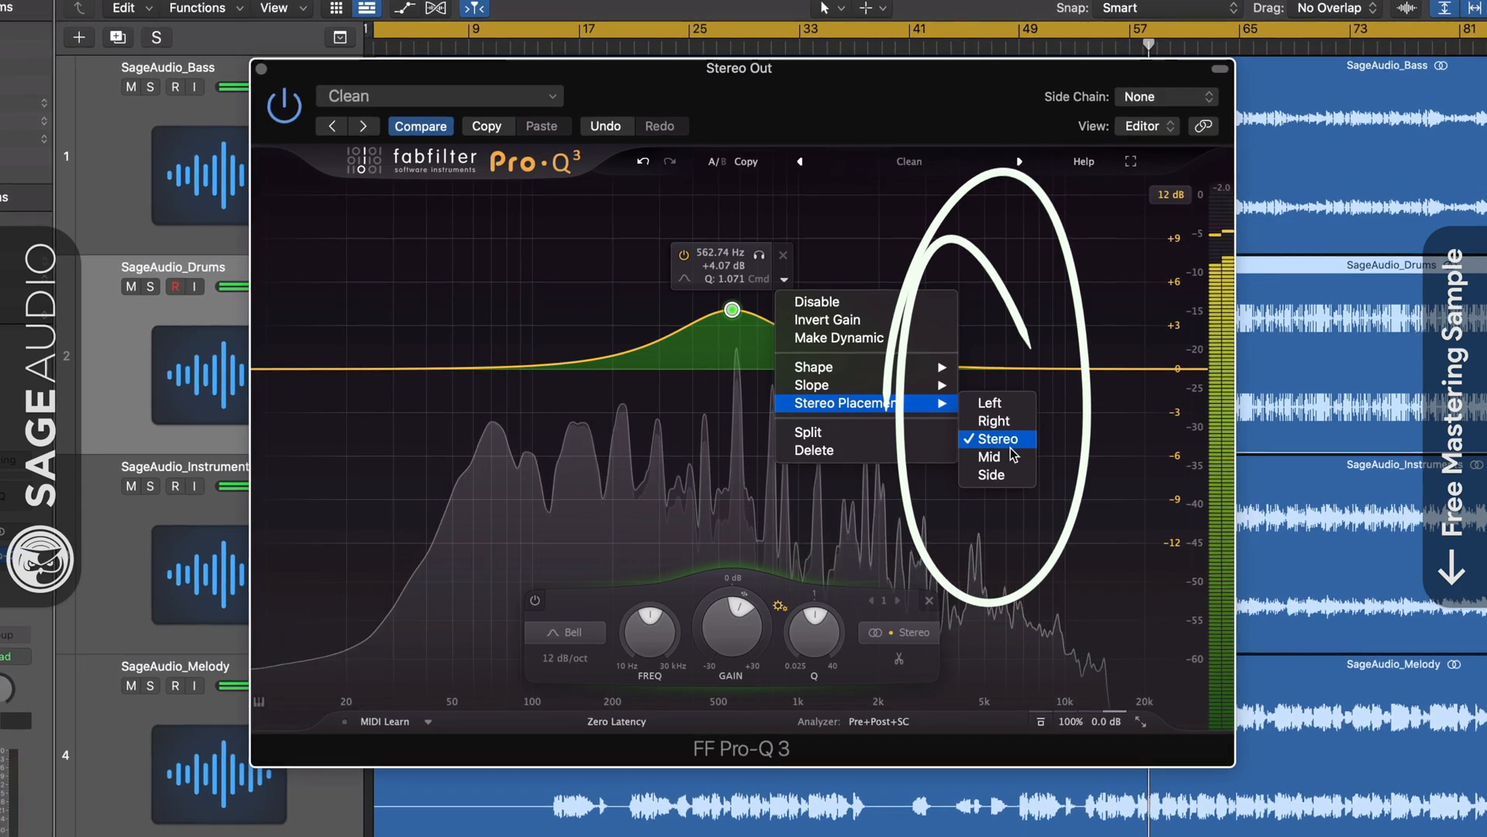
# Make band 1 a side-only high shelf boosting about +2.2 dB at 5.4 kHz.
pyautogui.click(1015, 482)
pyautogui.moveTo(732, 310); pyautogui.dragTo(950, 336)
pyautogui.click(774, 634)
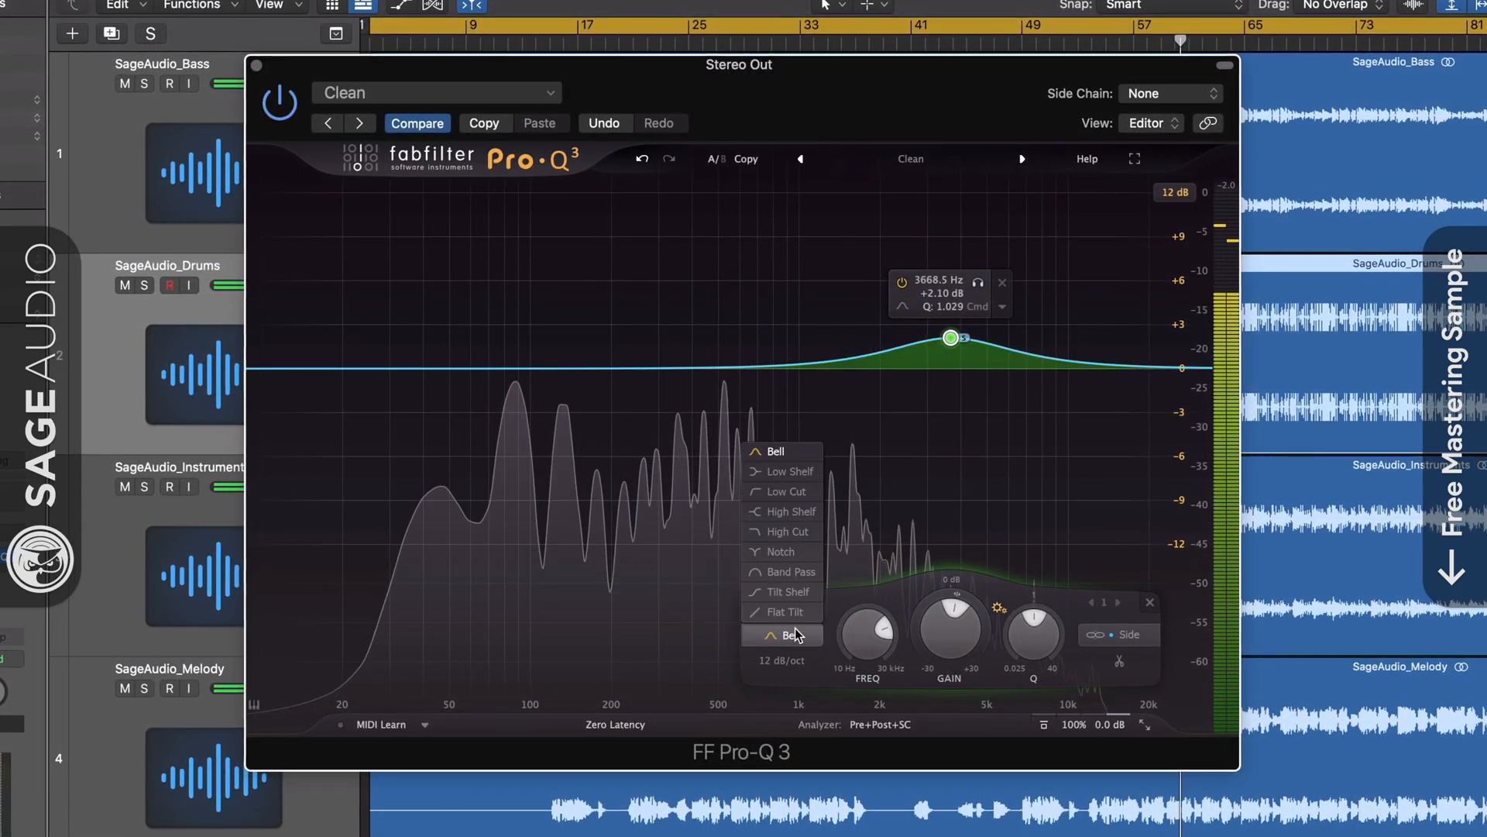
pyautogui.click(790, 512)
pyautogui.moveTo(952, 341); pyautogui.dragTo(1002, 346)
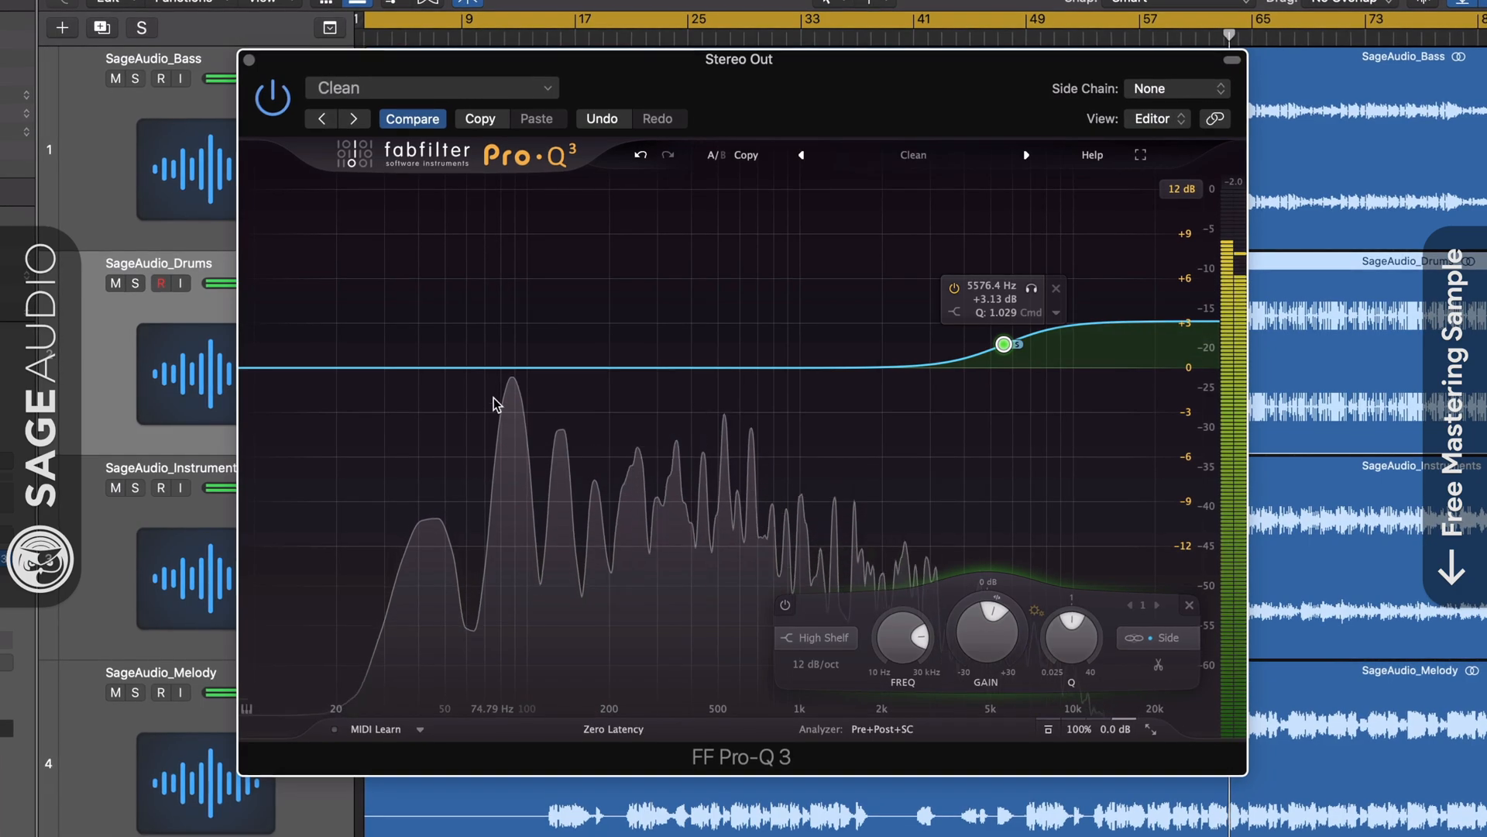
# Add a low cut band and slide it up to about 147 Hz.
pyautogui.click(496, 367)
pyautogui.click(329, 639)
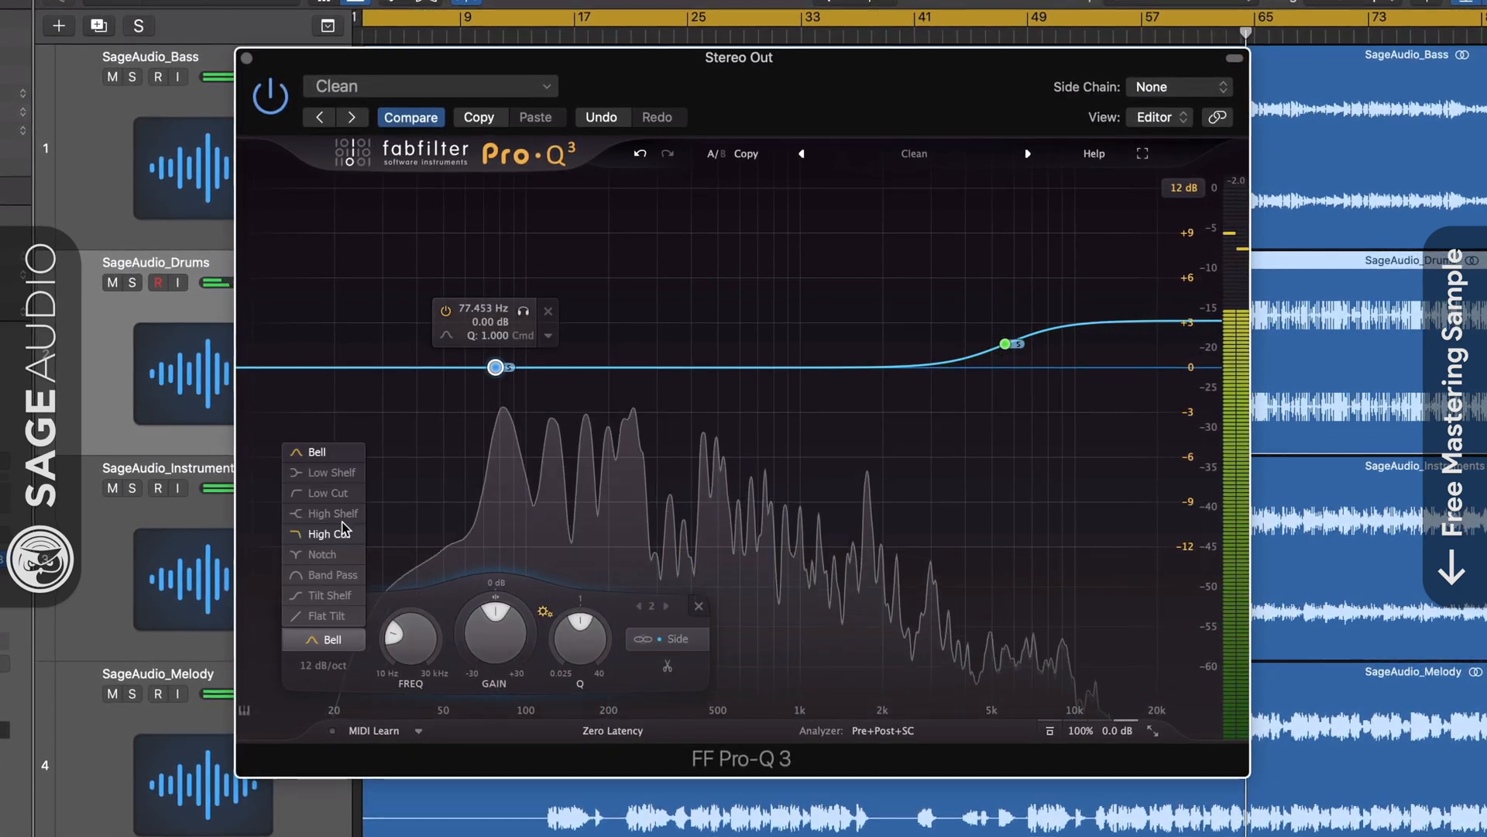
pyautogui.click(329, 493)
pyautogui.moveTo(496, 367); pyautogui.dragTo(574, 364)
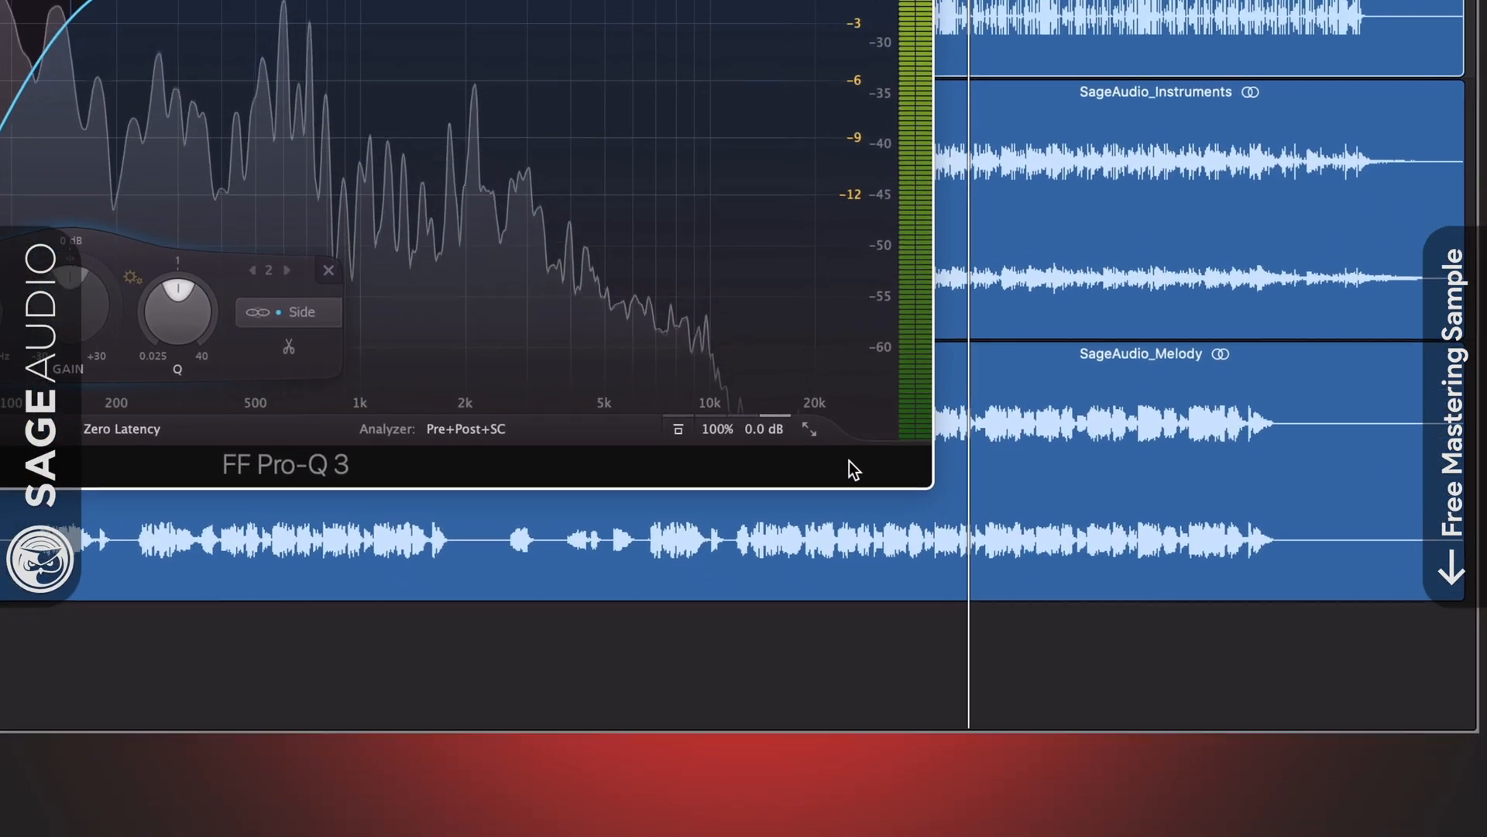
# Switch the output balance to mid/side and set it to about Mid -2 dB.
pyautogui.moveTo(736, 429)
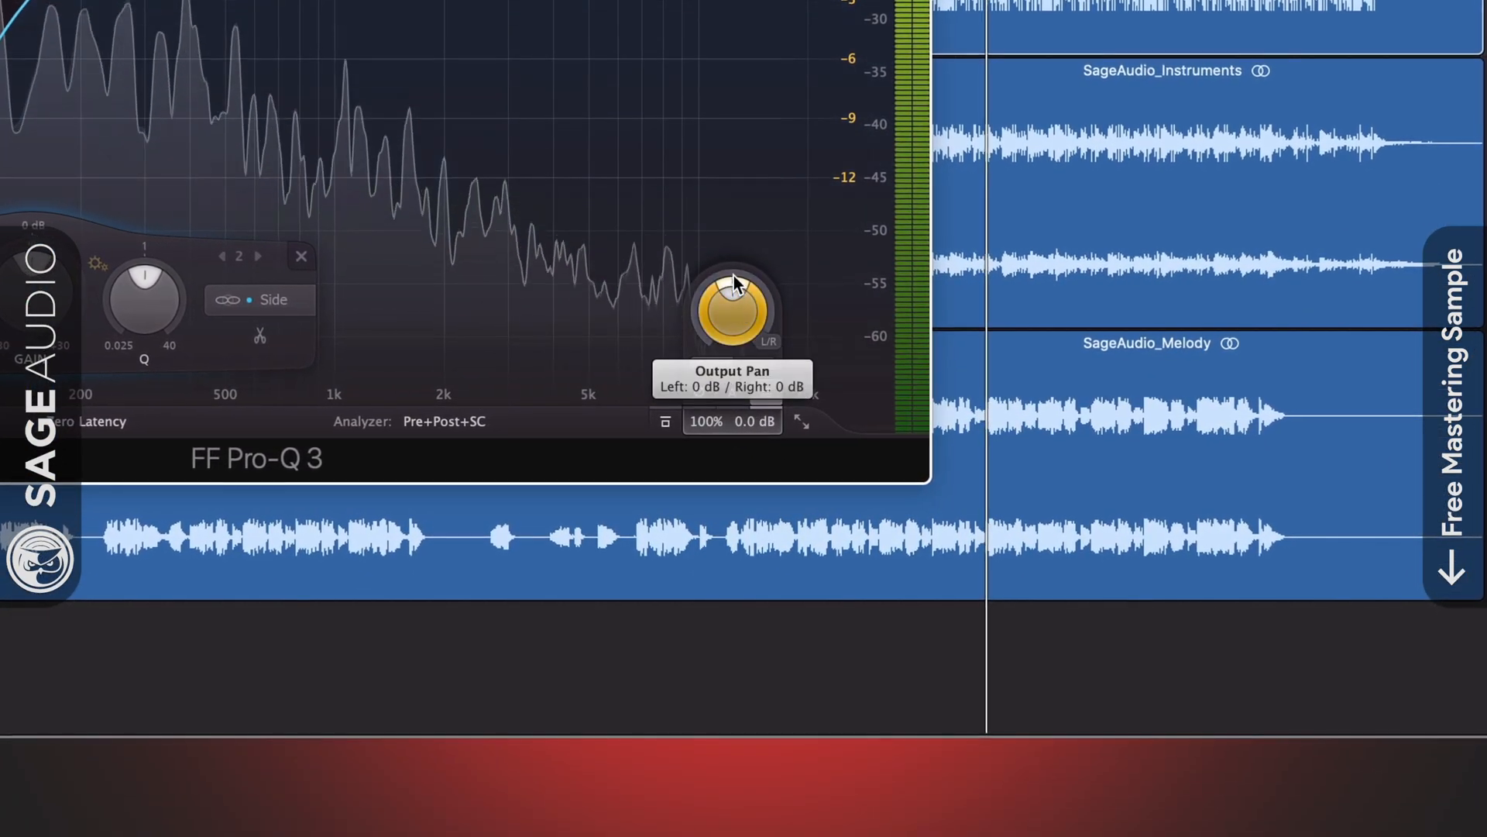
pyautogui.click(768, 341)
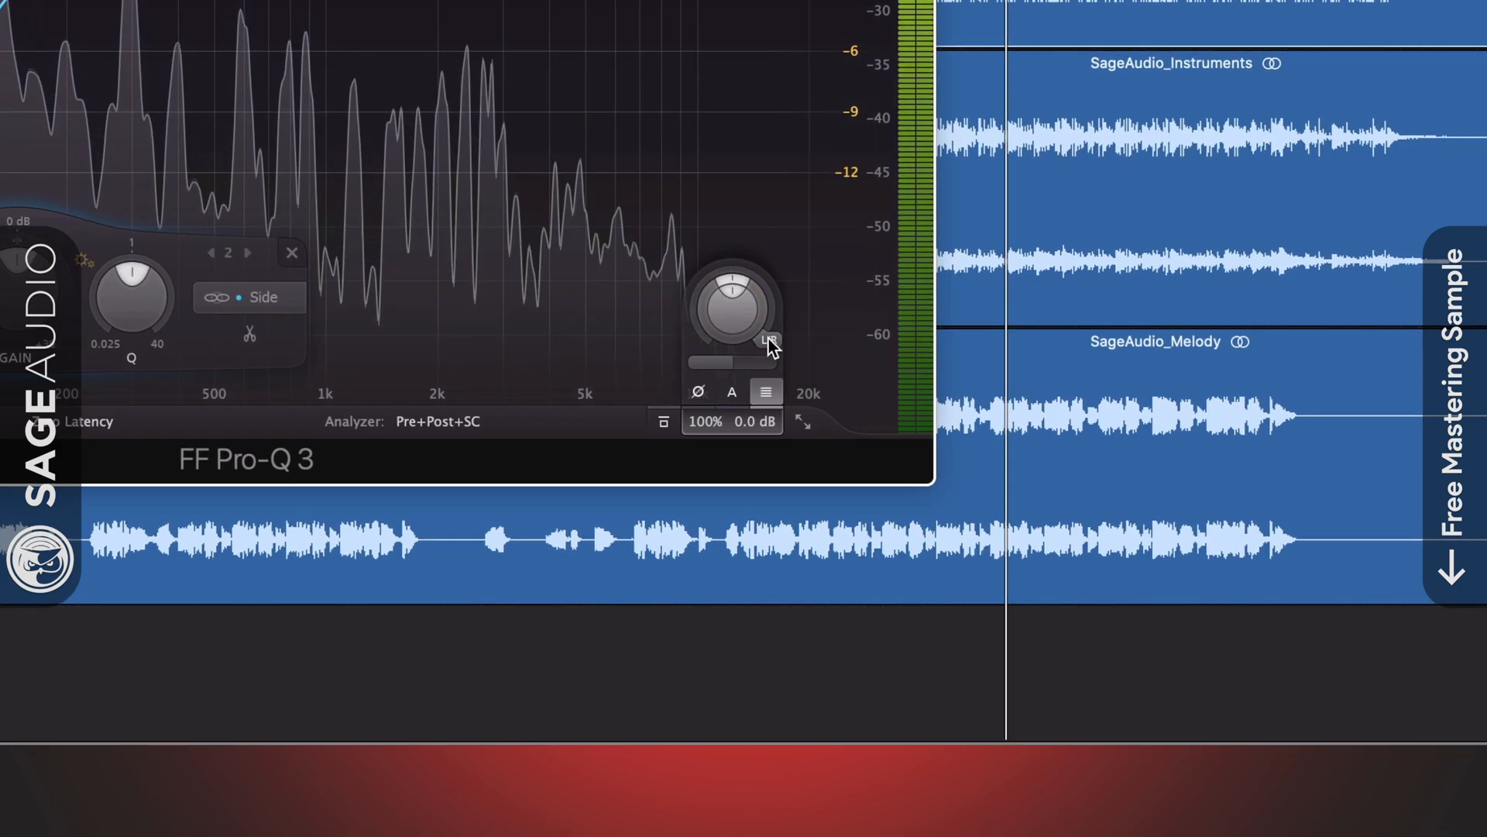
pyautogui.moveTo(731, 294); pyautogui.dragTo(747, 287)
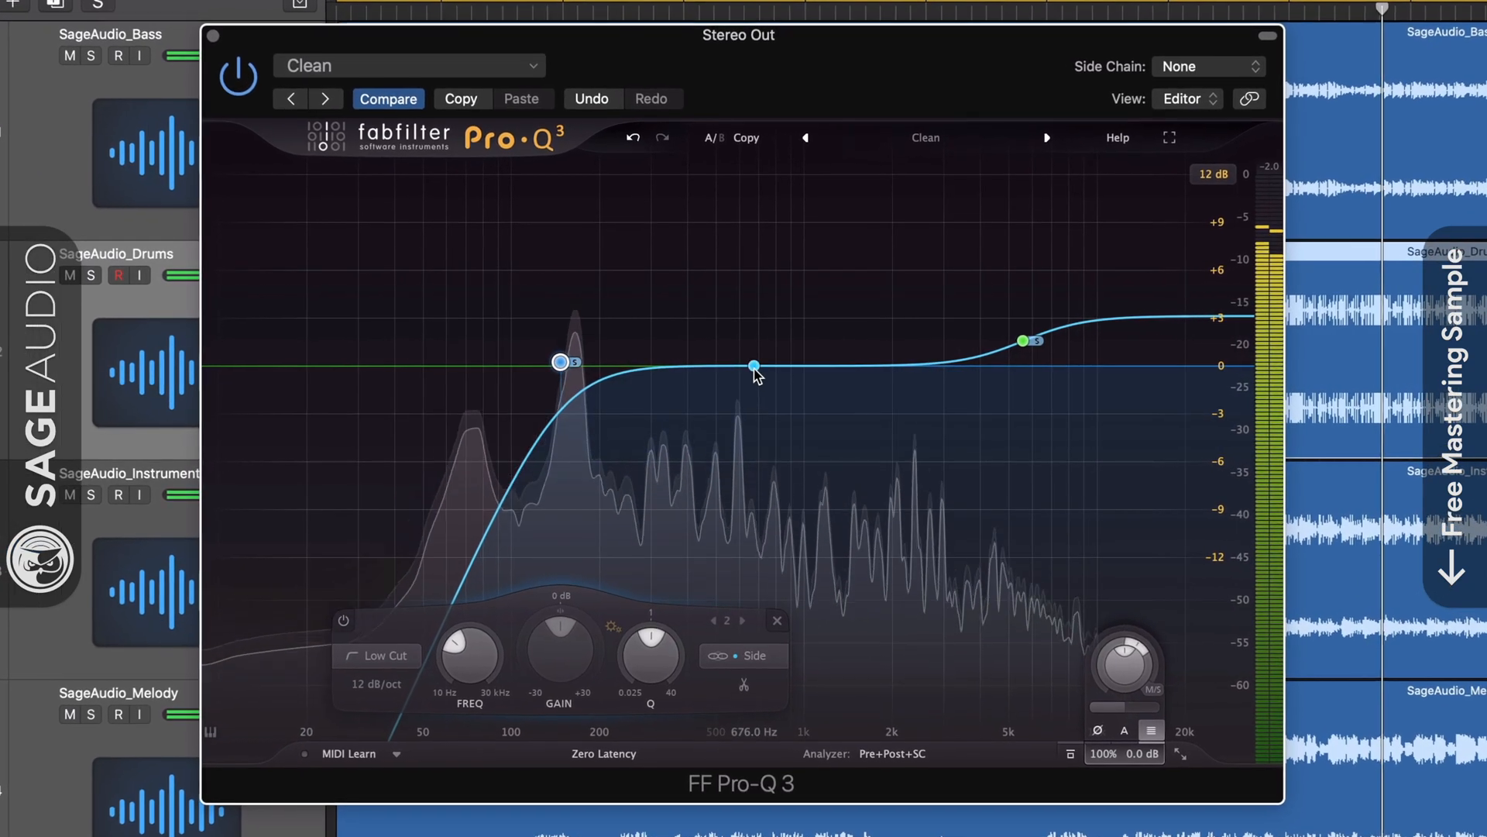
# Add a mid-only bell boosting about +1.2 dB and sweep it to 507 Hz.
pyautogui.click(757, 362)
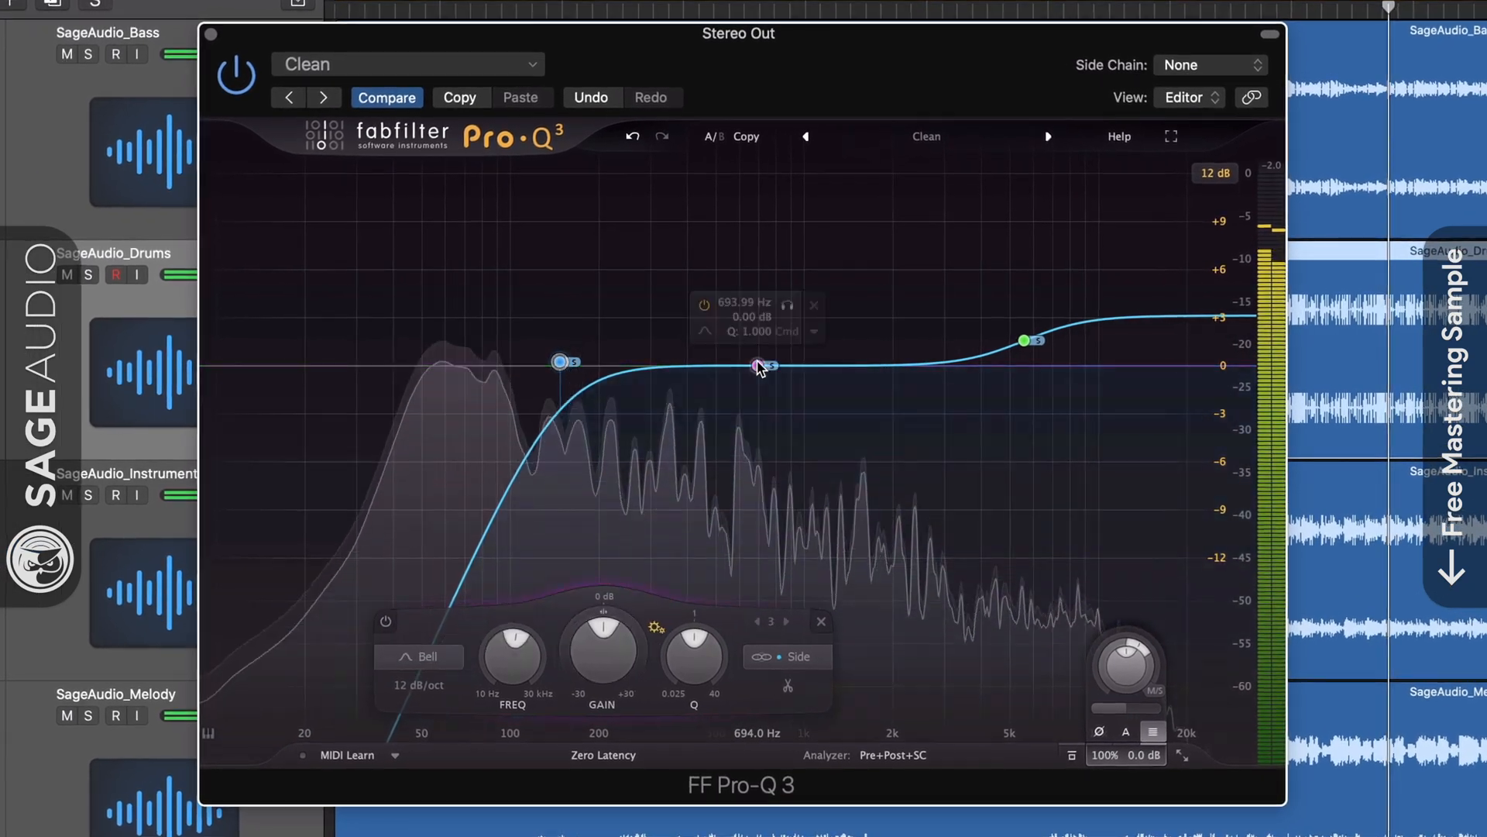
pyautogui.click(941, 657)
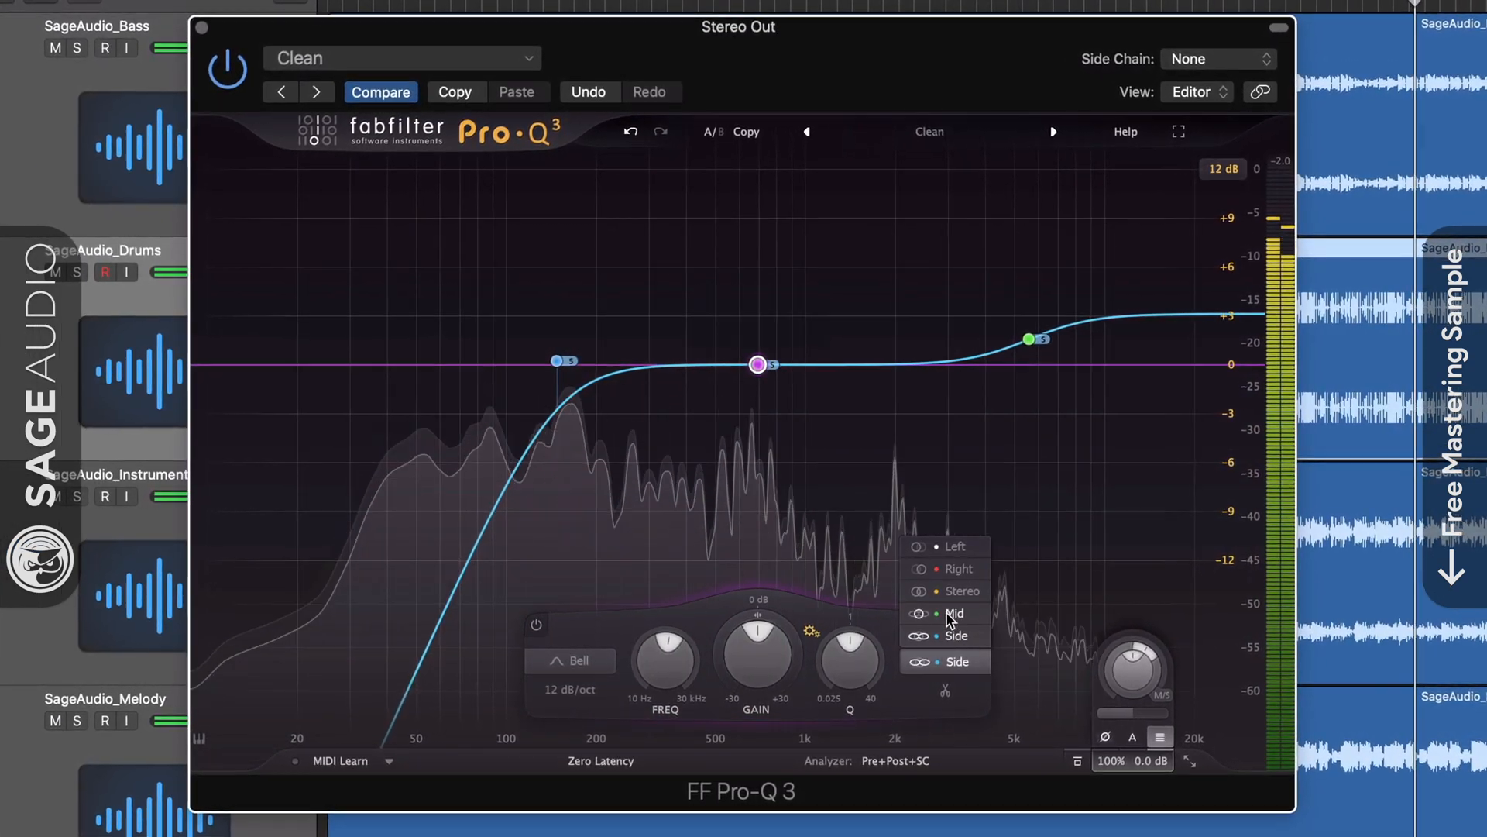
pyautogui.click(941, 629)
pyautogui.moveTo(758, 364); pyautogui.dragTo(754, 344)
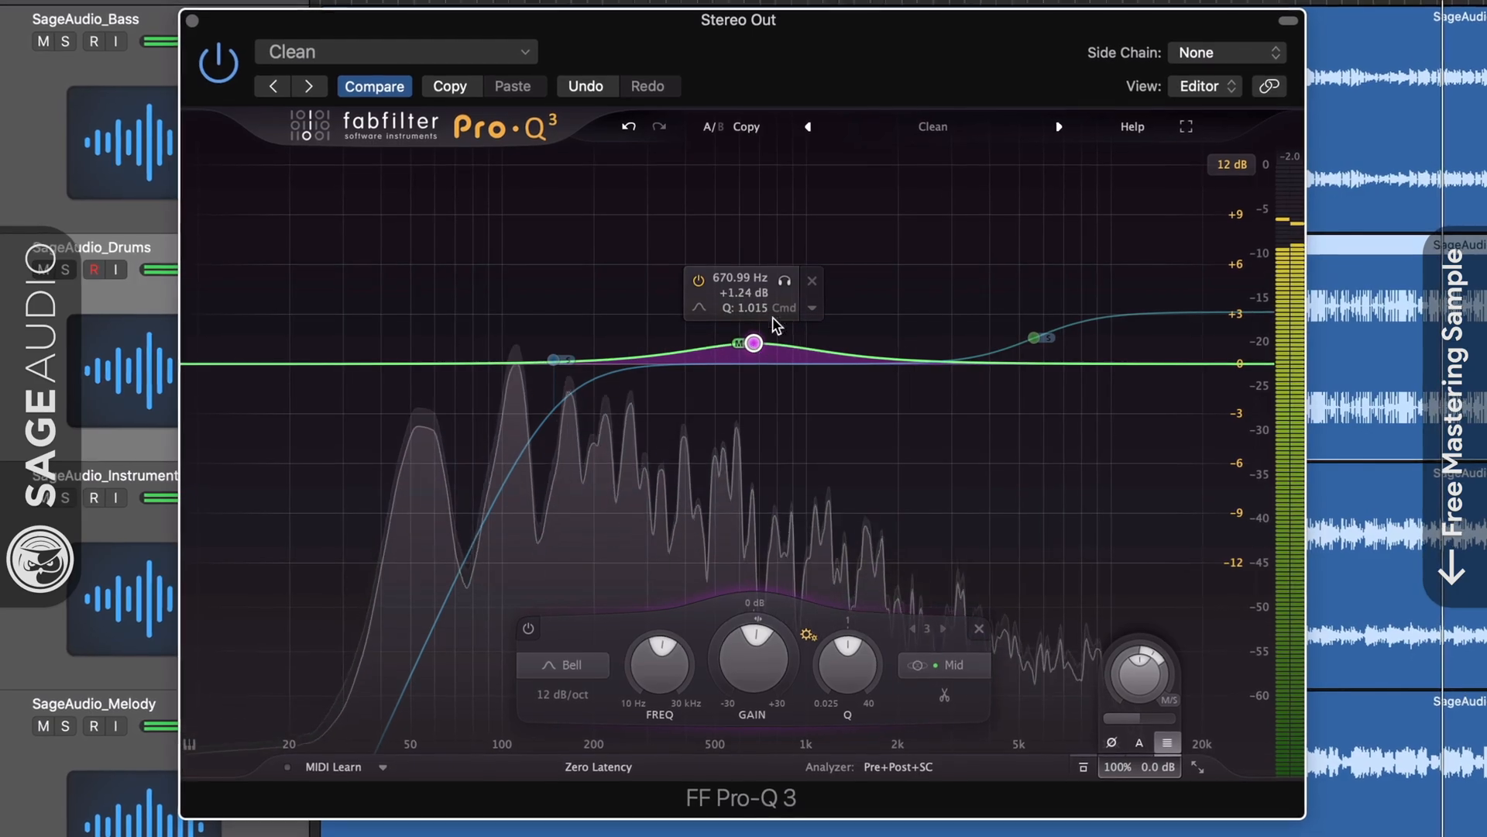
pyautogui.moveTo(786, 288); pyautogui.dragTo(742, 294)
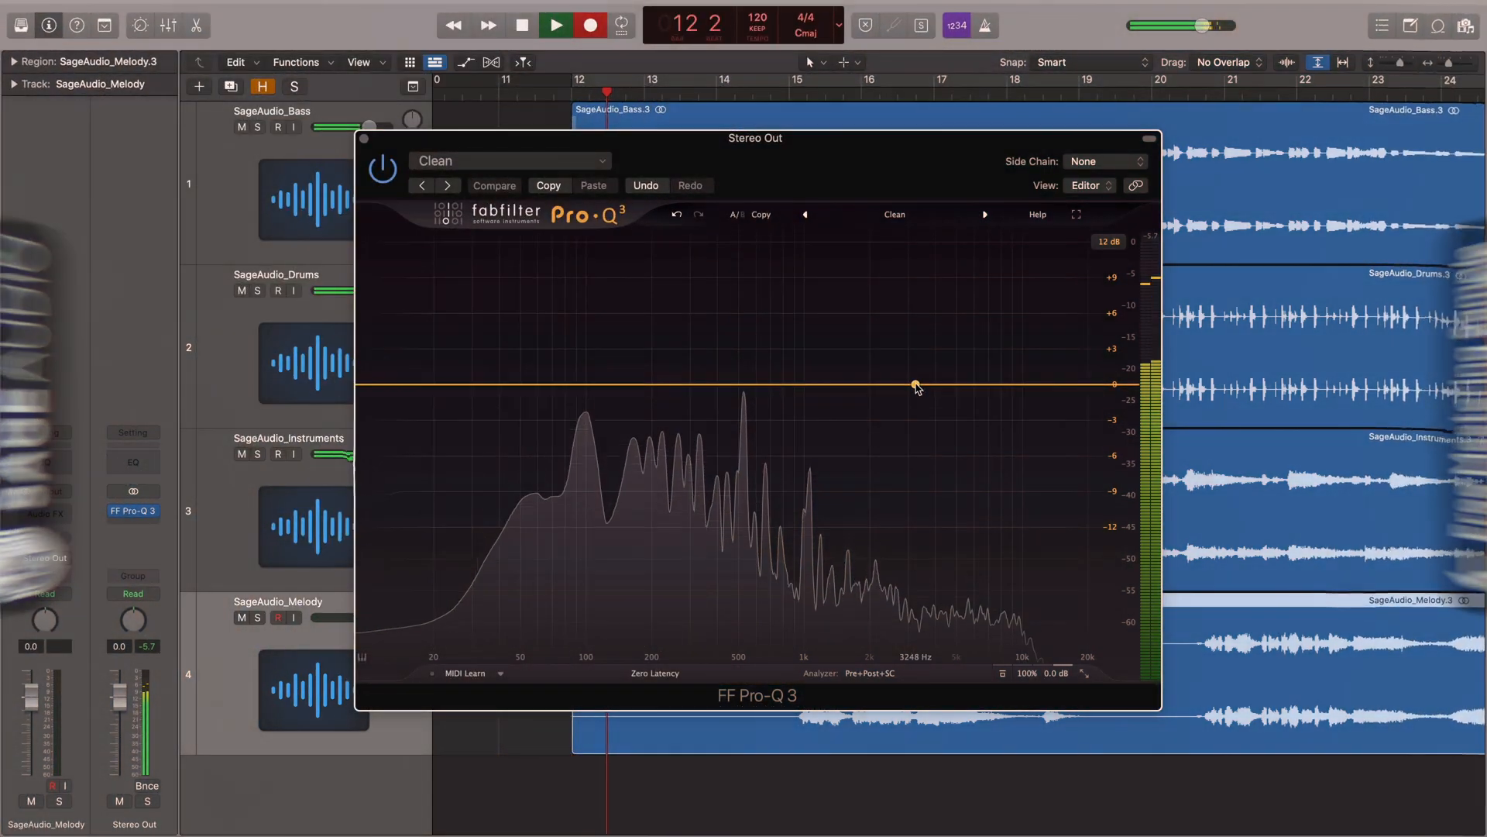
# Add a side-only +1.15 dB high shelf at 9.1 kHz and a bell lifted about 1 dB near 231 Hz.
pyautogui.click(915, 384)
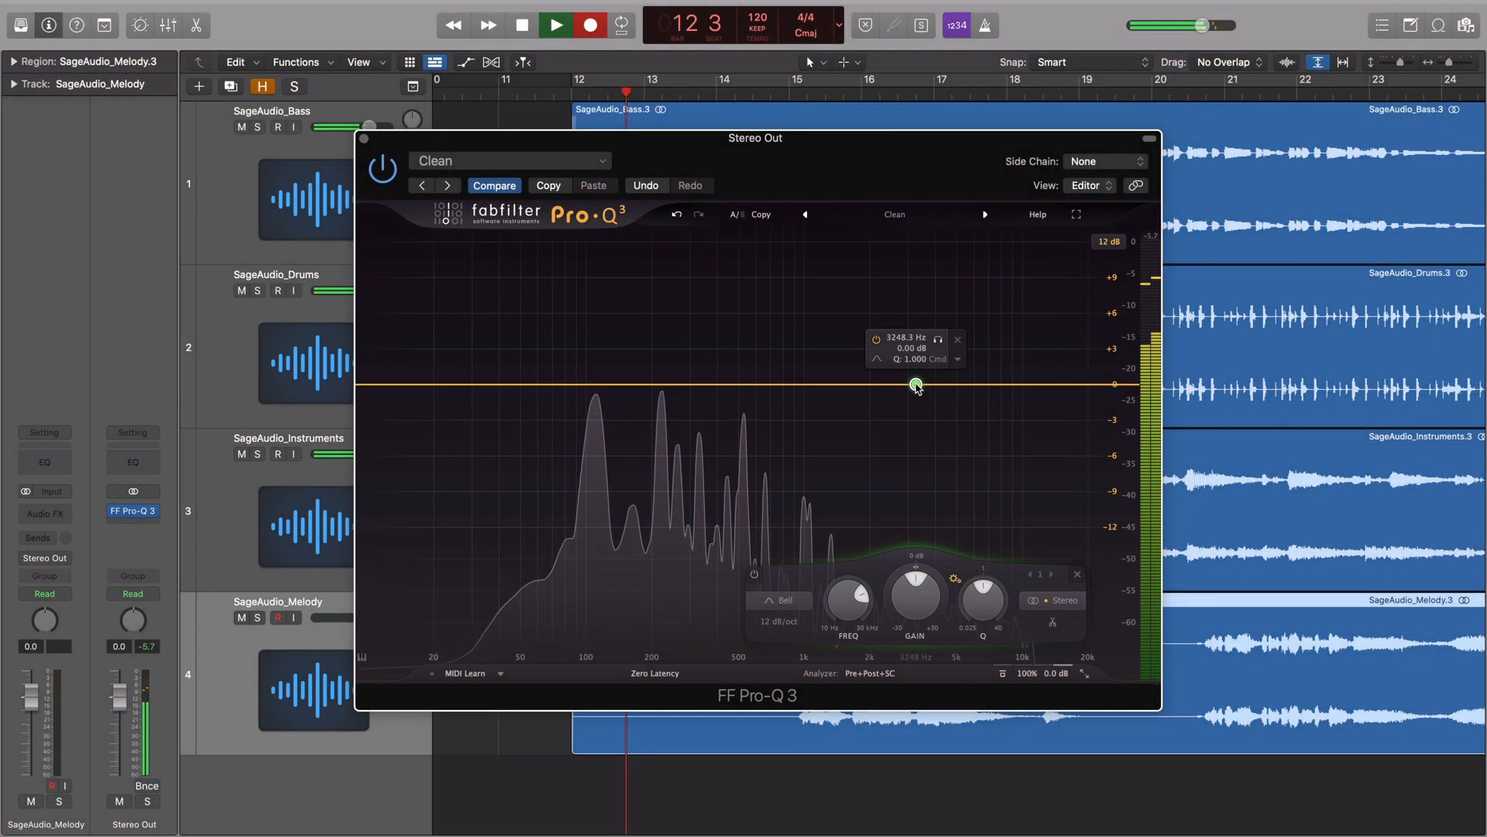
pyautogui.click(1053, 600)
pyautogui.click(1042, 583)
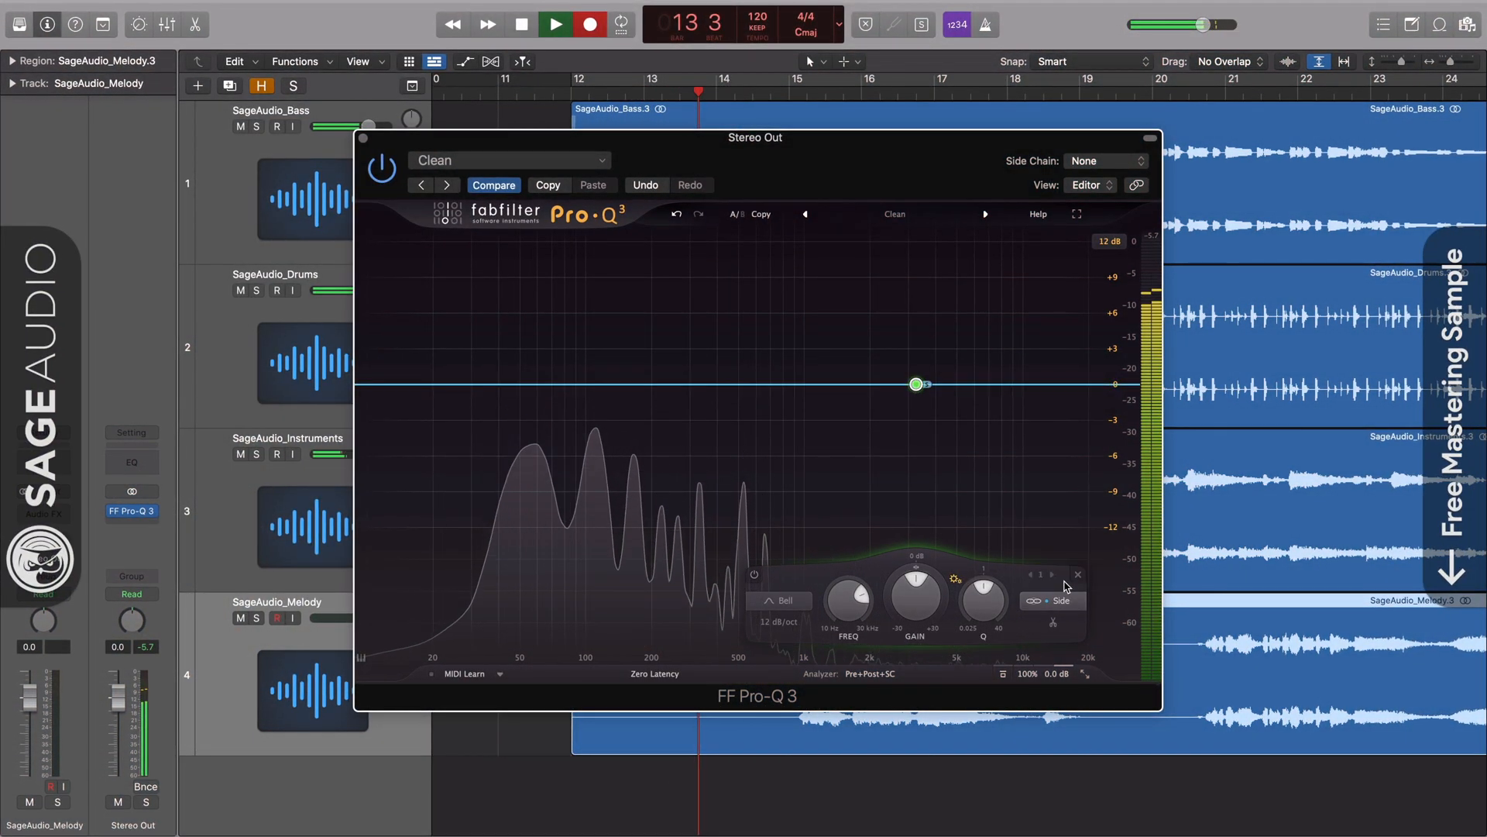
pyautogui.click(779, 601)
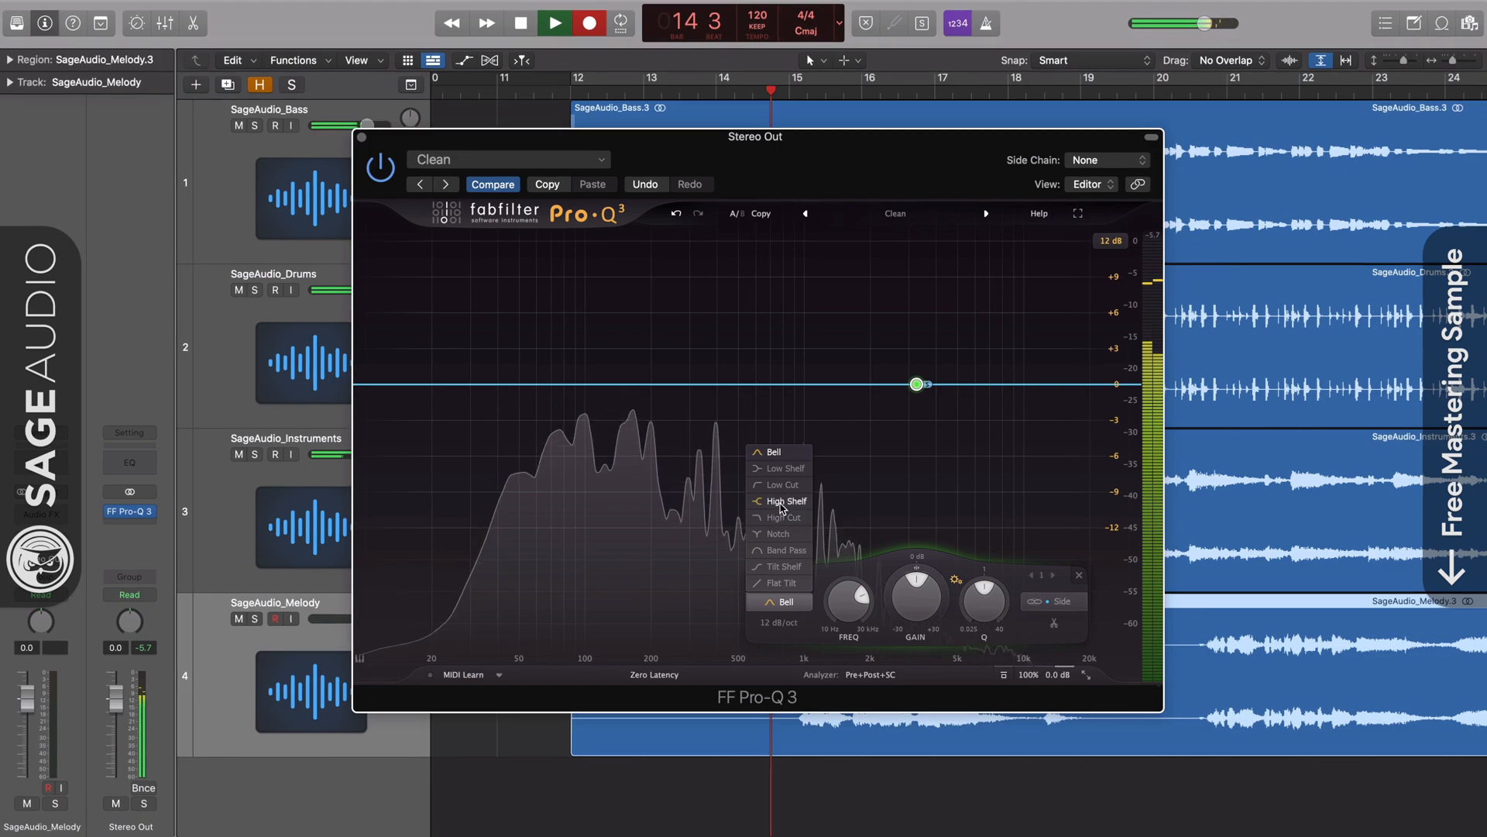
pyautogui.click(783, 502)
pyautogui.moveTo(917, 385); pyautogui.dragTo(701, 335)
pyautogui.click(710, 382)
pyautogui.moveTo(656, 382); pyautogui.dragTo(654, 370)
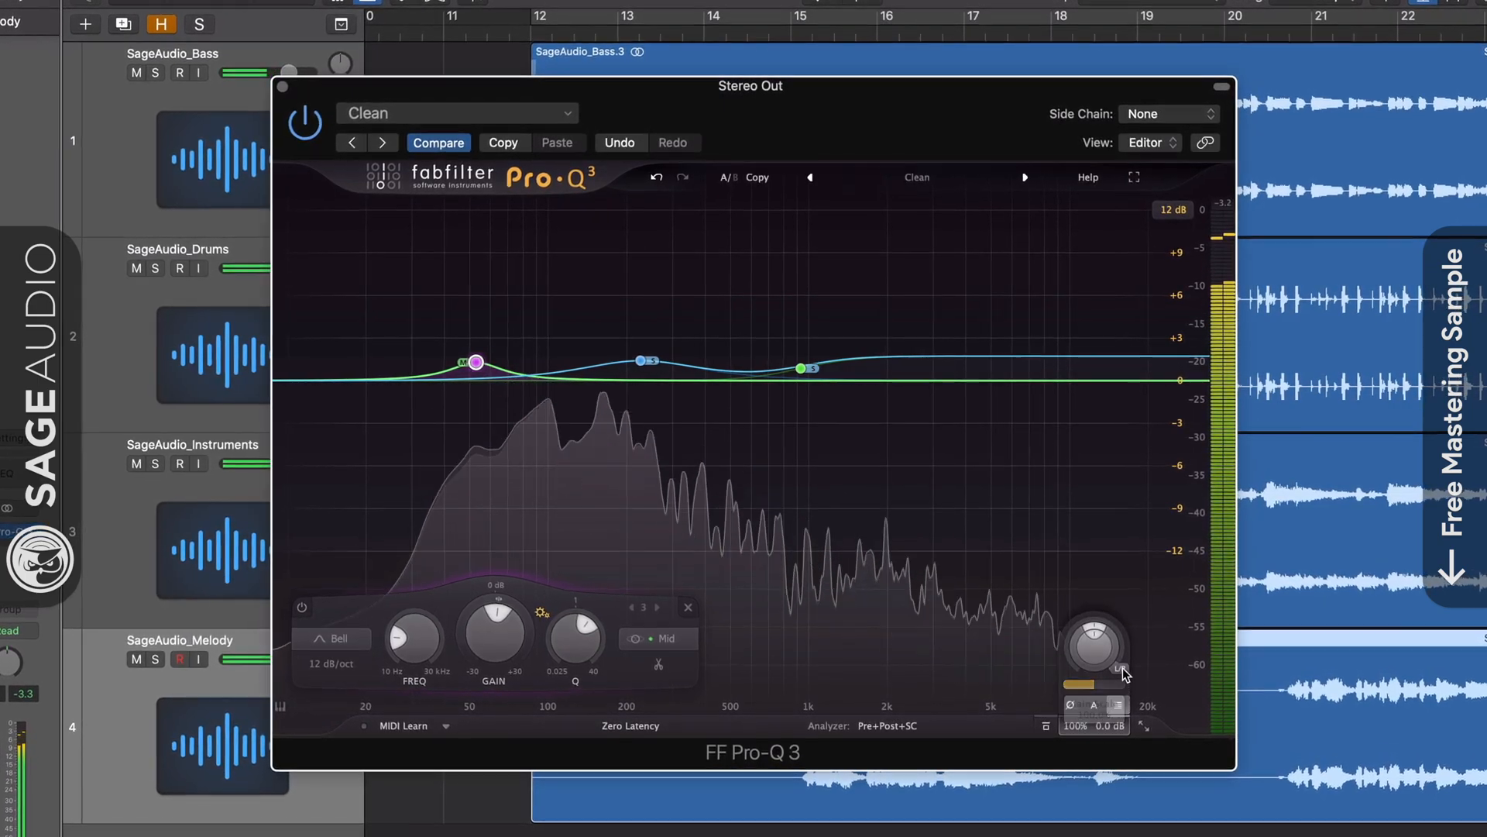
# Turn Output Pan to Mid -11 dB, then add a 16 kHz band reshaped into a +1.75 dB high shelf at 9.3 kHz.
pyautogui.moveTo(1098, 633)
pyautogui.mouseDown()
pyautogui.moveTo(1122, 667)
pyautogui.moveTo(1120, 624)
pyautogui.mouseUp()
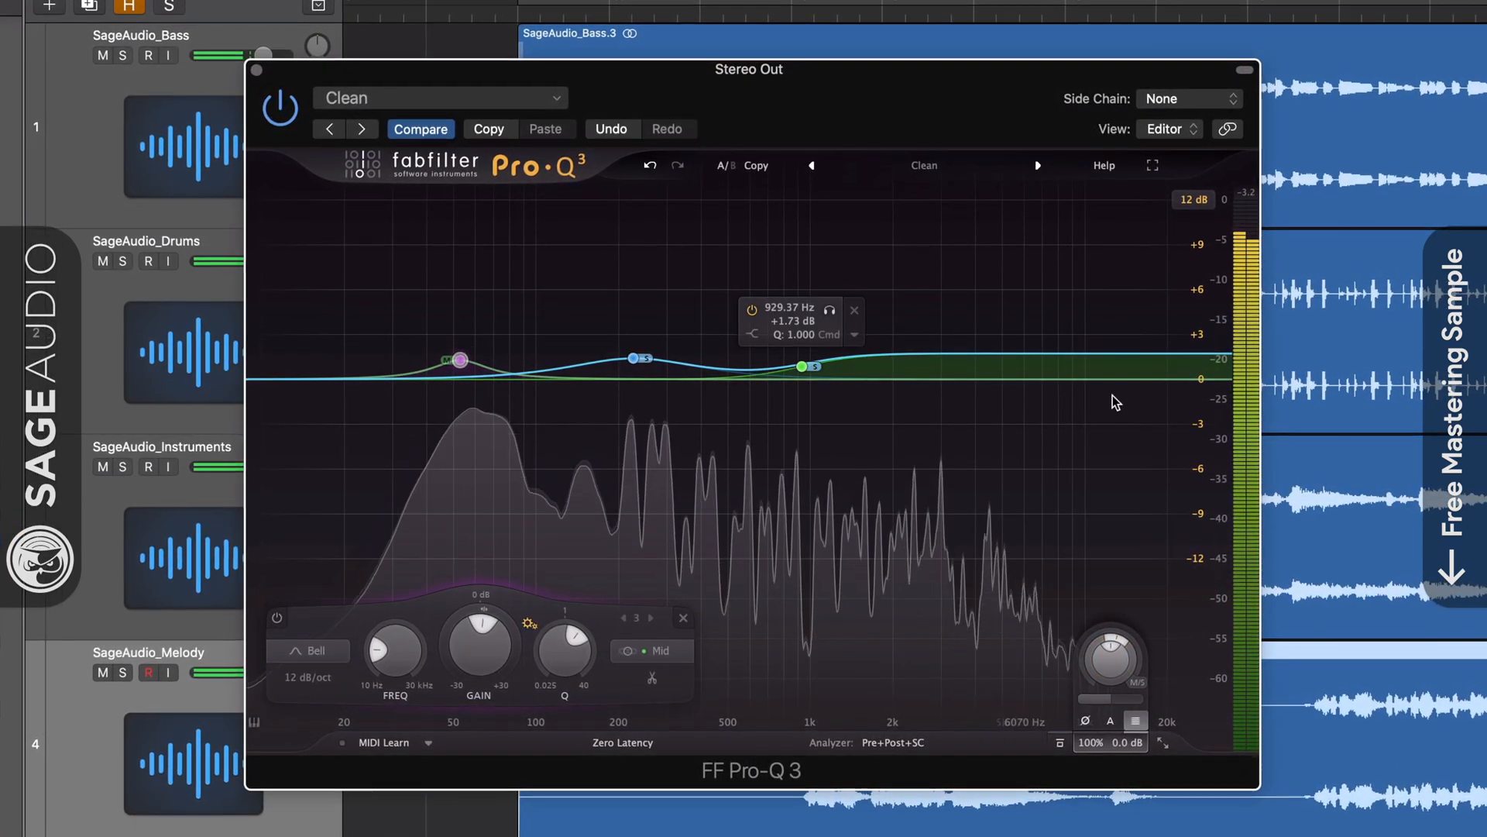
pyautogui.click(1143, 378)
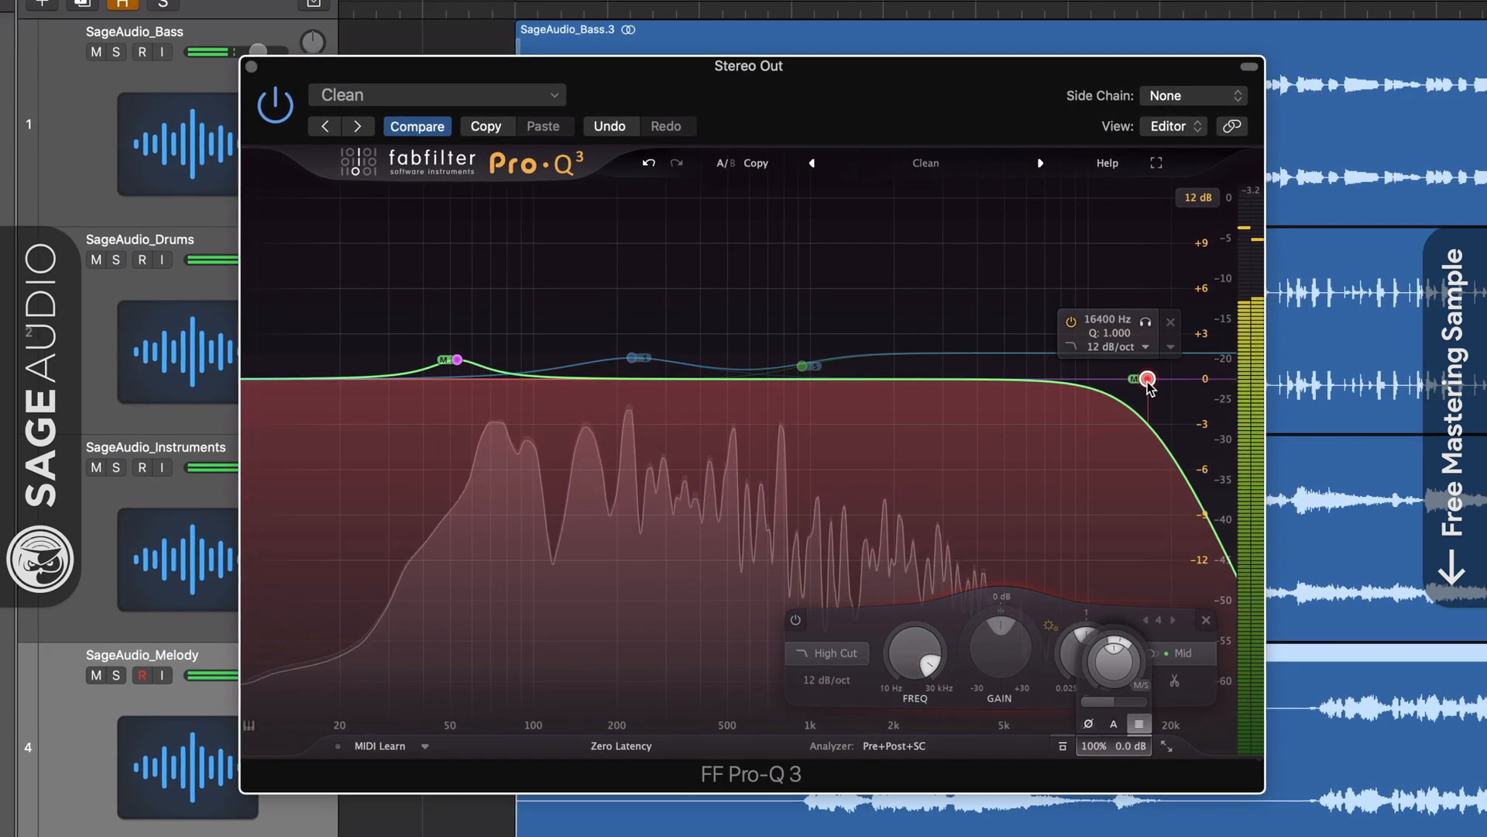
pyautogui.click(843, 654)
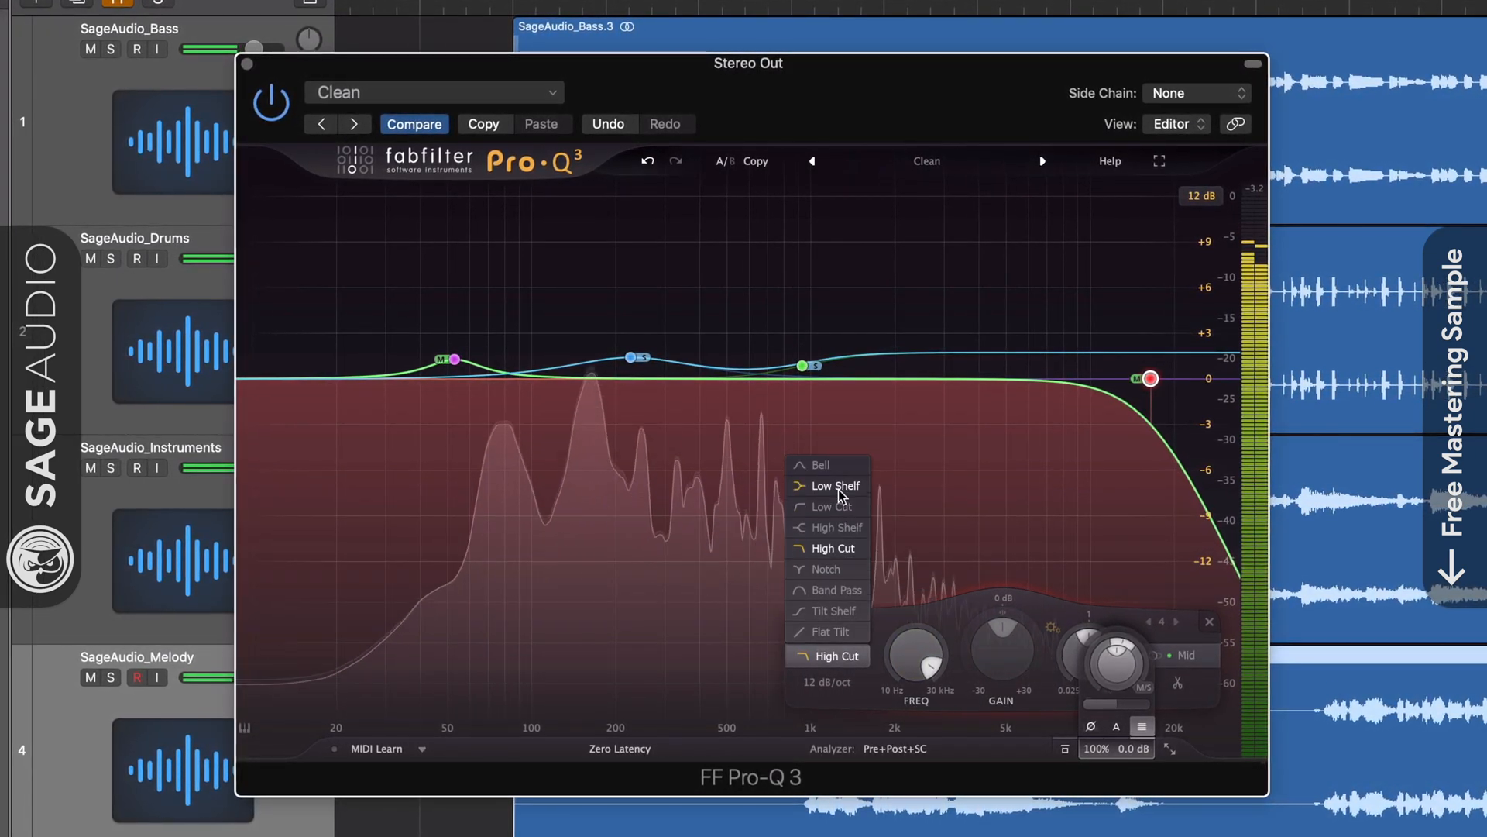
pyautogui.click(837, 527)
pyautogui.moveTo(1152, 380); pyautogui.dragTo(1084, 364)
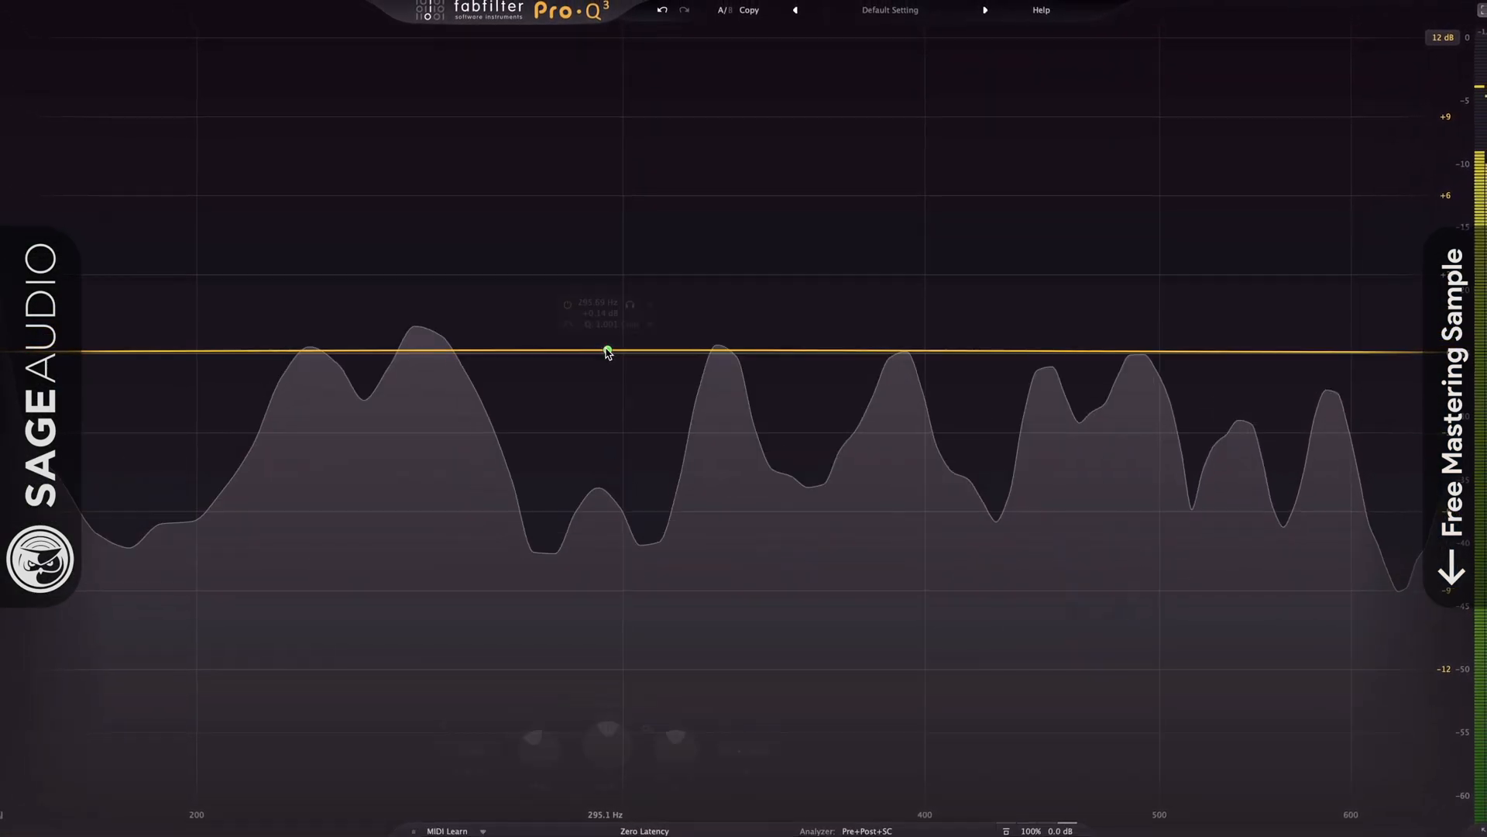
# Pull up a gentle bell boost on the drums EQ and open the Pre+Post+SC analyzer options.
pyautogui.moveTo(607, 351); pyautogui.dragTo(601, 263)
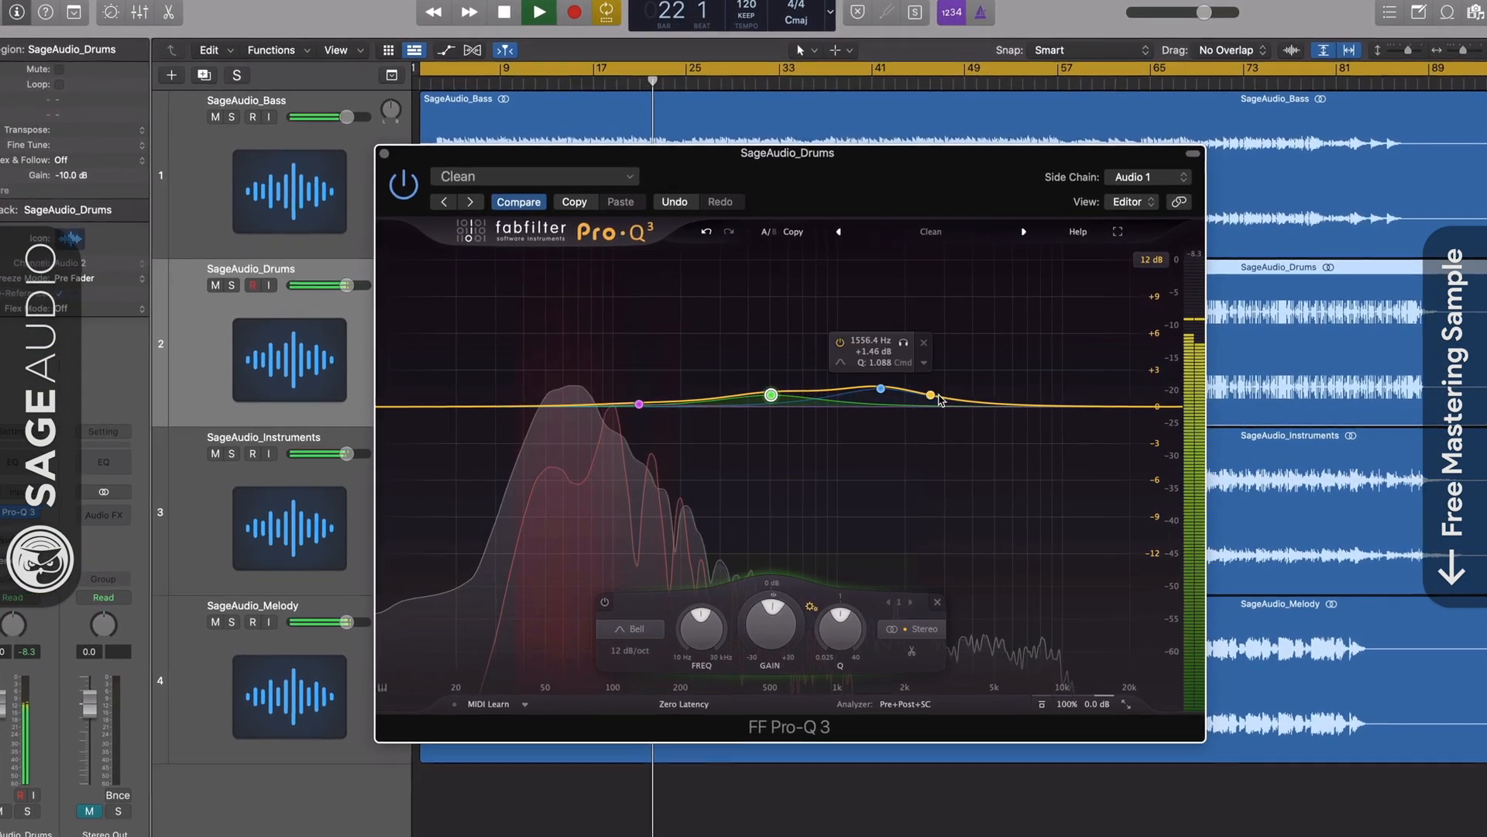
pyautogui.click(909, 700)
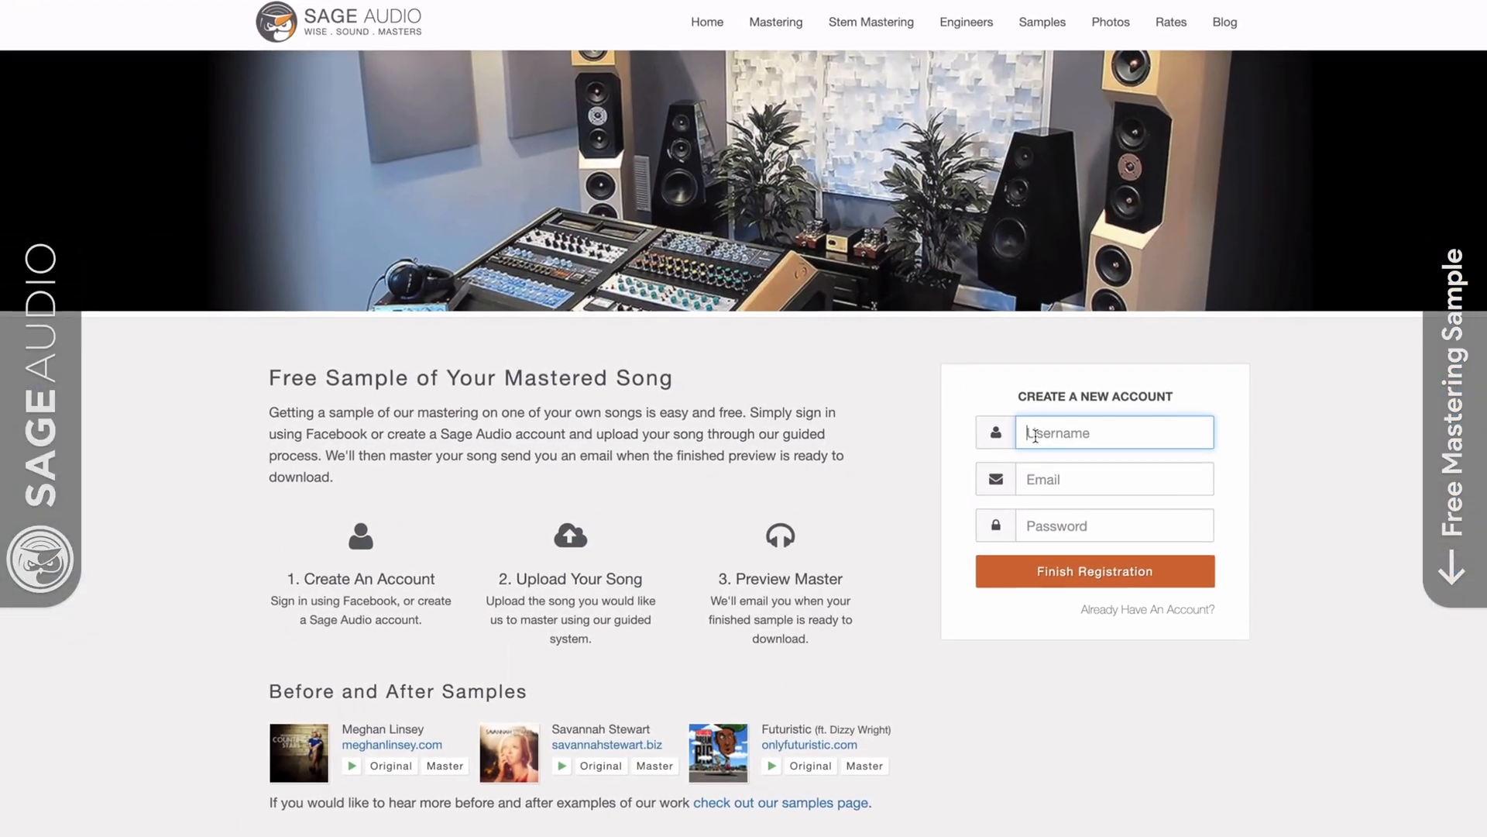
# Enter a username and e-mail address for the new account, then begin the free mastering preview request.
pyautogui.write('NewArtist')
pyautogui.press('Tab')
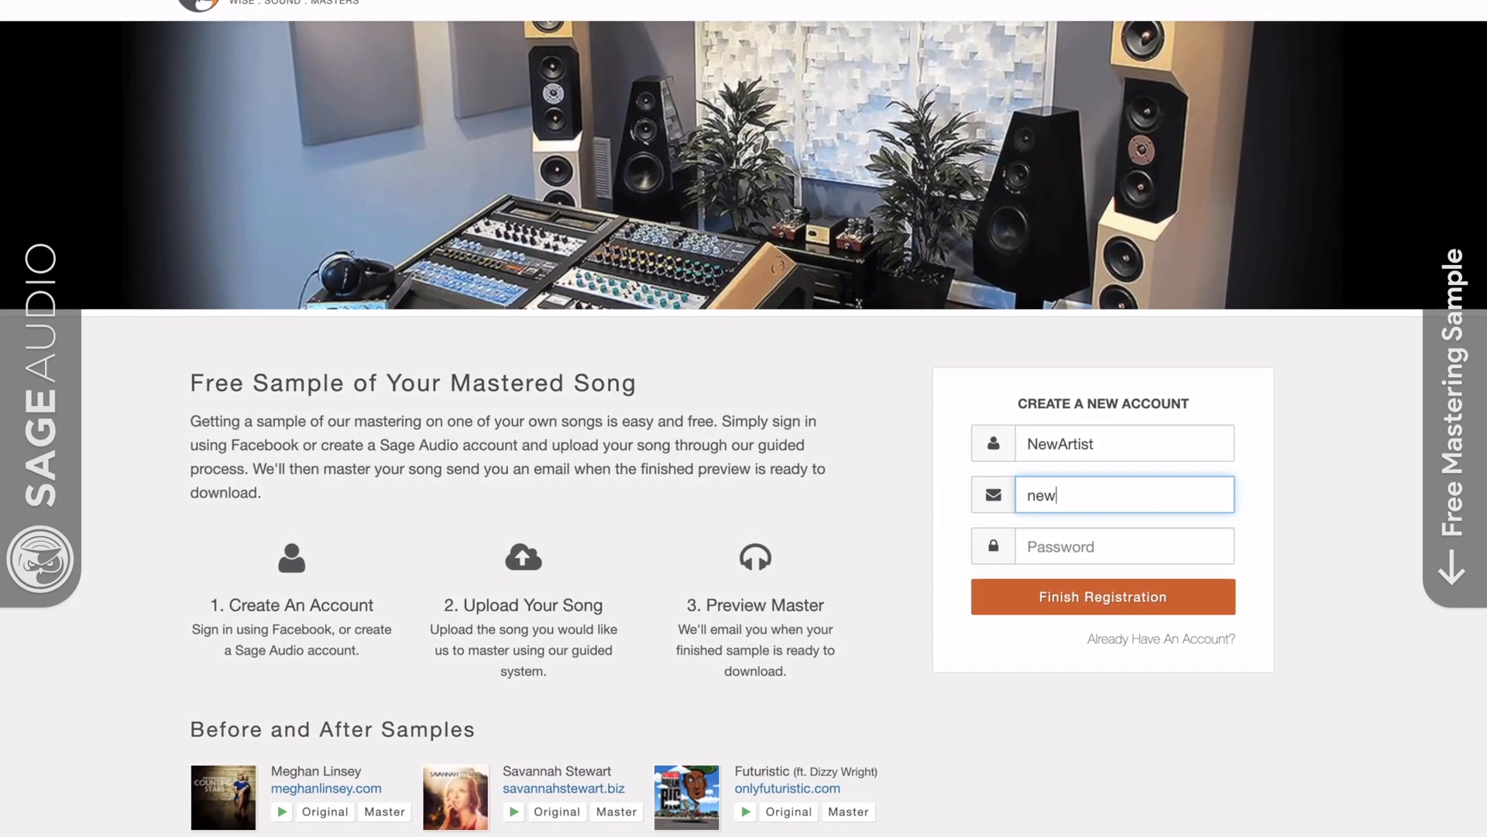
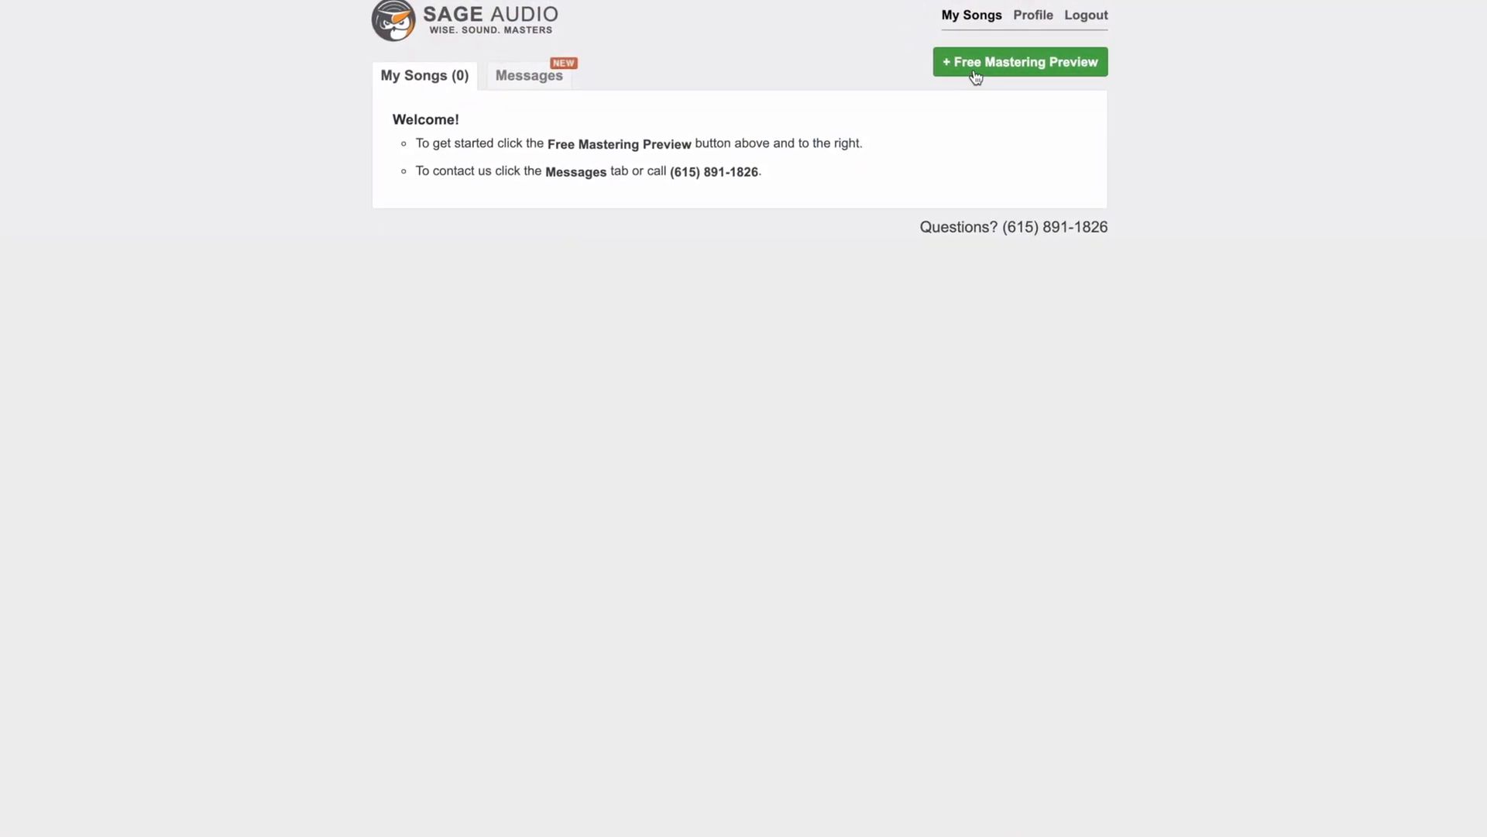
pyautogui.click(974, 70)
pyautogui.write('s')
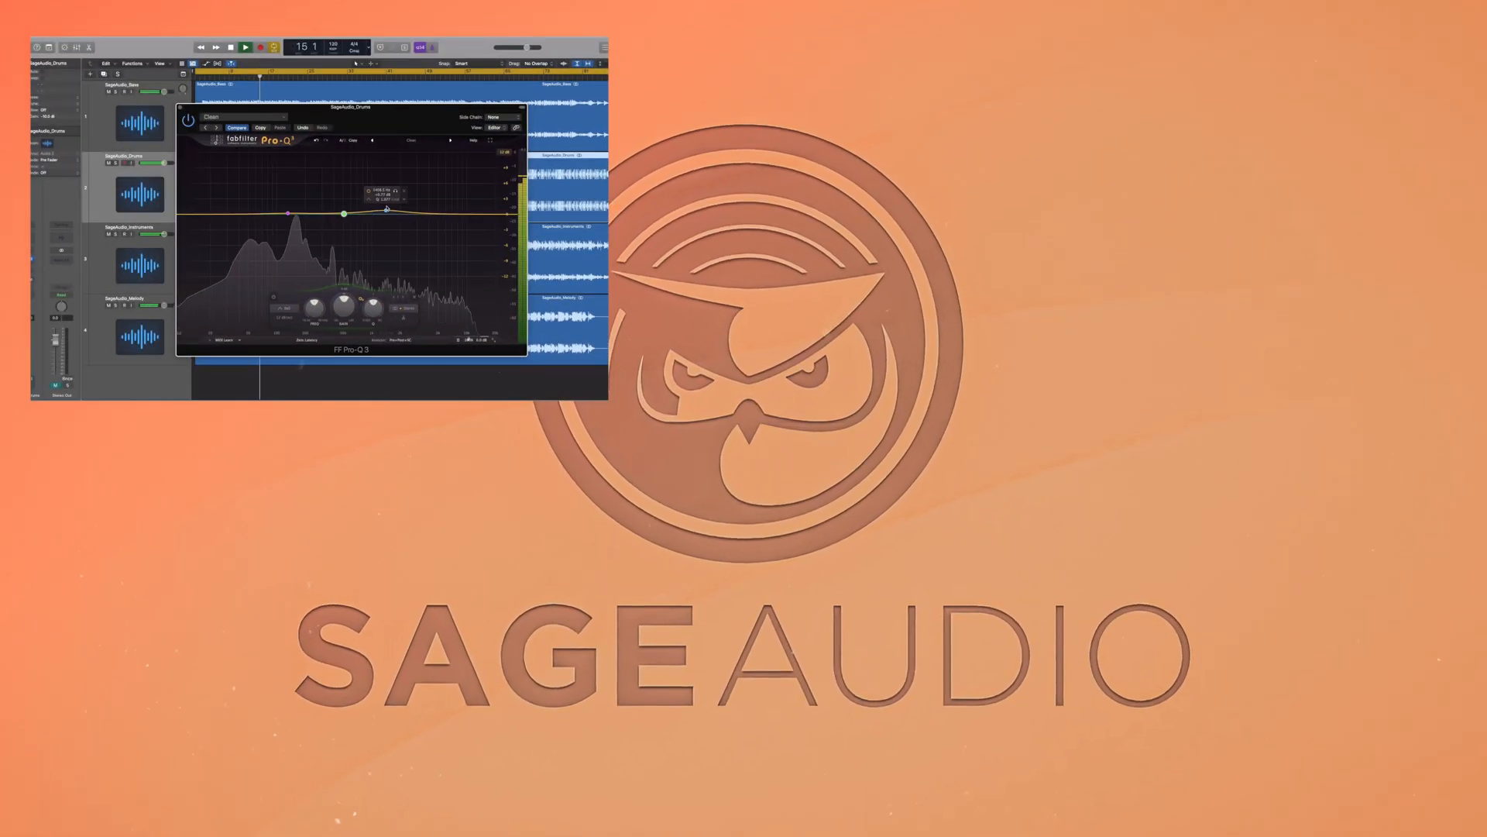